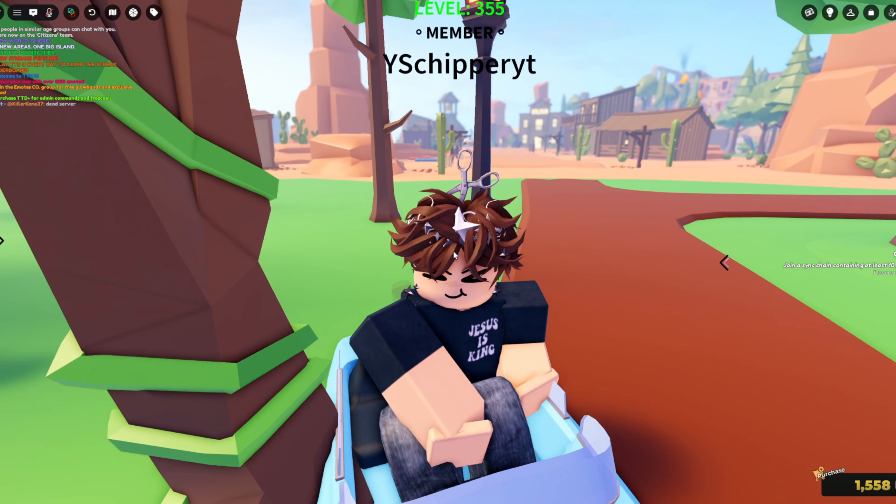
{"action": "key", "text": "w"}
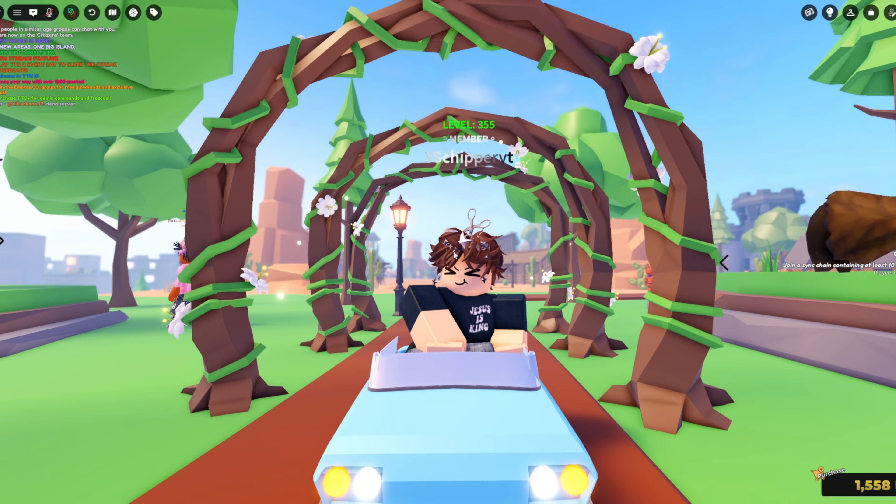
{"action": "key", "text": "w"}
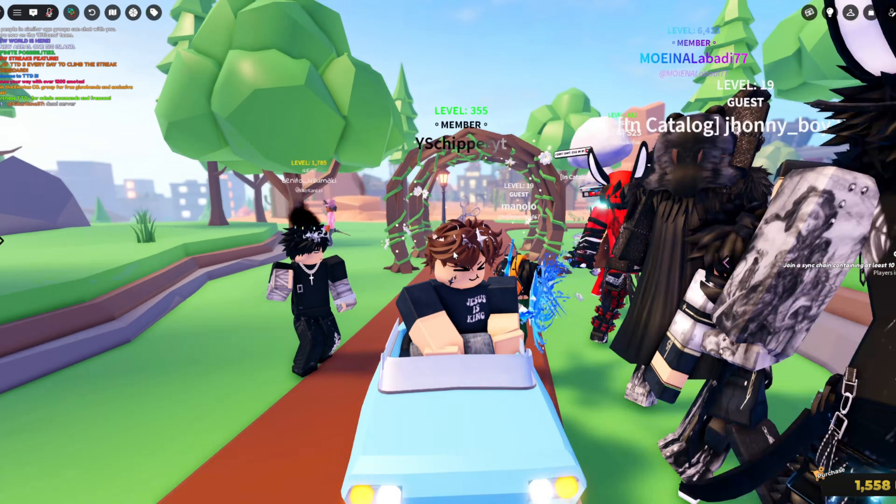
{"action": "key", "text": "w"}
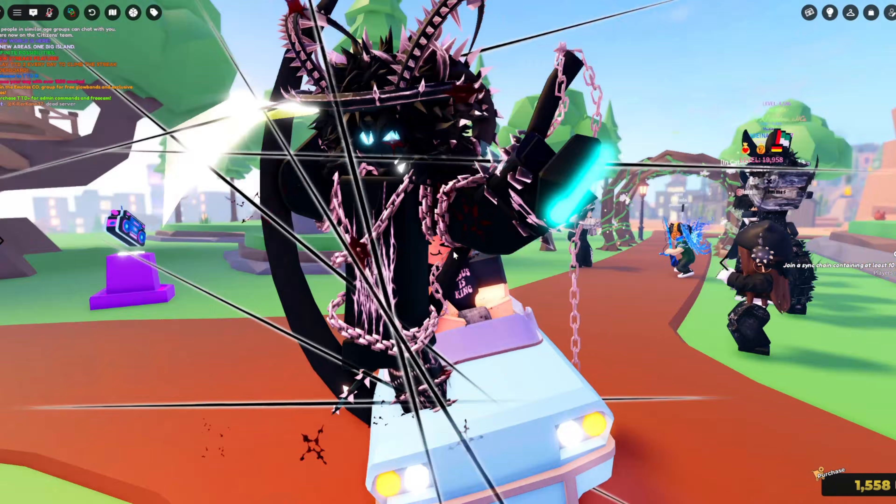
{"action": "key", "text": "w"}
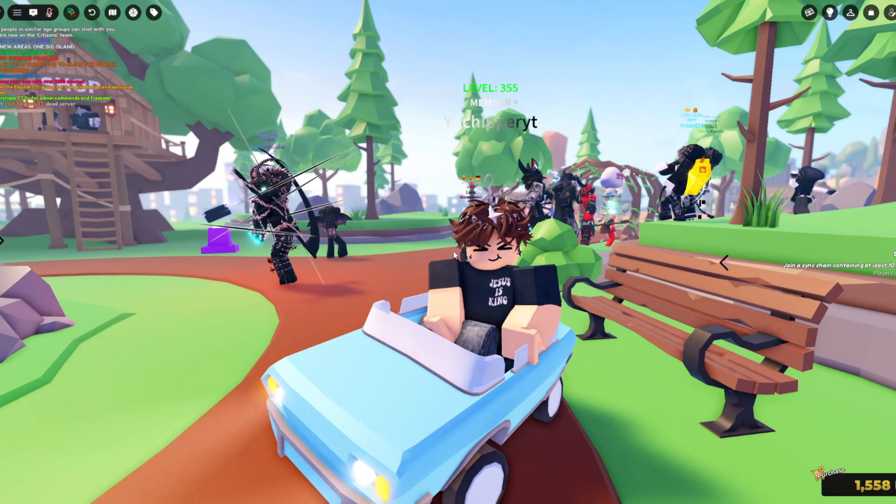
{"action": "key", "text": "w"}
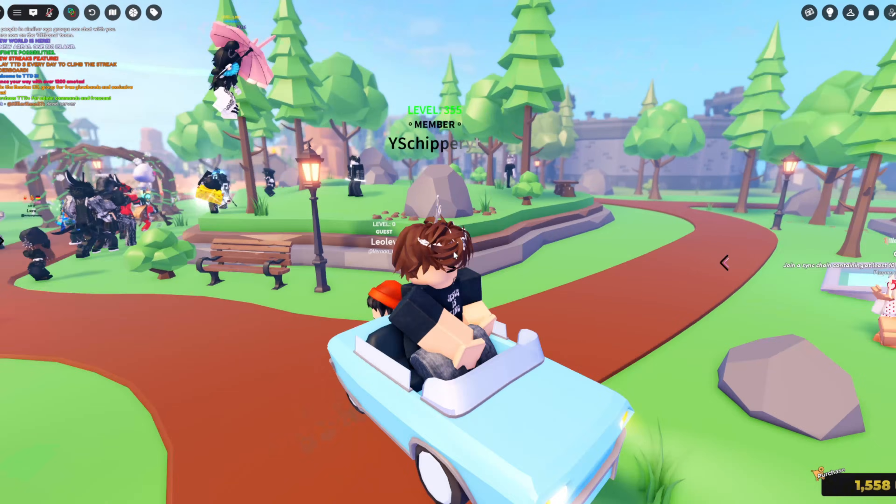
{"action": "key", "text": "s"}
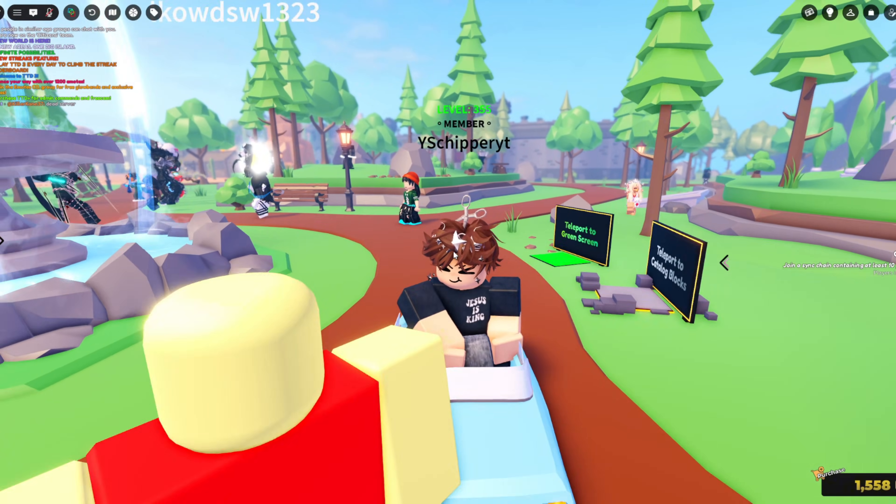
{"action": "key", "text": "w"}
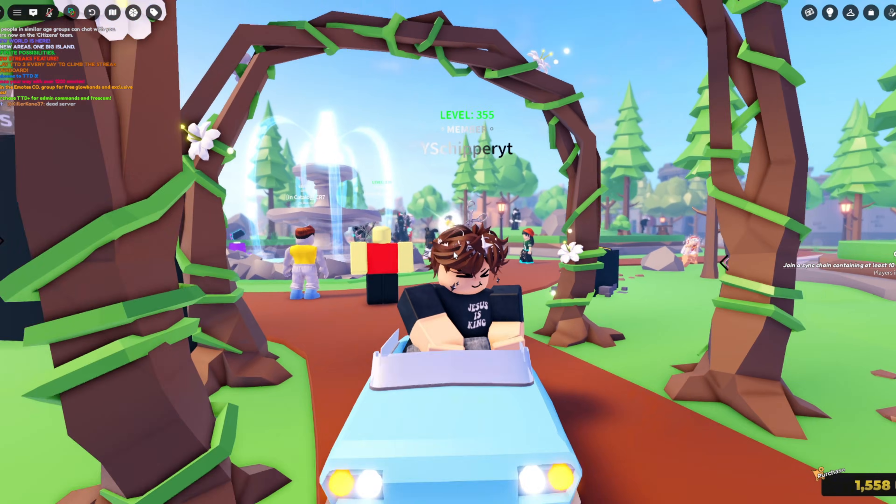
{"action": "key", "text": "s"}
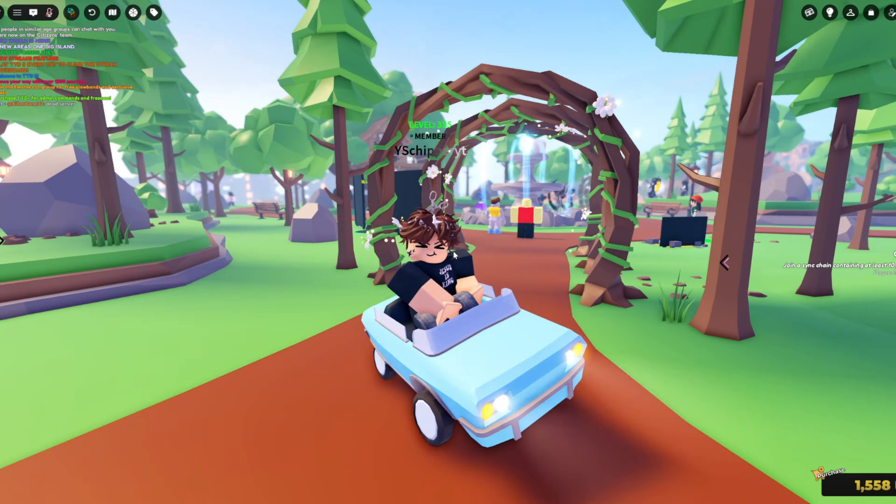
{"action": "key", "text": "s"}
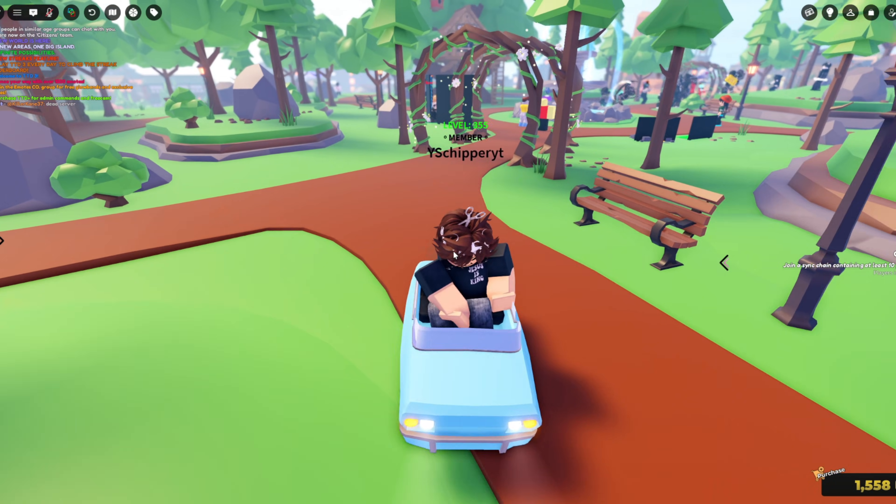
{"action": "key", "text": "d"}
{"action": "key", "text": "s"}
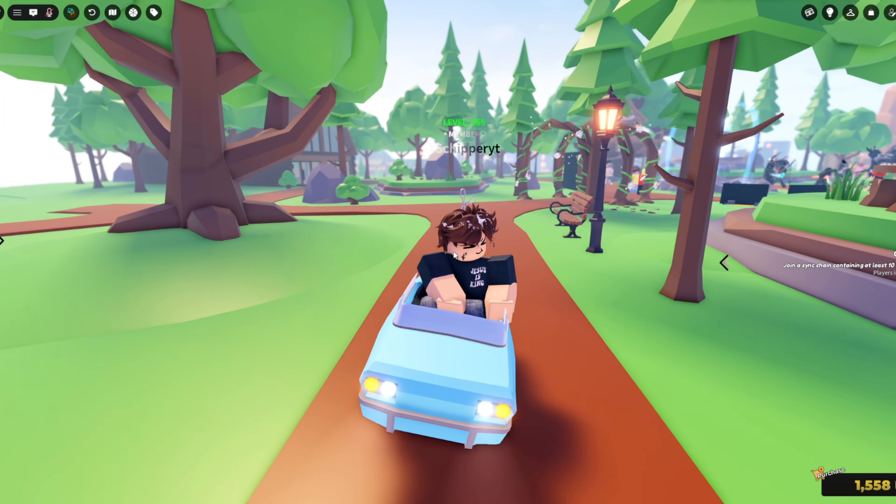
{"action": "key", "text": "s"}
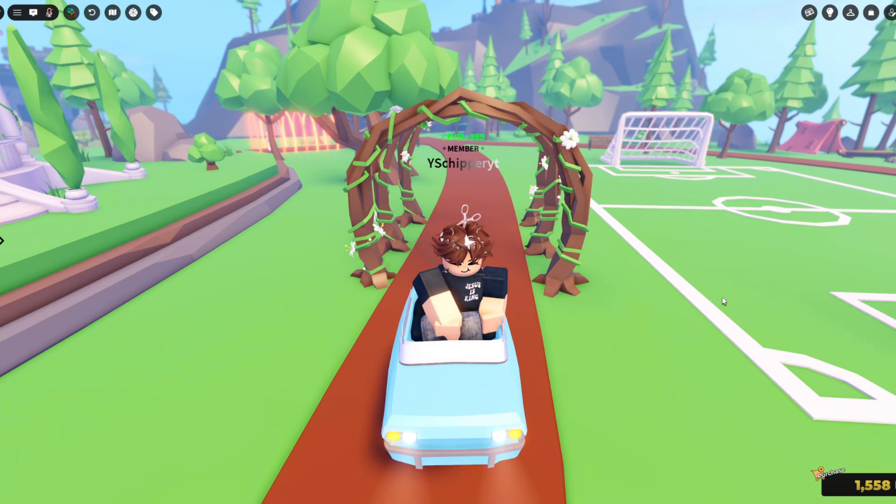
{"action": "key", "text": "s"}
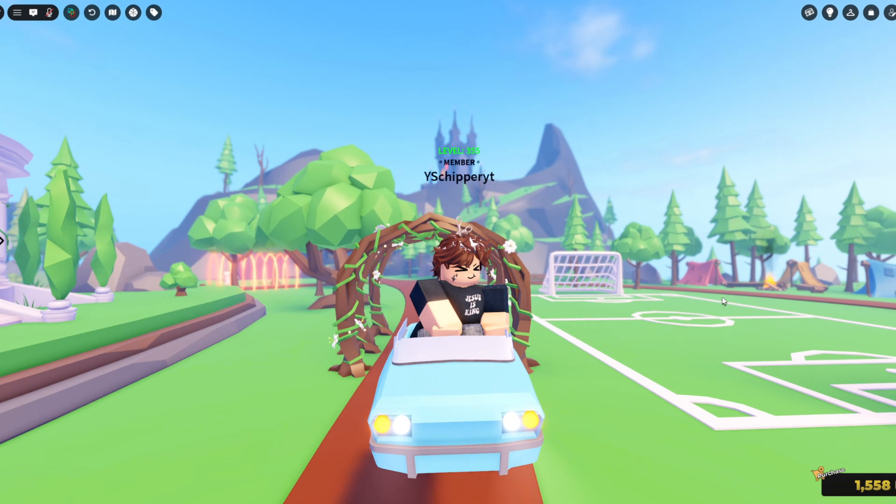
{"action": "key", "text": "a"}
{"action": "key", "text": "s"}
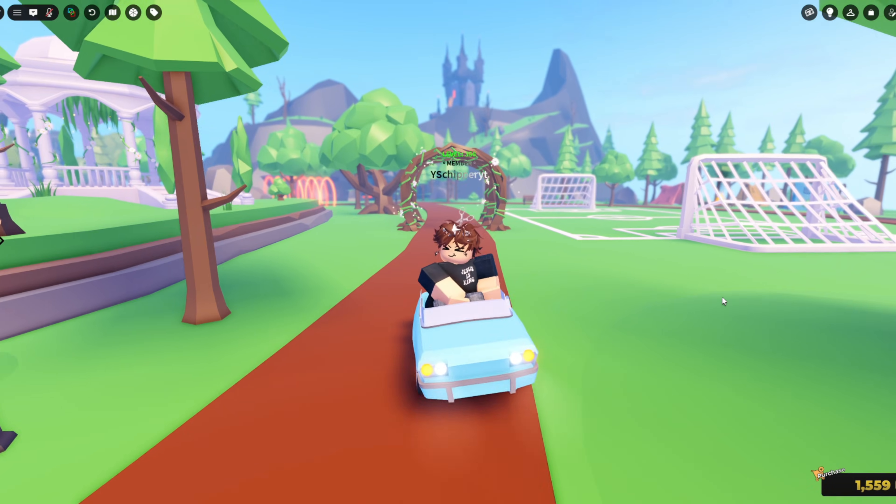
{"action": "key", "text": "s"}
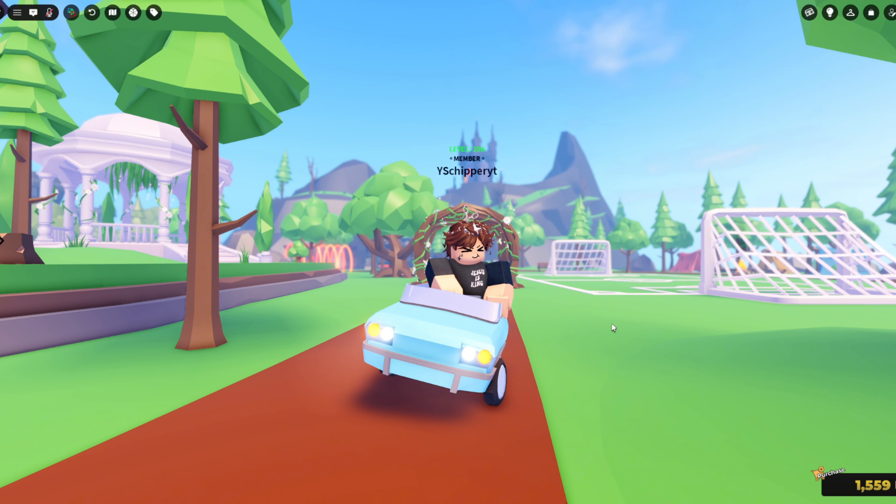
{"action": "key", "text": "s"}
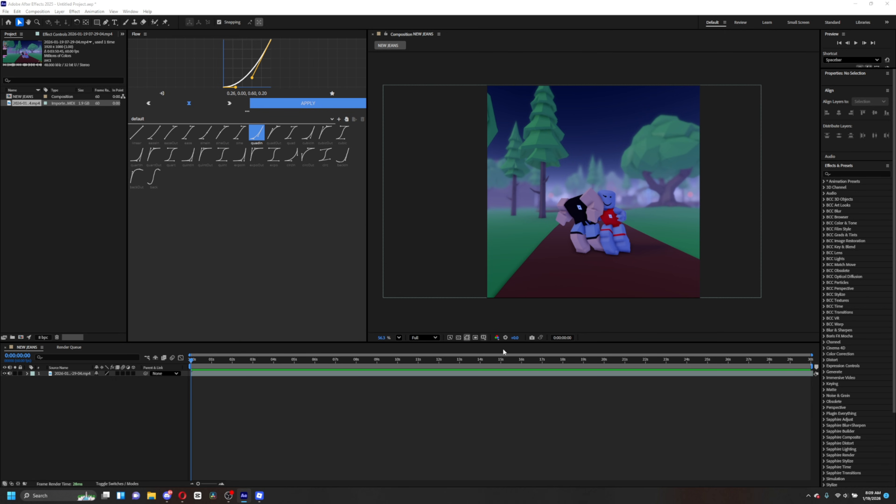
- Add the NEW JEANS screen recording clip as a new layer above the gameplay footage in the composition
{"action": "left_click", "coordinate": [504, 352]}
{"action": "left_click_drag", "start_coordinate": [532, 344], "coordinate": [80, 376]}
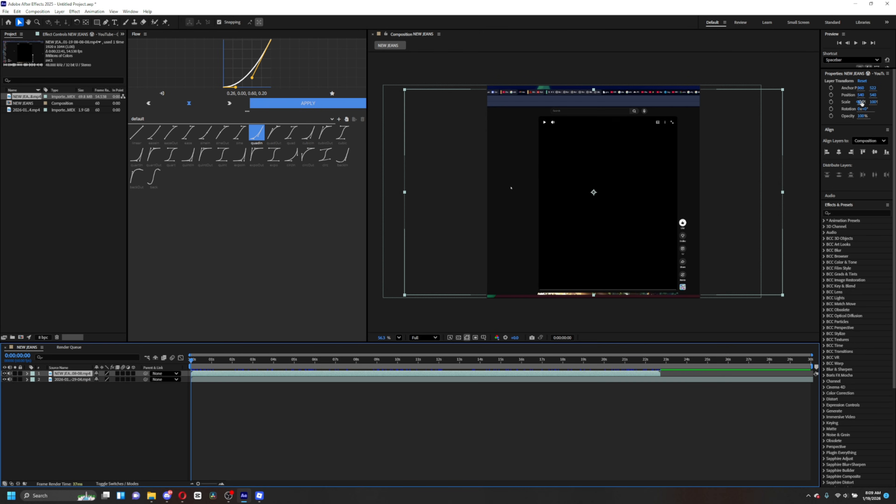
- Scale the screen recording layer down to about 36% and move it to the top-left of the frame
{"action": "left_click_drag", "start_coordinate": [862, 102], "coordinate": [839, 102]}
{"action": "left_click", "coordinate": [631, 190]}
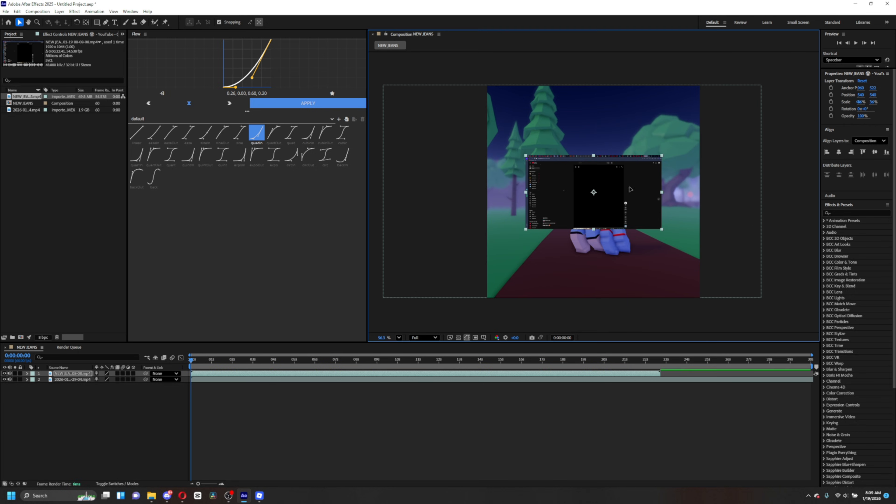
{"action": "left_click_drag", "start_coordinate": [630, 190], "coordinate": [547, 112]}
- Preview the composition and split the screen recording layer at 0:00:02:42
{"action": "left_click", "coordinate": [193, 363]}
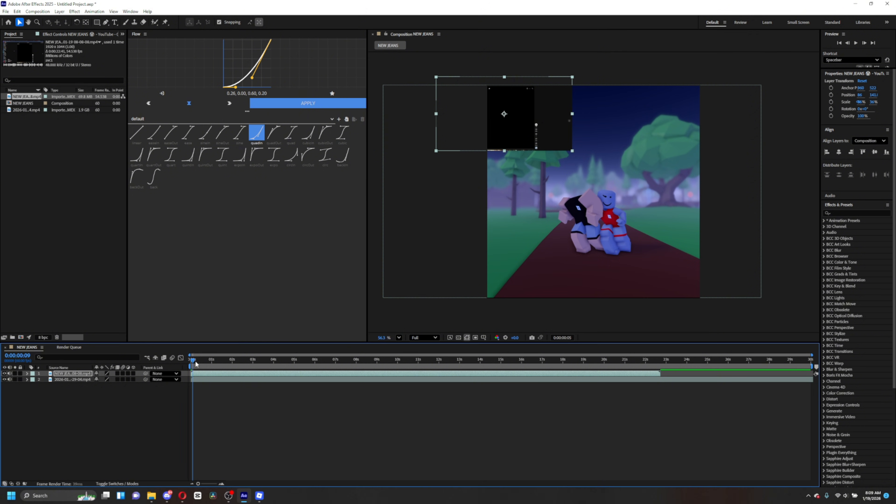
{"action": "key", "text": "space"}
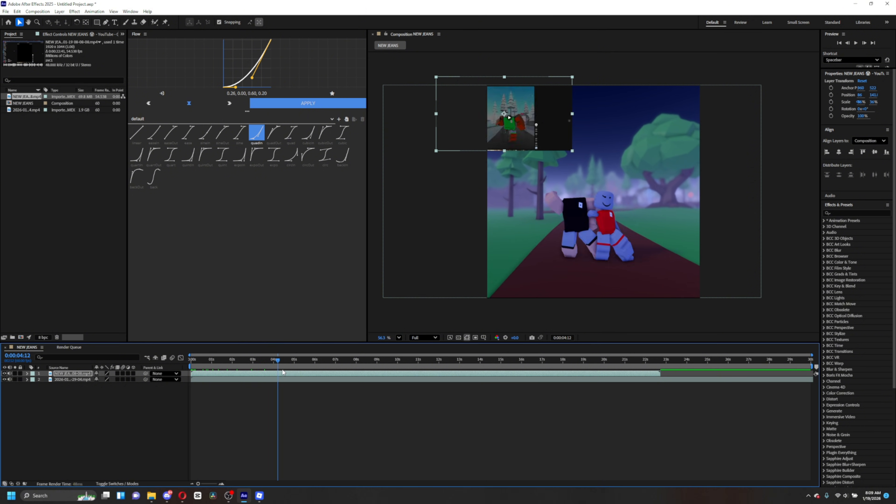
{"action": "left_click_drag", "start_coordinate": [257, 370], "coordinate": [251, 367]}
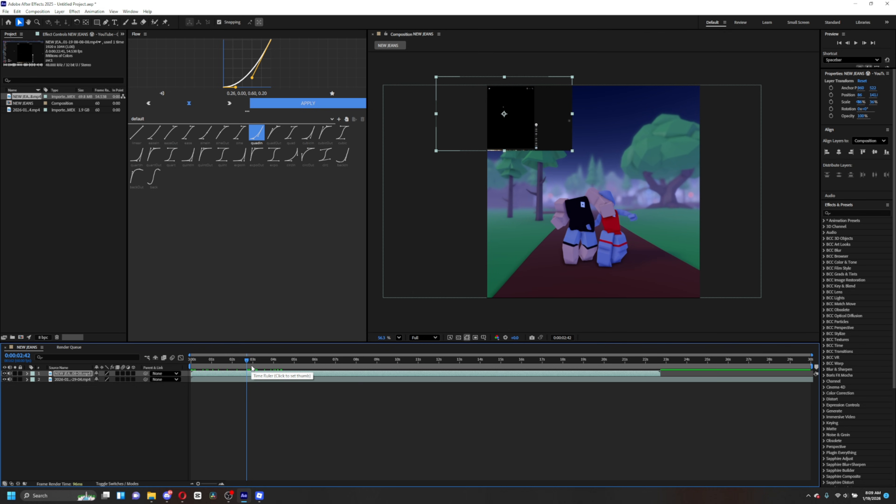
{"action": "key", "text": "ctrl+shift+d"}
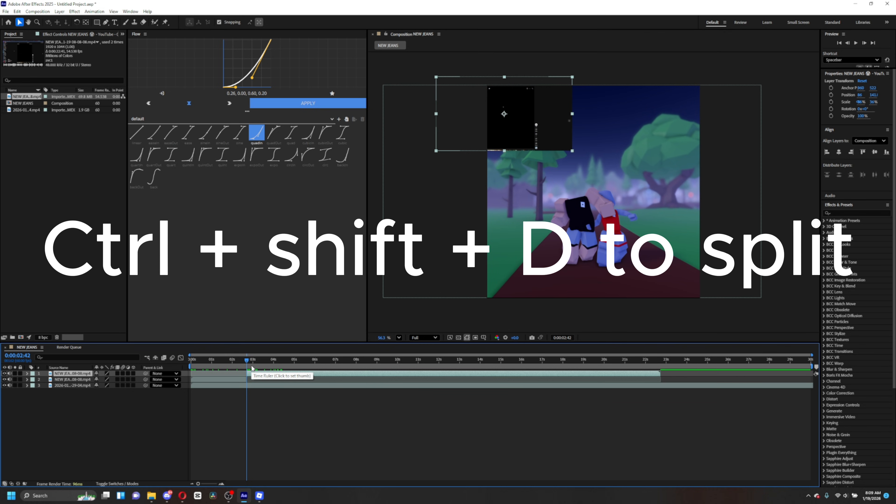
- Delete the first segment of the split recording and slide the remaining segment to the timeline start
{"action": "left_click", "coordinate": [219, 379]}
{"action": "key", "text": "Delete"}
{"action": "left_click_drag", "start_coordinate": [278, 373], "coordinate": [229, 376]}
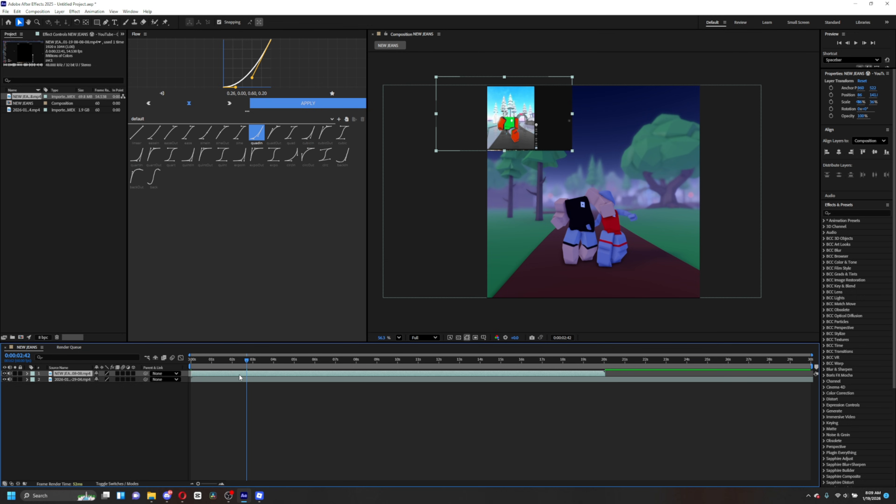
- Return the playhead to the start and open the Scale property of the gameplay layer
{"action": "left_click_drag", "start_coordinate": [246, 358], "coordinate": [172, 368]}
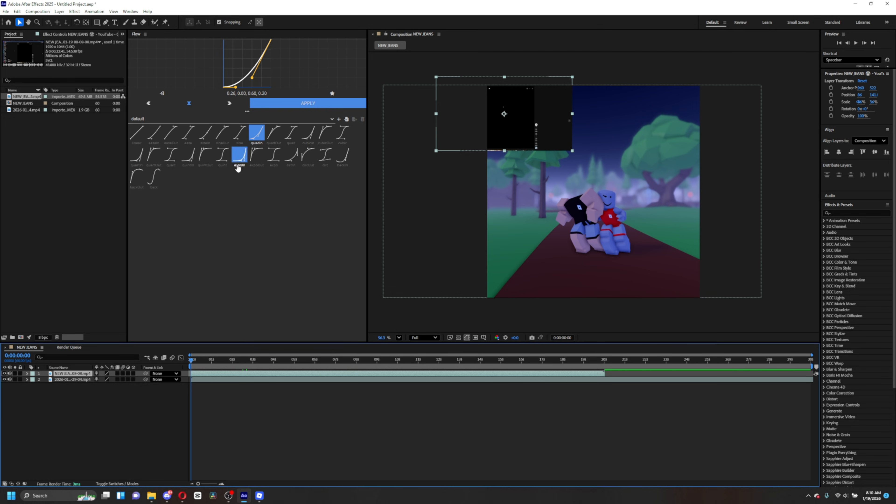
{"action": "left_click_drag", "start_coordinate": [367, 188], "coordinate": [264, 210]}
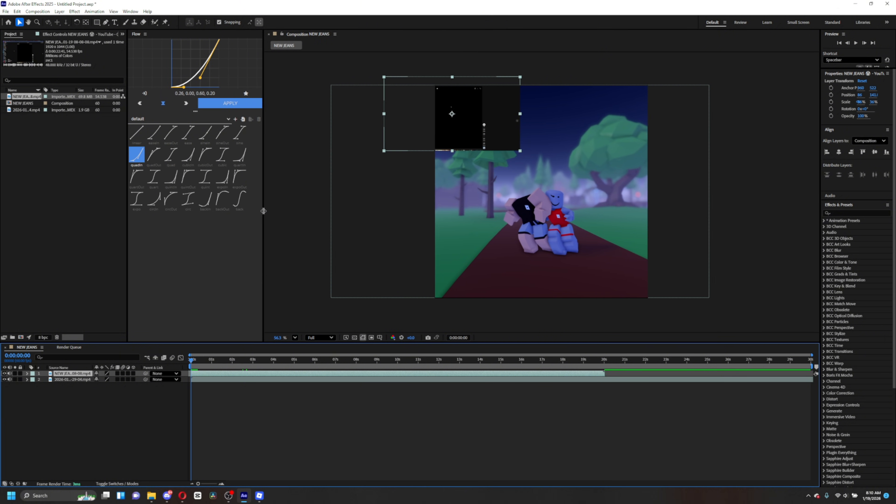
{"action": "left_click", "coordinate": [394, 290]}
{"action": "left_click", "coordinate": [211, 380]}
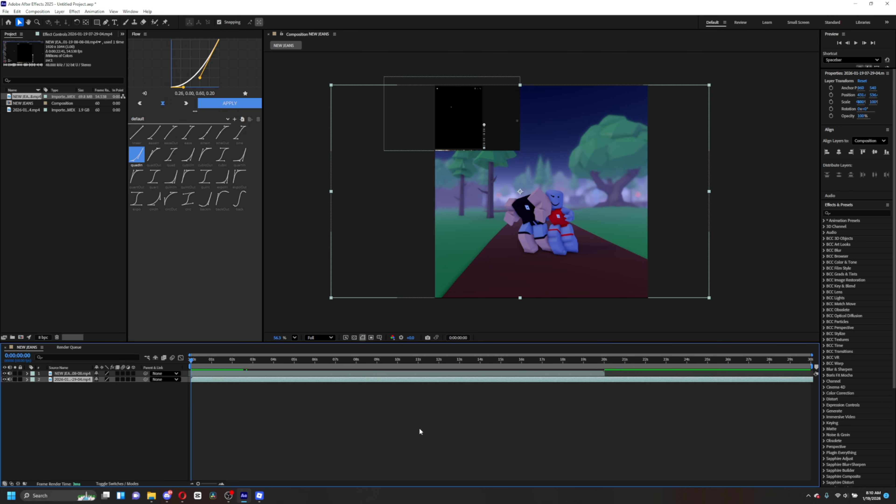
{"action": "key", "text": "s"}
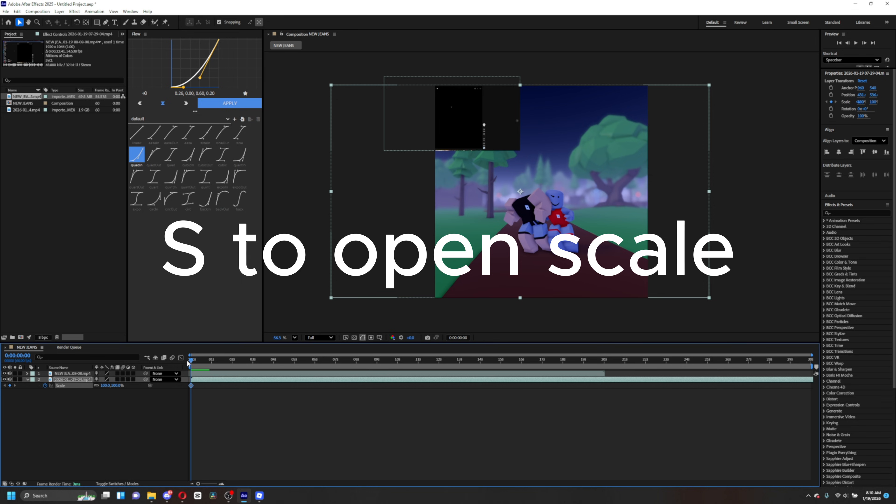
{"action": "key", "text": "space"}
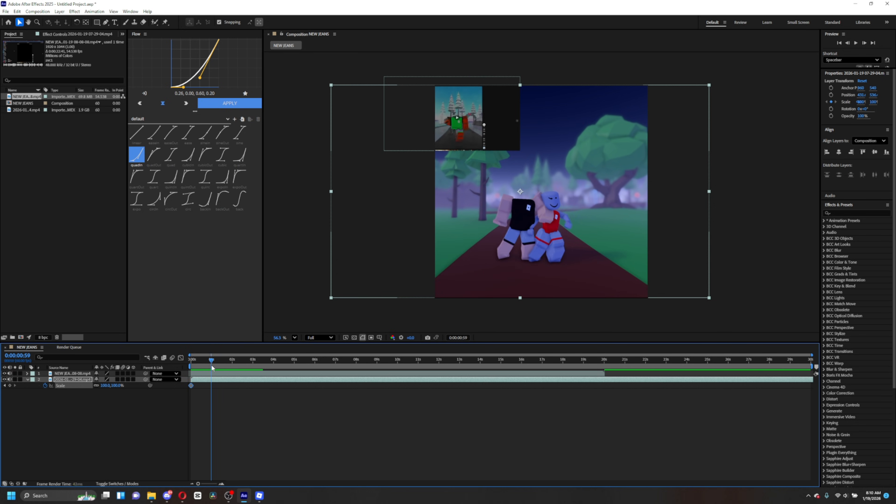
- Add a Scale keyframe on the gameplay layer, set scale to 143% and nudge the layer up-left
{"action": "left_click", "coordinate": [5, 386]}
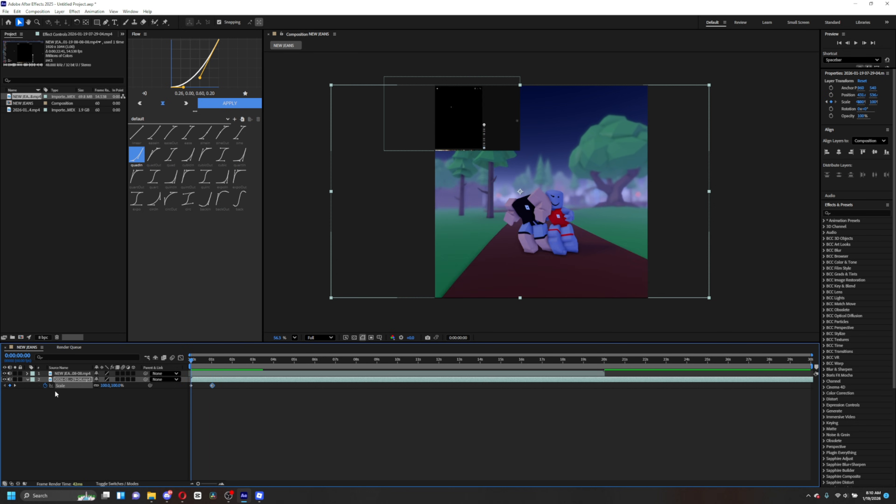
{"action": "left_click_drag", "start_coordinate": [114, 390], "coordinate": [132, 386]}
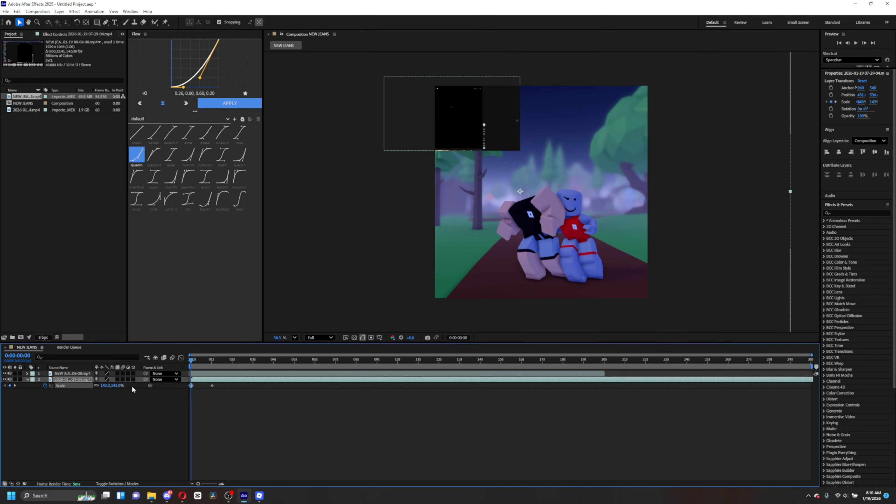
{"action": "left_click_drag", "start_coordinate": [605, 265], "coordinate": [594, 252]}
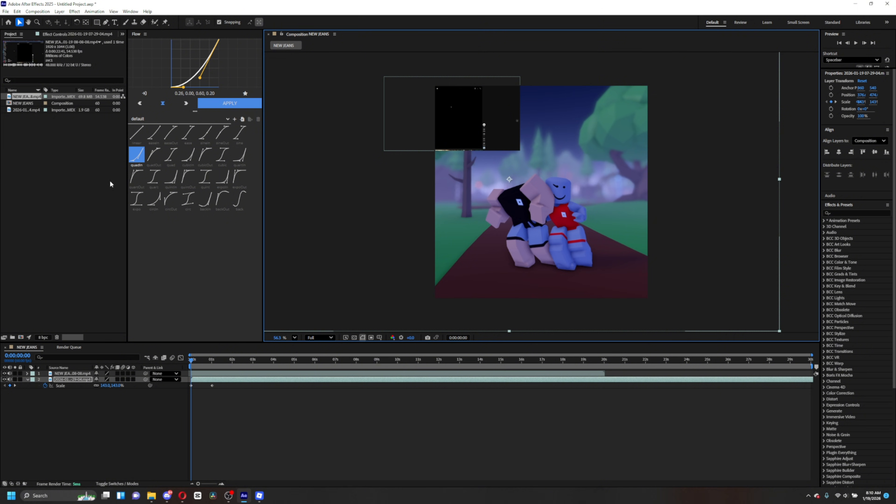
- Add an Opacity keyframe on the gameplay layer and show all its keyframed properties
{"action": "key", "text": "t"}
{"action": "left_click", "coordinate": [44, 386]}
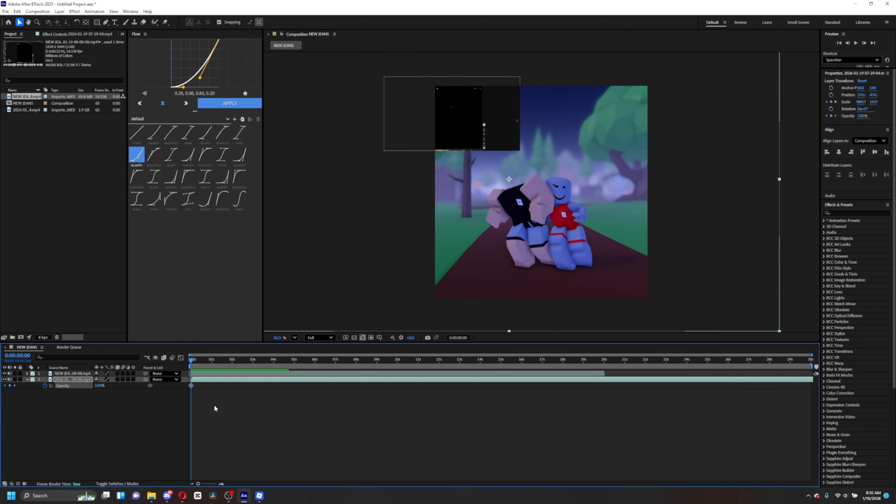
{"action": "key", "text": "t"}
{"action": "key", "text": "u"}
- Set the gameplay layer's opacity to 0% at the start of the timeline
{"action": "left_click", "coordinate": [15, 386]}
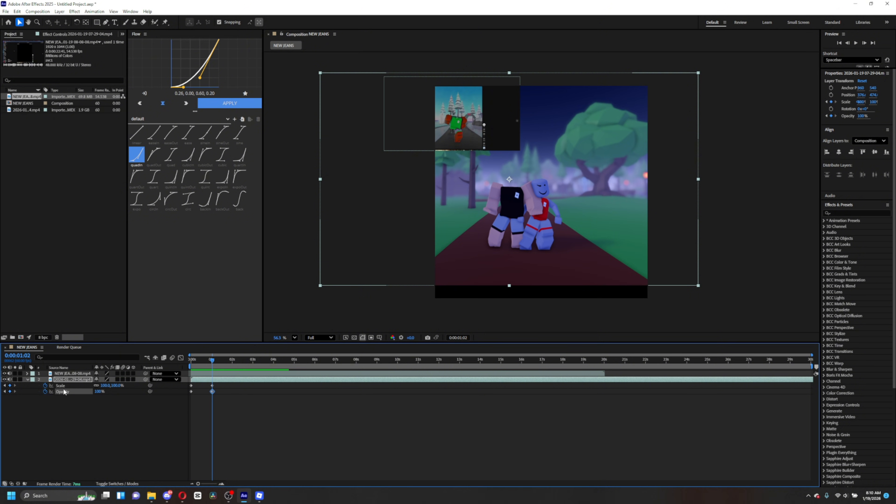
{"action": "left_click_drag", "start_coordinate": [216, 367], "coordinate": [191, 365]}
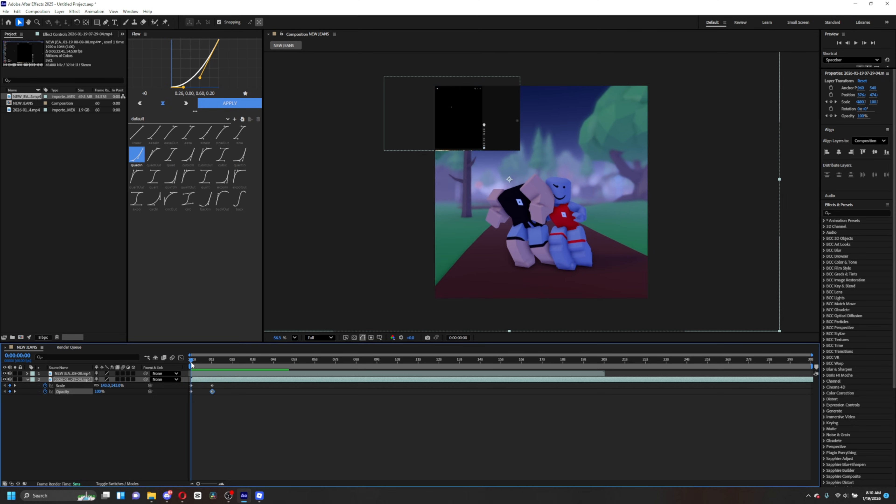
{"action": "left_click_drag", "start_coordinate": [96, 392], "coordinate": [46, 391]}
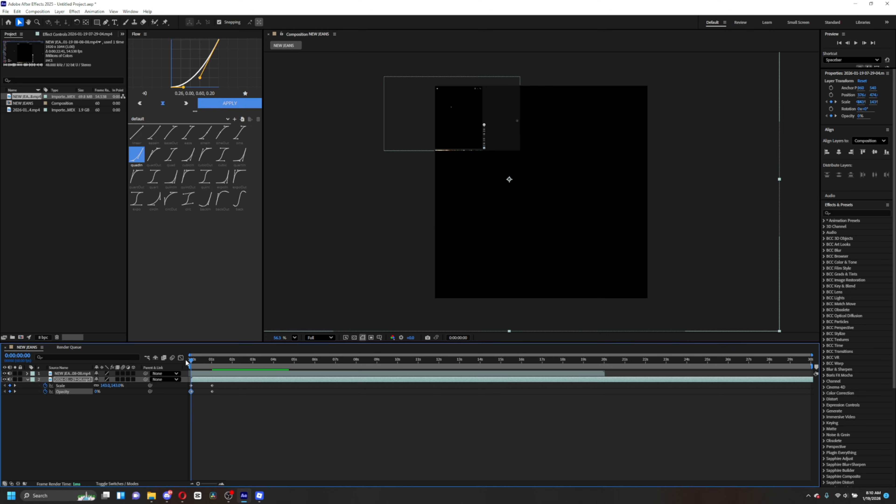
- At about 1 second, set the gameplay layer's scale to about 111% and reposition it to about 428, 509
{"action": "left_click_drag", "start_coordinate": [187, 362], "coordinate": [213, 370]}
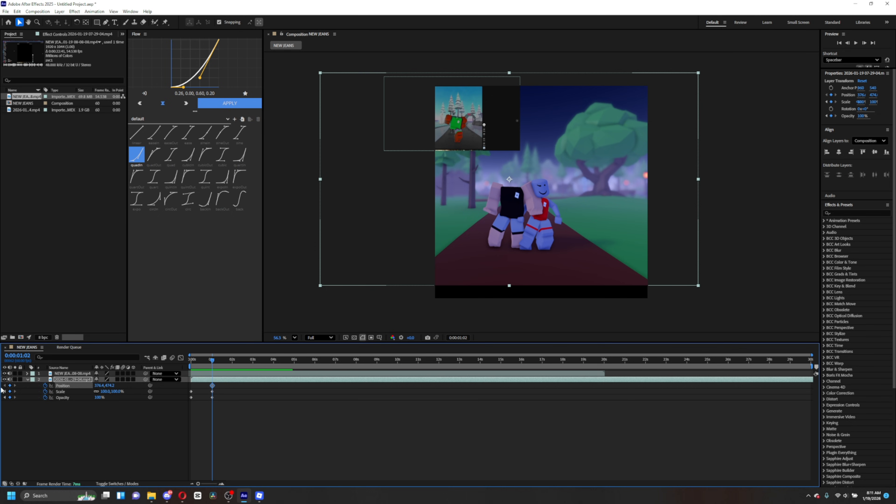
{"action": "left_click", "coordinate": [4, 392]}
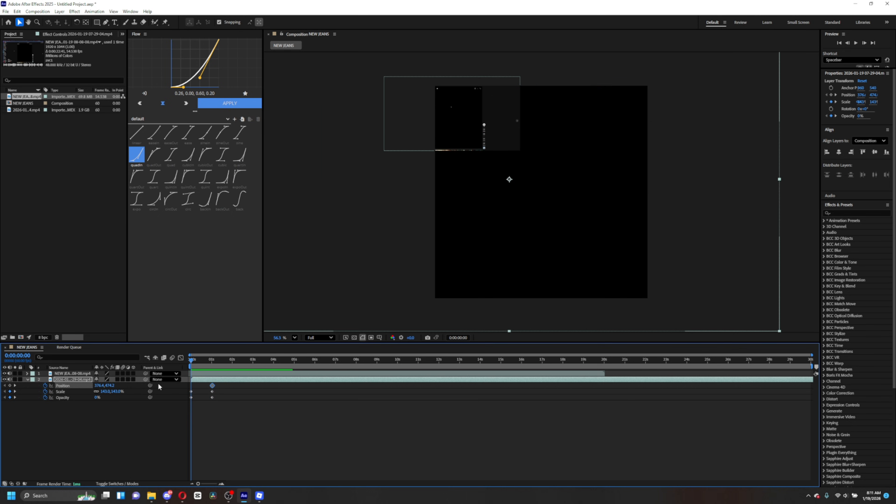
{"action": "left_click", "coordinate": [15, 391]}
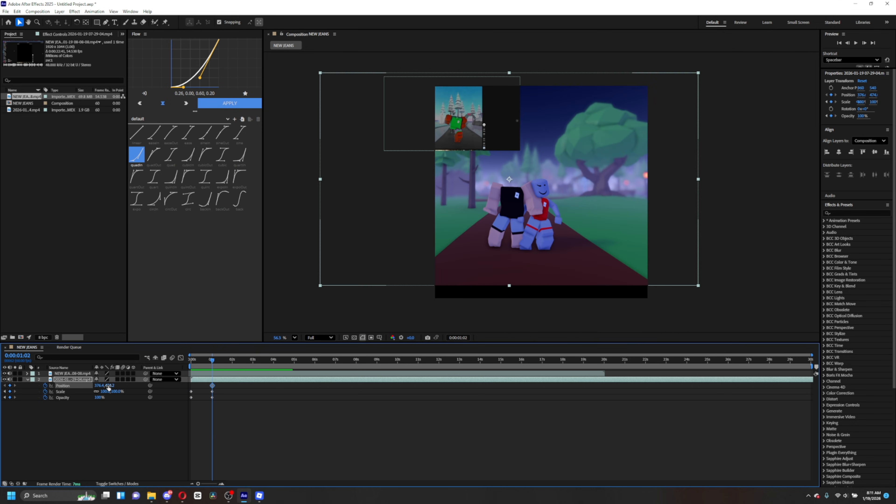
{"action": "left_click_drag", "start_coordinate": [109, 386], "coordinate": [131, 385]}
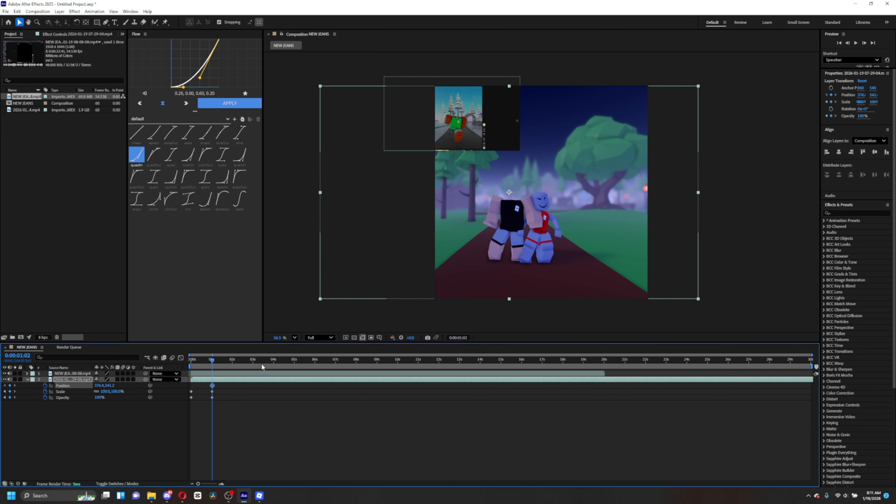
{"action": "left_click_drag", "start_coordinate": [594, 218], "coordinate": [602, 219]}
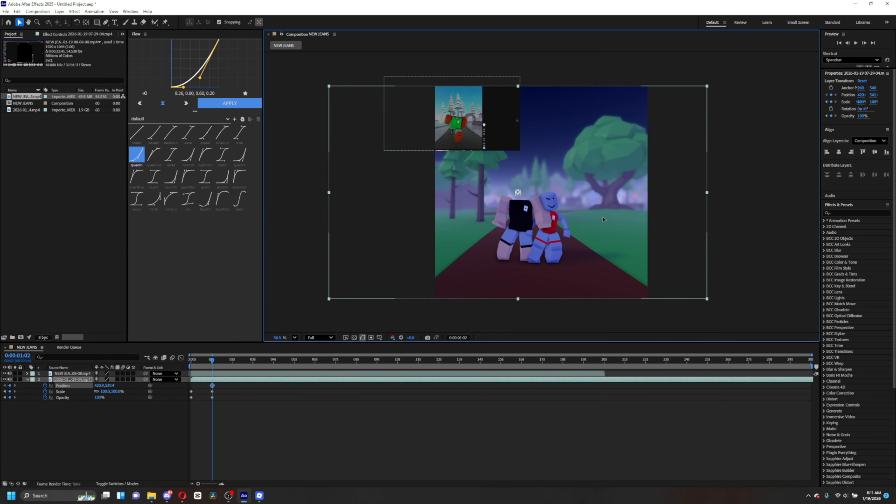
{"action": "left_click", "coordinate": [212, 392]}
{"action": "left_click_drag", "start_coordinate": [114, 391], "coordinate": [118, 391]}
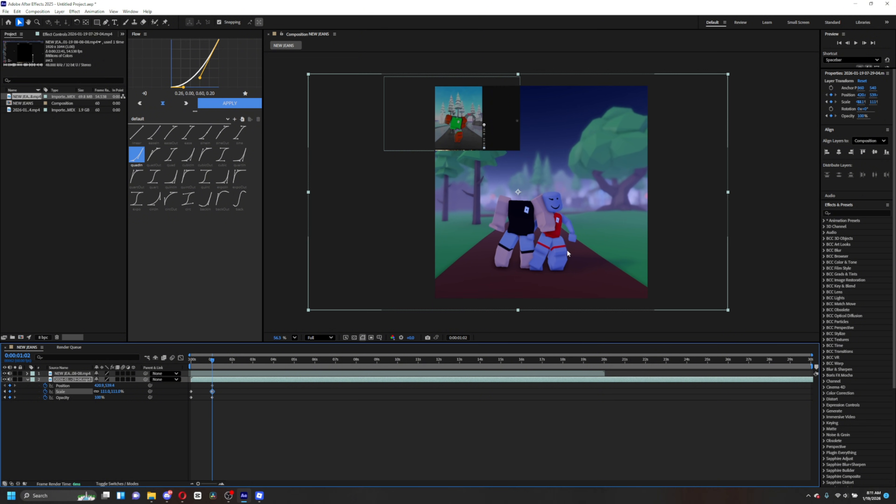
{"action": "left_click_drag", "start_coordinate": [583, 239], "coordinate": [585, 232]}
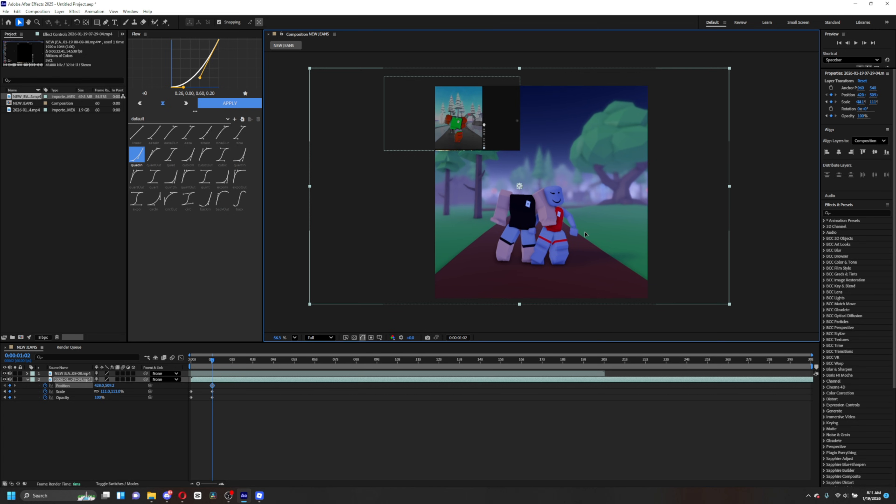
- Select the gameplay layer's intro keyframes and apply the quadOut ease from the Flow panel
{"action": "left_click_drag", "start_coordinate": [212, 366], "coordinate": [191, 358]}
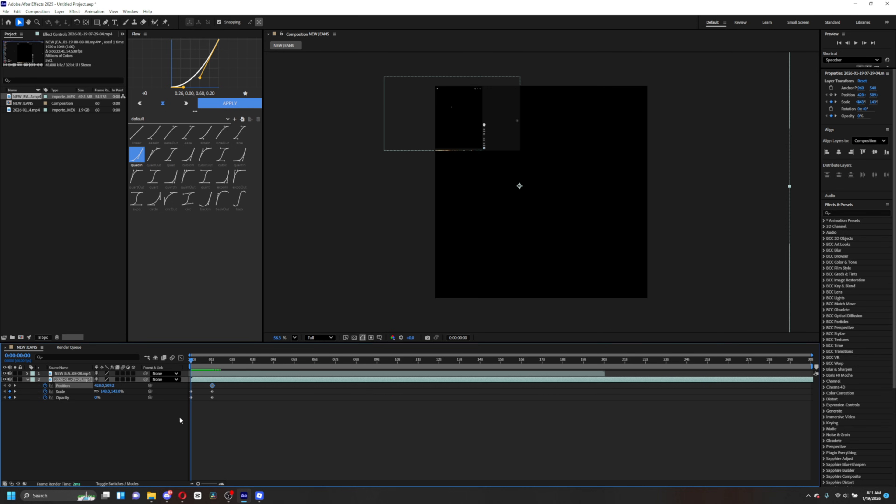
{"action": "left_click_drag", "start_coordinate": [243, 426], "coordinate": [177, 390]}
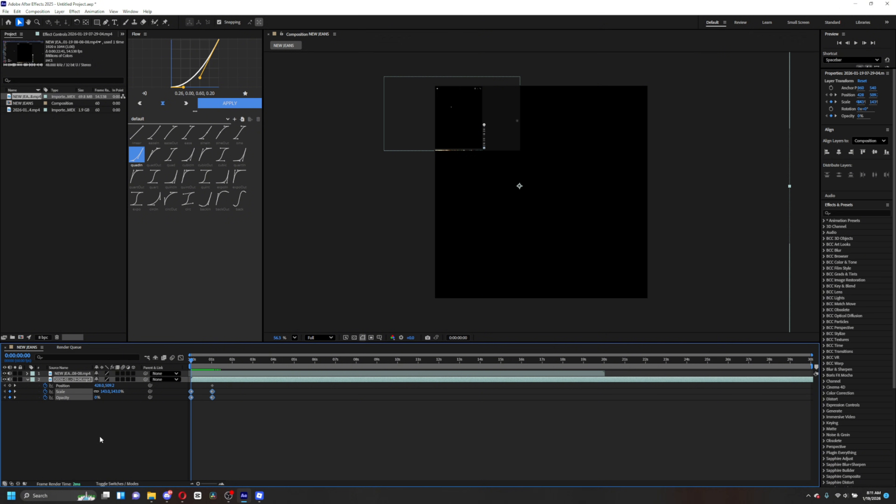
{"action": "right_click", "coordinate": [213, 398]}
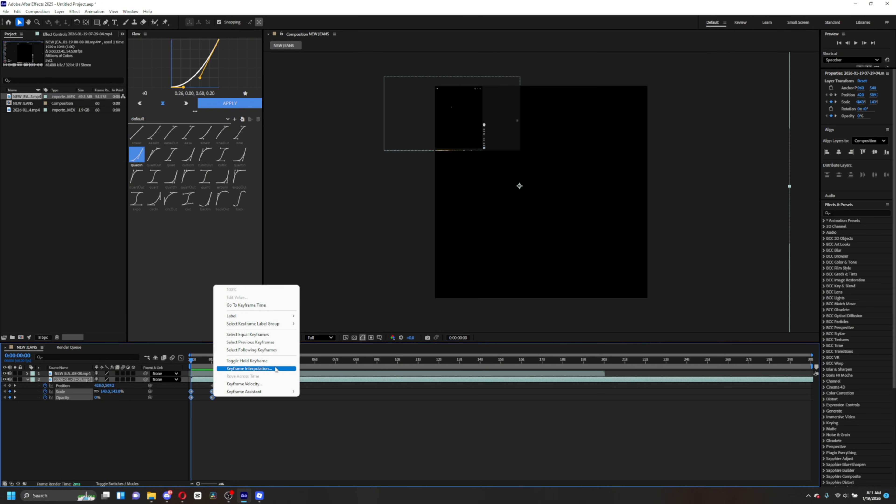
{"action": "left_click", "coordinate": [344, 424]}
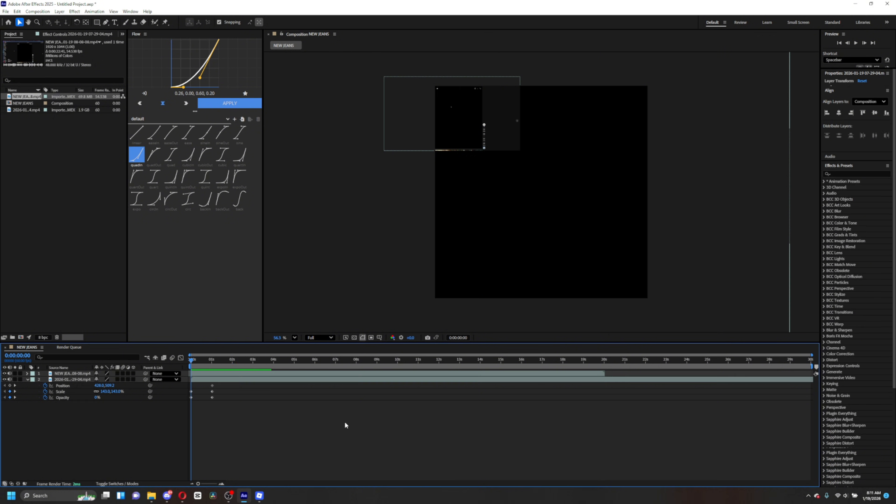
{"action": "left_click_drag", "start_coordinate": [236, 409], "coordinate": [187, 391]}
{"action": "left_click", "coordinate": [148, 159]}
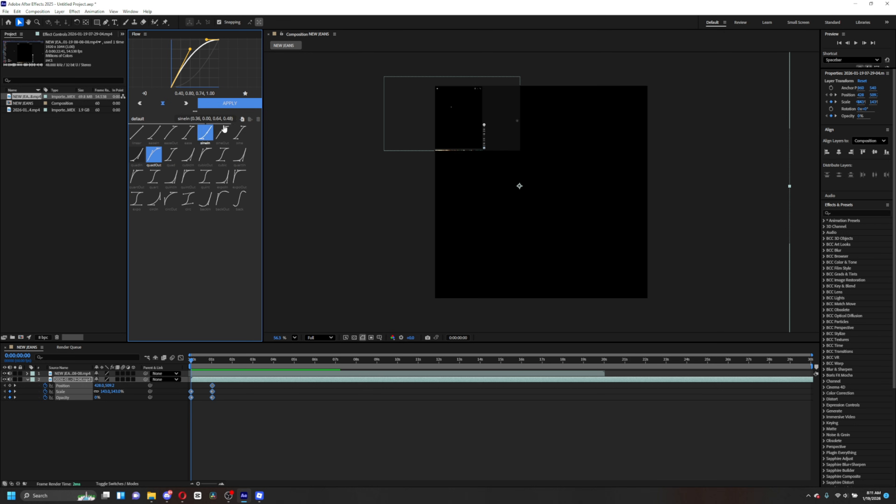
- Scrub and play back the intro to review the scale and fade animation
{"action": "left_click", "coordinate": [197, 363]}
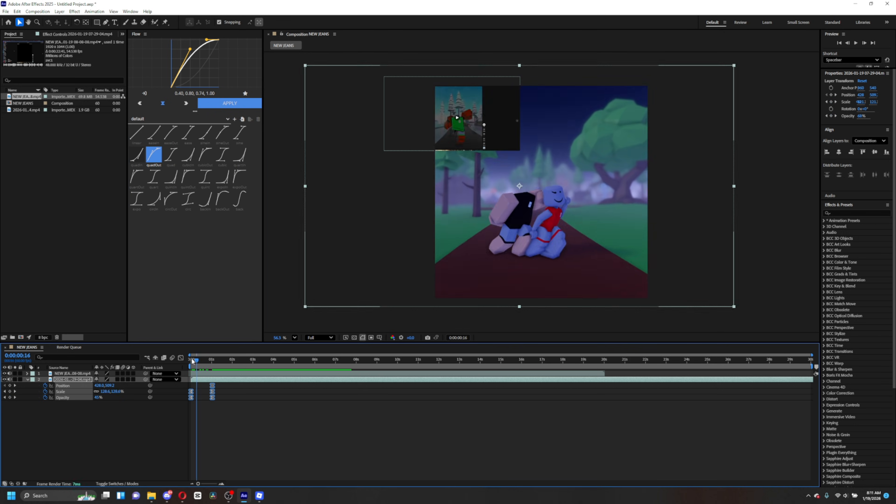
{"action": "mouse_move", "coordinate": [191, 358]}
{"action": "left_mouse_down"}
{"action": "mouse_move", "coordinate": [207, 361]}
{"action": "mouse_move", "coordinate": [194, 360]}
{"action": "left_mouse_up"}
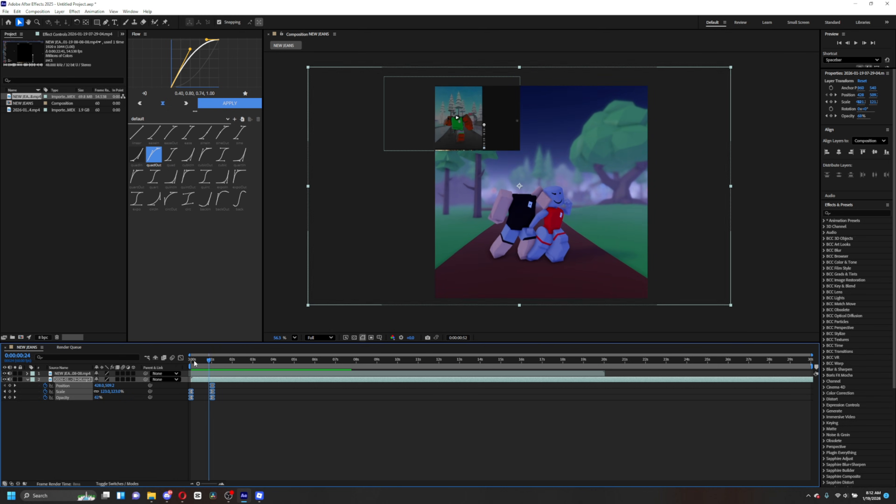
{"action": "key", "text": "space"}
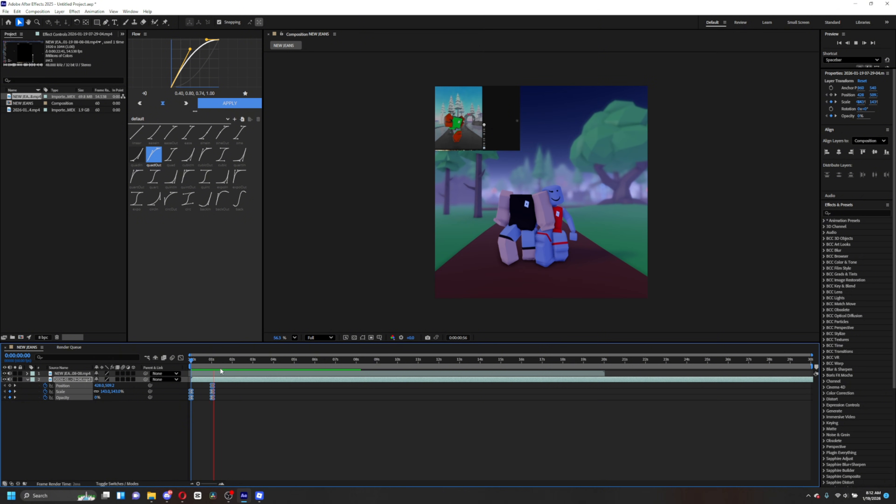
{"action": "key", "text": "space"}
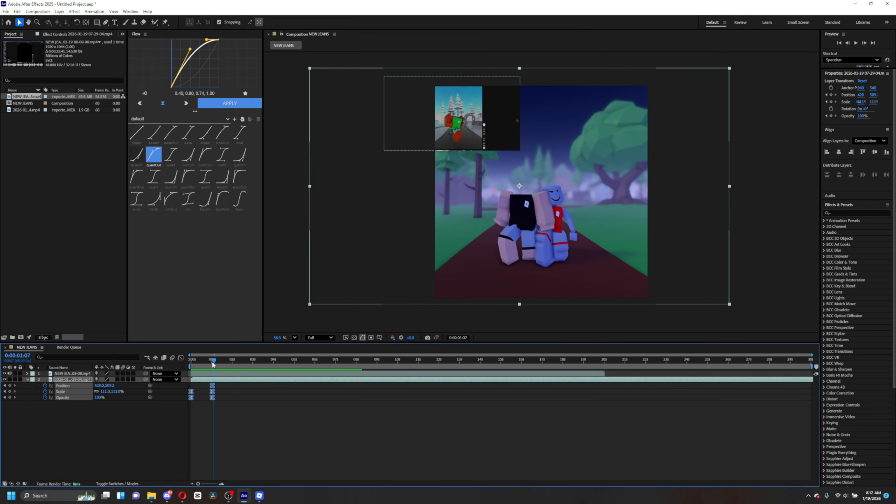
{"action": "left_click_drag", "start_coordinate": [214, 365], "coordinate": [194, 367]}
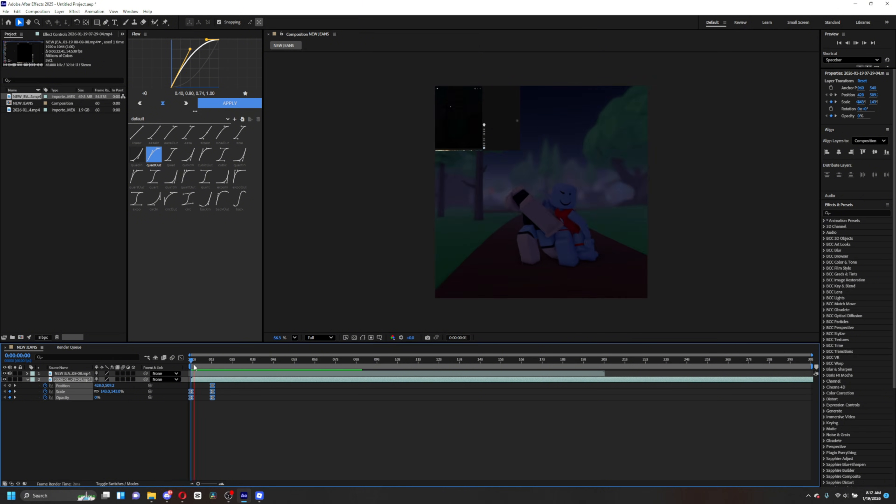
{"action": "key", "text": "space"}
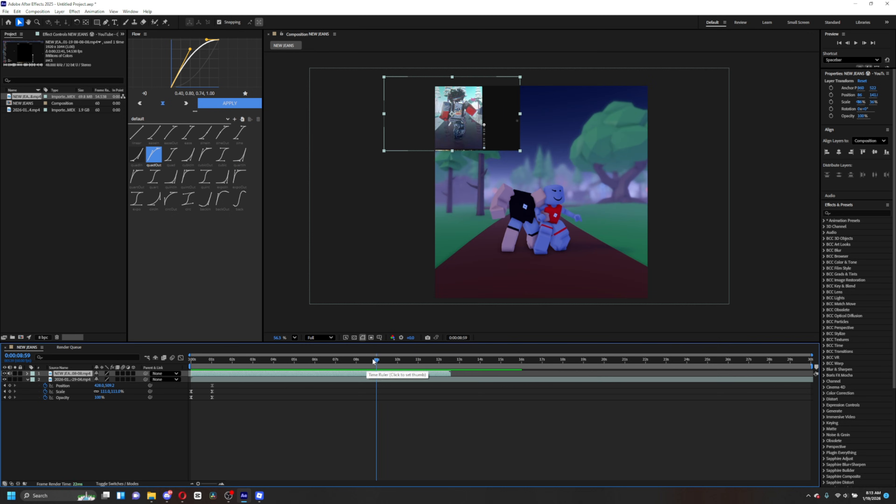
{"action": "left_click_drag", "start_coordinate": [371, 366], "coordinate": [200, 372]}
{"action": "left_click_drag", "start_coordinate": [196, 368], "coordinate": [194, 360]}
{"action": "left_click", "coordinate": [231, 412]}
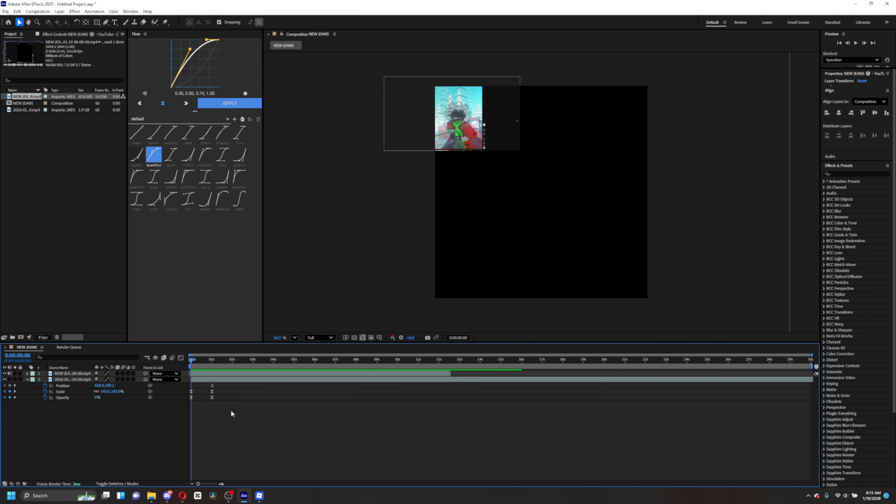
{"action": "left_click_drag", "start_coordinate": [200, 402], "coordinate": [187, 393]}
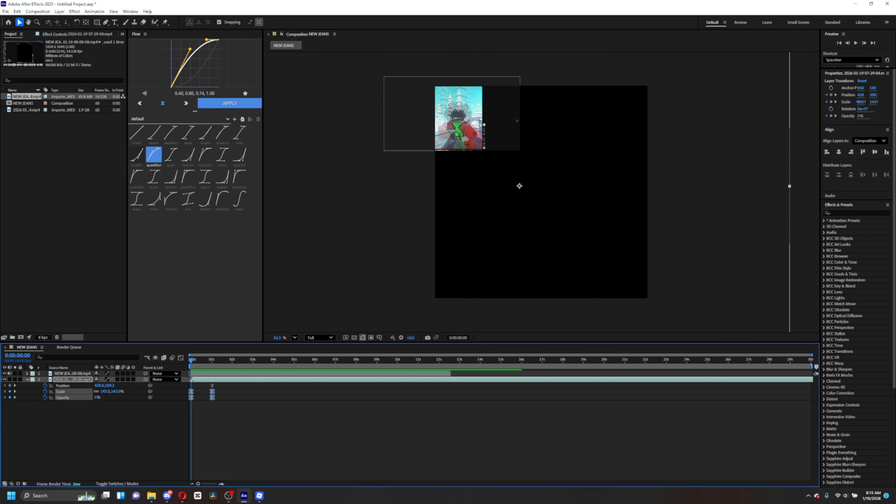
{"action": "key", "text": "ctrl+z"}
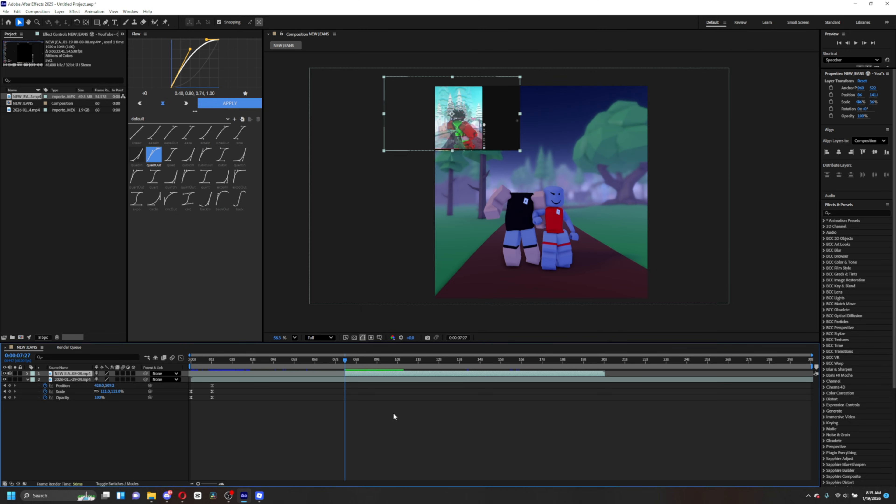
{"action": "key", "text": "ctrl+shift+z"}
- Reset the intro keyframes to the linear curve, then apply Easy Ease to them
{"action": "left_click_drag", "start_coordinate": [249, 419], "coordinate": [185, 392]}
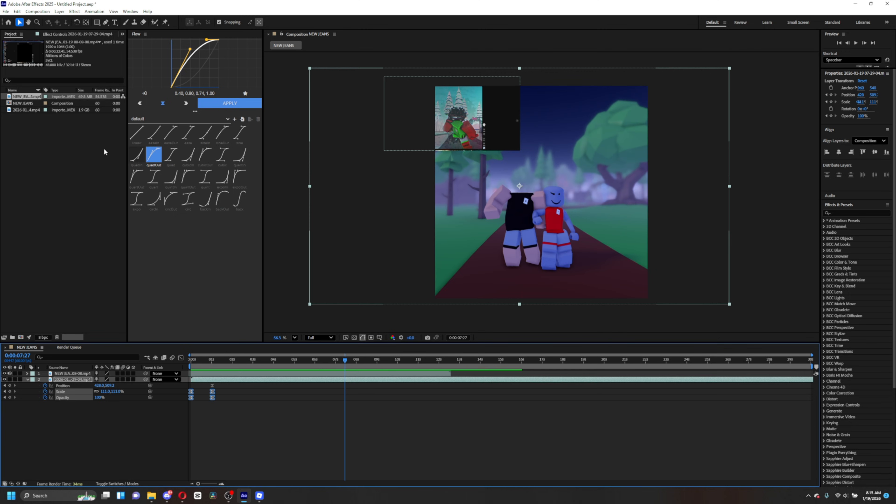
{"action": "left_click", "coordinate": [137, 133]}
{"action": "left_click", "coordinate": [241, 104]}
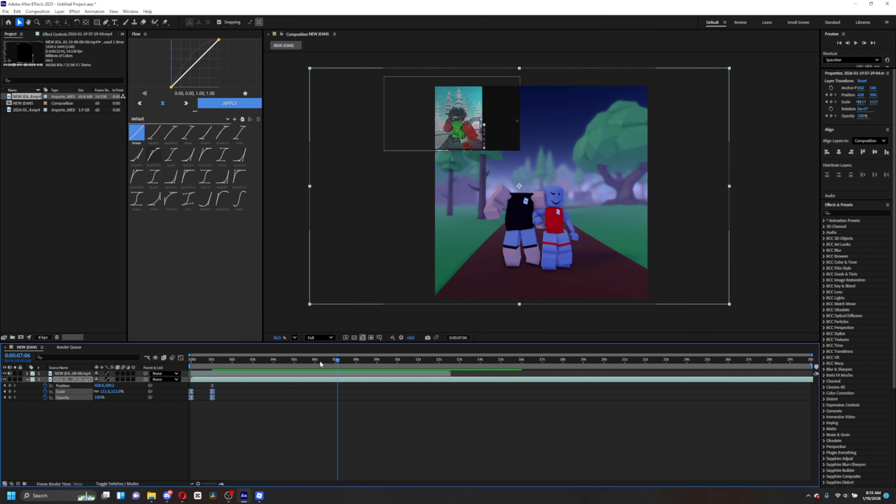
{"action": "left_click", "coordinate": [191, 361]}
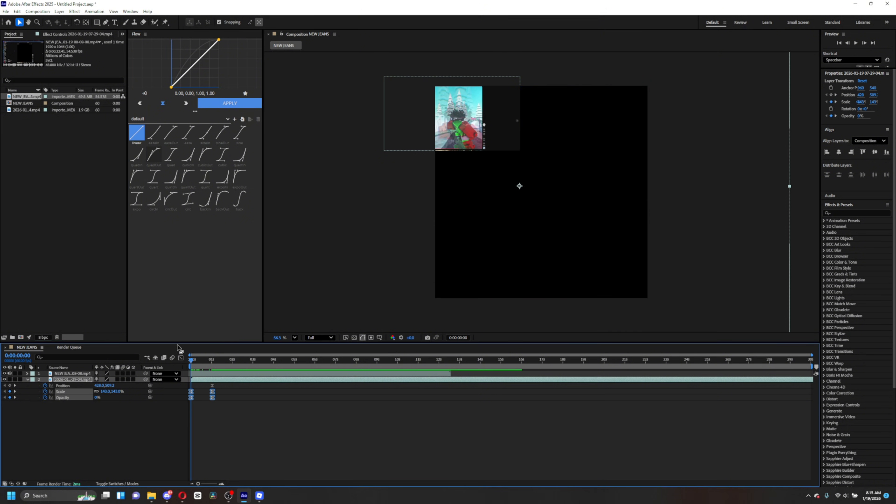
{"action": "right_click", "coordinate": [212, 397]}
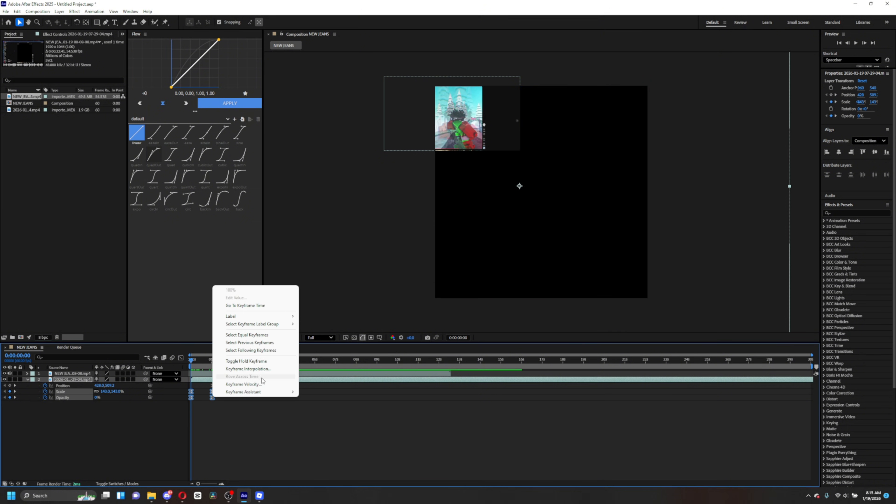
{"action": "mouse_move", "coordinate": [267, 397]}
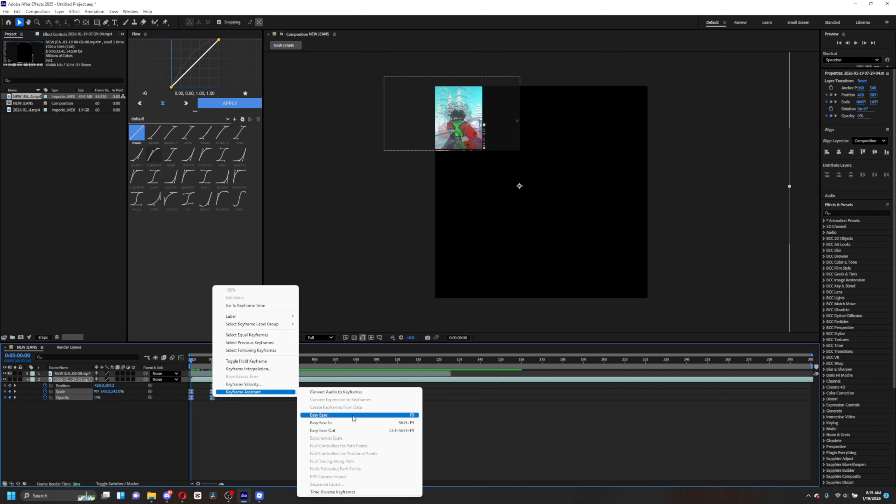
{"action": "left_click", "coordinate": [343, 418]}
- In the graph editor, pull the scale and opacity curve handles so the intro starts fast and settles smoothly
{"action": "left_click", "coordinate": [181, 357]}
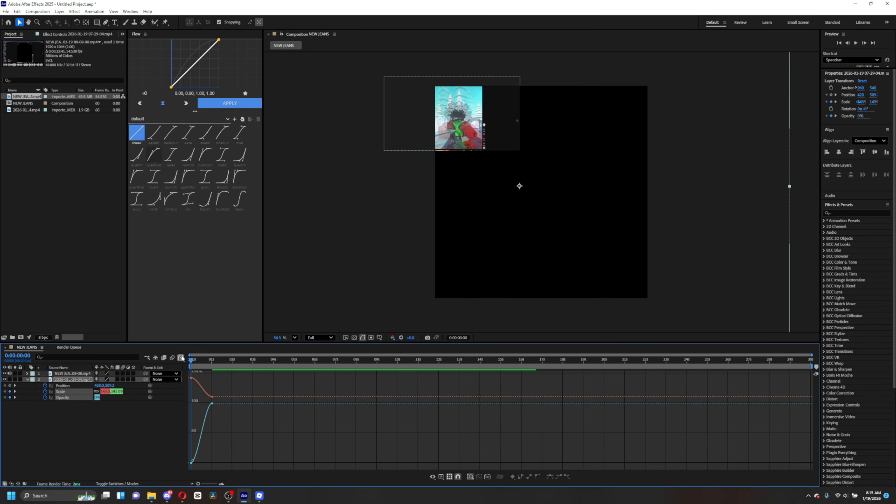
{"action": "left_click", "coordinate": [213, 404]}
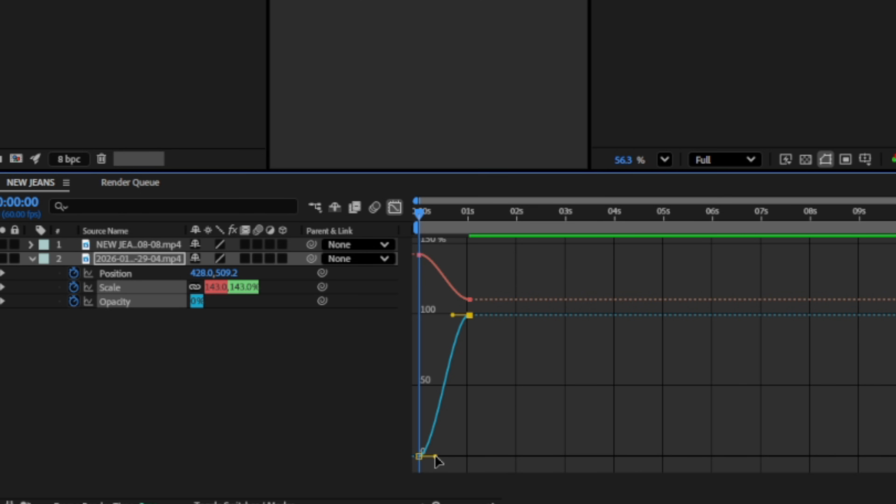
{"action": "left_click_drag", "start_coordinate": [436, 457], "coordinate": [426, 459]}
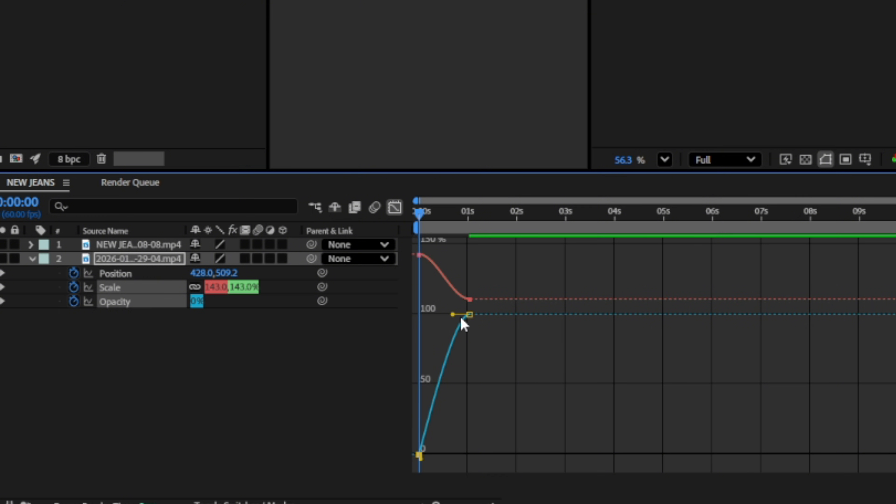
{"action": "left_click_drag", "start_coordinate": [449, 316], "coordinate": [472, 304]}
{"action": "left_click", "coordinate": [469, 299]}
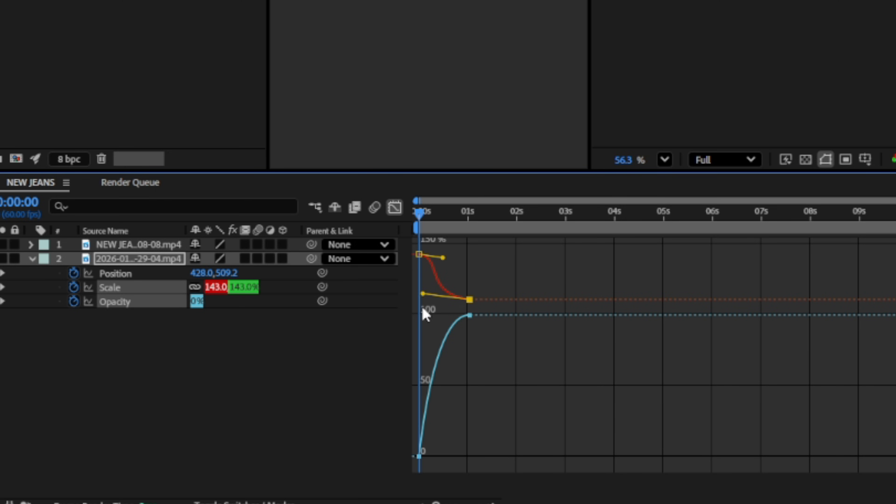
{"action": "left_click_drag", "start_coordinate": [443, 258], "coordinate": [420, 256]}
{"action": "left_click", "coordinate": [431, 281]}
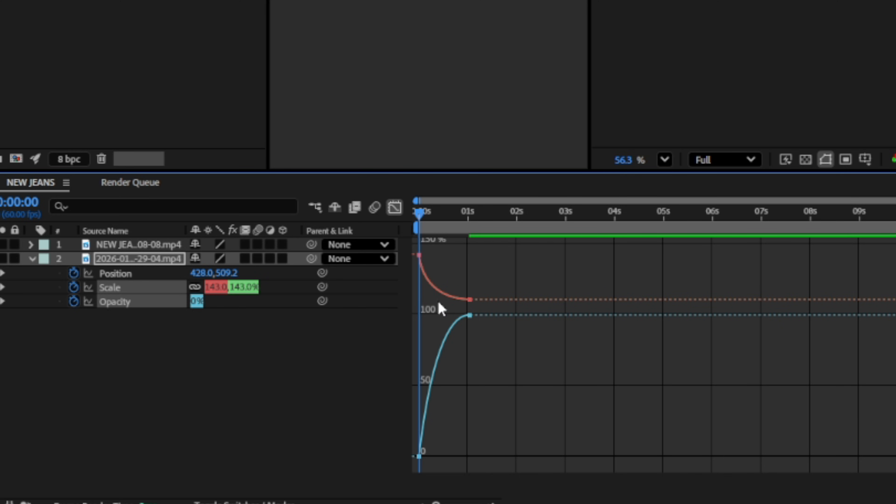
- Play the eased intro, then leave the graph editor and return the playhead to the start
{"action": "key", "text": "space"}
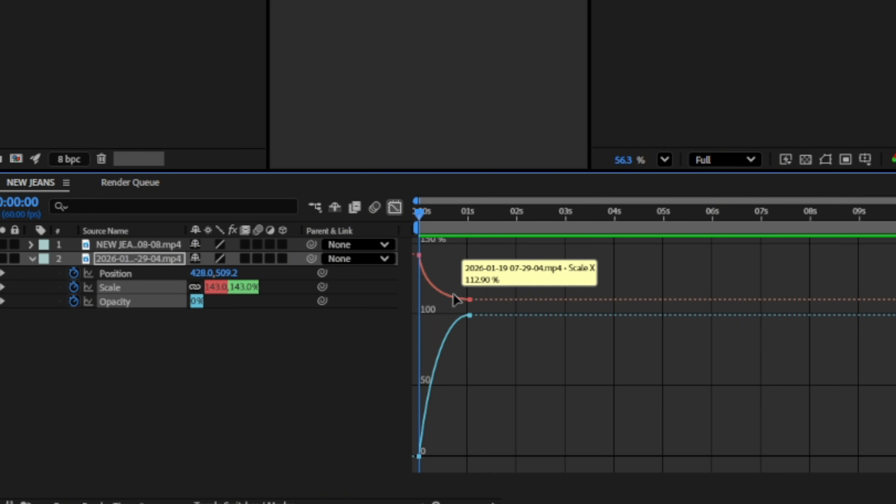
{"action": "key", "text": "space"}
{"action": "left_click_drag", "start_coordinate": [463, 217], "coordinate": [412, 311]}
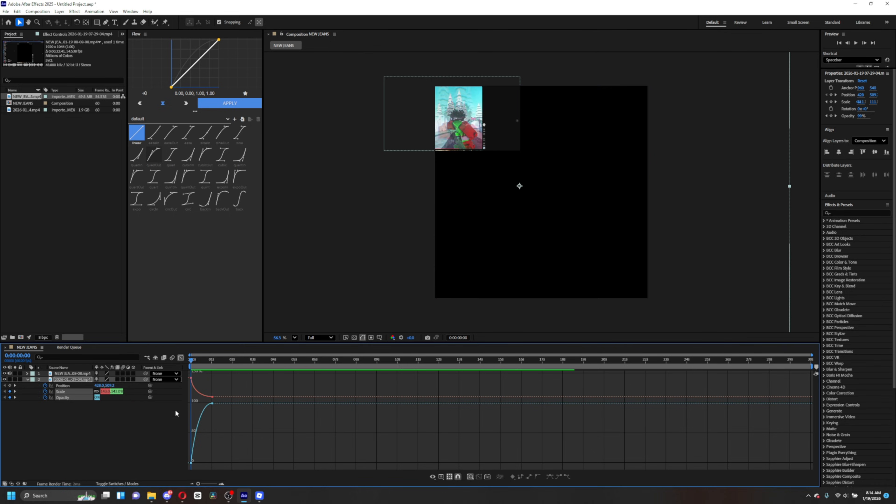
{"action": "left_click", "coordinate": [181, 358]}
{"action": "mouse_move", "coordinate": [189, 358]}
{"action": "left_mouse_down"}
{"action": "mouse_move", "coordinate": [210, 365]}
{"action": "mouse_move", "coordinate": [190, 360]}
{"action": "left_mouse_up"}
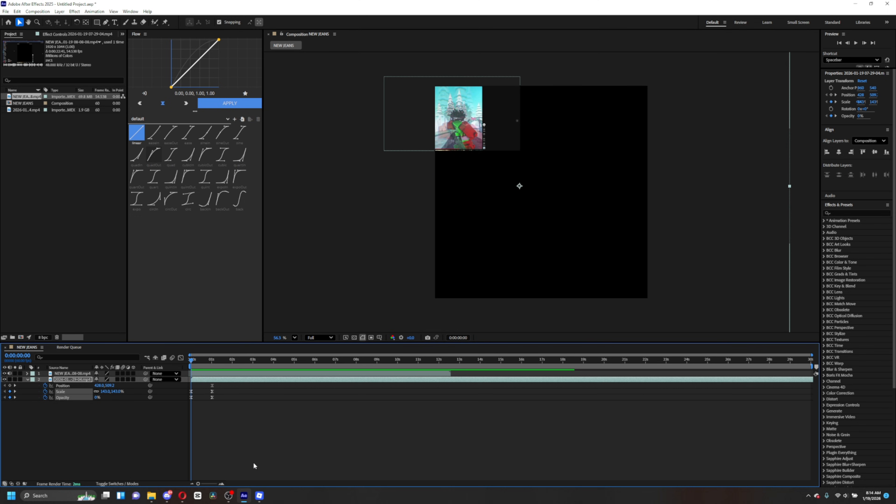
- Switch to OBS, mute the desktop audio source, and return to the After Effects timeline
{"action": "left_click", "coordinate": [230, 498]}
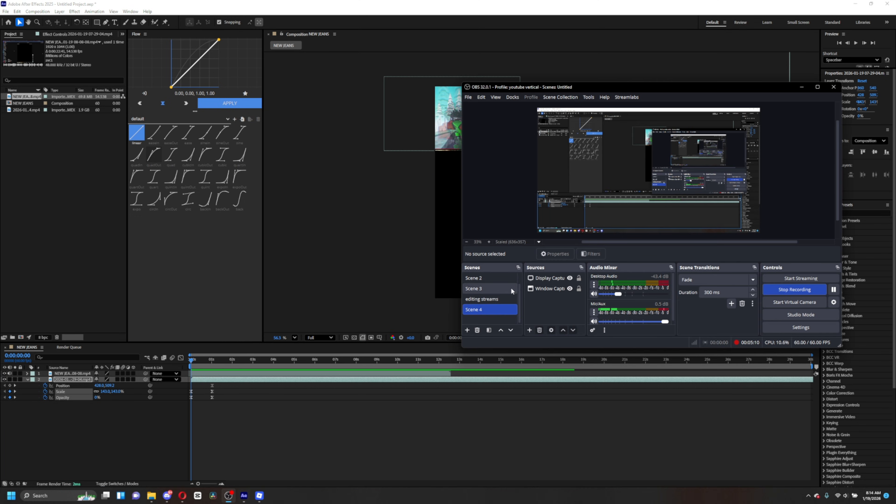
{"action": "left_click", "coordinate": [594, 294]}
{"action": "left_click", "coordinate": [191, 359]}
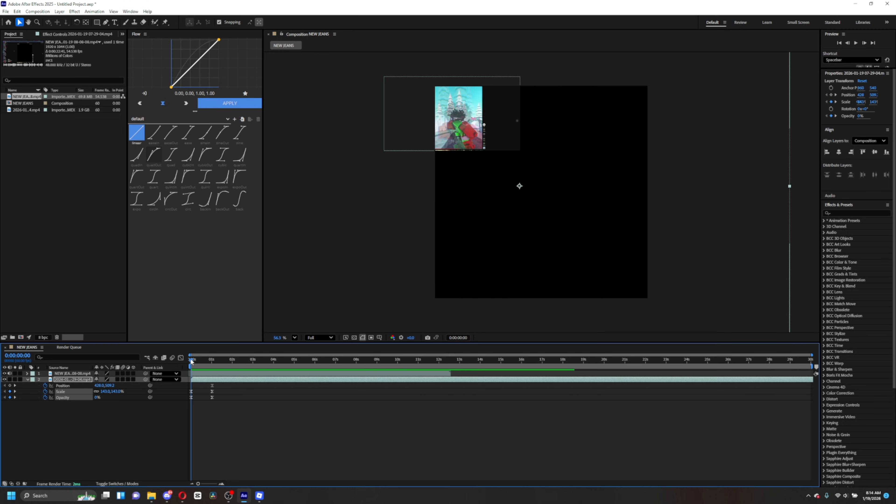
- Preview the composition's eased intro from the start
{"action": "left_click_drag", "start_coordinate": [190, 358], "coordinate": [231, 365]}
{"action": "key", "text": "u"}
{"action": "key", "text": "space"}
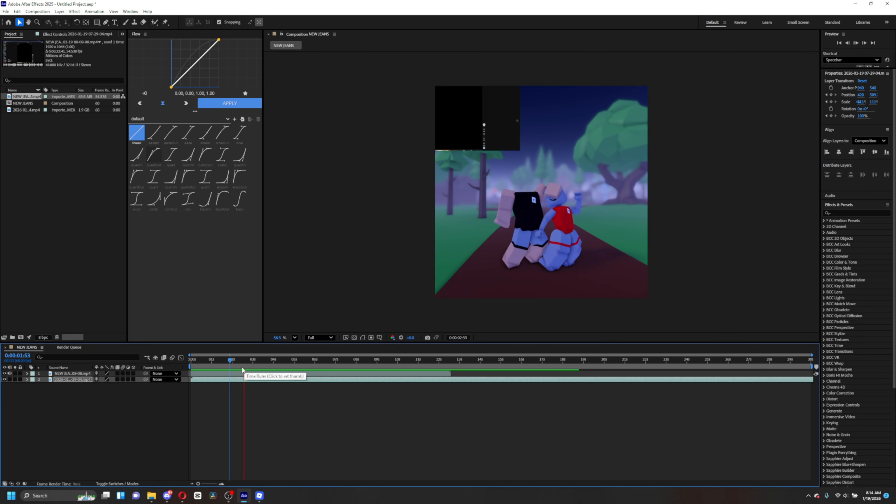
{"action": "left_click", "coordinate": [255, 362]}
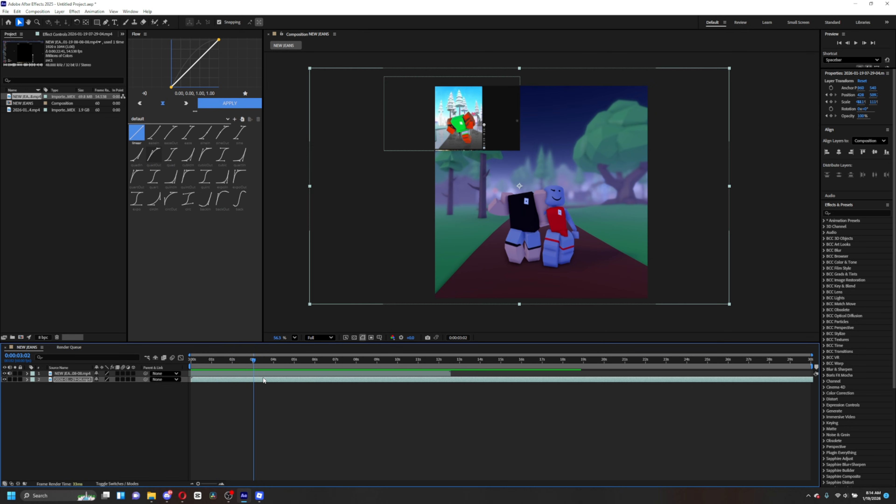
{"action": "key", "text": "space"}
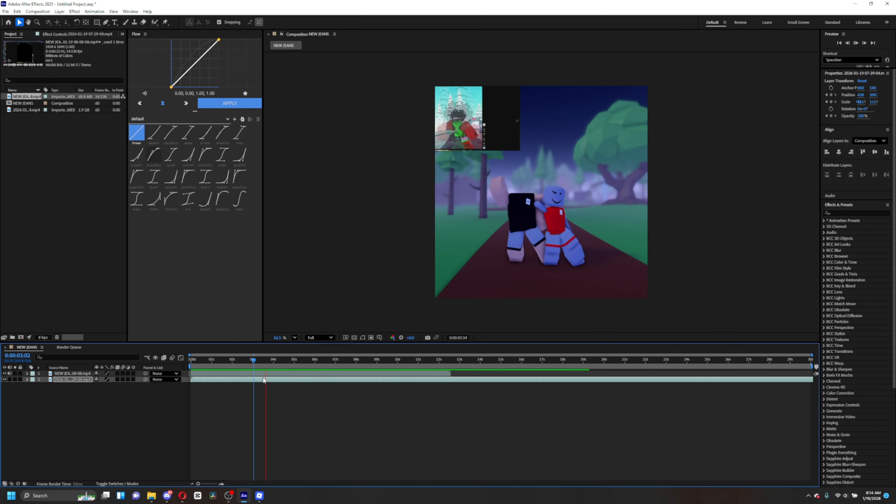
{"action": "key", "text": "space"}
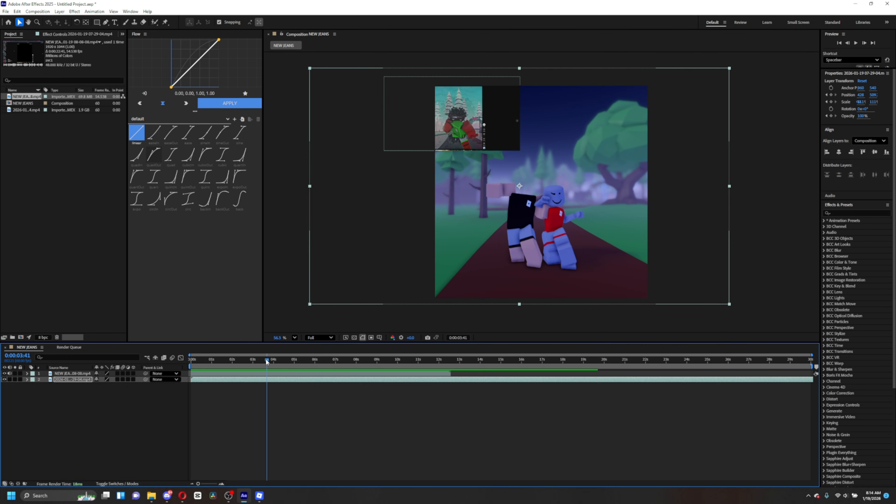
- Split the gameplay layer at 0:00:03:11 and at 0:00:28:58, then delete the trailing piece
{"action": "mouse_move", "coordinate": [267, 361]}
{"action": "left_mouse_down"}
{"action": "mouse_move", "coordinate": [243, 362]}
{"action": "mouse_move", "coordinate": [258, 365]}
{"action": "left_mouse_up"}
{"action": "key", "text": "ctrl+shift+d"}
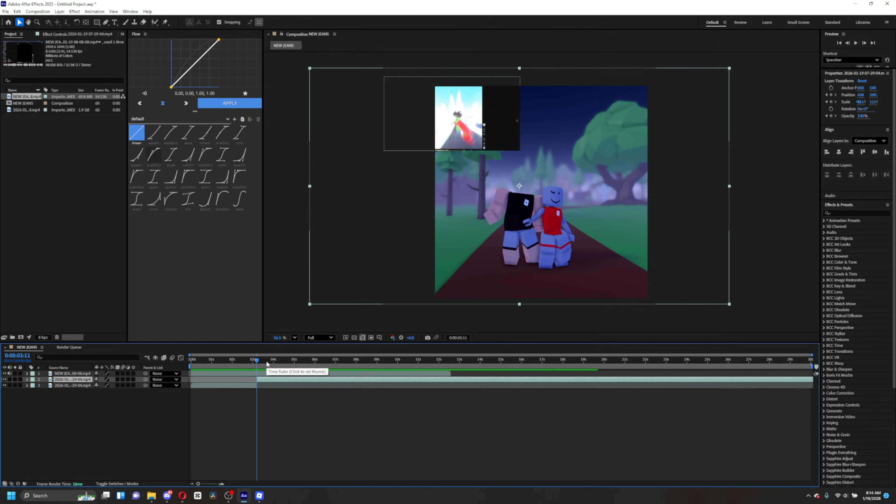
{"action": "left_click_drag", "start_coordinate": [257, 362], "coordinate": [659, 395]}
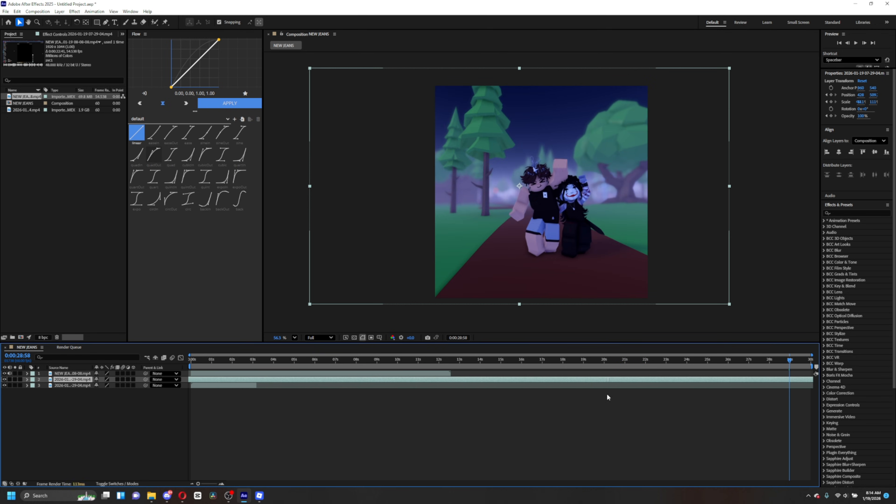
{"action": "left_click_drag", "start_coordinate": [575, 393], "coordinate": [533, 397]}
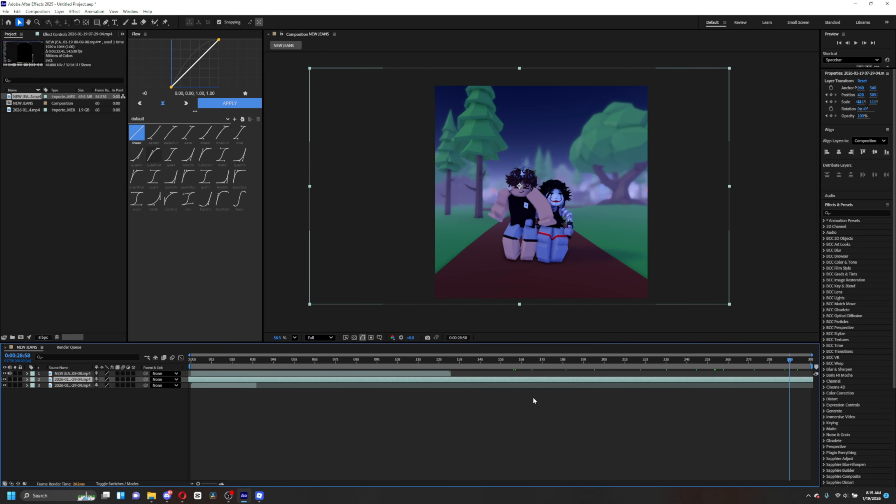
{"action": "key", "text": "ctrl+shift+d"}
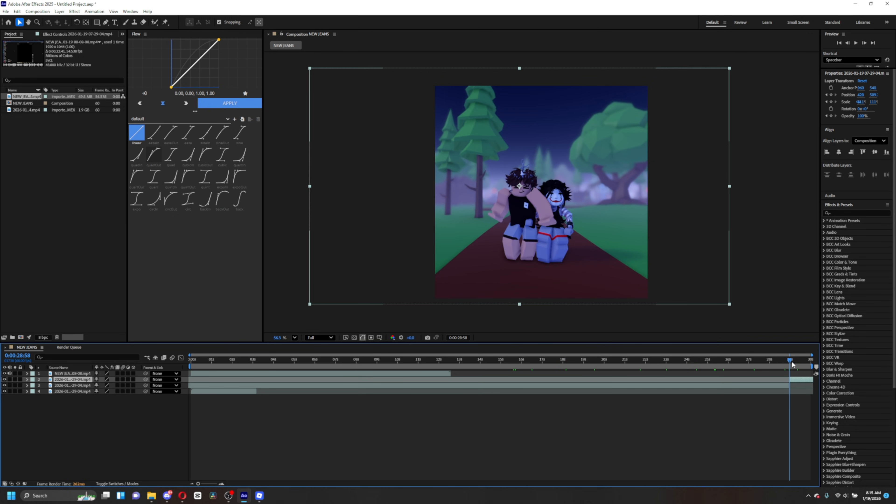
{"action": "left_click_drag", "start_coordinate": [793, 363], "coordinate": [789, 387]}
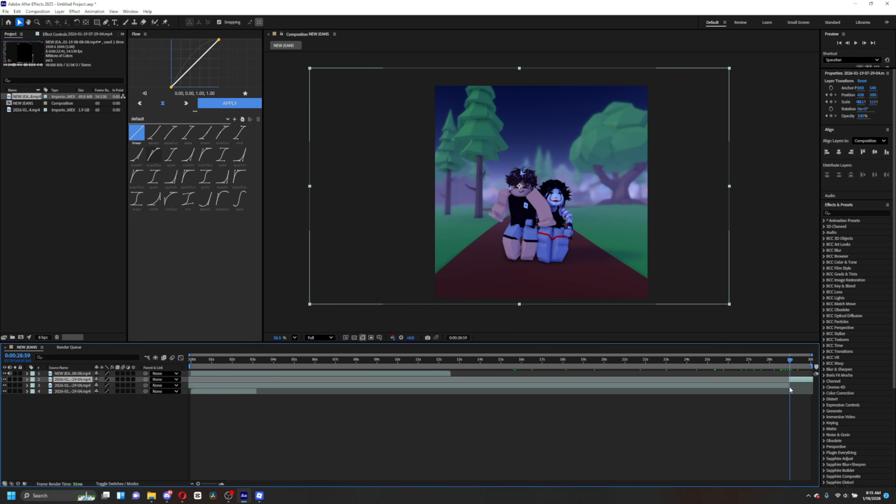
{"action": "key", "text": "Delete"}
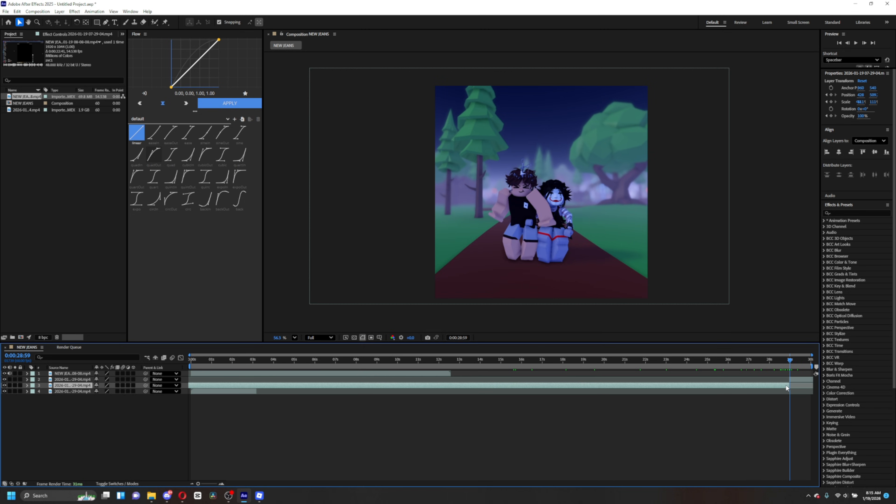
- Rearrange the split gameplay clips and set the selected clip's opacity to 25%
{"action": "left_click_drag", "start_coordinate": [800, 382], "coordinate": [272, 379]}
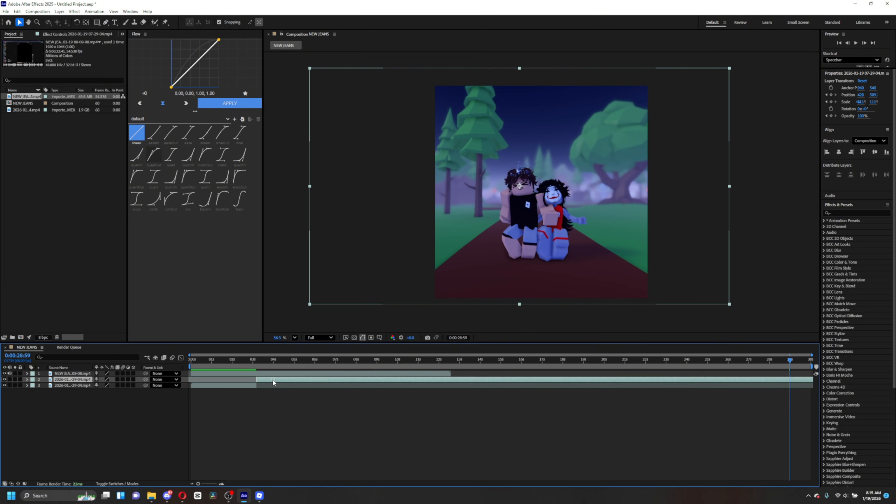
{"action": "left_click_drag", "start_coordinate": [786, 367], "coordinate": [245, 381]}
{"action": "left_click", "coordinate": [247, 386]}
{"action": "left_click", "coordinate": [862, 102]}
{"action": "left_click_drag", "start_coordinate": [266, 361], "coordinate": [250, 377]}
{"action": "left_click", "coordinate": [862, 116]}
{"action": "type", "text": "25"}
{"action": "key", "text": "Return"}
{"action": "left_click", "coordinate": [240, 361]}
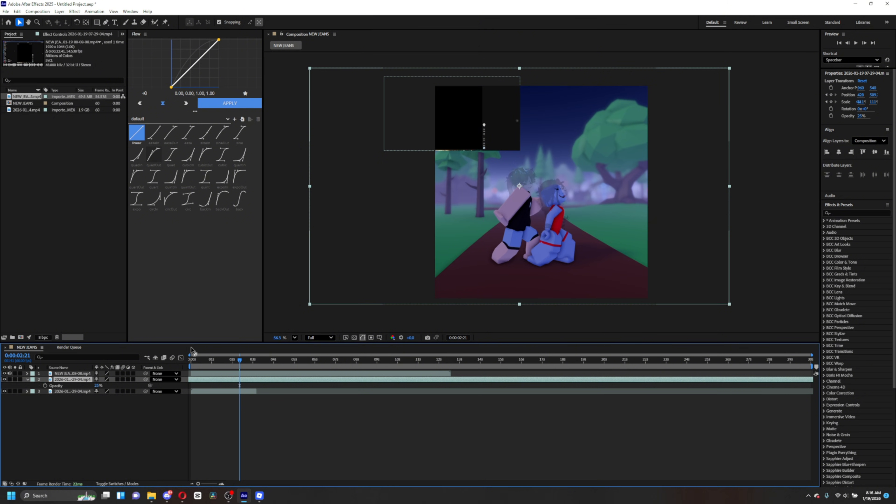
- Split the dimmed clip at 0:00:03:11 and delete the unwanted piece
{"action": "left_click", "coordinate": [241, 360]}
{"action": "left_click_drag", "start_coordinate": [244, 362], "coordinate": [258, 384]}
{"action": "key", "text": "ctrl+shift+d"}
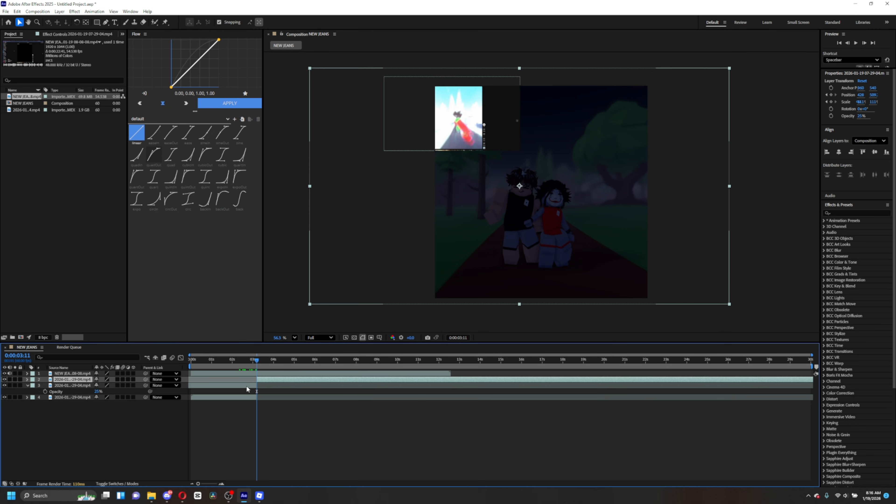
{"action": "left_click", "coordinate": [246, 385]}
{"action": "key", "text": "Delete"}
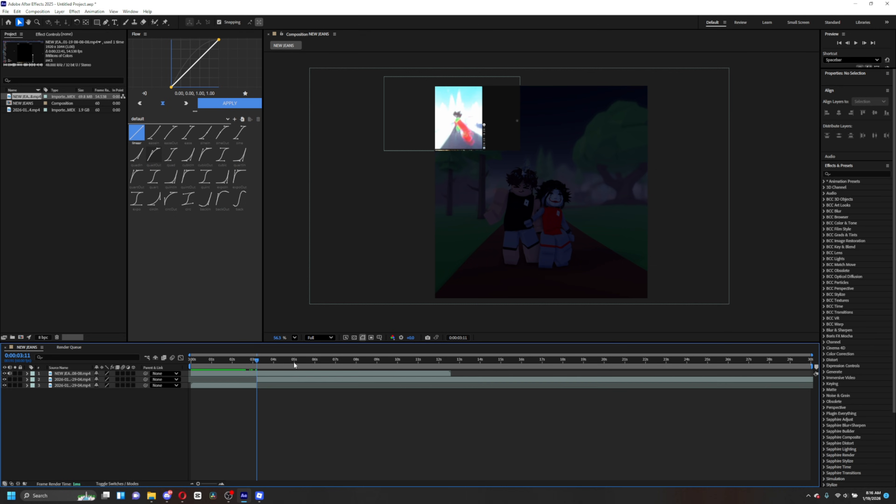
- Restore the clip's opacity to 100% and split it at 0:00:03:16 to isolate a short segment
{"action": "left_click", "coordinate": [268, 380]}
{"action": "mouse_move", "coordinate": [859, 116]}
{"action": "left_mouse_down"}
{"action": "mouse_move", "coordinate": [894, 120]}
{"action": "mouse_move", "coordinate": [873, 123]}
{"action": "left_mouse_up"}
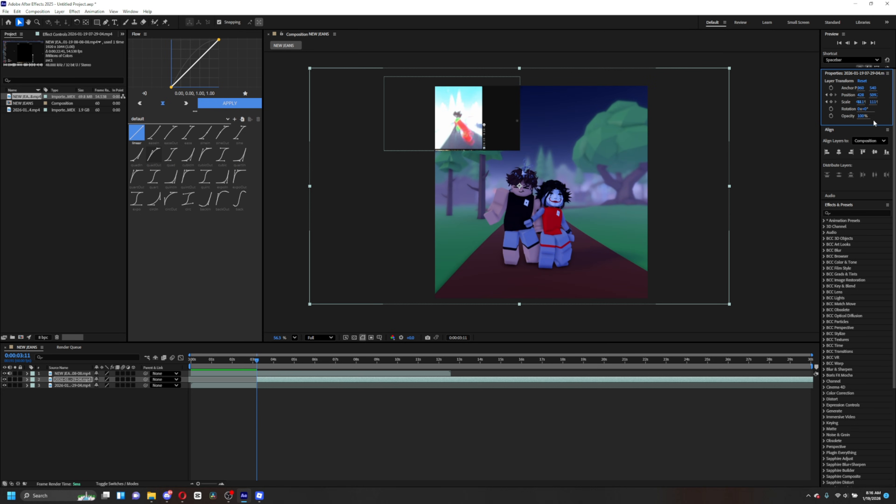
{"action": "left_click_drag", "start_coordinate": [258, 361], "coordinate": [258, 380]}
{"action": "key", "text": "space"}
{"action": "key", "text": "ctrl+shift+d"}
{"action": "left_click", "coordinate": [250, 361]}
{"action": "left_click", "coordinate": [262, 385]}
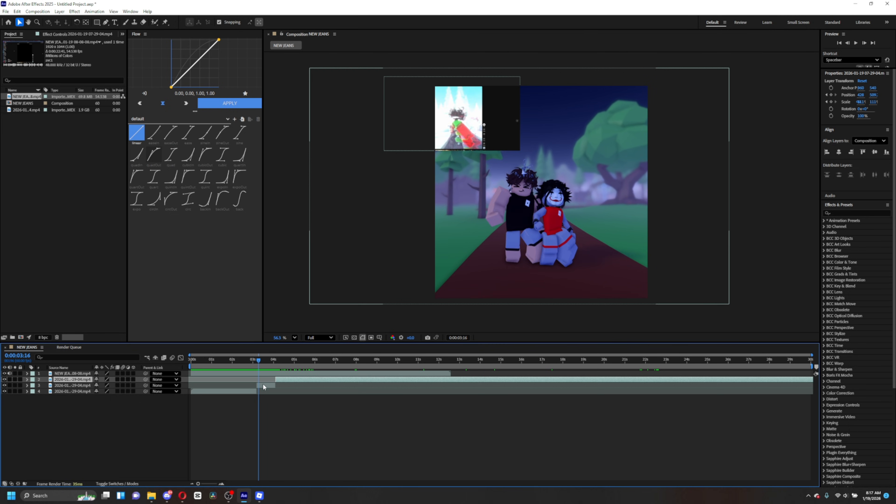
- Pre-compose the short segment, moving all attributes into the new composition
{"action": "right_click", "coordinate": [266, 386]}
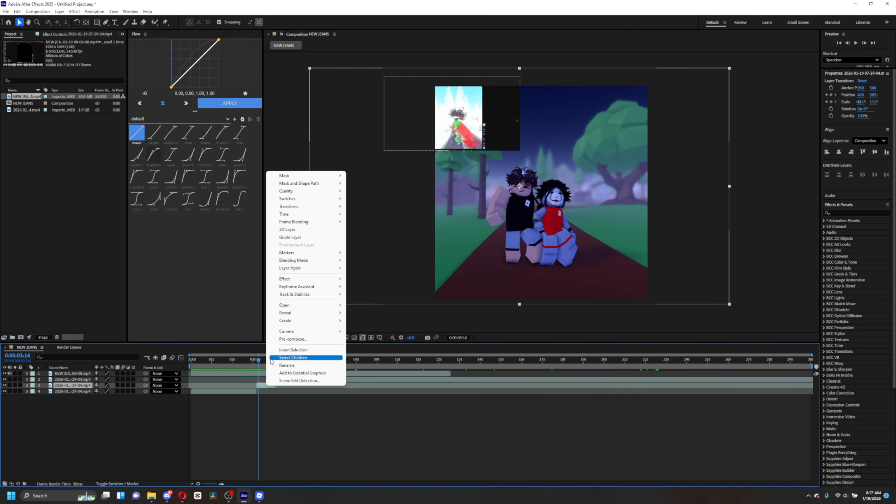
{"action": "left_click", "coordinate": [307, 339]}
{"action": "left_click", "coordinate": [393, 250]}
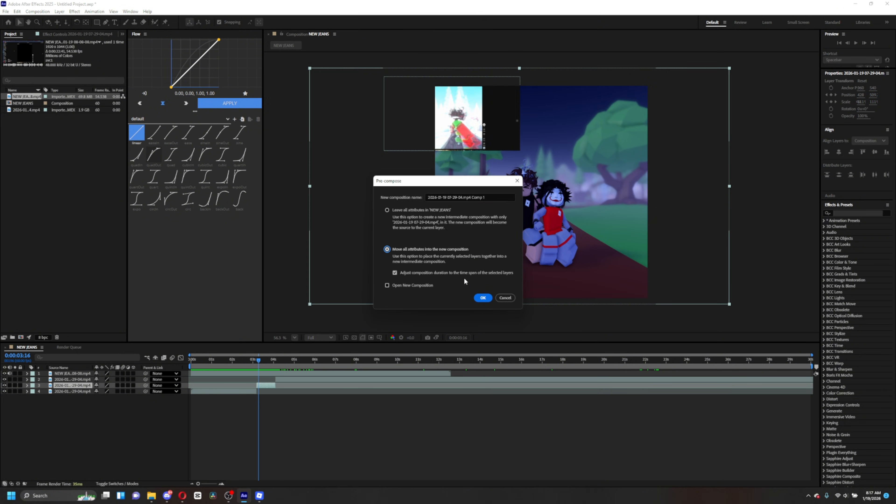
{"action": "left_click", "coordinate": [484, 298]}
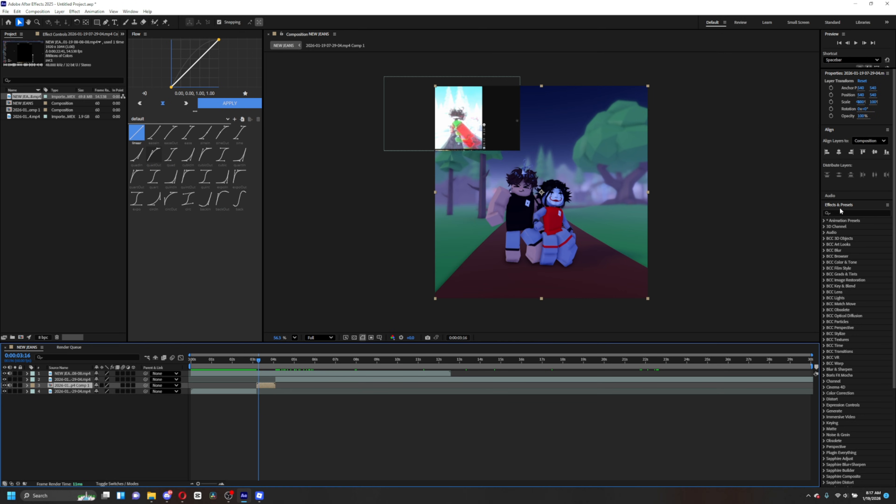
- Search the effects for Timewarp and apply it to the pre-composed segment
{"action": "left_click", "coordinate": [838, 214]}
{"action": "type", "text": "timew"}
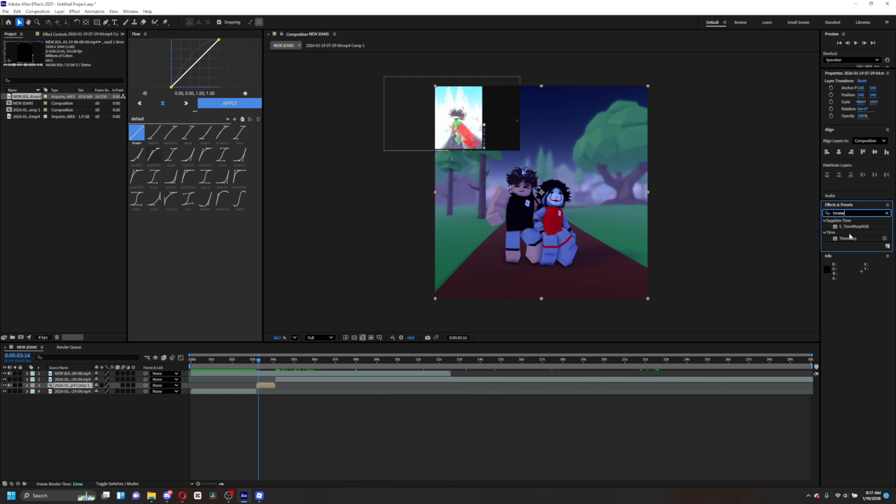
{"action": "left_click_drag", "start_coordinate": [850, 237], "coordinate": [782, 242]}
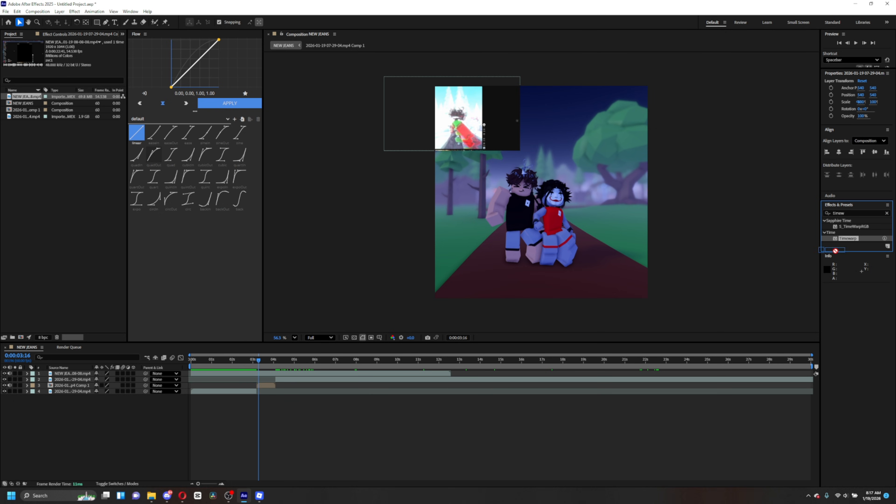
{"action": "left_click_drag", "start_coordinate": [836, 251], "coordinate": [265, 385]}
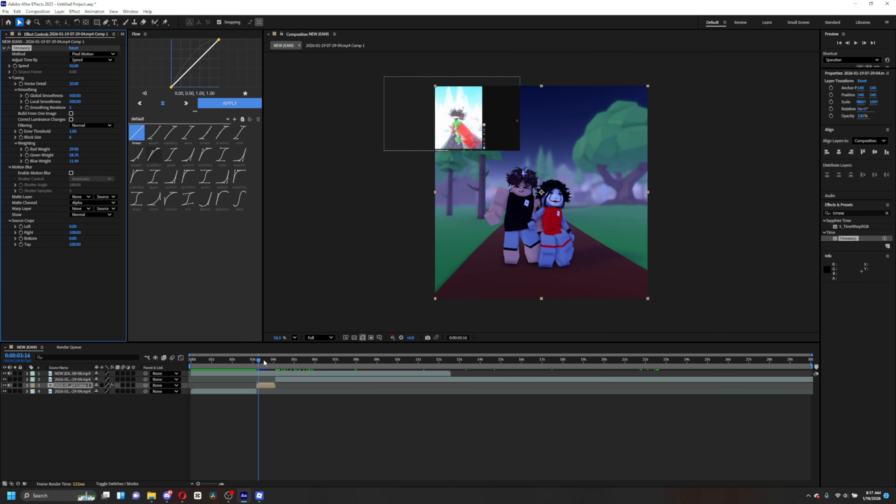
- Set the Timewarp speed to 26 and switch its motion blur shutter control to Manual
{"action": "left_click", "coordinate": [261, 364]}
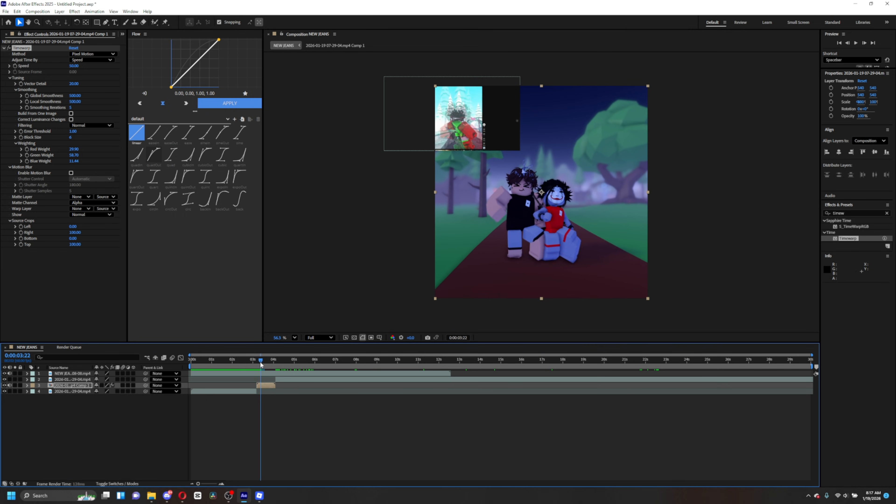
{"action": "mouse_move", "coordinate": [261, 365]}
{"action": "left_mouse_down"}
{"action": "mouse_move", "coordinate": [273, 376]}
{"action": "mouse_move", "coordinate": [264, 377]}
{"action": "mouse_move", "coordinate": [274, 376]}
{"action": "mouse_move", "coordinate": [262, 377]}
{"action": "mouse_move", "coordinate": [277, 376]}
{"action": "mouse_move", "coordinate": [255, 372]}
{"action": "mouse_move", "coordinate": [273, 359]}
{"action": "mouse_move", "coordinate": [261, 357]}
{"action": "left_mouse_up"}
{"action": "key", "text": "space"}
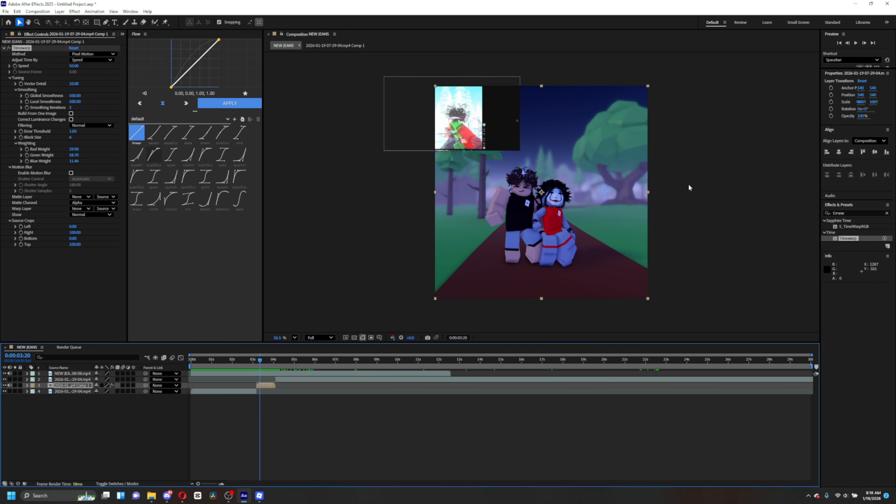
{"action": "left_click_drag", "start_coordinate": [74, 66], "coordinate": [66, 69]}
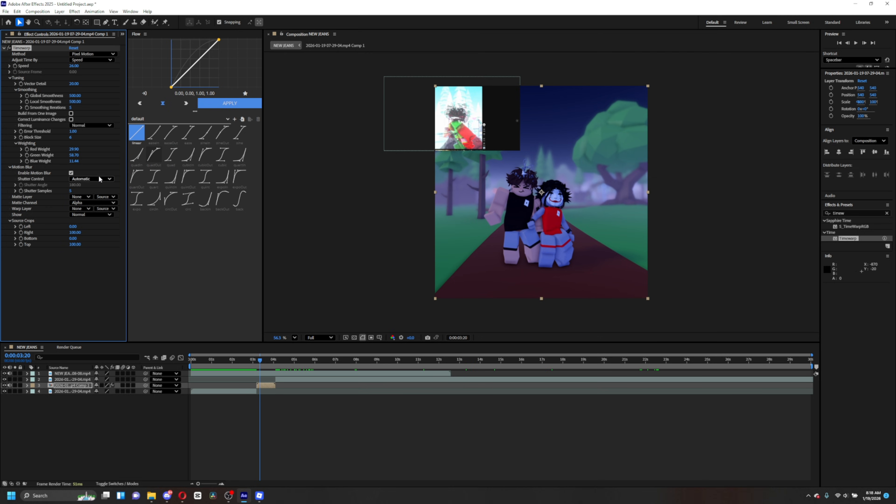
{"action": "left_click", "coordinate": [98, 179]}
{"action": "left_click", "coordinate": [70, 188]}
- Play back the slowed segment around the cut
{"action": "mouse_move", "coordinate": [265, 358]}
{"action": "left_mouse_down"}
{"action": "mouse_move", "coordinate": [253, 363]}
{"action": "mouse_move", "coordinate": [274, 376]}
{"action": "mouse_move", "coordinate": [250, 367]}
{"action": "mouse_move", "coordinate": [286, 366]}
{"action": "mouse_move", "coordinate": [255, 365]}
{"action": "left_mouse_up"}
{"action": "key", "text": "space"}
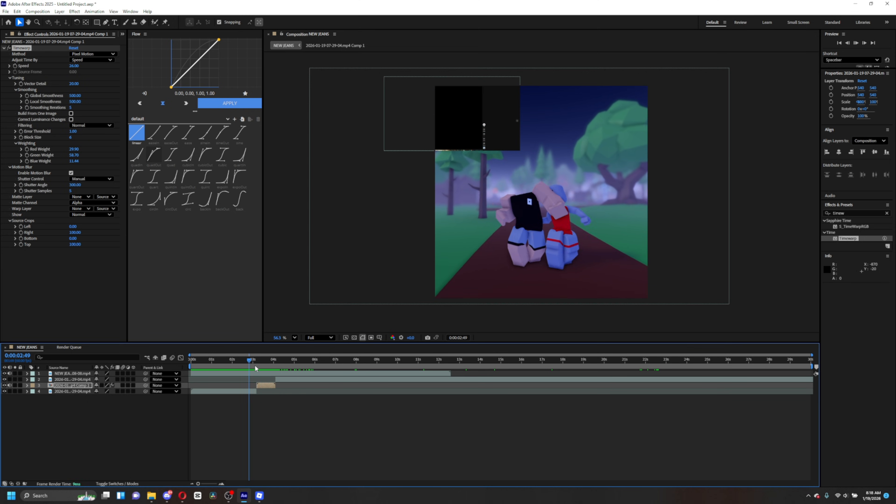
{"action": "key", "text": "space"}
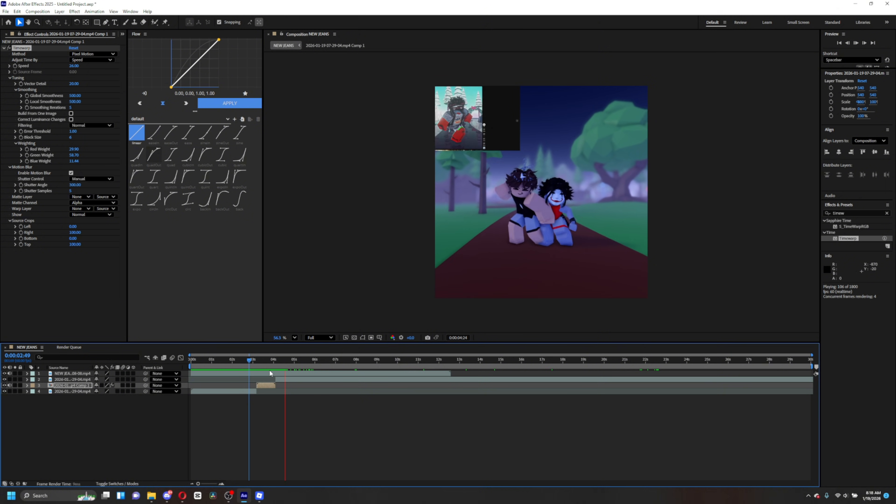
{"action": "left_click", "coordinate": [252, 359]}
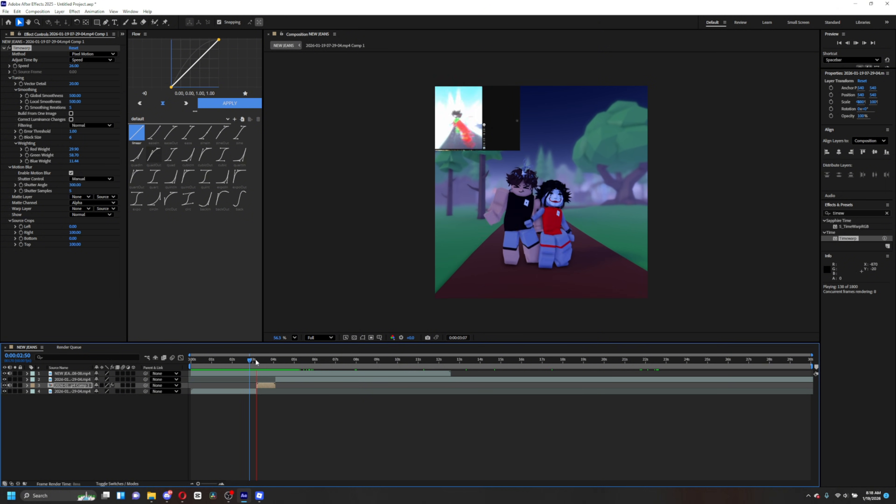
{"action": "key", "text": "space"}
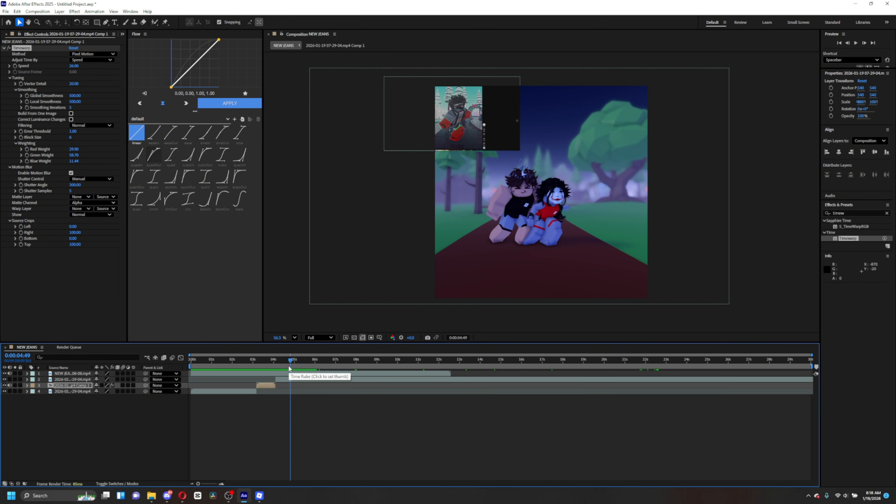
- Split the gameplay layer at 0:00:06:50 and delete the selected piece
{"action": "left_click_drag", "start_coordinate": [291, 362], "coordinate": [334, 393]}
{"action": "left_click", "coordinate": [585, 380]}
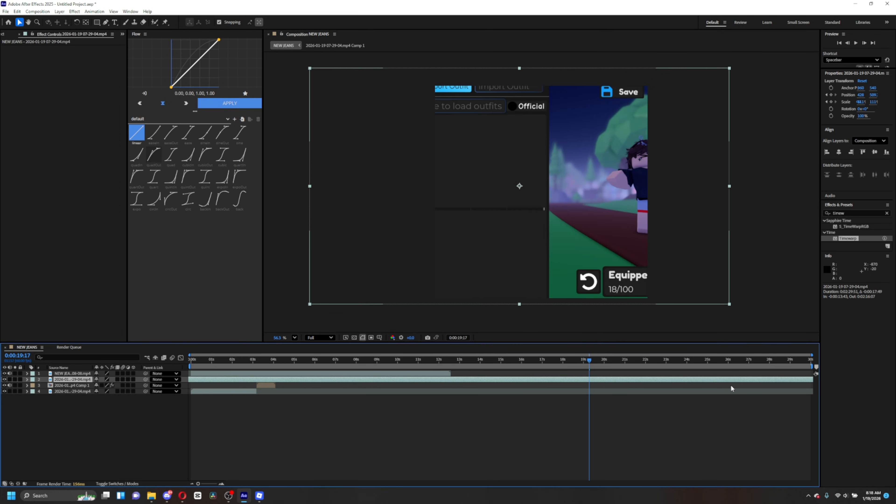
{"action": "left_click_drag", "start_coordinate": [783, 377], "coordinate": [612, 387]}
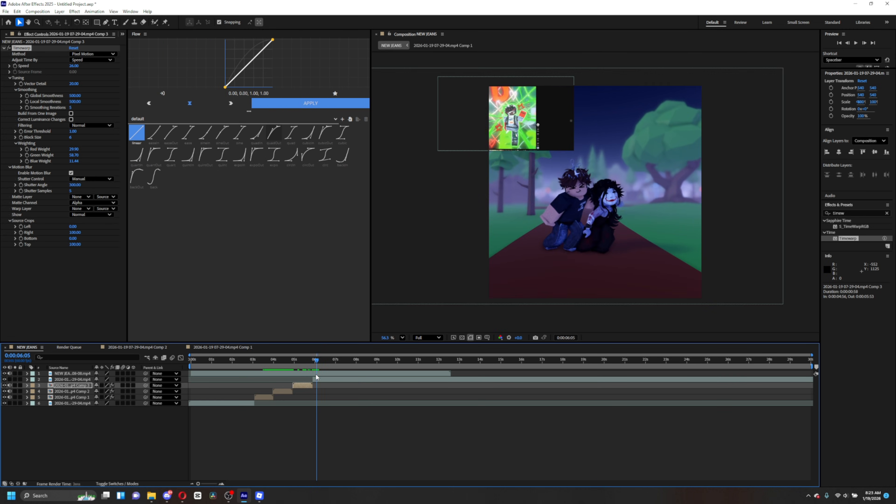
{"action": "left_click_drag", "start_coordinate": [315, 379], "coordinate": [331, 389]}
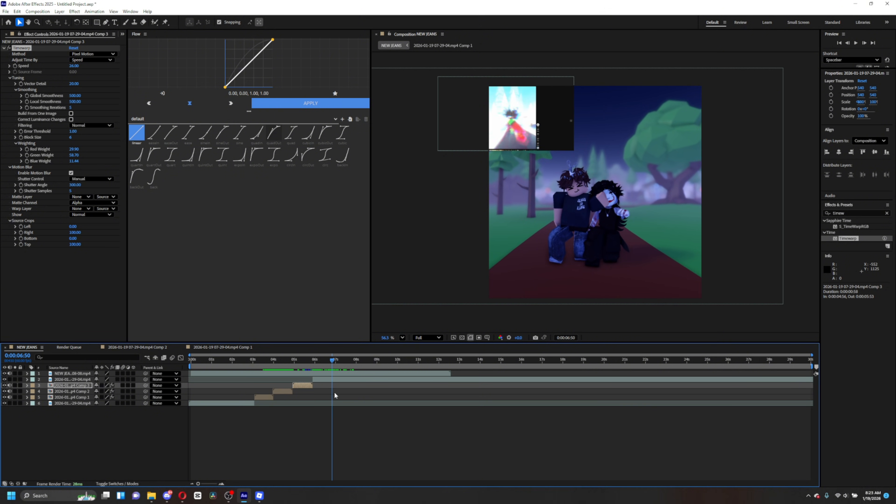
{"action": "left_click", "coordinate": [347, 379]}
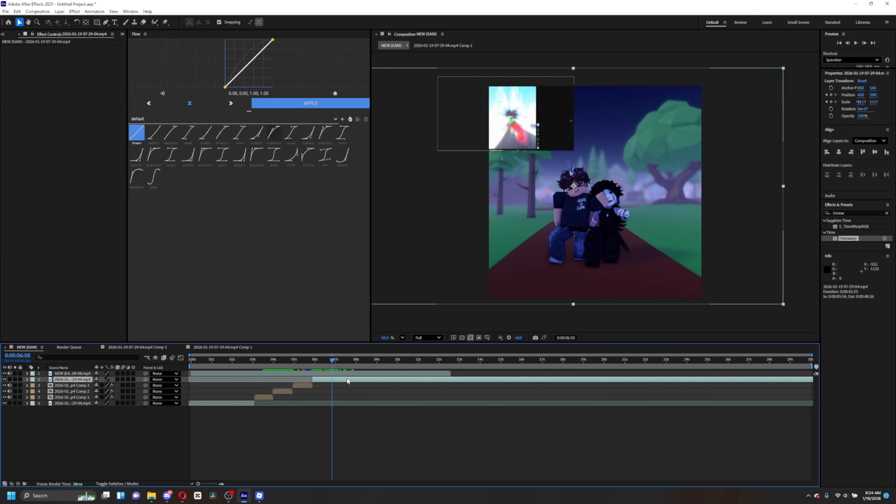
{"action": "key", "text": "ctrl+shift+d"}
{"action": "key", "text": "Delete"}
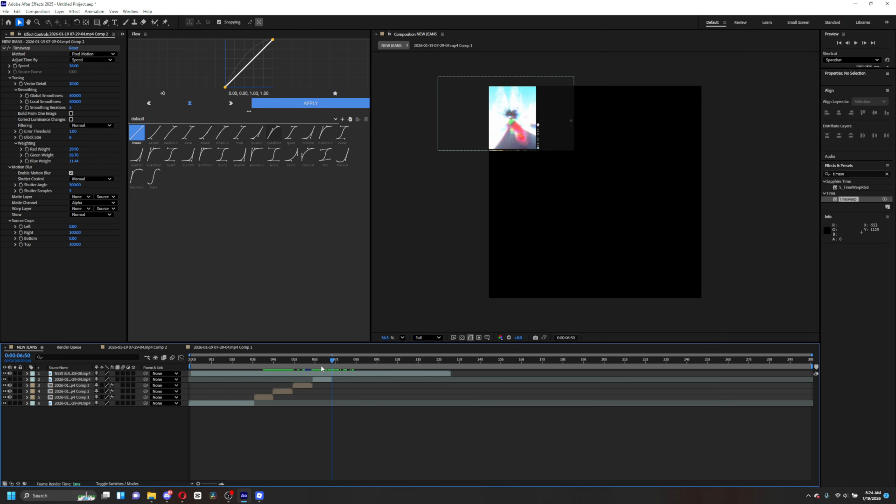
- Pre-compose the gameplay segment after the cut into its own composition
{"action": "left_click_drag", "start_coordinate": [332, 366], "coordinate": [326, 379]}
{"action": "right_click", "coordinate": [326, 379]}
{"action": "left_click", "coordinate": [353, 335]}
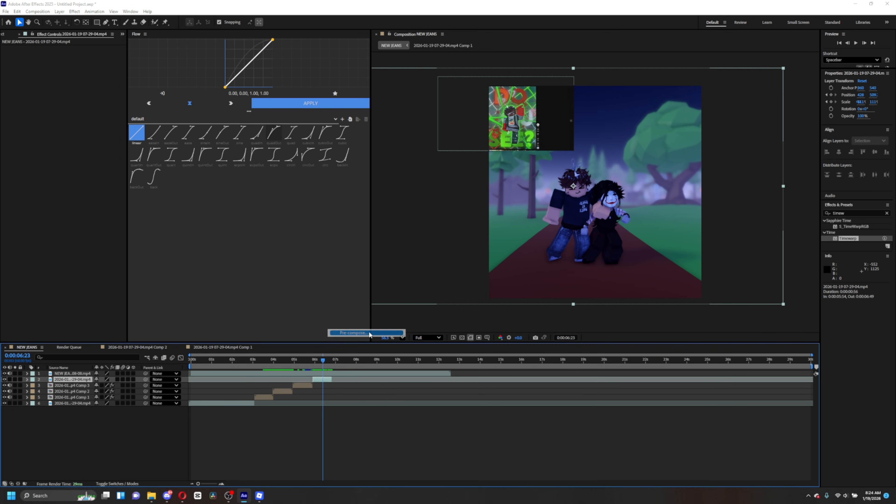
{"action": "left_click", "coordinate": [480, 300]}
{"action": "right_click", "coordinate": [325, 378]}
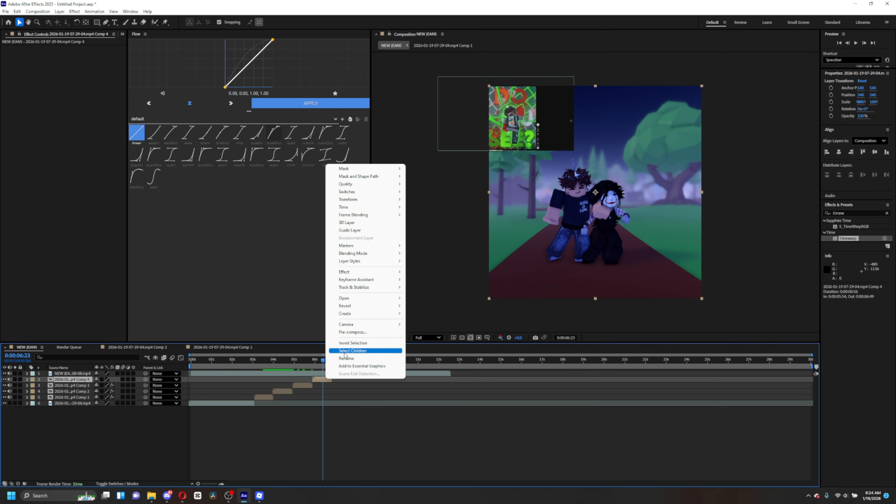
{"action": "left_click", "coordinate": [360, 335]}
{"action": "left_click", "coordinate": [482, 299]}
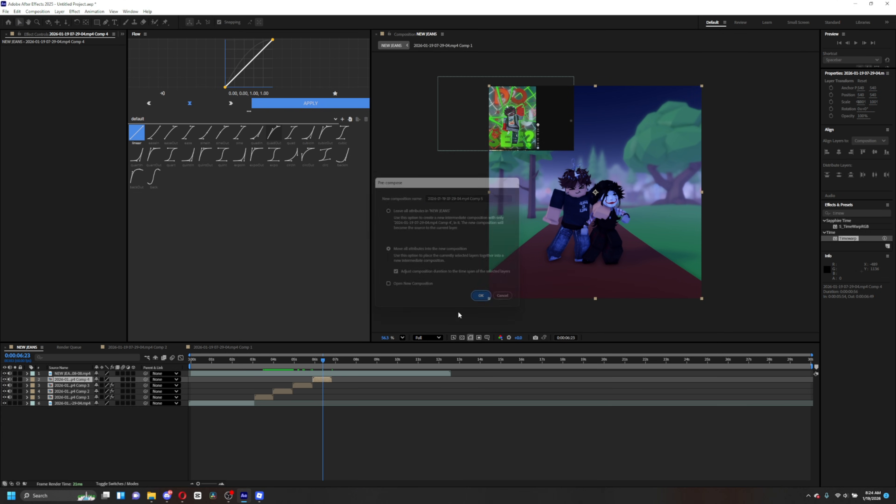
- Preview the new pre-comp, then open it with the Roto Brush tool and paint a stroke over the characters
{"action": "mouse_move", "coordinate": [328, 360]}
{"action": "left_mouse_down"}
{"action": "mouse_move", "coordinate": [311, 362]}
{"action": "mouse_move", "coordinate": [327, 372]}
{"action": "left_mouse_up"}
{"action": "key", "text": "space"}
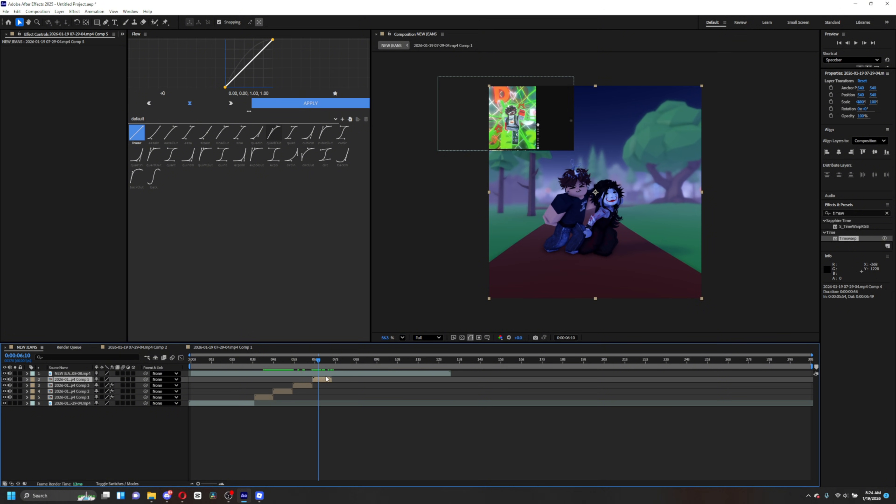
{"action": "left_click", "coordinate": [154, 23]}
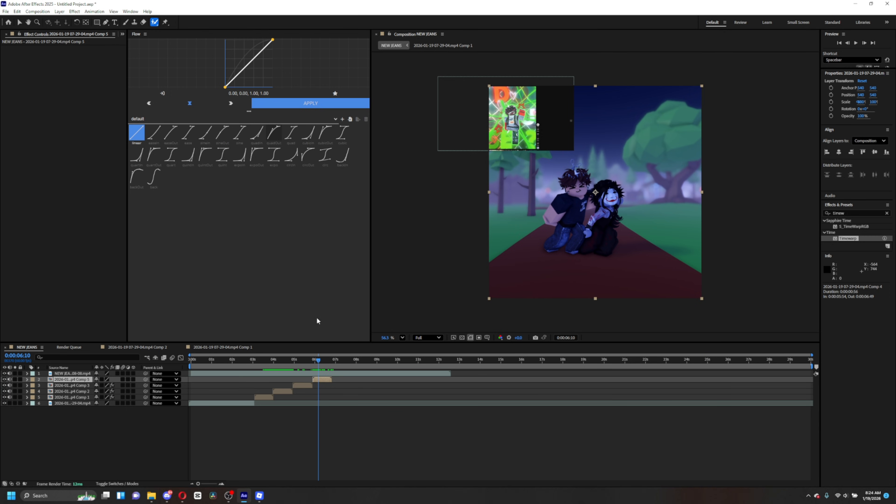
{"action": "double_click", "coordinate": [325, 379]}
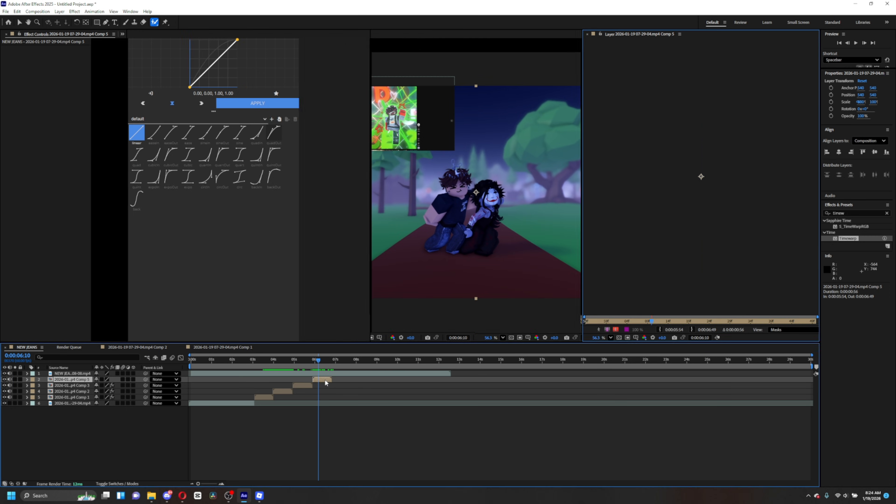
{"action": "scroll", "coordinate": [676, 191], "scroll_direction": "up", "scroll_amount": 5}
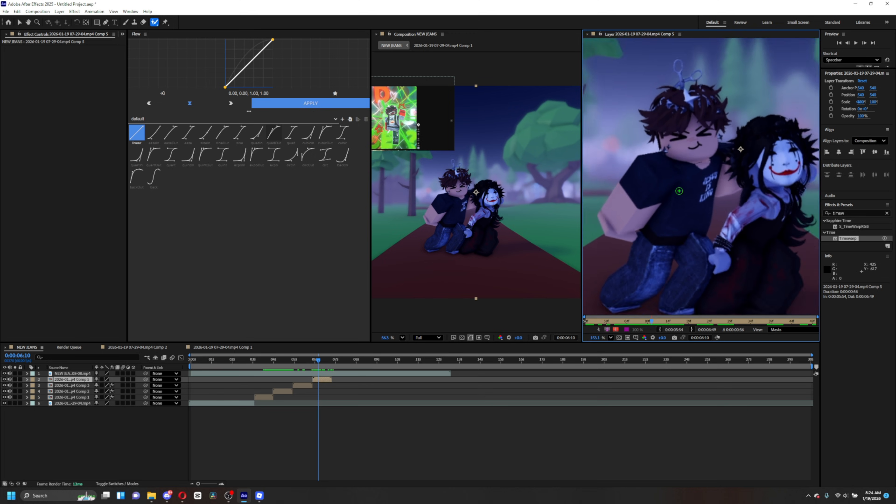
{"action": "scroll", "coordinate": [724, 195], "scroll_direction": "down", "scroll_amount": 3}
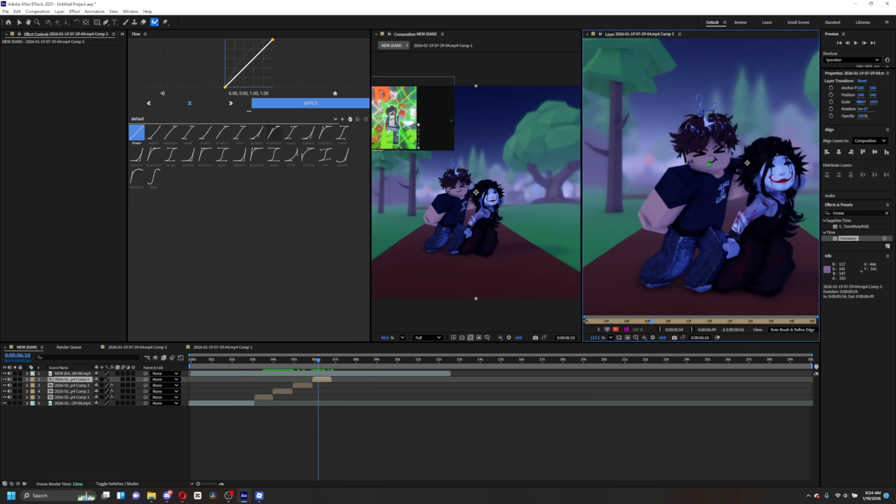
{"action": "left_click_drag", "start_coordinate": [713, 143], "coordinate": [709, 162]}
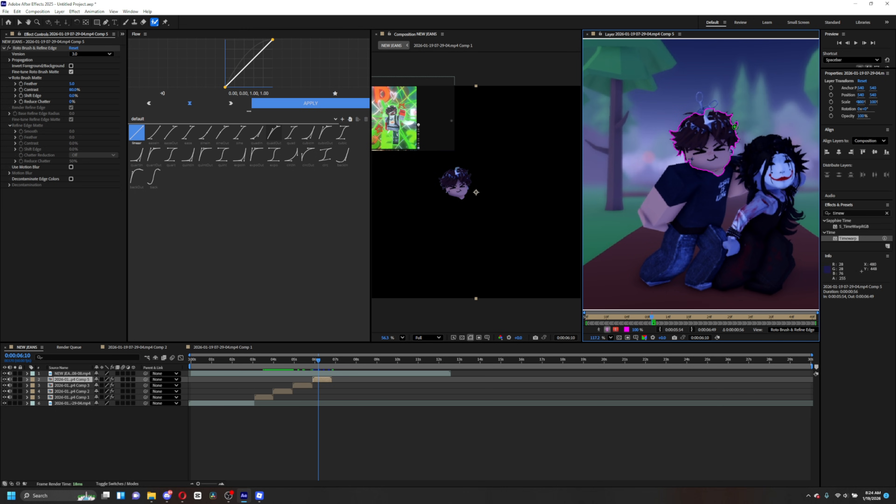
- Open the composition settings and close them without changes
{"action": "left_click", "coordinate": [41, 12]}
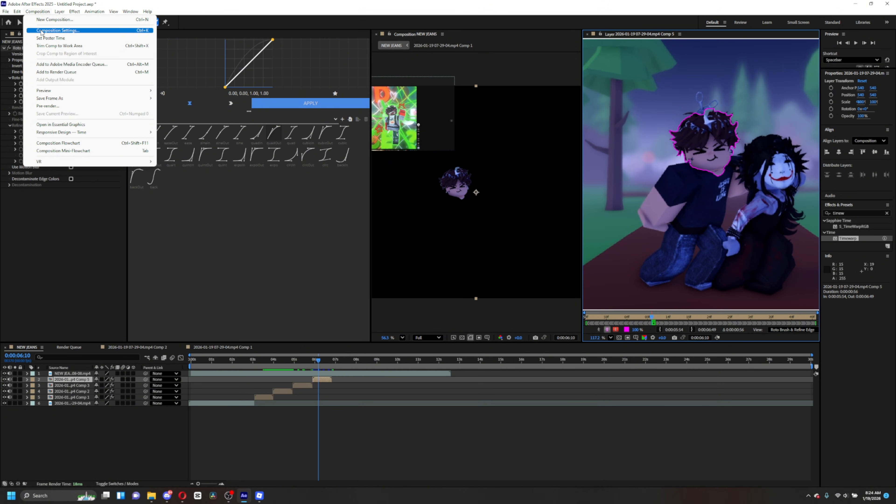
{"action": "left_click", "coordinate": [87, 30]}
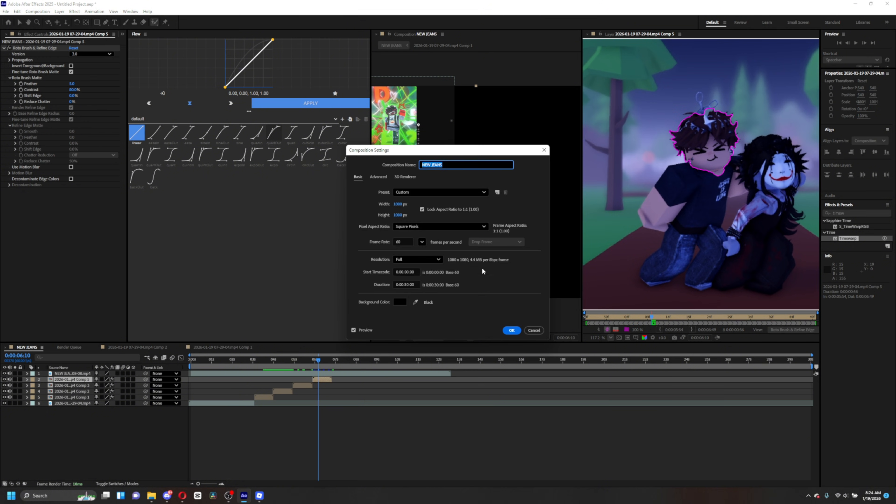
{"action": "left_click", "coordinate": [512, 331]}
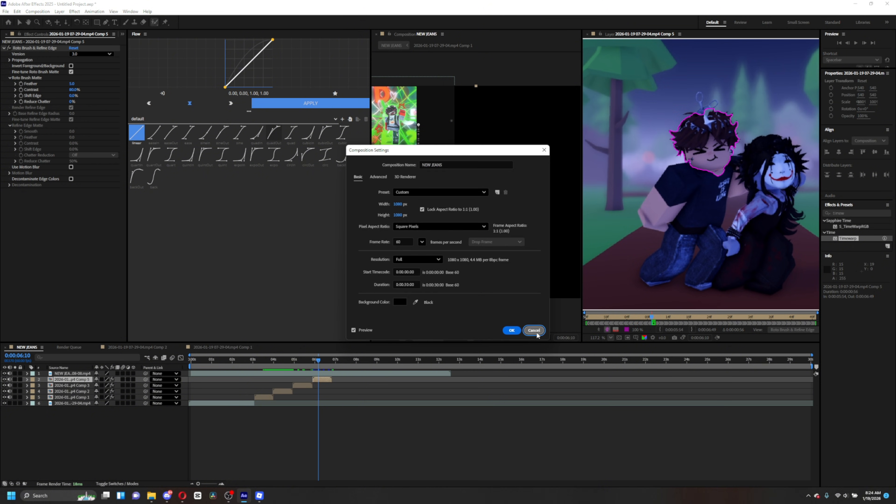
- Extend the Roto Brush selection over both characters, propagate it through the clip and freeze it
{"action": "left_click_drag", "start_coordinate": [698, 172], "coordinate": [696, 198]}
{"action": "mouse_move", "coordinate": [701, 238]}
{"action": "left_mouse_down"}
{"action": "mouse_move", "coordinate": [714, 270]}
{"action": "mouse_move", "coordinate": [753, 261]}
{"action": "left_mouse_up"}
{"action": "left_click_drag", "start_coordinate": [773, 150], "coordinate": [764, 192]}
{"action": "left_click", "coordinate": [616, 329]}
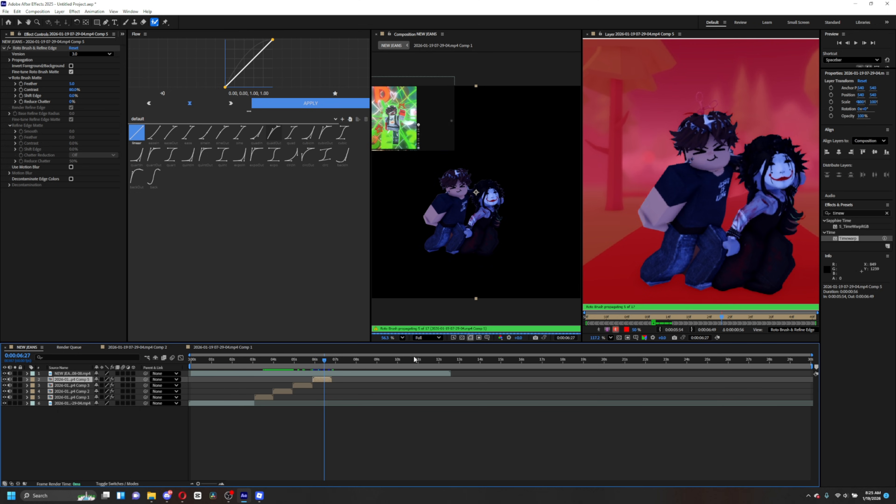
{"action": "mouse_move", "coordinate": [319, 363]}
{"action": "left_mouse_down"}
{"action": "mouse_move", "coordinate": [308, 366]}
{"action": "mouse_move", "coordinate": [329, 366]}
{"action": "left_mouse_up"}
{"action": "left_click_drag", "start_coordinate": [582, 72], "coordinate": [510, 72]}
{"action": "left_click", "coordinate": [806, 329]}
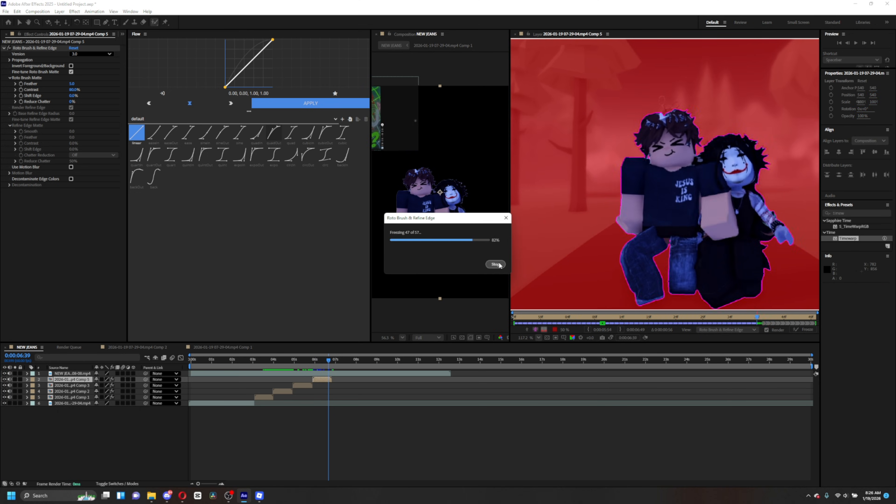
- Try applying Timewarp above the Roto Brush effect on the pre-comp, then undo and remove it
{"action": "left_click", "coordinate": [515, 35]}
{"action": "left_click_drag", "start_coordinate": [328, 363], "coordinate": [320, 363]}
{"action": "key", "text": "v"}
{"action": "double_click", "coordinate": [849, 238]}
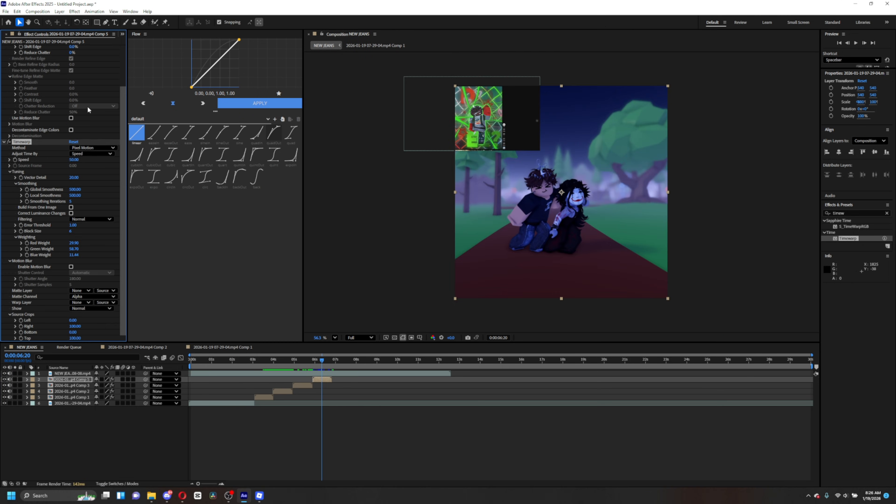
{"action": "mouse_move", "coordinate": [22, 190]}
{"action": "left_mouse_down"}
{"action": "mouse_move", "coordinate": [42, 66]}
{"action": "mouse_move", "coordinate": [32, 47]}
{"action": "left_mouse_up"}
{"action": "mouse_move", "coordinate": [317, 361]}
{"action": "left_mouse_down"}
{"action": "mouse_move", "coordinate": [336, 372]}
{"action": "mouse_move", "coordinate": [314, 389]}
{"action": "mouse_move", "coordinate": [319, 377]}
{"action": "left_mouse_up"}
{"action": "left_click", "coordinate": [9, 251]}
{"action": "key", "text": "ctrl+z"}
{"action": "key", "text": "ctrl+z"}
{"action": "key", "text": "ctrl+z"}
{"action": "left_click", "coordinate": [35, 48]}
{"action": "key", "text": "Delete"}
- Apply Timewarp with speed 25, Manual shutter control and a shutter angle of 300
{"action": "double_click", "coordinate": [848, 239]}
{"action": "left_click", "coordinate": [74, 67]}
{"action": "type", "text": "25"}
{"action": "left_click", "coordinate": [71, 173]}
{"action": "left_click", "coordinate": [84, 179]}
{"action": "left_click", "coordinate": [81, 190]}
{"action": "left_click", "coordinate": [76, 185]}
{"action": "type", "text": "300"}
- Reopen the layer with the Roto Brush and paint extra strokes to refine the characters' outline
{"action": "left_click", "coordinate": [154, 22]}
{"action": "double_click", "coordinate": [561, 212]}
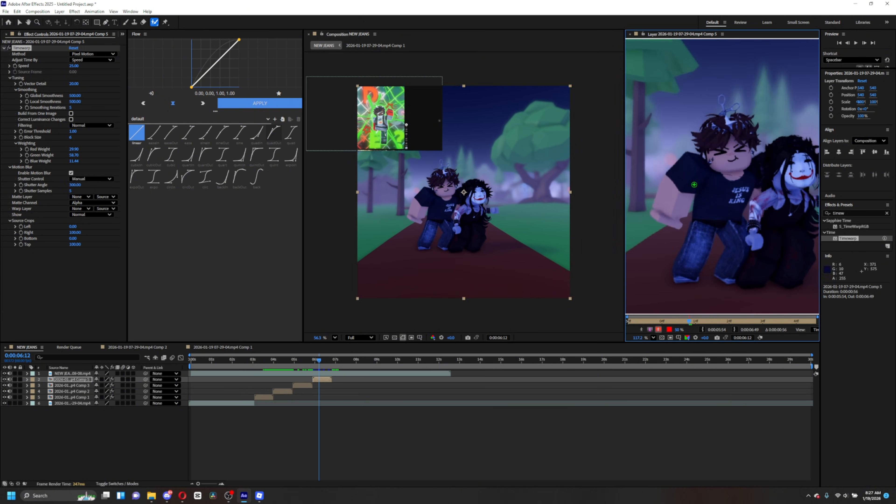
{"action": "left_click_drag", "start_coordinate": [690, 317], "coordinate": [629, 317]}
{"action": "left_click_drag", "start_coordinate": [727, 132], "coordinate": [736, 150]}
{"action": "left_click_drag", "start_coordinate": [711, 226], "coordinate": [698, 276]}
{"action": "mouse_move", "coordinate": [739, 226]}
{"action": "left_mouse_down"}
{"action": "mouse_move", "coordinate": [743, 268]}
{"action": "mouse_move", "coordinate": [762, 281]}
{"action": "left_mouse_up"}
{"action": "mouse_move", "coordinate": [790, 219]}
{"action": "left_mouse_down"}
{"action": "mouse_move", "coordinate": [798, 275]}
{"action": "mouse_move", "coordinate": [763, 248]}
{"action": "left_mouse_up"}
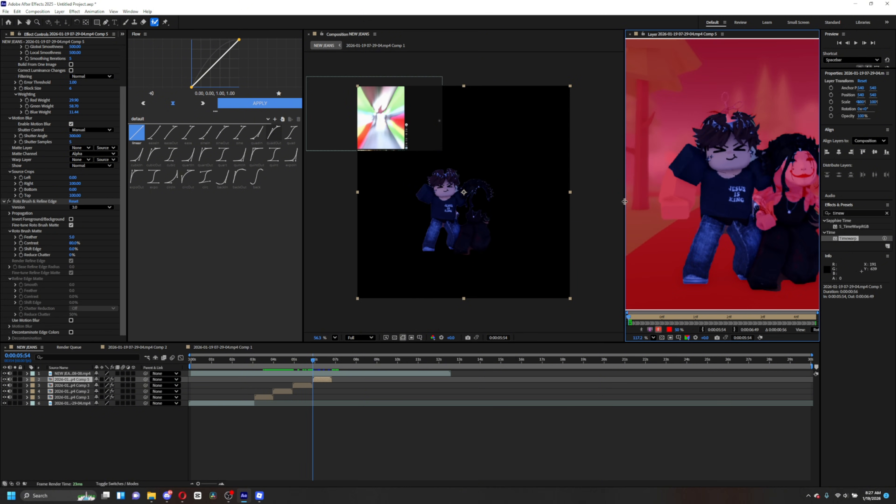
- Continue refining the roto matte around both characters and freeze the propagated result
{"action": "left_click_drag", "start_coordinate": [625, 202], "coordinate": [539, 202]}
{"action": "left_click_drag", "start_coordinate": [758, 157], "coordinate": [748, 212]}
{"action": "left_click_drag", "start_coordinate": [719, 198], "coordinate": [724, 224]}
{"action": "left_click_drag", "start_coordinate": [639, 175], "coordinate": [631, 212]}
{"action": "left_click_drag", "start_coordinate": [686, 115], "coordinate": [692, 127]}
{"action": "left_click_drag", "start_coordinate": [773, 201], "coordinate": [799, 212]}
{"action": "left_click", "coordinate": [564, 330]}
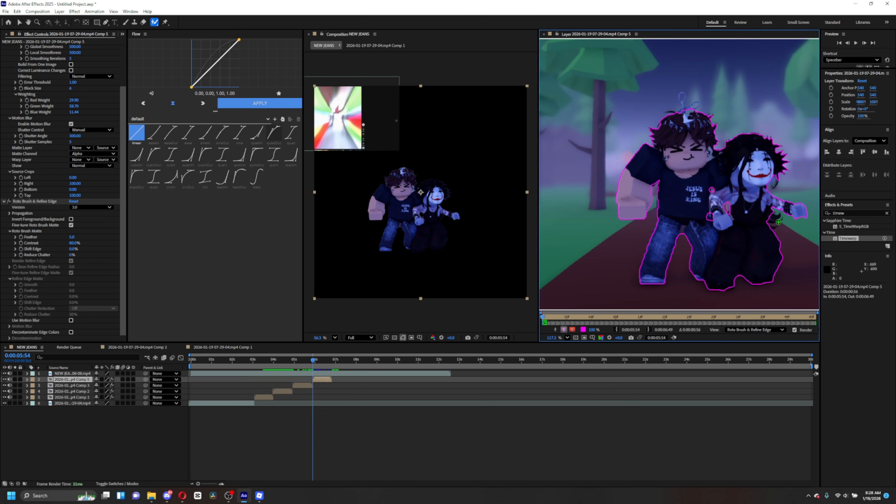
{"action": "left_click_drag", "start_coordinate": [313, 360], "coordinate": [333, 367]}
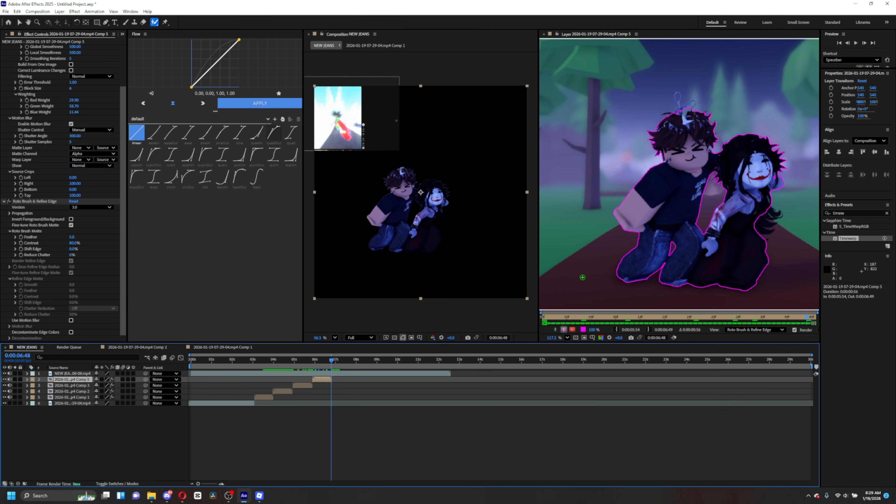
{"action": "left_click_drag", "start_coordinate": [538, 199], "coordinate": [472, 199]}
{"action": "left_click", "coordinate": [785, 330]}
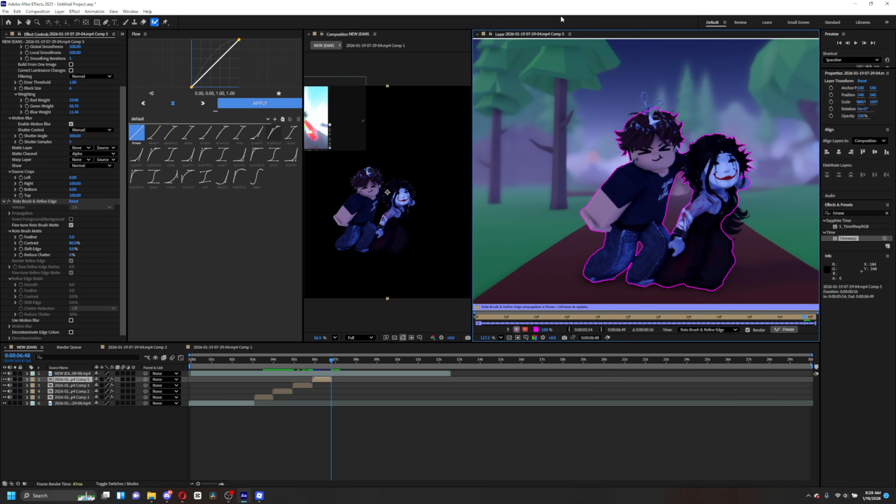
- Duplicate the pre-comp layer and delete the Roto Brush effect from the lower copy
{"action": "left_click", "coordinate": [477, 34]}
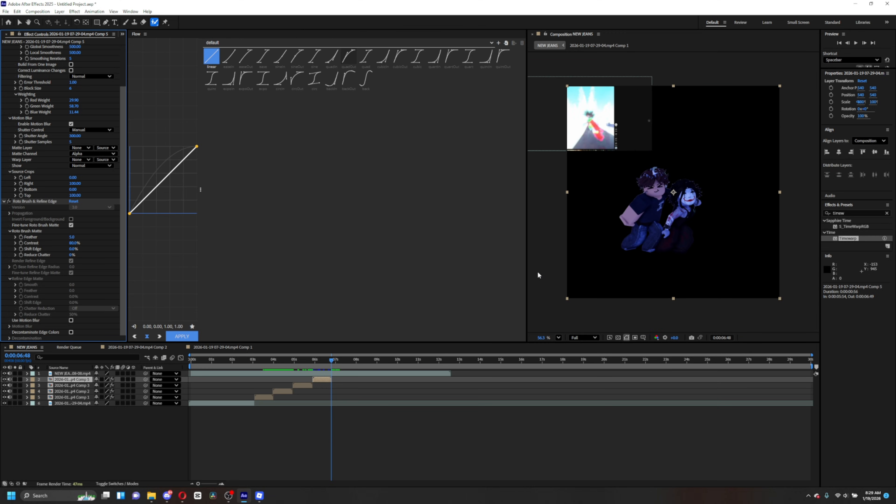
{"action": "left_click_drag", "start_coordinate": [528, 272], "coordinate": [324, 287]}
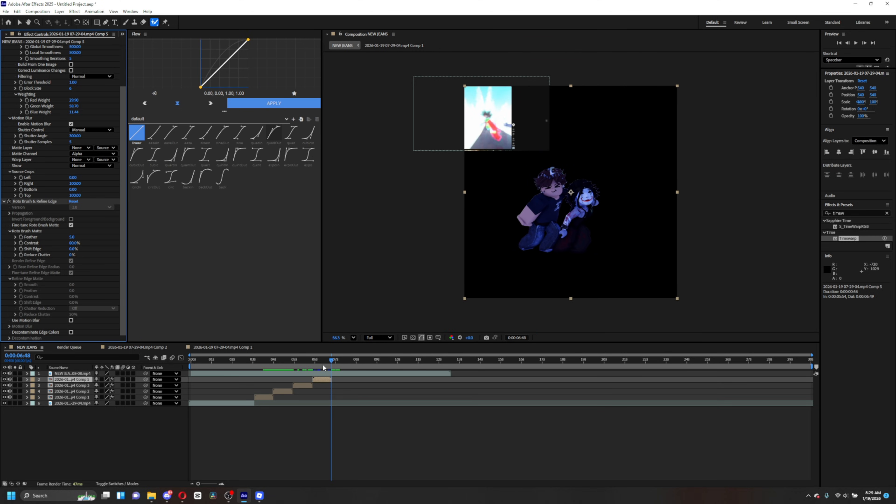
{"action": "left_click_drag", "start_coordinate": [323, 367], "coordinate": [313, 365]}
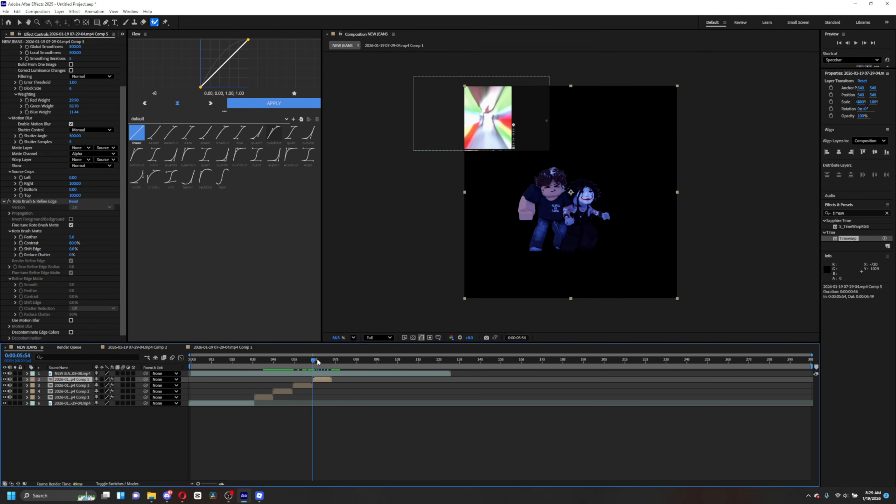
{"action": "key", "text": "ctrl+d"}
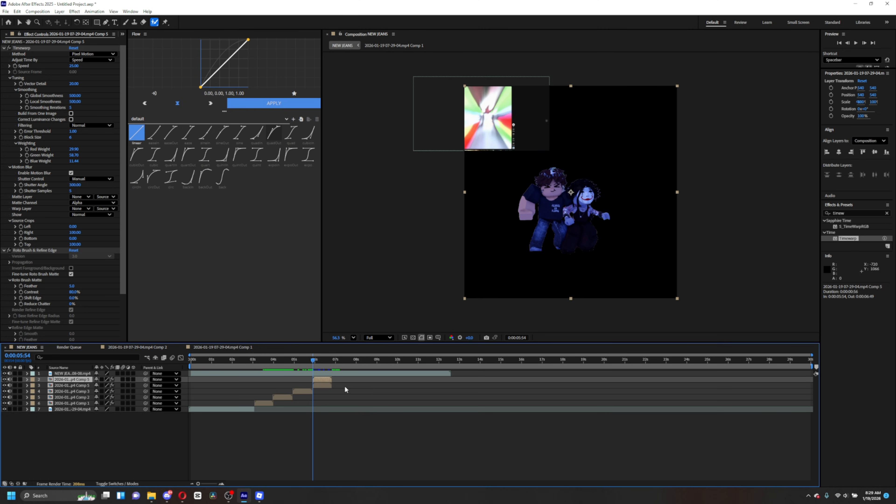
{"action": "left_click_drag", "start_coordinate": [316, 363], "coordinate": [319, 364]}
{"action": "left_click", "coordinate": [326, 385]}
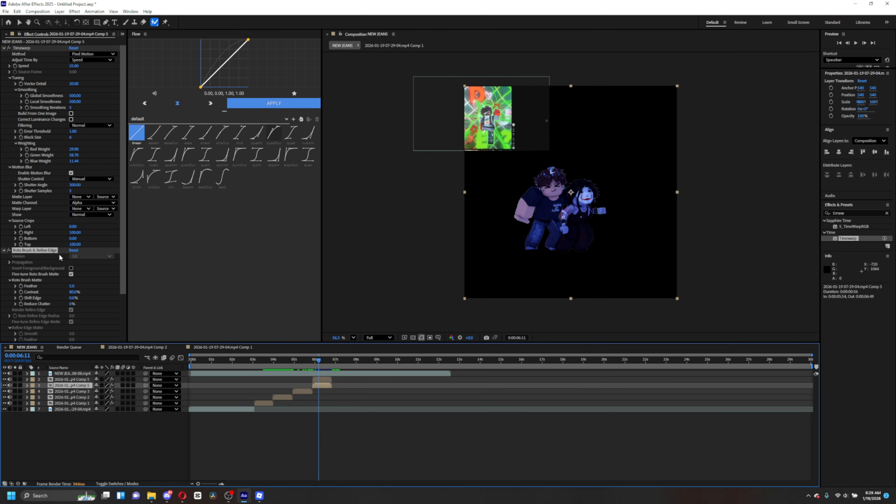
{"action": "left_click", "coordinate": [104, 295]}
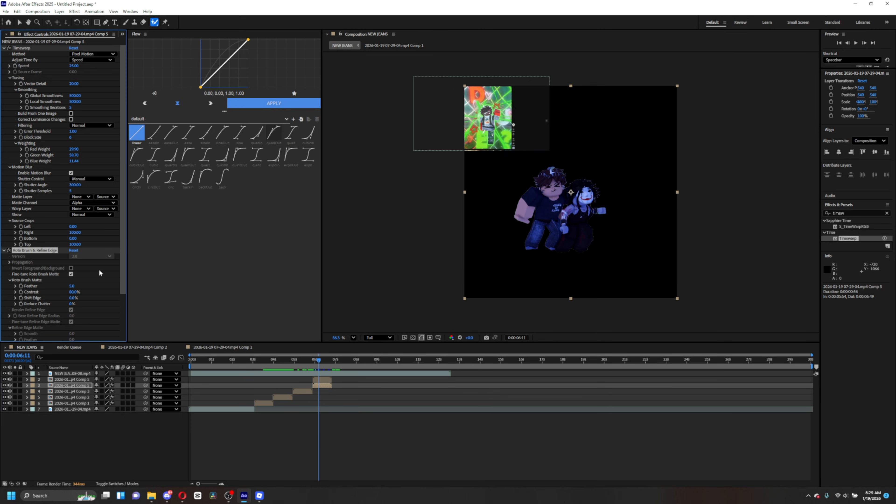
{"action": "key", "text": "Delete"}
- Duplicate the rotoscoped character layer again
{"action": "left_click_drag", "start_coordinate": [319, 366], "coordinate": [324, 365]}
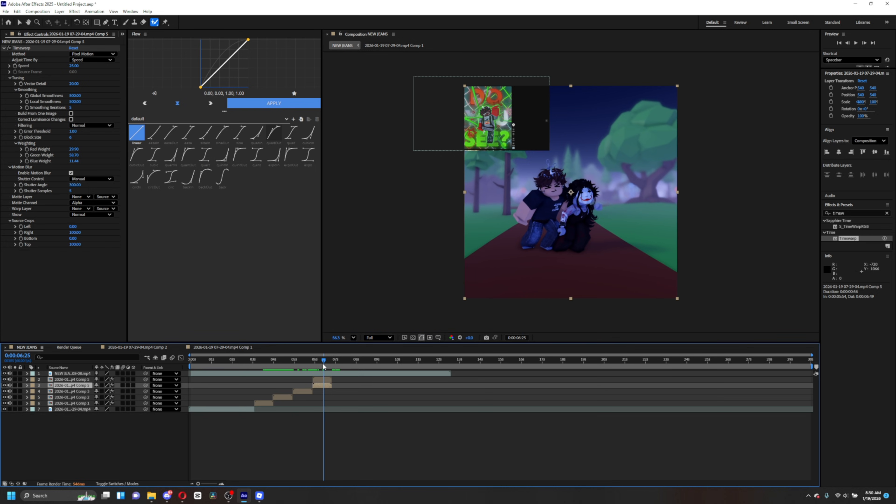
{"action": "mouse_move", "coordinate": [324, 366]}
{"action": "left_mouse_down"}
{"action": "mouse_move", "coordinate": [312, 362]}
{"action": "mouse_move", "coordinate": [321, 364]}
{"action": "left_mouse_up"}
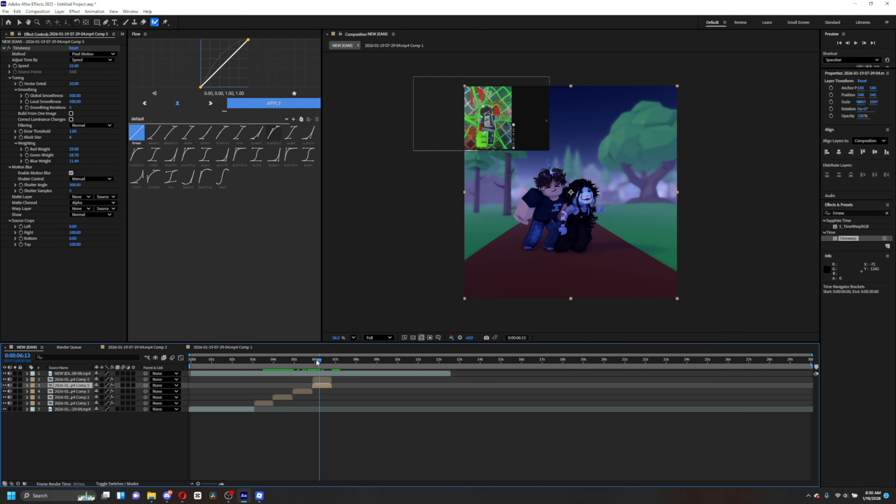
{"action": "left_click_drag", "start_coordinate": [316, 360], "coordinate": [316, 362]}
{"action": "left_click", "coordinate": [317, 379]}
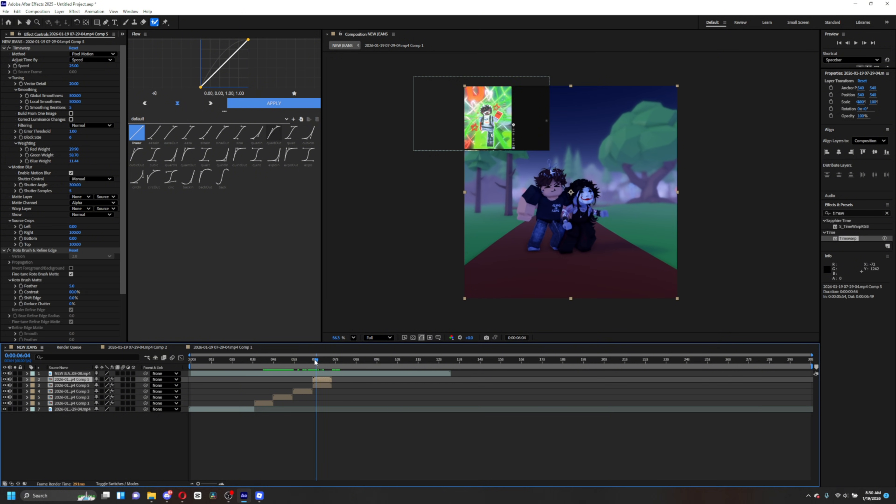
{"action": "key", "text": "ctrl+d"}
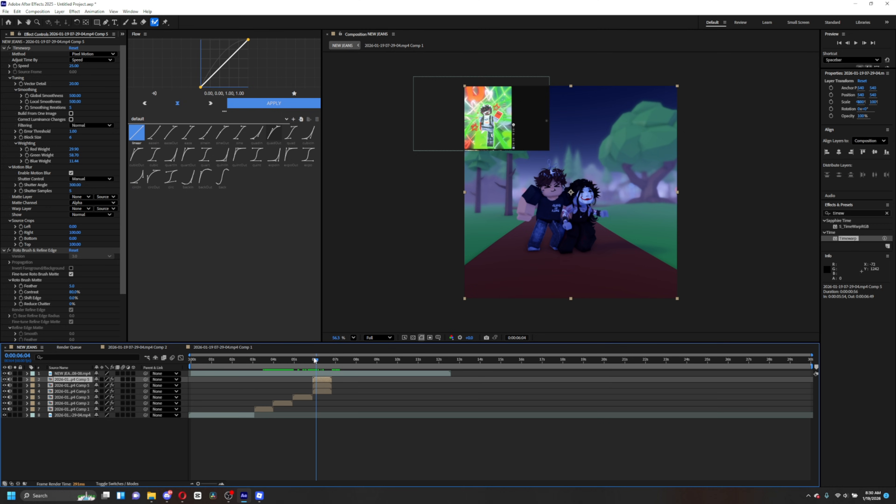
- Search the effects for deep and apply Deep Glow 2 to the duplicated character layer, opening its Tint settings
{"action": "left_click", "coordinate": [323, 386]}
{"action": "left_click", "coordinate": [845, 213]}
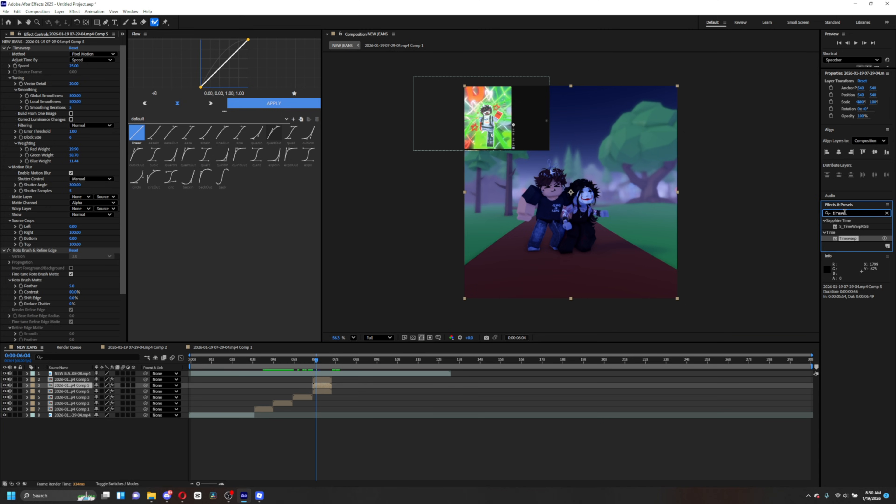
{"action": "type", "text": "deep"}
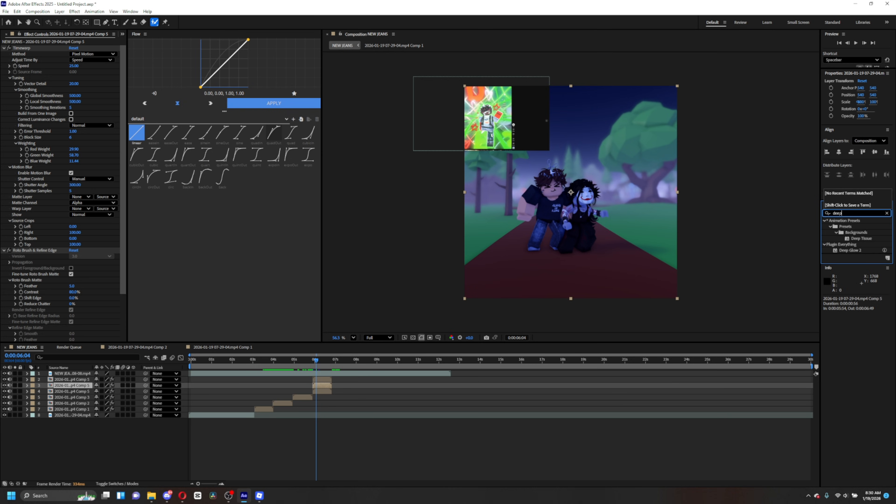
{"action": "left_click_drag", "start_coordinate": [856, 249], "coordinate": [319, 386]}
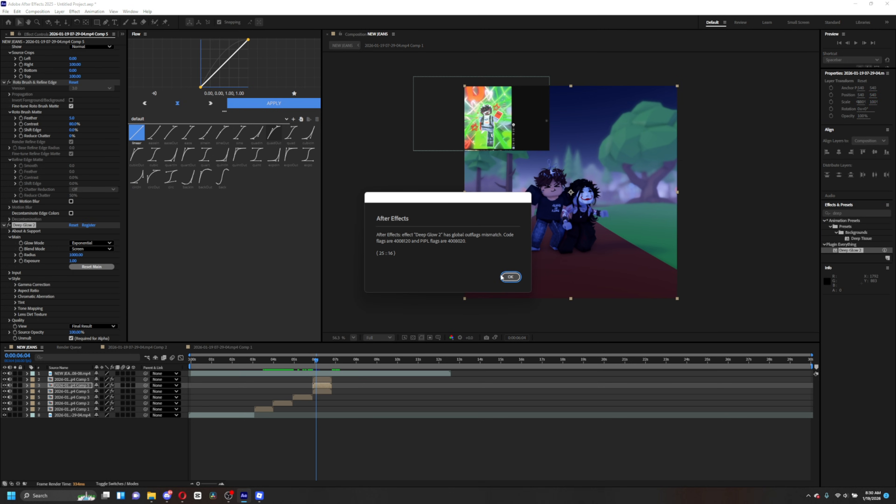
{"action": "left_click", "coordinate": [510, 276]}
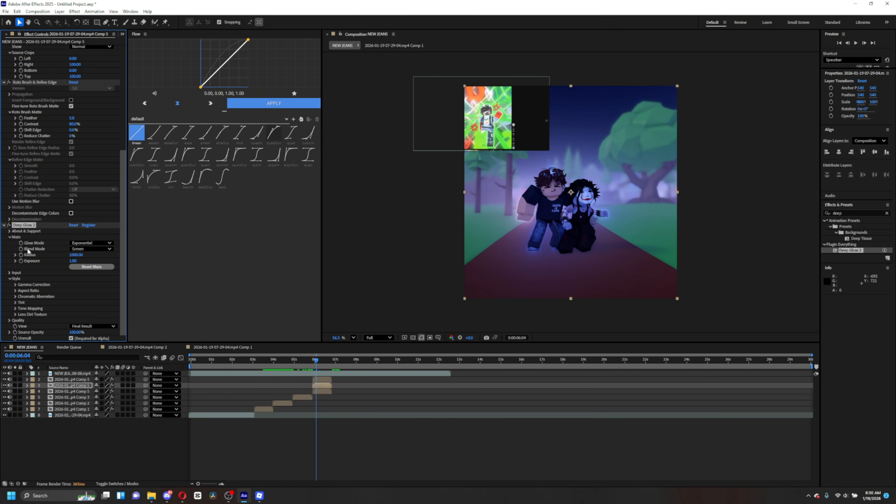
{"action": "left_click", "coordinate": [15, 302]}
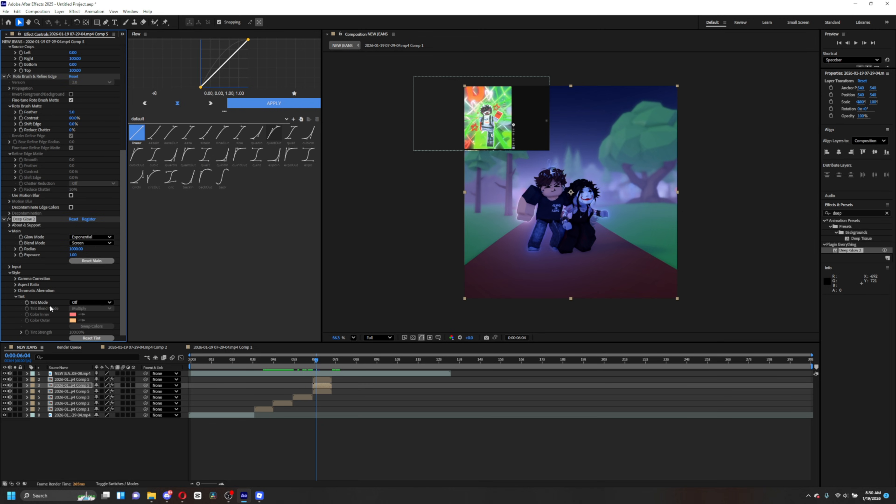
- Set Deep Glow's Tint Mode to Monochrome and choose a bright green tint colour
{"action": "left_click", "coordinate": [75, 304]}
{"action": "left_click", "coordinate": [92, 314]}
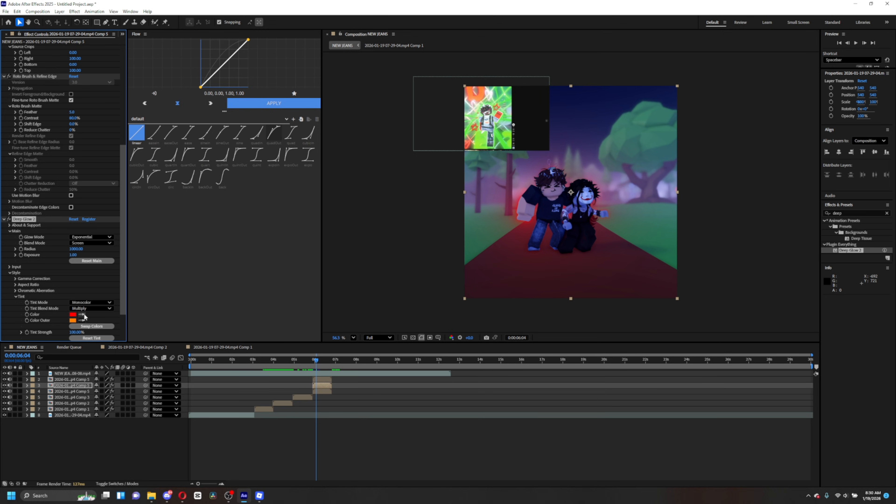
{"action": "left_click", "coordinate": [73, 315]}
{"action": "left_click", "coordinate": [466, 267]}
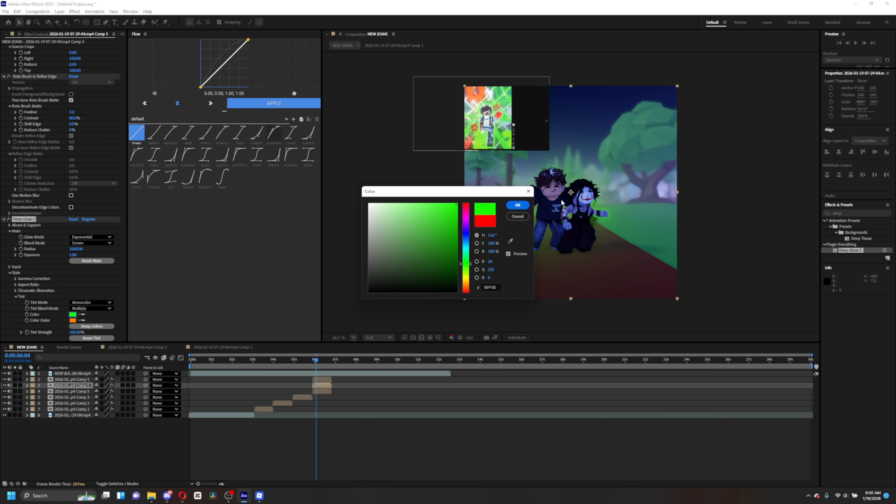
{"action": "left_click", "coordinate": [518, 204]}
- Import an overlay pack video from the Captures folder into the composition above the layers
{"action": "left_click", "coordinate": [321, 361]}
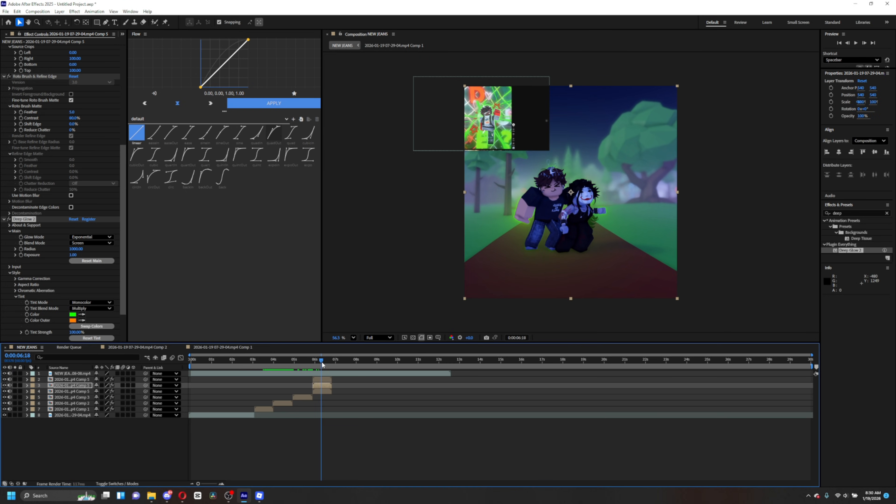
{"action": "mouse_move", "coordinate": [321, 362]}
{"action": "left_mouse_down"}
{"action": "mouse_move", "coordinate": [337, 362]}
{"action": "mouse_move", "coordinate": [315, 361]}
{"action": "left_mouse_up"}
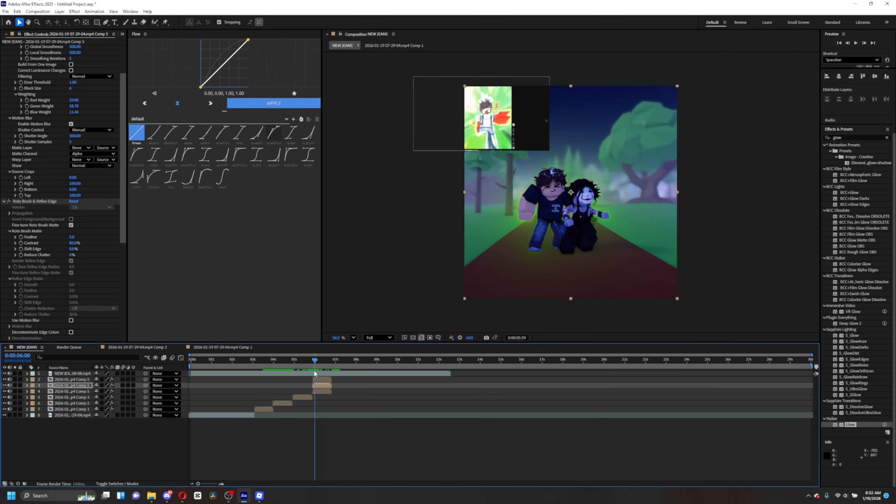
{"action": "mouse_move", "coordinate": [315, 374]}
{"action": "left_mouse_down"}
{"action": "mouse_move", "coordinate": [322, 379]}
{"action": "mouse_move", "coordinate": [313, 373]}
{"action": "left_mouse_up"}
{"action": "left_click", "coordinate": [151, 496]}
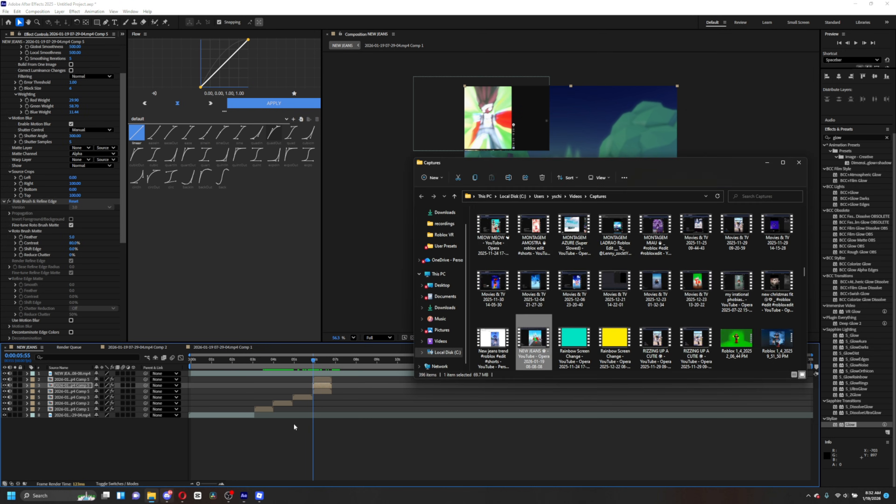
{"action": "scroll", "coordinate": [625, 349], "scroll_direction": "down", "scroll_amount": 1}
{"action": "scroll", "coordinate": [625, 348], "scroll_direction": "up", "scroll_amount": 15}
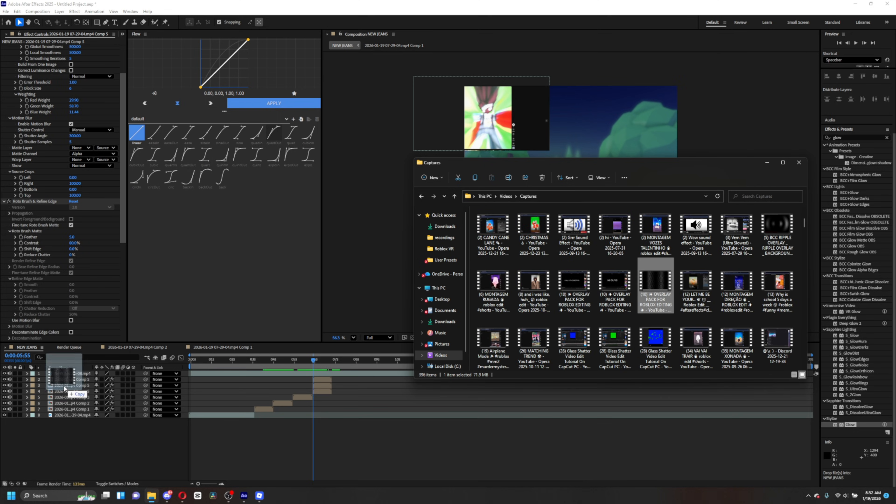
{"action": "left_click_drag", "start_coordinate": [64, 388], "coordinate": [61, 411]}
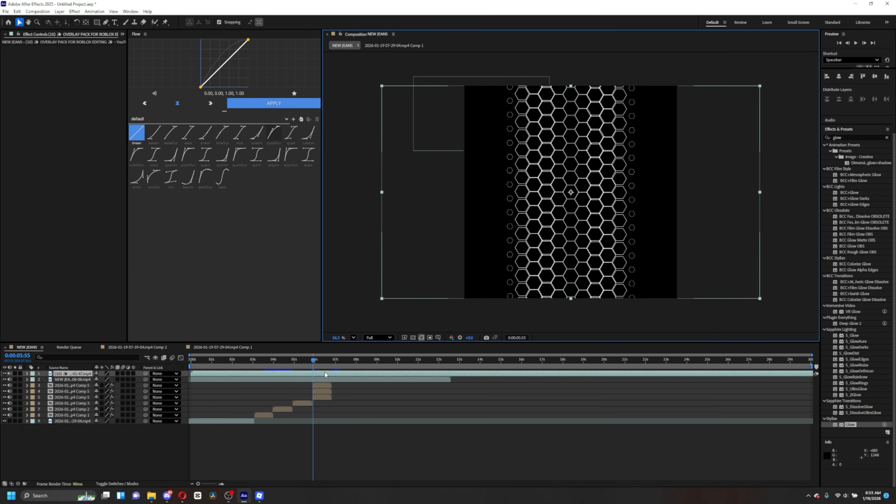
- Split the overlay layer at about 0:00:05:54 and delete the segment before the cut
{"action": "left_click_drag", "start_coordinate": [325, 373], "coordinate": [344, 376]}
{"action": "left_click", "coordinate": [429, 359]}
{"action": "key", "text": "ctrl+shift+d"}
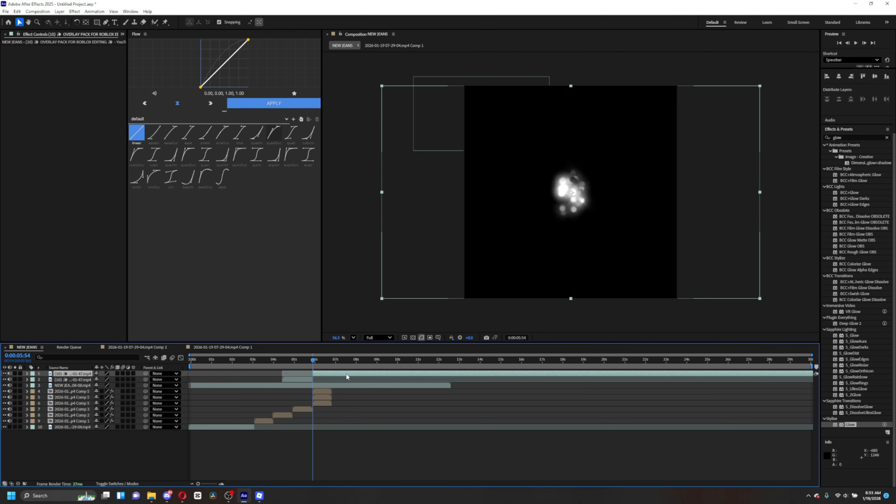
{"action": "left_click", "coordinate": [300, 379]}
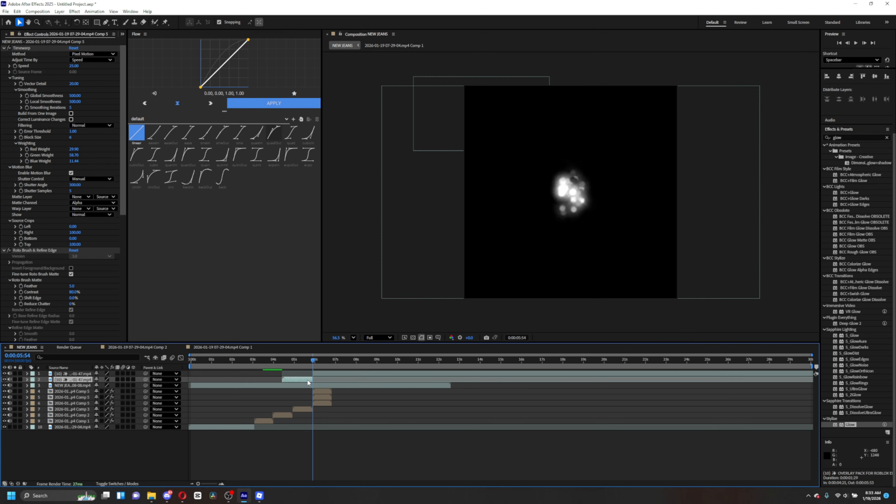
{"action": "key", "text": "Delete"}
- Move the overlay layer down beneath the top character layers in the stack
{"action": "left_click_drag", "start_coordinate": [72, 374], "coordinate": [76, 393]}
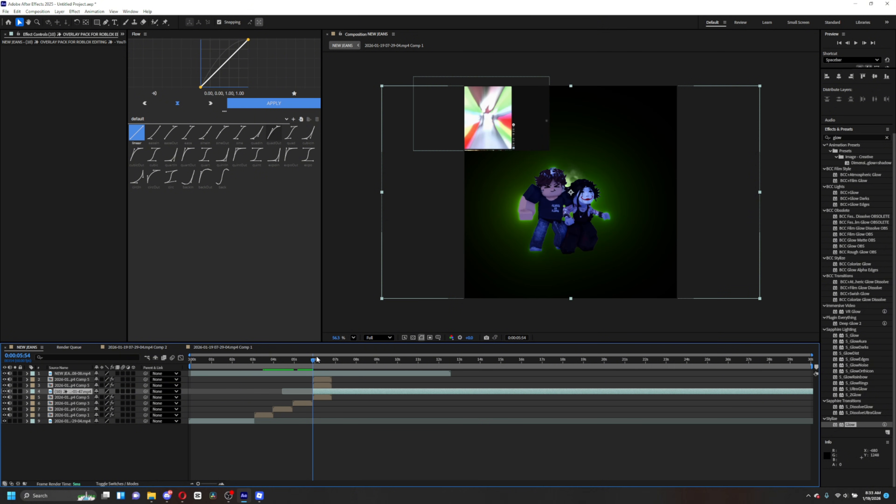
{"action": "left_click_drag", "start_coordinate": [317, 360], "coordinate": [325, 363]}
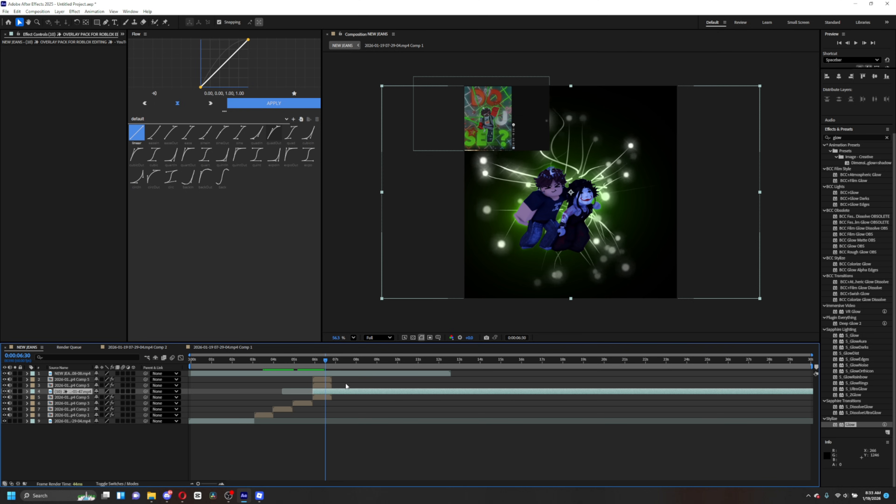
{"action": "right_click", "coordinate": [320, 391]}
{"action": "left_click", "coordinate": [347, 408]}
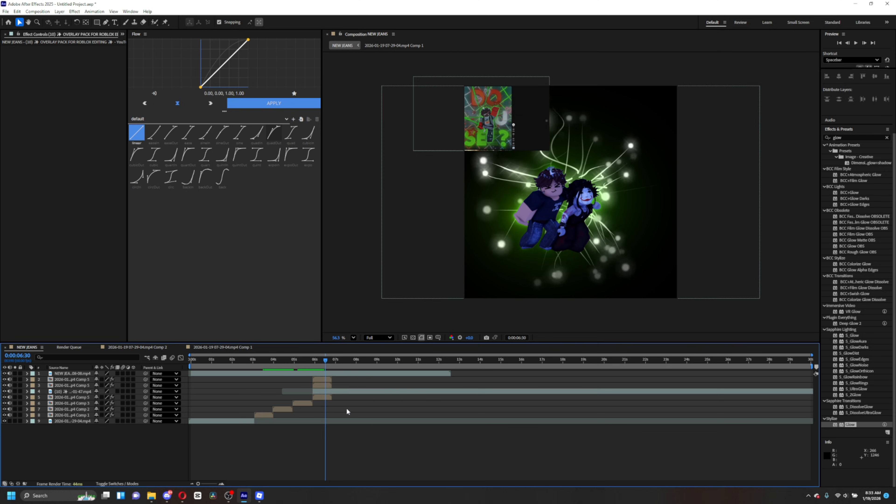
- Split the overlay layer at about 0:00:07:11
{"action": "left_click_drag", "start_coordinate": [325, 361], "coordinate": [332, 366]}
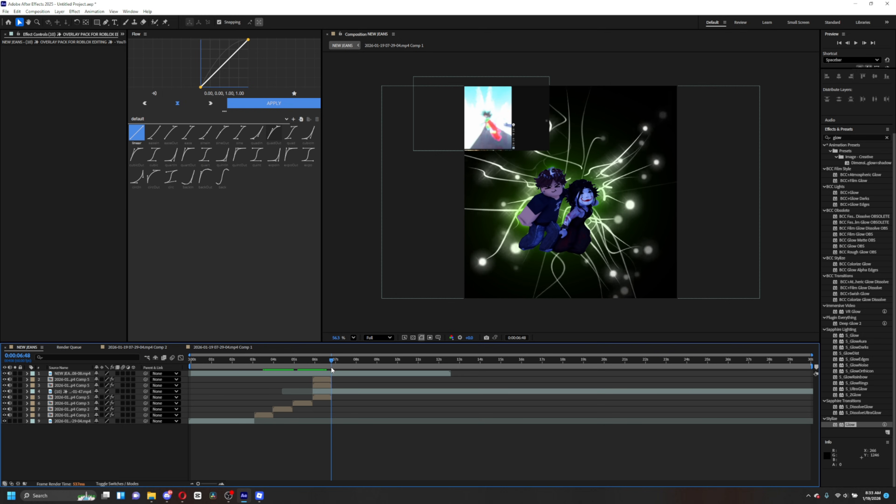
{"action": "left_click", "coordinate": [344, 390]}
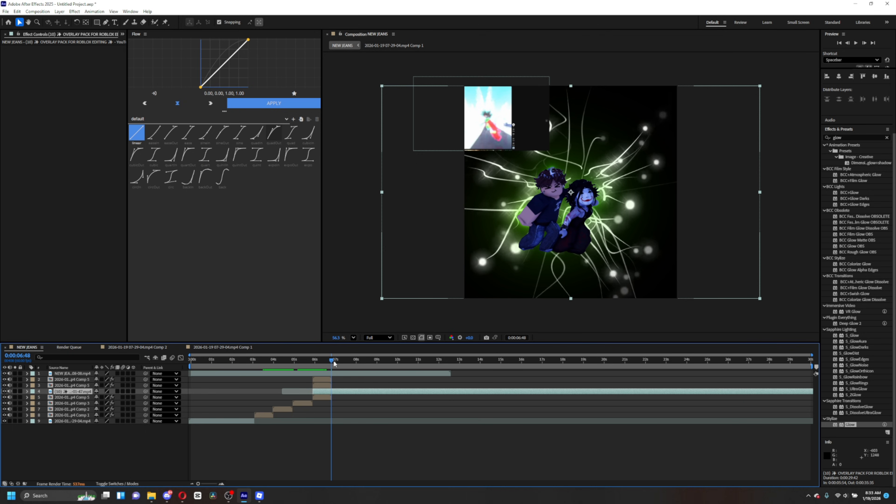
{"action": "left_click_drag", "start_coordinate": [334, 364], "coordinate": [342, 365]}
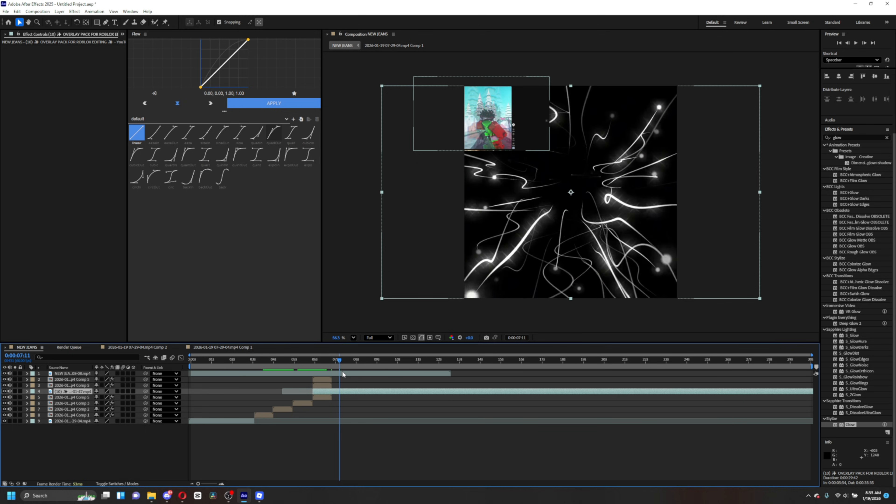
{"action": "key", "text": "ctrl+shift+d"}
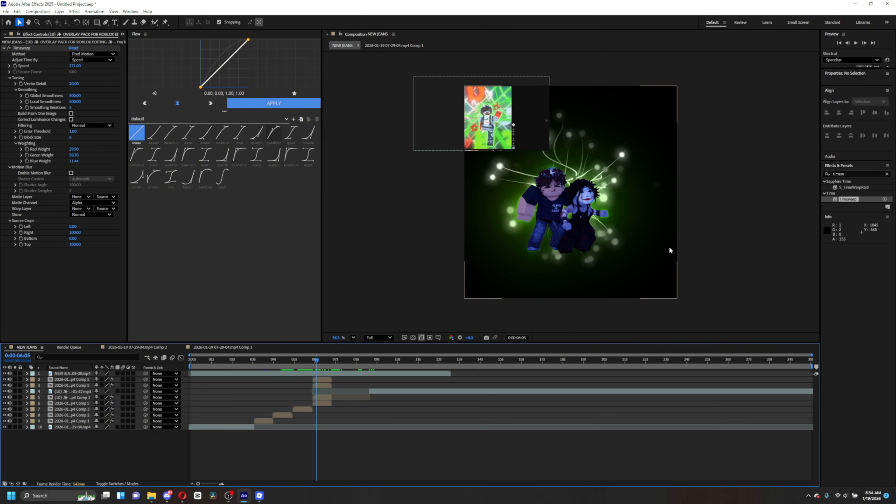
- Set the overlay layer's blending mode to Screen
{"action": "right_click", "coordinate": [320, 397]}
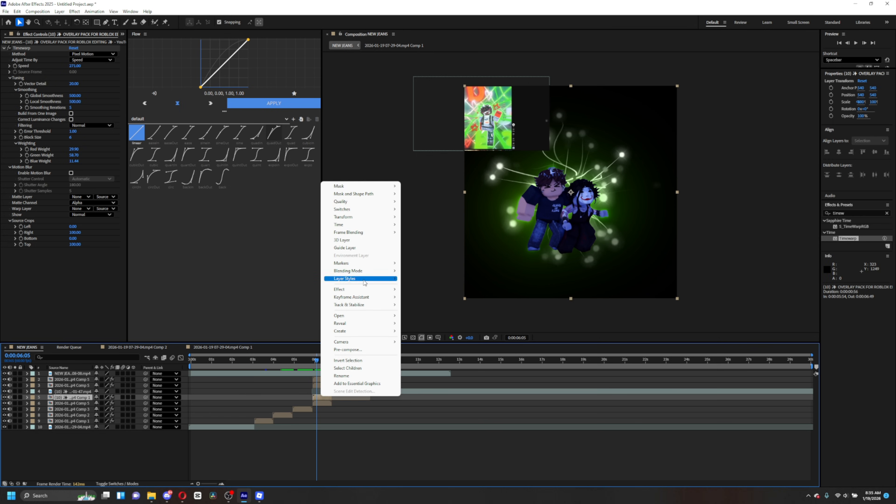
{"action": "mouse_move", "coordinate": [355, 270]}
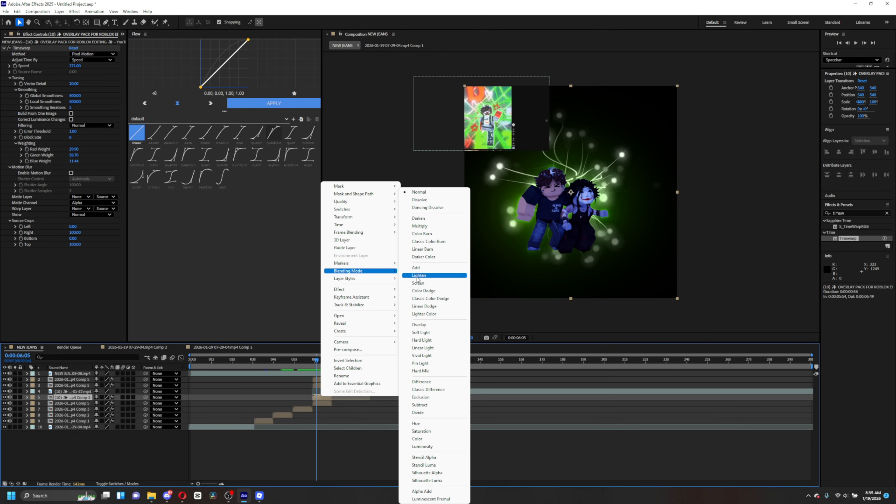
{"action": "left_click", "coordinate": [434, 281]}
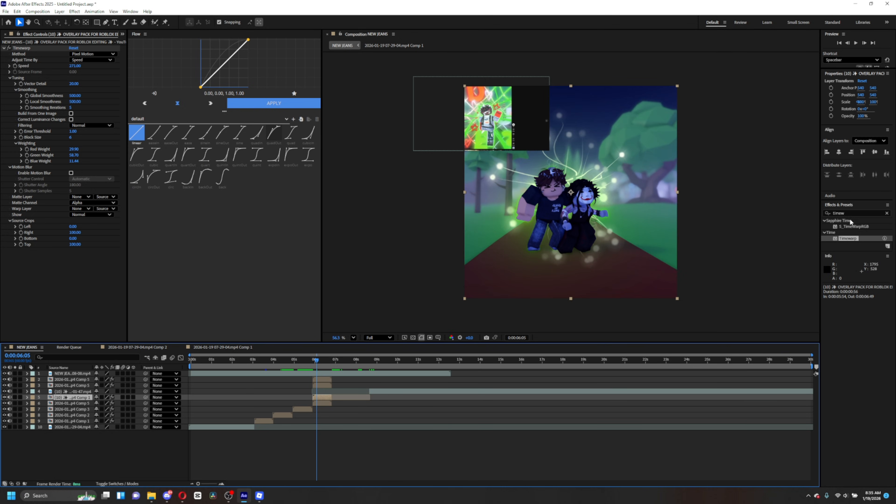
- Search the effects for drop sha and apply Drop Shadow to the overlay layer
{"action": "left_click", "coordinate": [831, 212]}
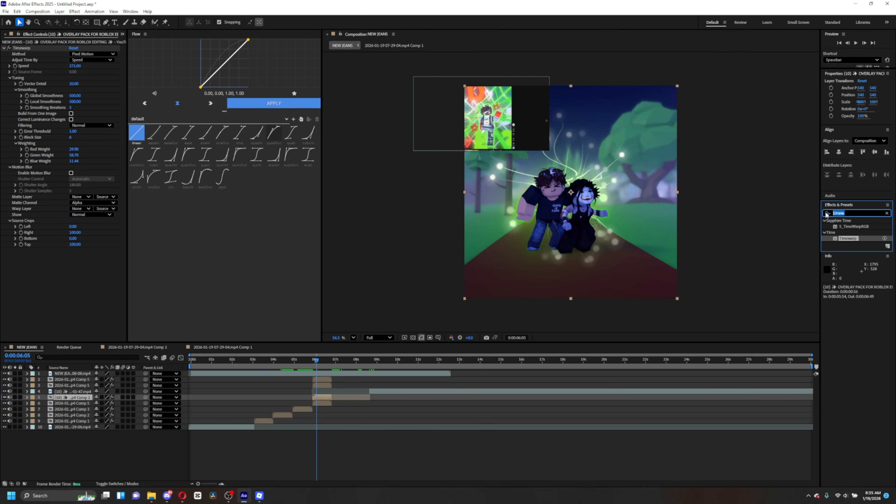
{"action": "type", "text": "drop shad"}
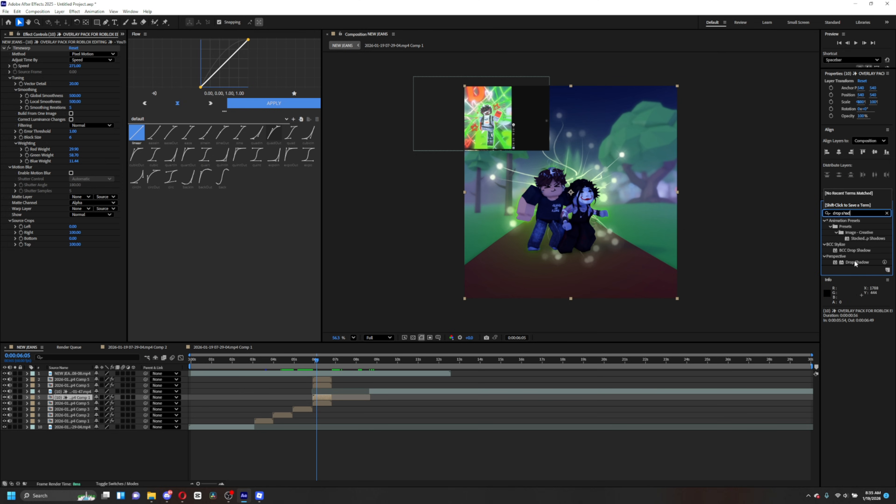
{"action": "left_click_drag", "start_coordinate": [855, 262], "coordinate": [323, 391]}
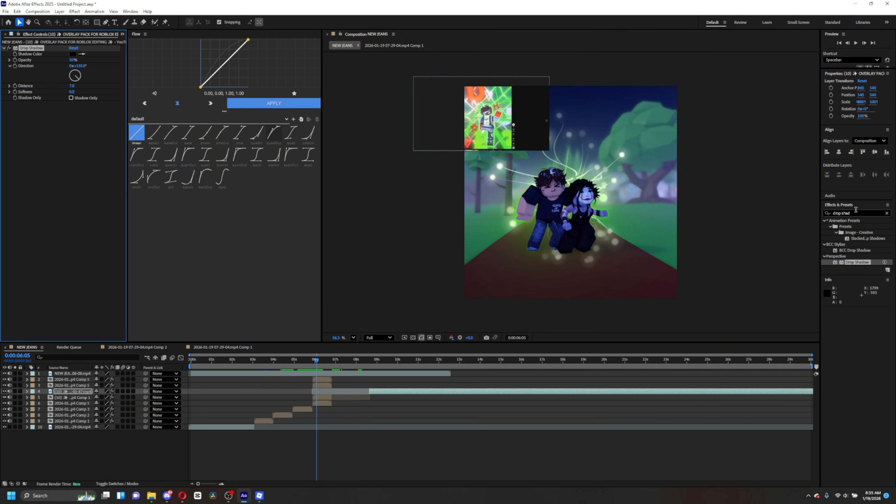
- Apply Deep Glow 2 to the lower overlay layer and lower its Exposure to about 0.62
{"action": "left_click_drag", "start_coordinate": [854, 214], "coordinate": [832, 217]}
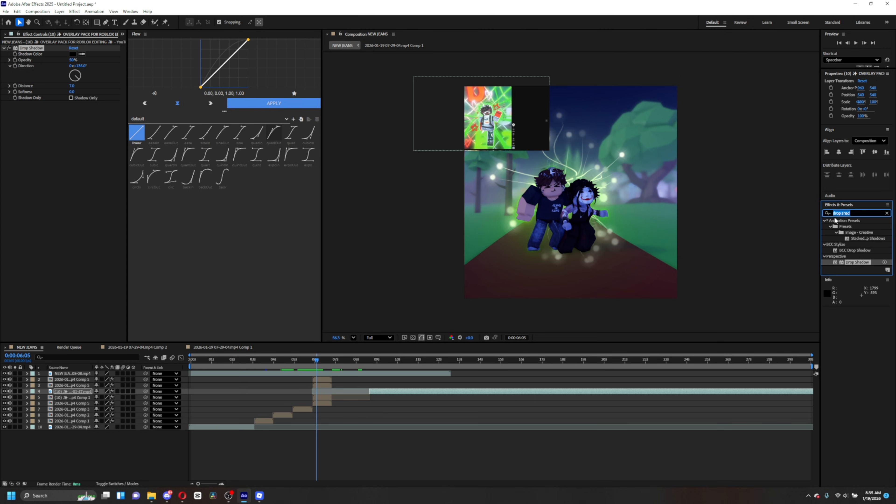
{"action": "type", "text": "deep"}
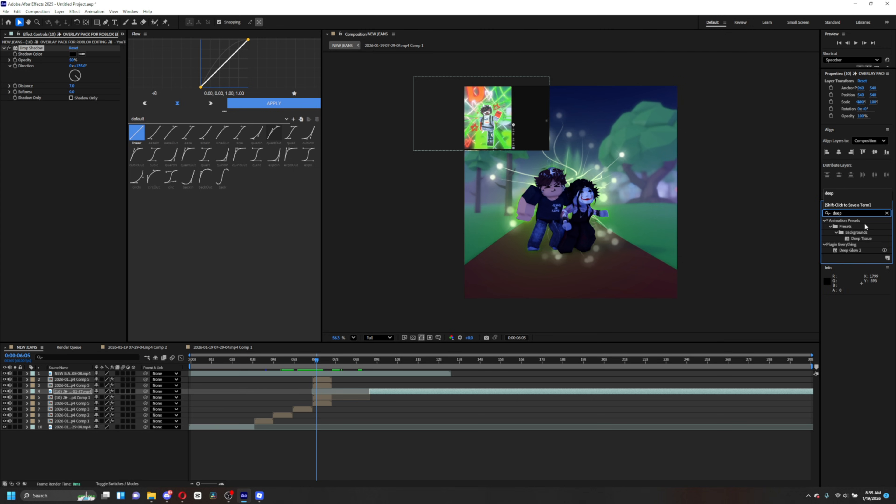
{"action": "left_click_drag", "start_coordinate": [849, 251], "coordinate": [316, 396]}
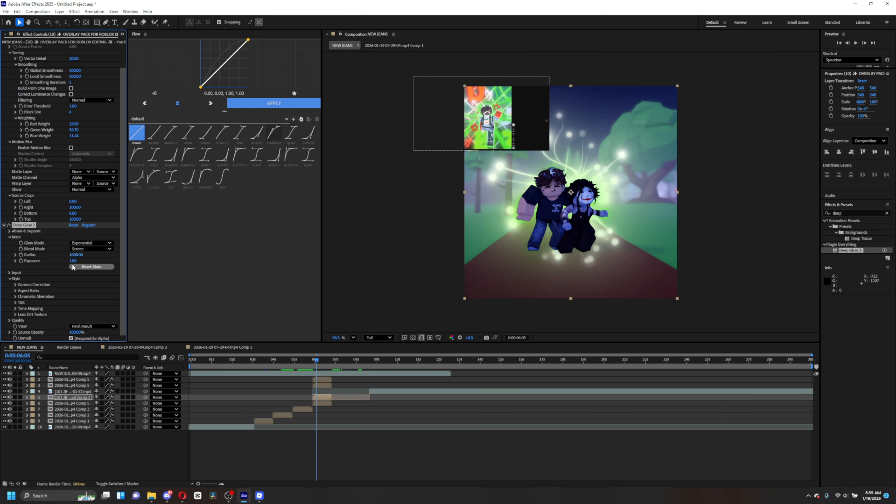
{"action": "left_click_drag", "start_coordinate": [60, 261], "coordinate": [29, 260]}
{"action": "mouse_move", "coordinate": [314, 363]}
{"action": "left_mouse_down"}
{"action": "mouse_move", "coordinate": [331, 363]}
{"action": "mouse_move", "coordinate": [314, 364]}
{"action": "left_mouse_up"}
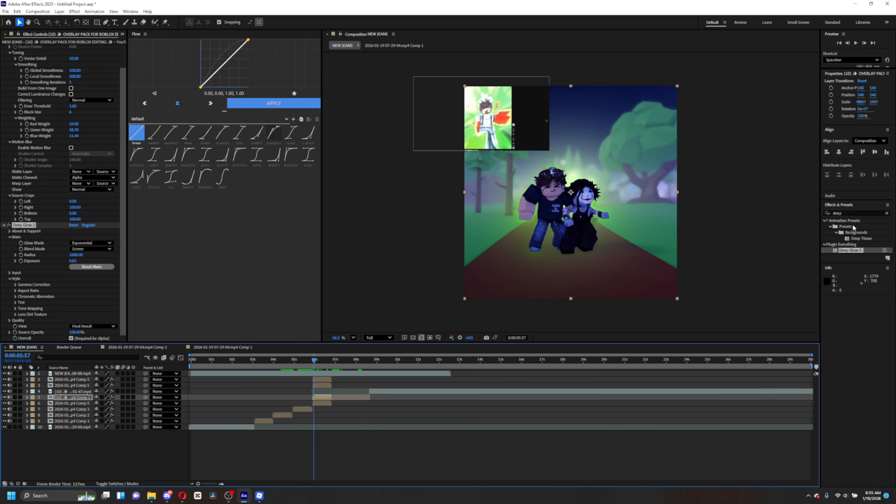
- Search the effects for tint and apply Sapphire S_Tint to the overlay layer
{"action": "left_click", "coordinate": [845, 213]}
{"action": "type", "text": "tint"}
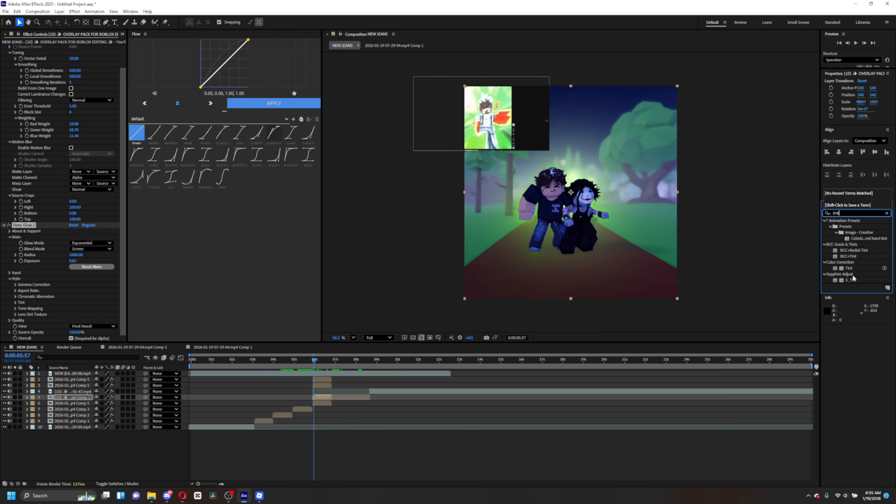
{"action": "left_click_drag", "start_coordinate": [850, 281], "coordinate": [326, 398]}
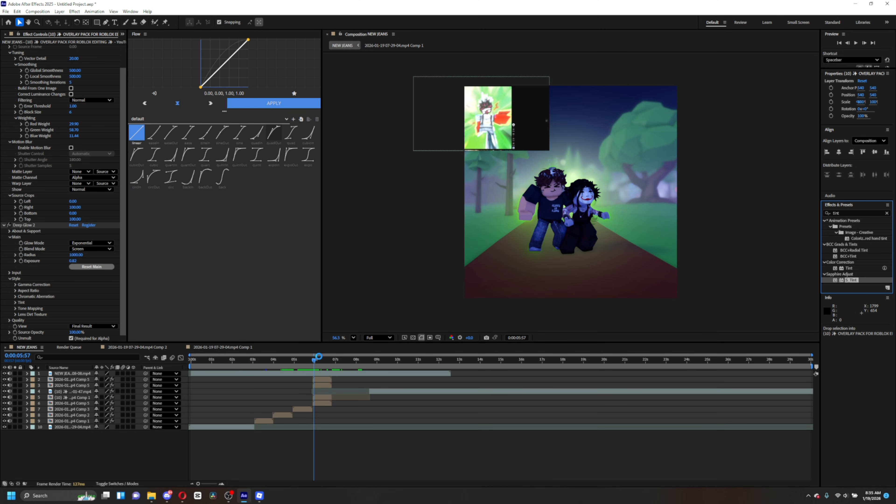
{"action": "left_click_drag", "start_coordinate": [315, 361], "coordinate": [320, 361]}
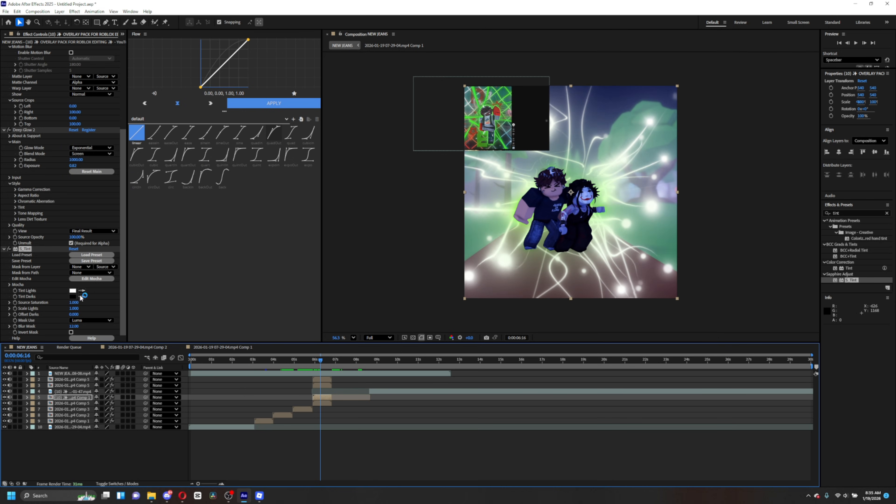
- Set S_Tint's Tint Lights colour to bright green
{"action": "left_click", "coordinate": [73, 291]}
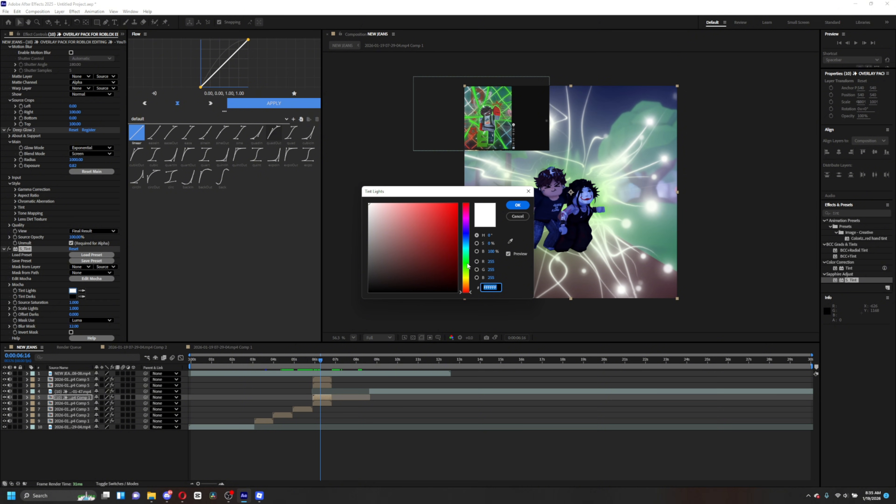
{"action": "left_click", "coordinate": [467, 258]}
{"action": "left_click", "coordinate": [458, 204]}
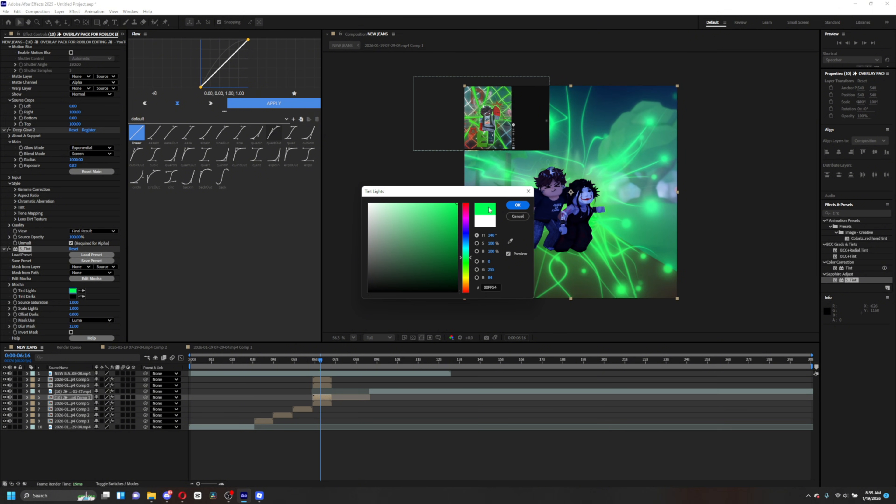
{"action": "left_click", "coordinate": [518, 205]}
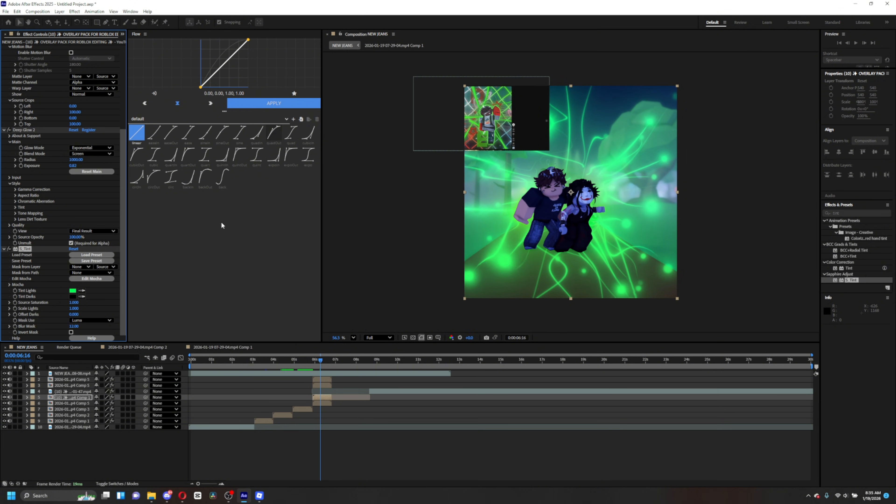
- Set S_Tint's Tint Darks colour to black
{"action": "left_click", "coordinate": [72, 297]}
{"action": "mouse_move", "coordinate": [402, 227]}
{"action": "left_mouse_down"}
{"action": "mouse_move", "coordinate": [358, 205]}
{"action": "mouse_move", "coordinate": [460, 241]}
{"action": "mouse_move", "coordinate": [322, 305]}
{"action": "left_mouse_up"}
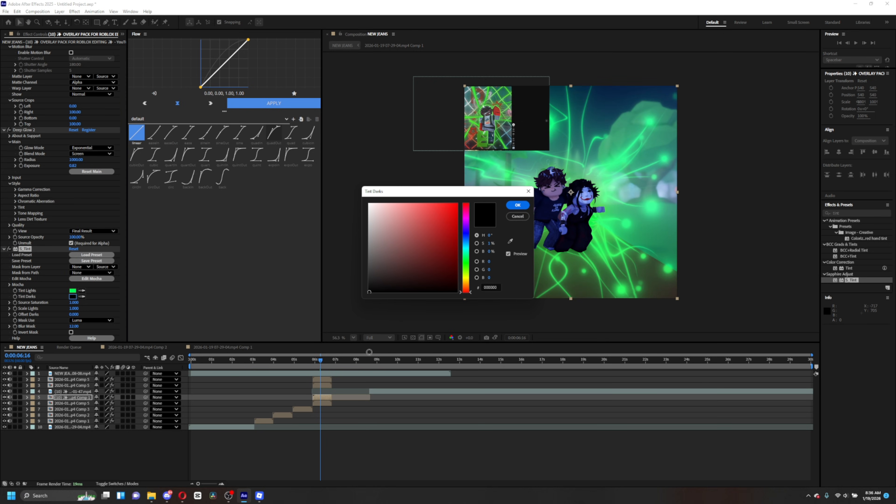
{"action": "left_click", "coordinate": [518, 205]}
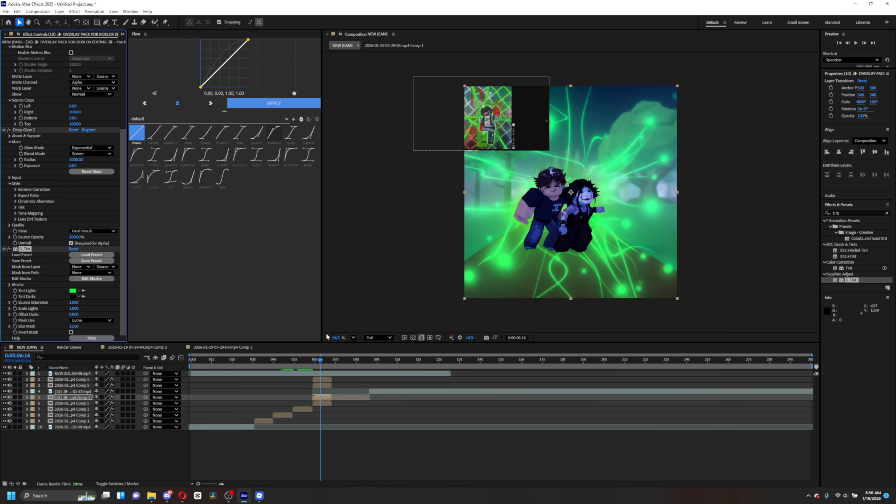
{"action": "left_click_drag", "start_coordinate": [321, 362], "coordinate": [324, 363]}
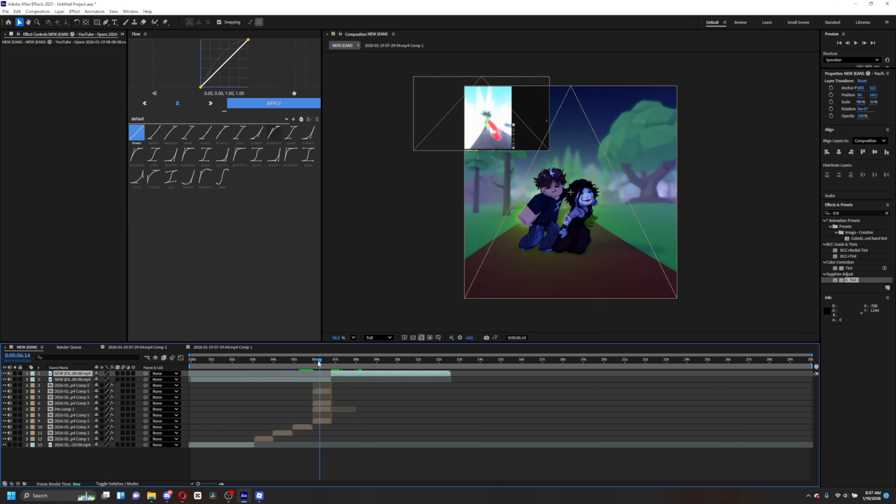
- Create a text layer reading "DO YOU SEE?" on three lines in the composition
{"action": "right_click", "coordinate": [344, 393]}
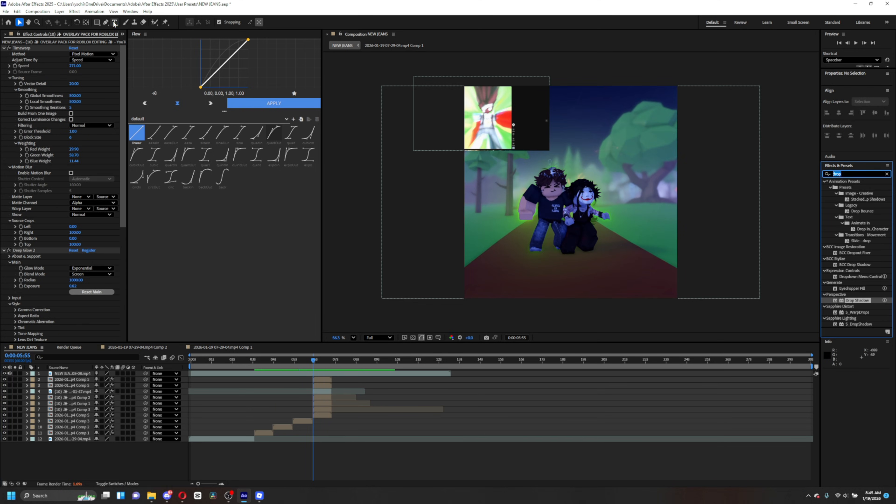
{"action": "left_click", "coordinate": [115, 22]}
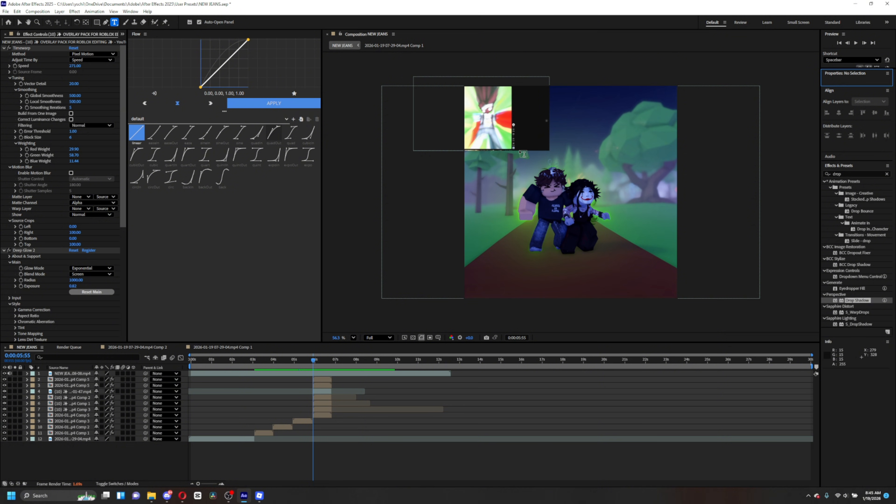
{"action": "left_click", "coordinate": [537, 170]}
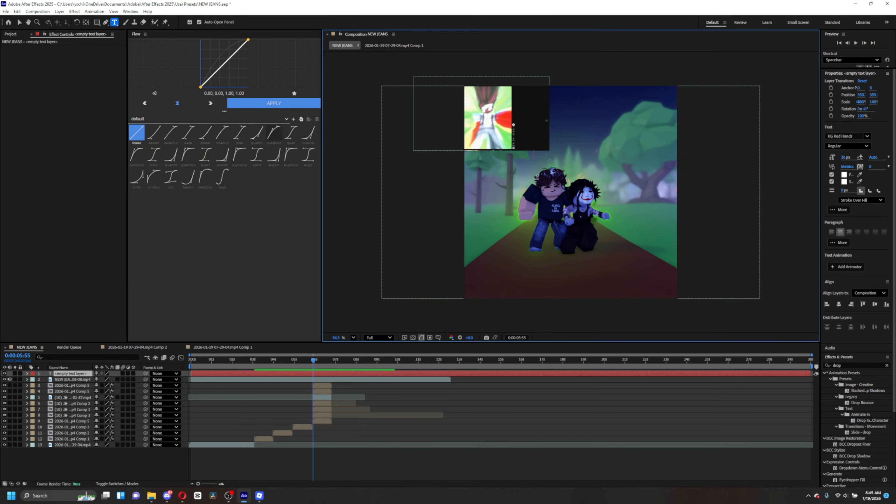
{"action": "type", "text": "DO"}
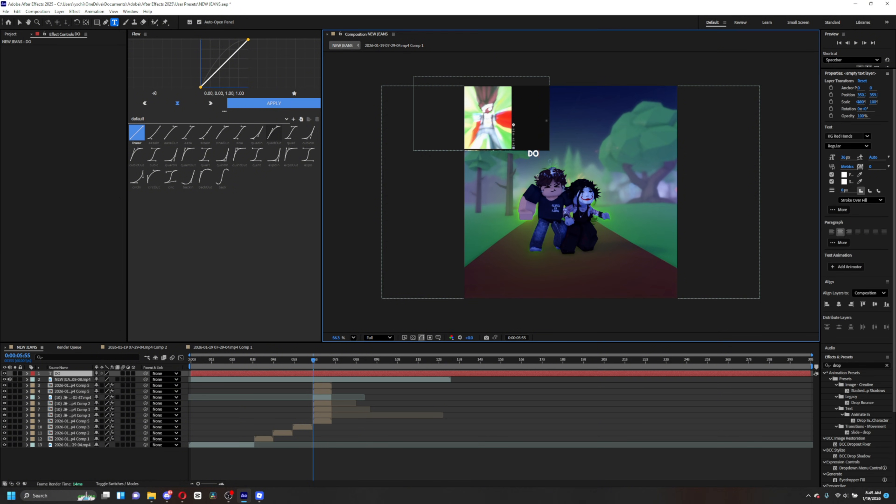
{"action": "key", "text": "Return"}
{"action": "type", "text": "YOU SEE?"}
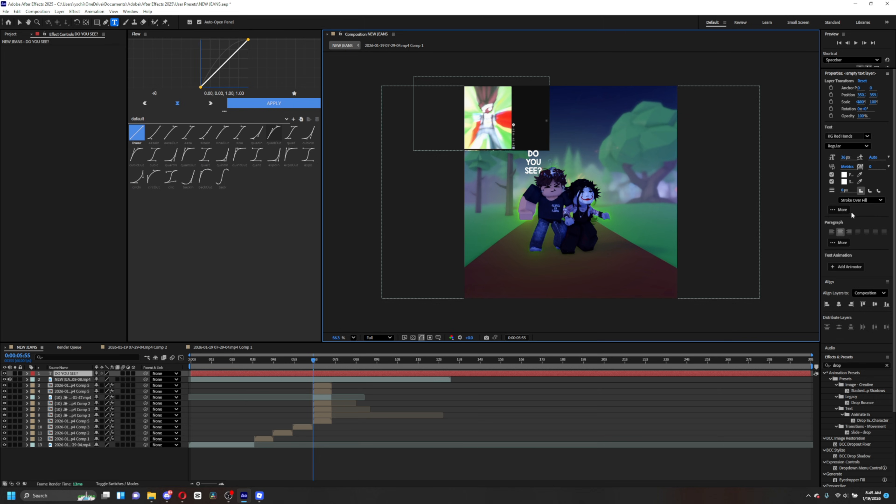
- Try Bahnschrift Bold as the text's font
{"action": "left_click", "coordinate": [847, 136]}
{"action": "left_click", "coordinate": [868, 136]}
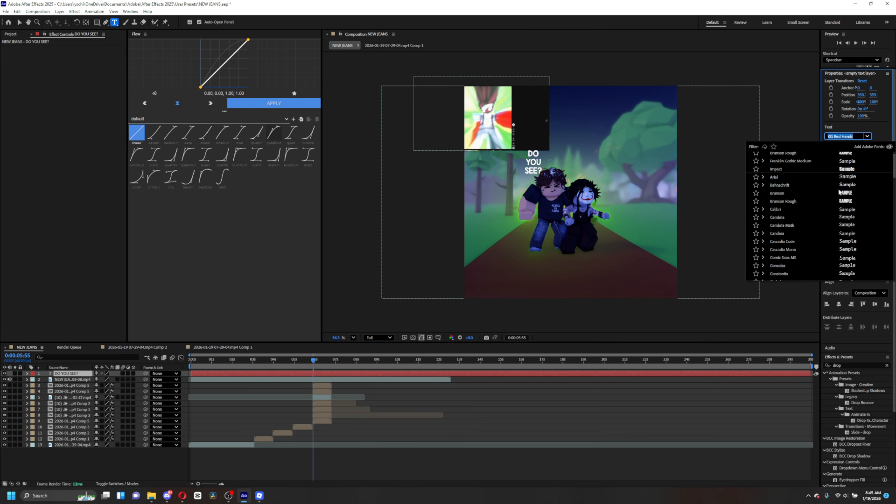
{"action": "scroll", "coordinate": [847, 198], "scroll_direction": "down", "scroll_amount": 8}
{"action": "left_click", "coordinate": [360, 306]}
{"action": "left_click", "coordinate": [314, 360]}
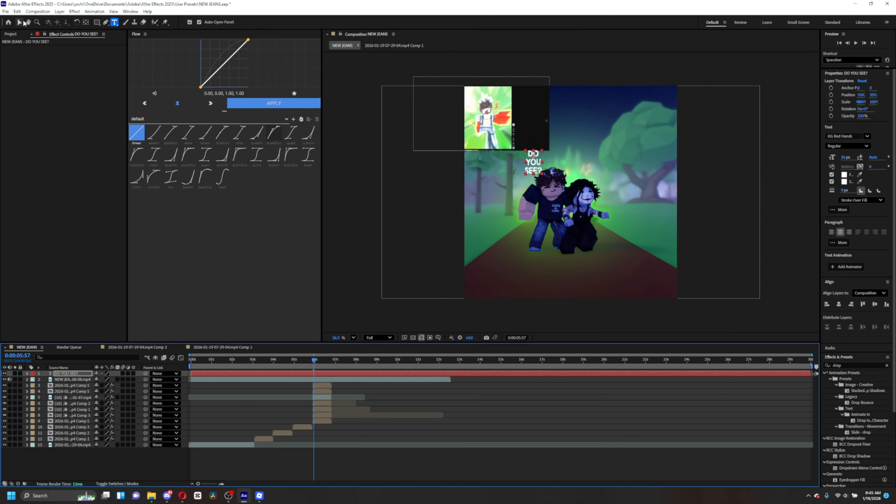
{"action": "left_click", "coordinate": [20, 22]}
{"action": "left_click", "coordinate": [868, 136]}
{"action": "scroll", "coordinate": [842, 195], "scroll_direction": "down", "scroll_amount": 15}
{"action": "mouse_move", "coordinate": [895, 266]}
{"action": "left_mouse_down"}
{"action": "mouse_move", "coordinate": [895, 190]}
{"action": "mouse_move", "coordinate": [895, 268]}
{"action": "left_mouse_up"}
{"action": "left_click", "coordinate": [847, 136]}
{"action": "type", "text": "bold"}
{"action": "left_click", "coordinate": [801, 178]}
{"action": "left_click", "coordinate": [865, 146]}
{"action": "left_click", "coordinate": [842, 274]}
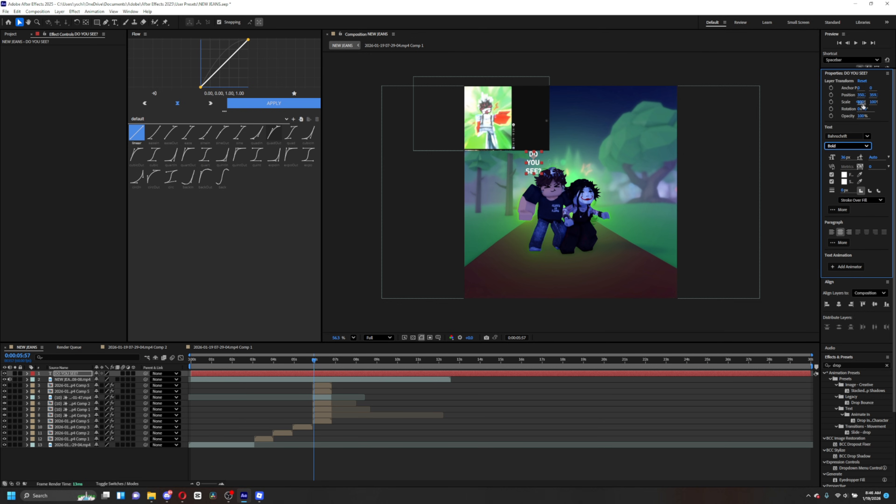
- Scale the text layer up and change its font to Bronson Rough Regular
{"action": "left_click_drag", "start_coordinate": [863, 104], "coordinate": [887, 104]}
{"action": "left_click", "coordinate": [867, 136]}
{"action": "left_click", "coordinate": [856, 172]}
{"action": "scroll", "coordinate": [874, 325], "scroll_direction": "down", "scroll_amount": 3}
{"action": "scroll", "coordinate": [874, 326], "scroll_direction": "up", "scroll_amount": 3}
{"action": "scroll", "coordinate": [874, 325], "scroll_direction": "down", "scroll_amount": 3}
{"action": "scroll", "coordinate": [875, 326], "scroll_direction": "up", "scroll_amount": 3}
{"action": "left_click_drag", "start_coordinate": [846, 157], "coordinate": [854, 159]}
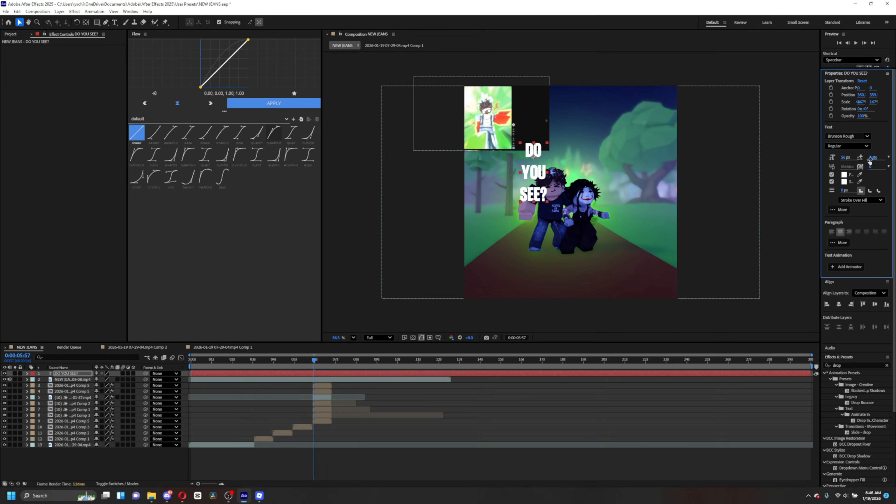
- Expand the extra character options and raise the text's horizontal scale to about 103%
{"action": "left_click", "coordinate": [840, 209]}
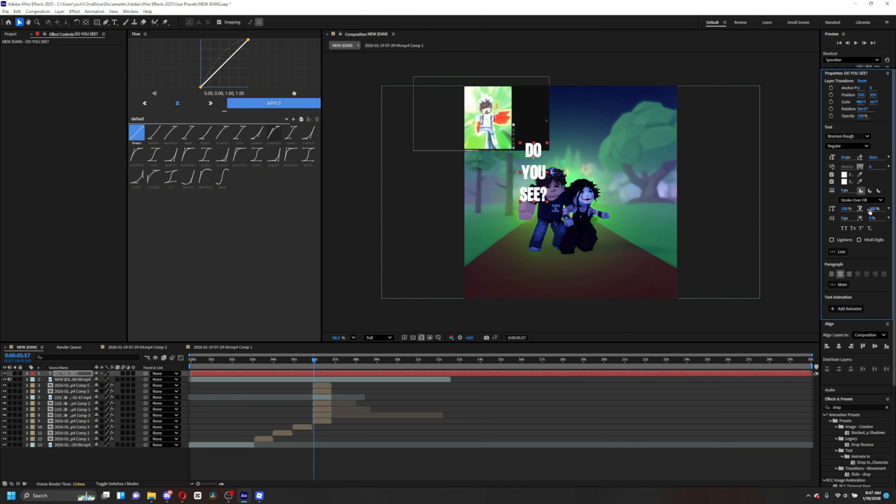
{"action": "left_click_drag", "start_coordinate": [872, 210], "coordinate": [894, 213]}
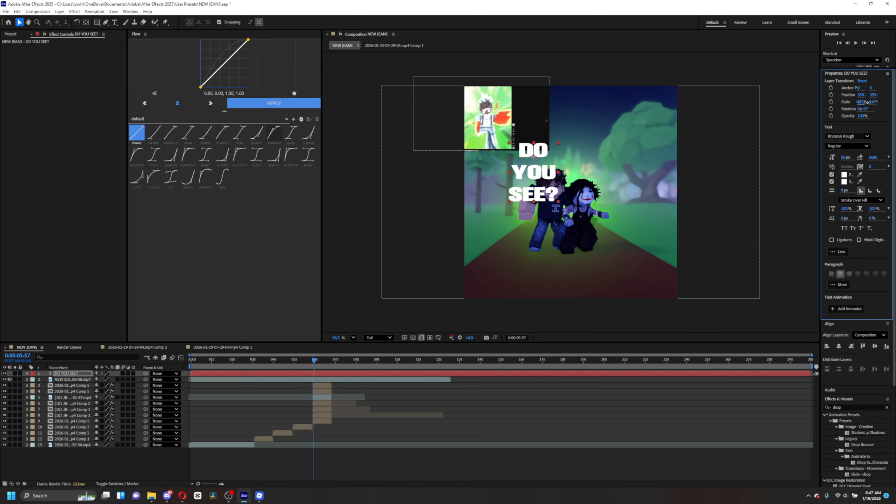
- Enlarge the text layer, center it horizontally in the composition and reposition it over the characters
{"action": "left_click_drag", "start_coordinate": [865, 102], "coordinate": [895, 109]}
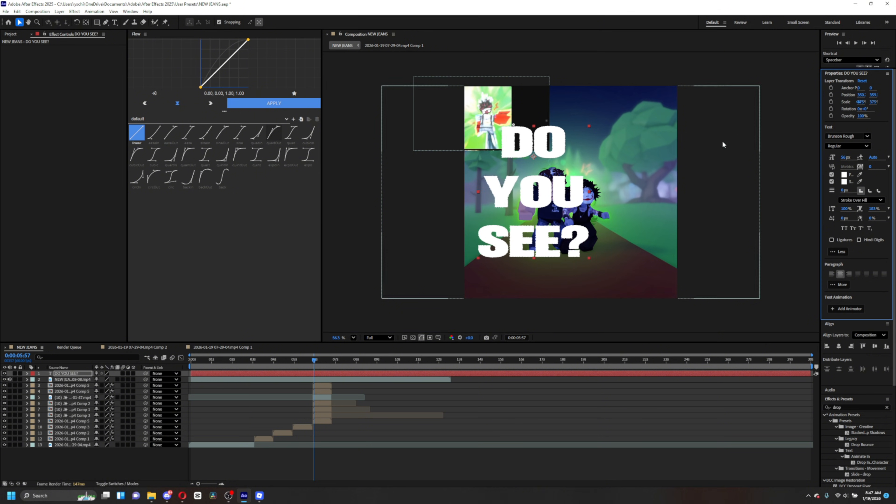
{"action": "left_click_drag", "start_coordinate": [556, 210], "coordinate": [590, 218]}
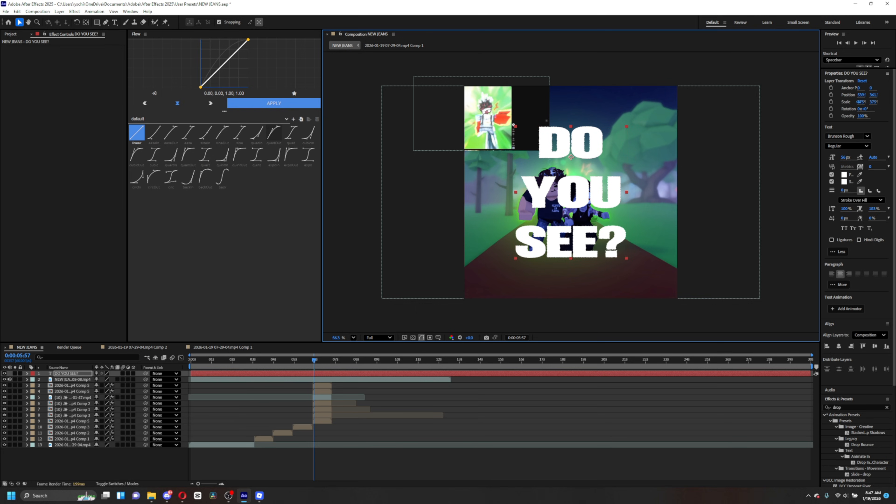
{"action": "left_click", "coordinate": [839, 346]}
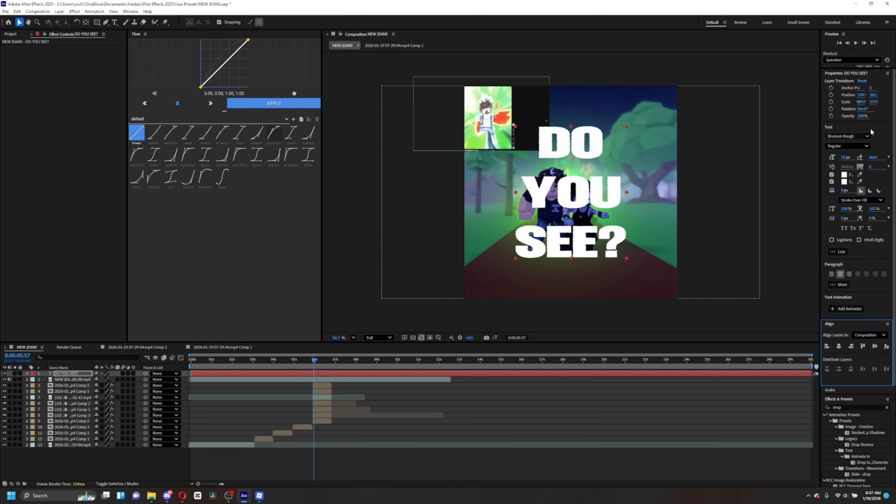
{"action": "mouse_move", "coordinate": [862, 102]}
{"action": "left_mouse_down"}
{"action": "mouse_move", "coordinate": [882, 102]}
{"action": "mouse_move", "coordinate": [894, 118]}
{"action": "mouse_move", "coordinate": [878, 105]}
{"action": "left_mouse_up"}
{"action": "left_click", "coordinate": [839, 346]}
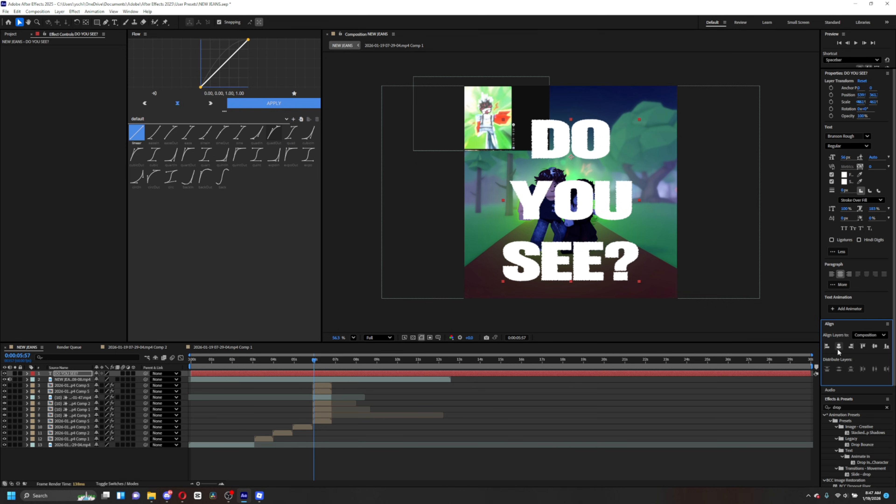
{"action": "left_click_drag", "start_coordinate": [584, 214], "coordinate": [579, 207]}
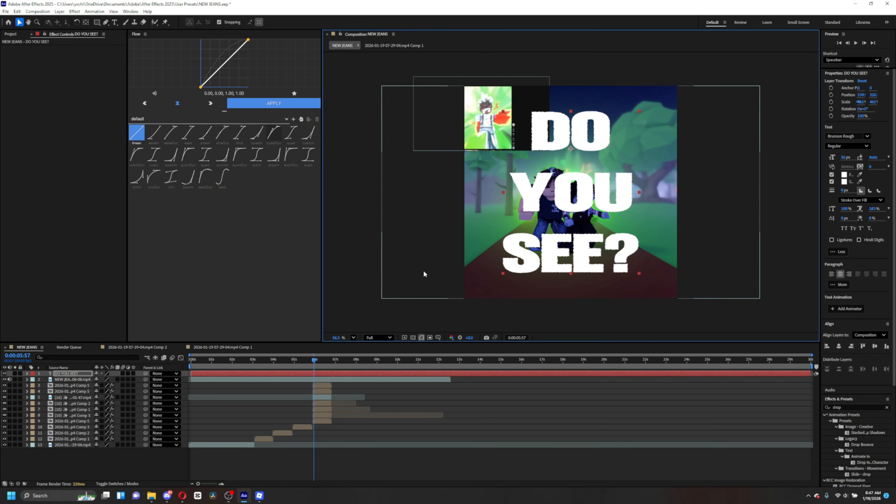
- Move the text layer beneath the character layers and apply Drop Shadow with a Distance of 7
{"action": "left_click_drag", "start_coordinate": [66, 375], "coordinate": [69, 424]}
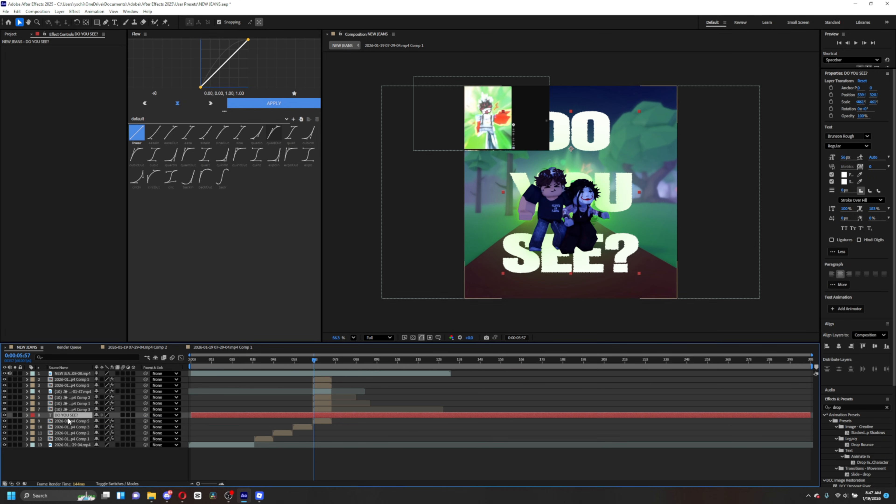
{"action": "left_click", "coordinate": [317, 361]}
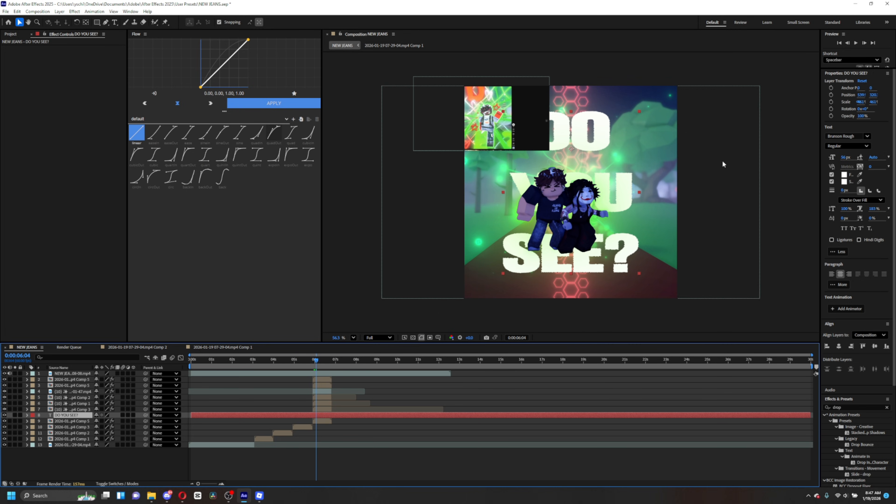
{"action": "left_click", "coordinate": [854, 407]}
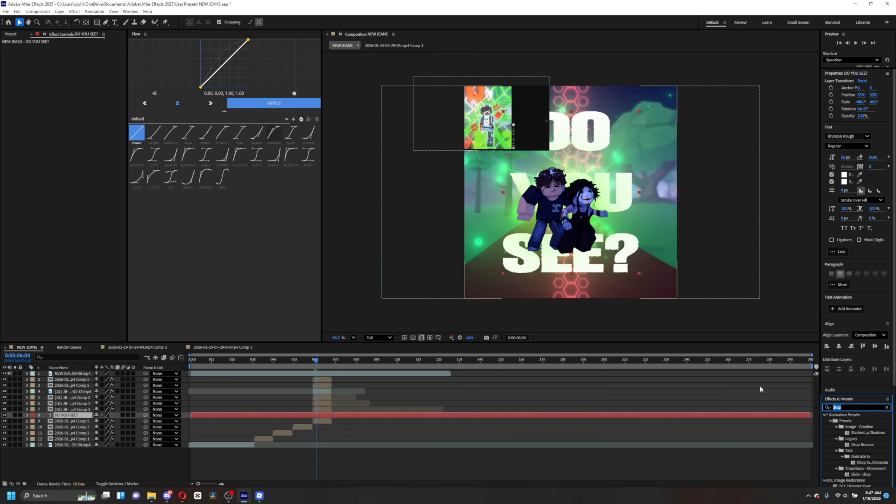
{"action": "scroll", "coordinate": [828, 414], "scroll_direction": "down", "scroll_amount": 4}
{"action": "left_click_drag", "start_coordinate": [857, 402], "coordinate": [497, 418]}
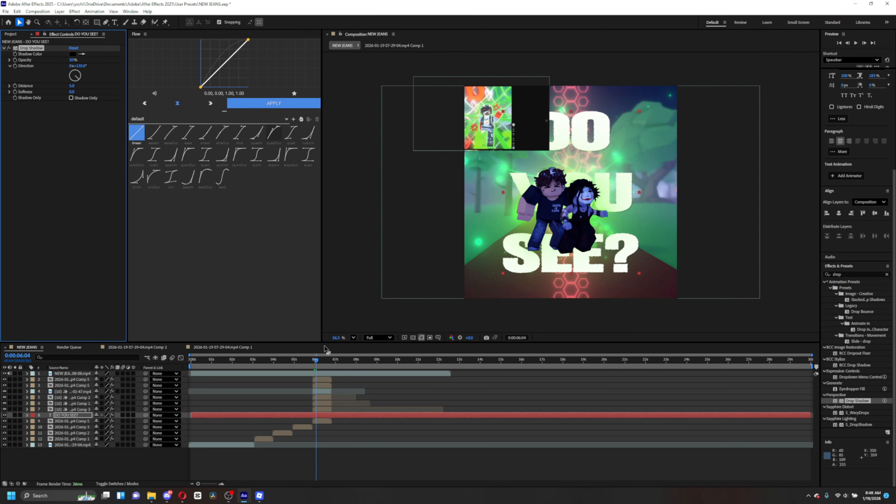
{"action": "left_click", "coordinate": [71, 86]}
{"action": "type", "text": "7"}
{"action": "key", "text": "Return"}
- Apply Deep Glow 2 to the text layer, increase its Radius and lower its Exposure to about 0.32
{"action": "left_click", "coordinate": [858, 274]}
{"action": "type", "text": "deep gl"}
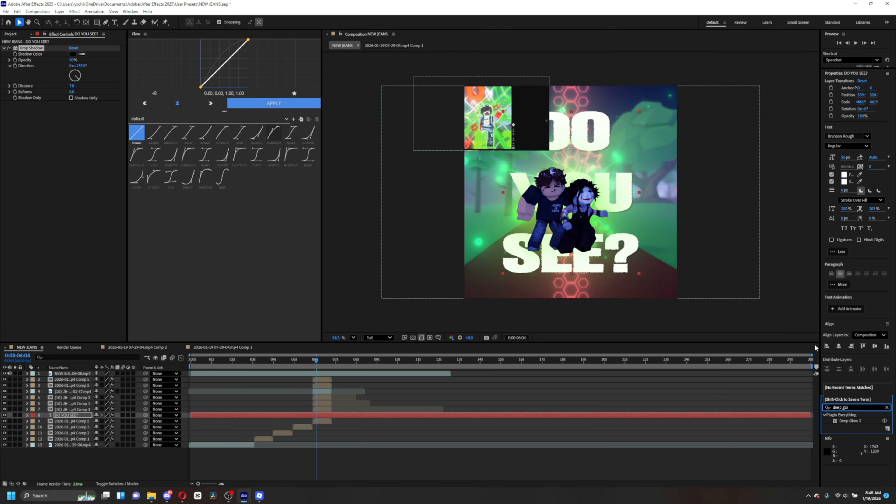
{"action": "left_click_drag", "start_coordinate": [850, 421], "coordinate": [453, 419]}
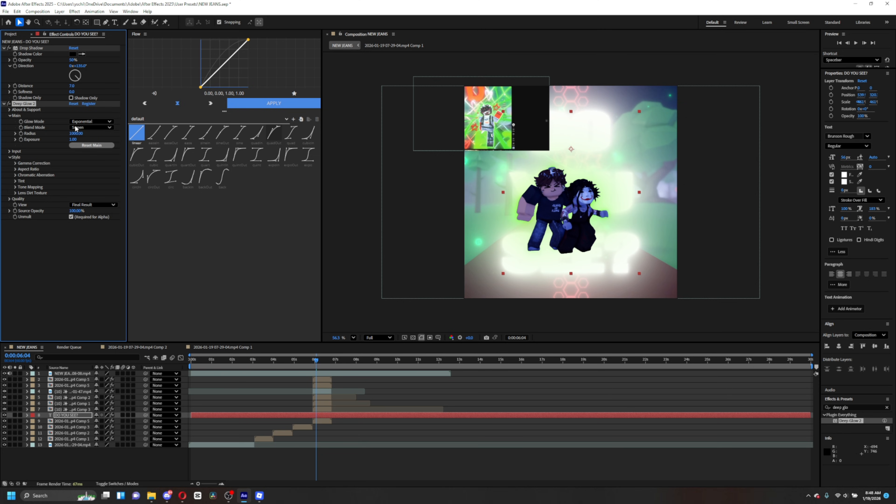
{"action": "left_click_drag", "start_coordinate": [75, 135], "coordinate": [16, 138]}
{"action": "left_click", "coordinate": [80, 134]}
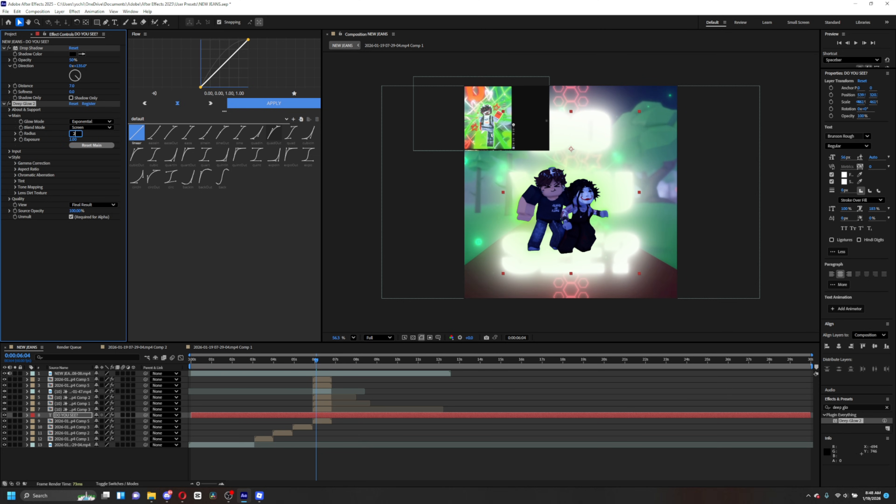
{"action": "key", "text": "Return"}
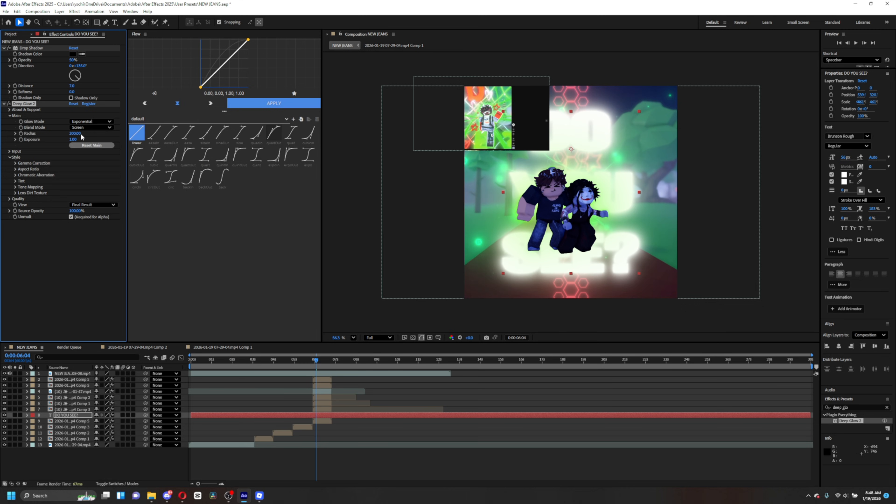
{"action": "left_click_drag", "start_coordinate": [73, 139], "coordinate": [26, 149]}
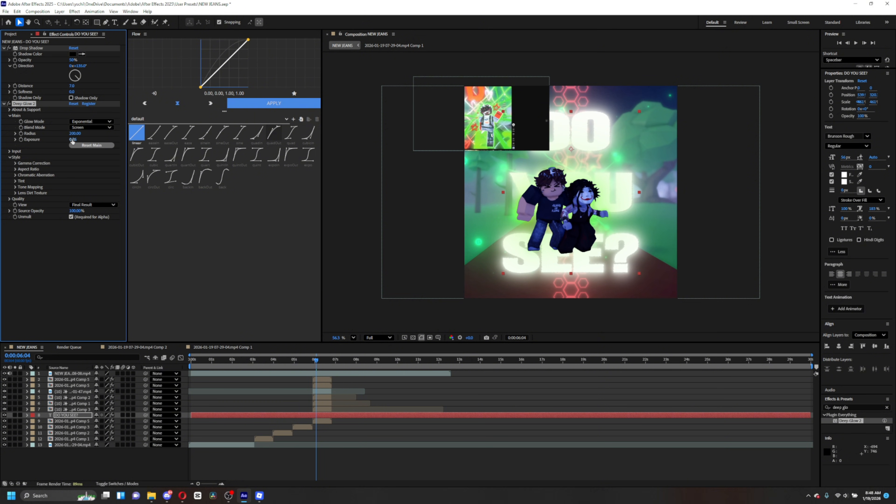
{"action": "left_click_drag", "start_coordinate": [72, 141], "coordinate": [58, 143]}
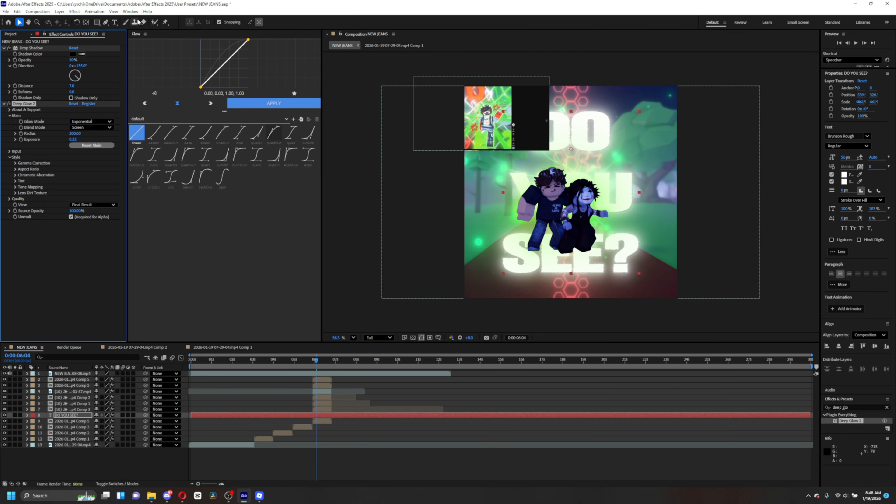
- Select the word DO and set its fill colour to FF0000 red
{"action": "left_click", "coordinate": [114, 22]}
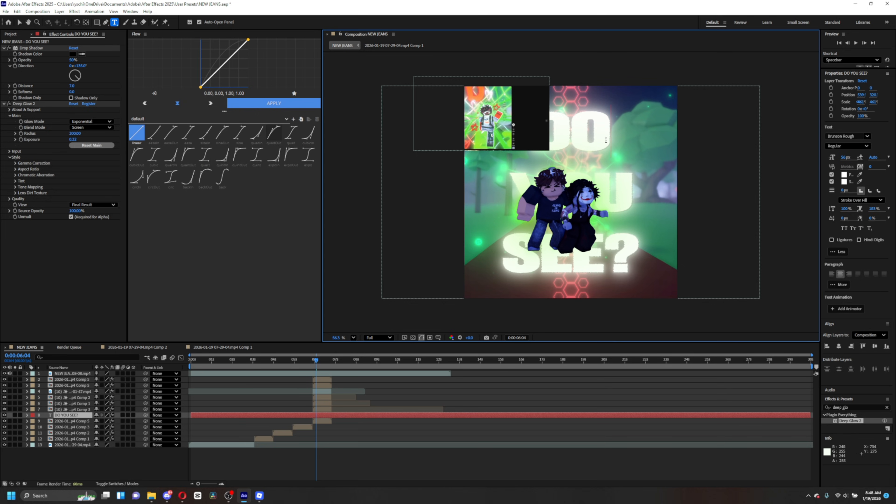
{"action": "left_click_drag", "start_coordinate": [618, 138], "coordinate": [531, 139]}
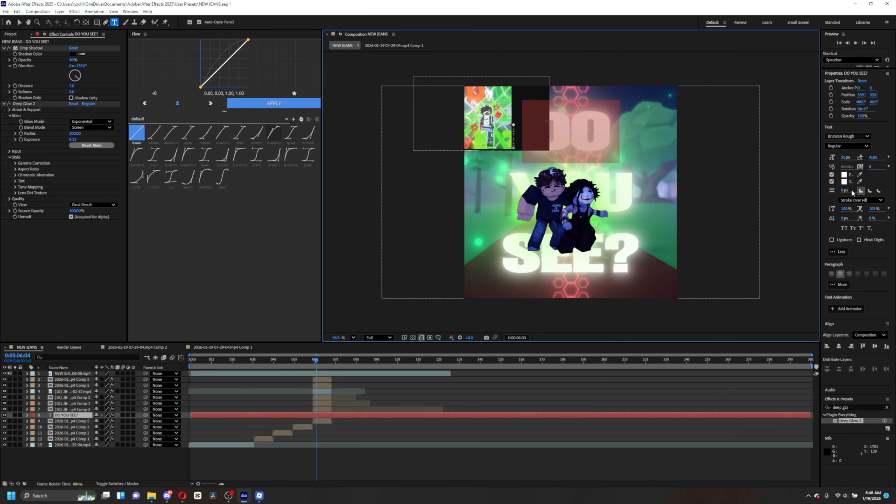
{"action": "left_click", "coordinate": [844, 175]}
{"action": "type", "text": "FF0000"}
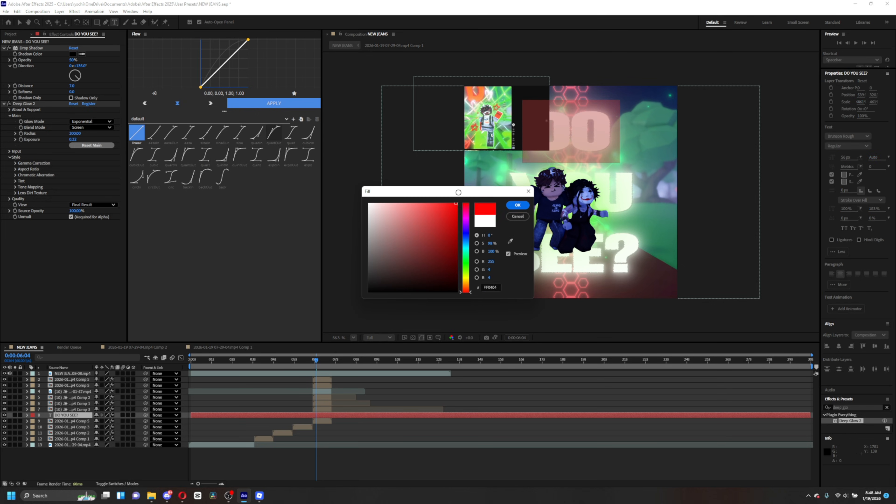
{"action": "left_click", "coordinate": [516, 206]}
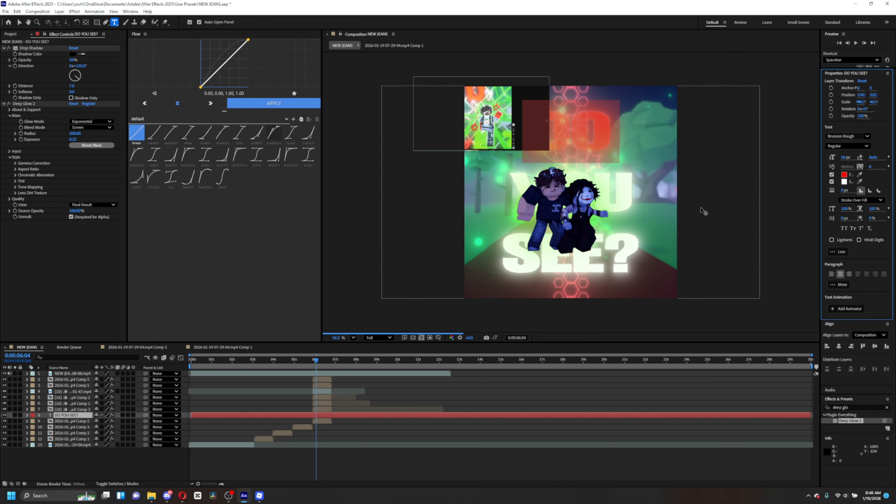
- Set the fill colour of the selected word YOU to bright green 00FF24
{"action": "left_click", "coordinate": [844, 182]}
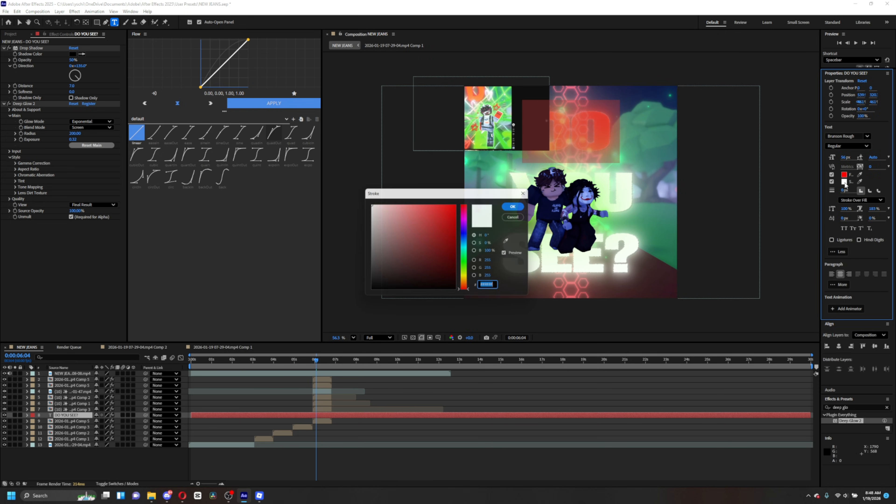
{"action": "left_click", "coordinate": [528, 206]}
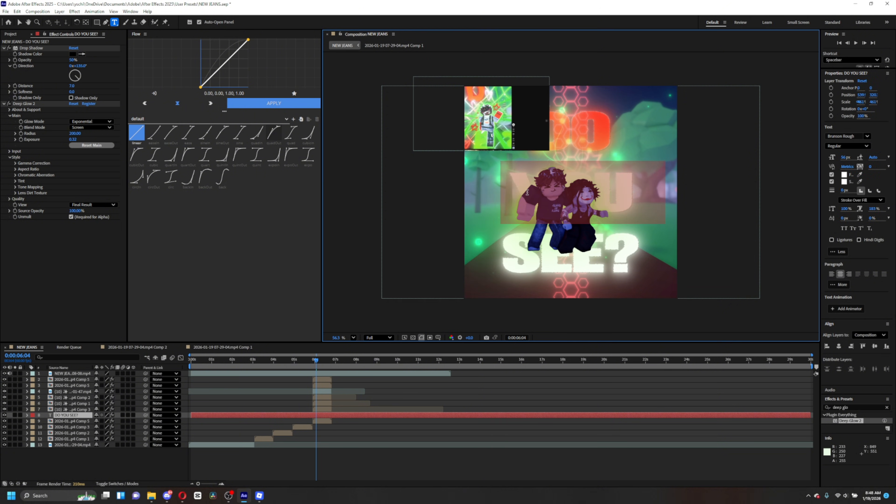
{"action": "left_click", "coordinate": [844, 174]}
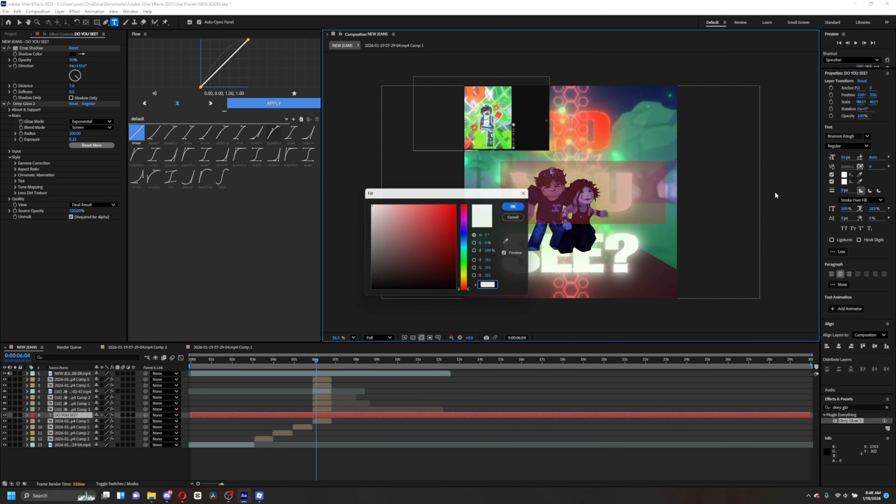
{"action": "left_click", "coordinate": [466, 261]}
{"action": "left_click", "coordinate": [457, 204]}
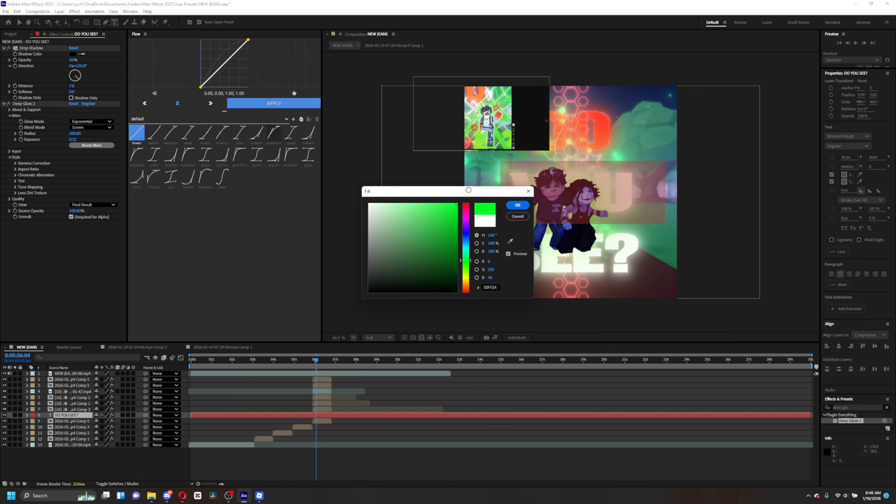
{"action": "left_click", "coordinate": [518, 207]}
{"action": "left_click", "coordinate": [639, 254]}
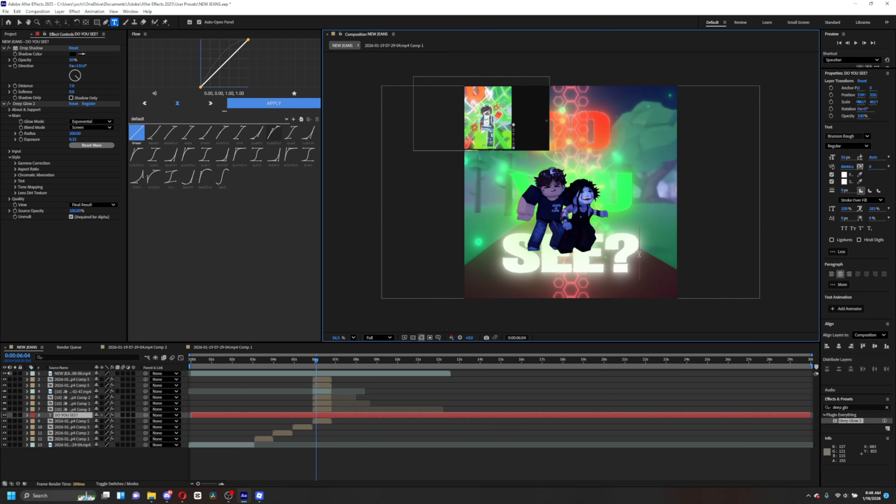
{"action": "left_click_drag", "start_coordinate": [639, 254], "coordinate": [495, 253]}
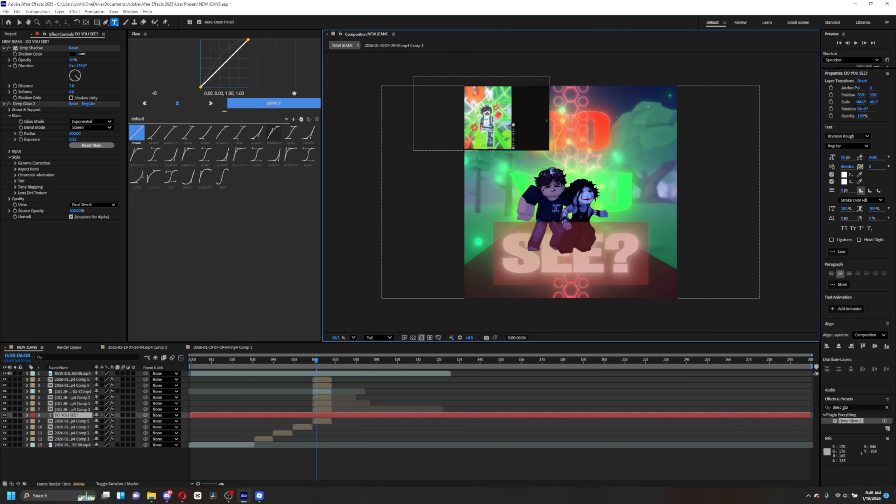
{"action": "left_click", "coordinate": [844, 176]}
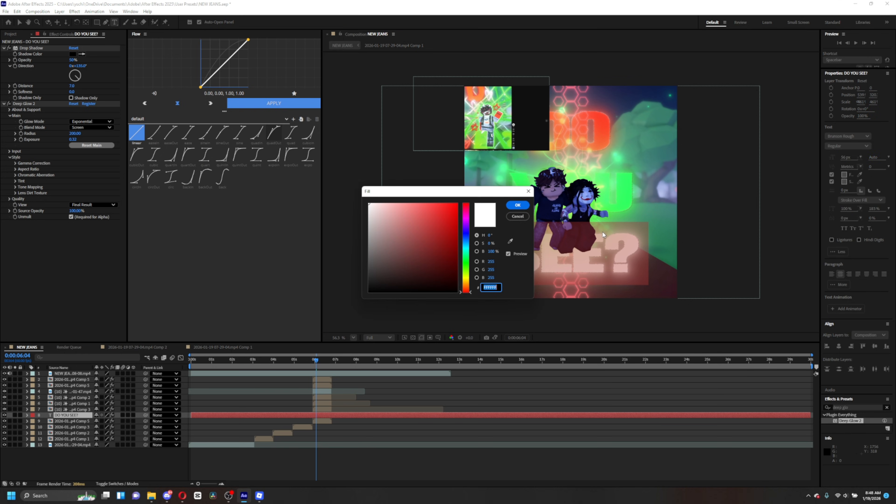
{"action": "left_click", "coordinate": [517, 205]}
- Select the letters of SEE in the title and set their fill colour to bright green
{"action": "left_click_drag", "start_coordinate": [537, 253], "coordinate": [495, 252]}
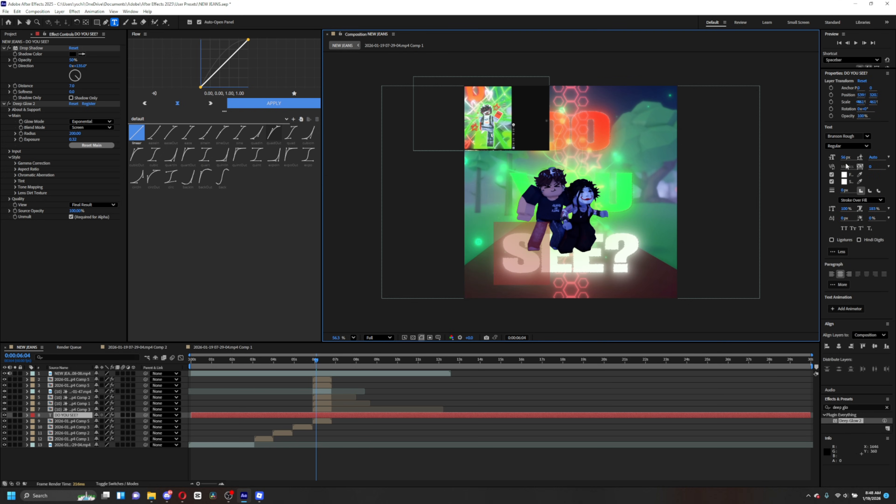
{"action": "left_click", "coordinate": [844, 175]}
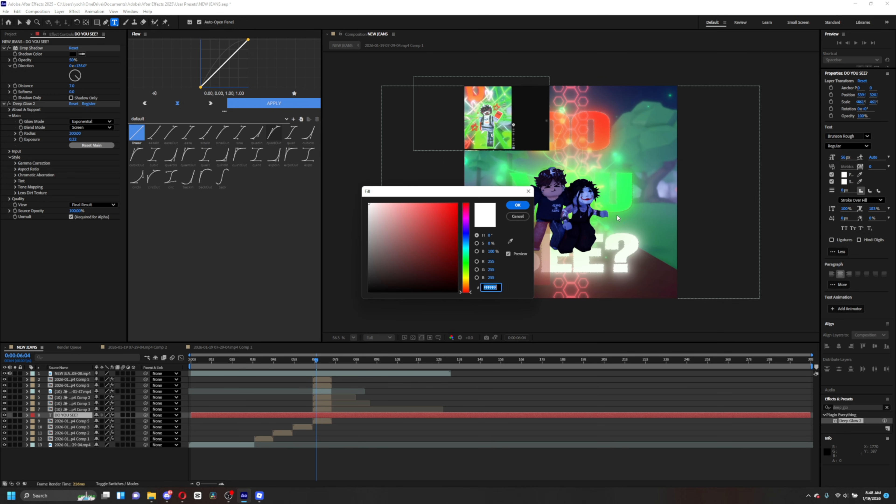
{"action": "left_click", "coordinate": [466, 269]}
{"action": "left_click", "coordinate": [518, 205]}
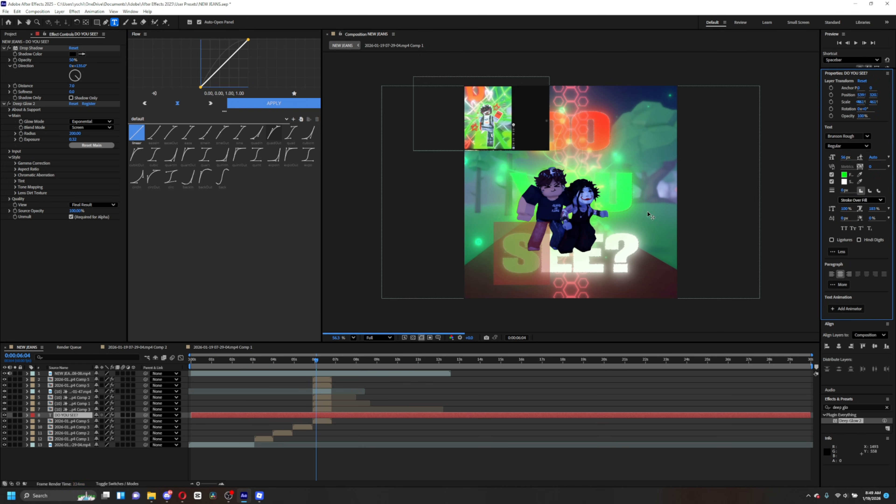
{"action": "left_click", "coordinate": [844, 182]}
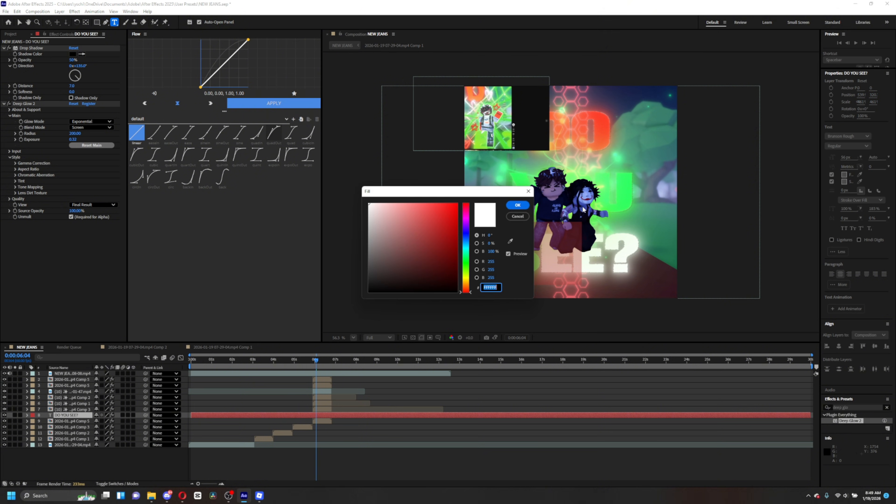
{"action": "left_click_drag", "start_coordinate": [441, 221], "coordinate": [459, 203]}
{"action": "left_click", "coordinate": [517, 207]}
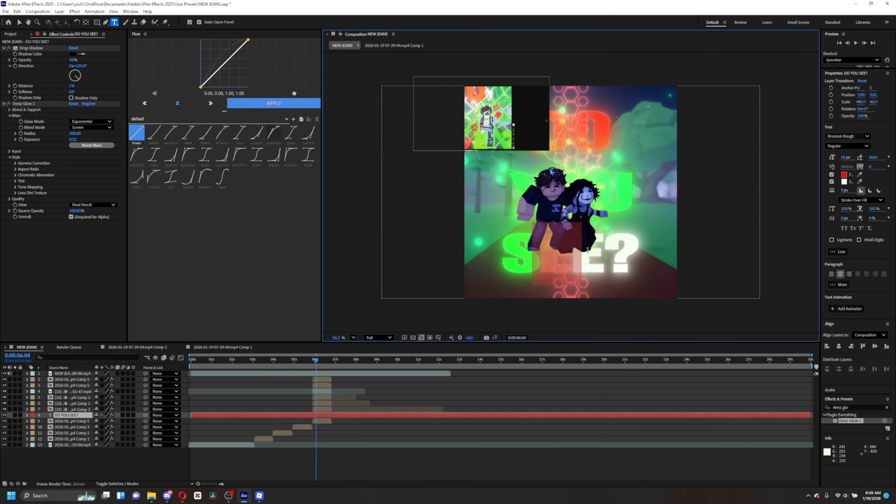
{"action": "left_click_drag", "start_coordinate": [588, 249], "coordinate": [616, 249]}
{"action": "left_click", "coordinate": [845, 175]}
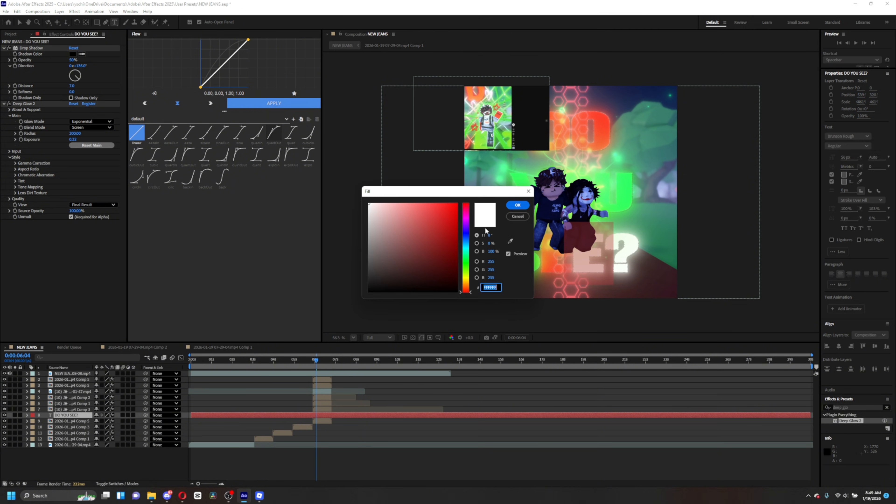
{"action": "left_click", "coordinate": [464, 261]}
{"action": "left_click_drag", "start_coordinate": [434, 240], "coordinate": [458, 203]}
{"action": "left_click", "coordinate": [523, 207]}
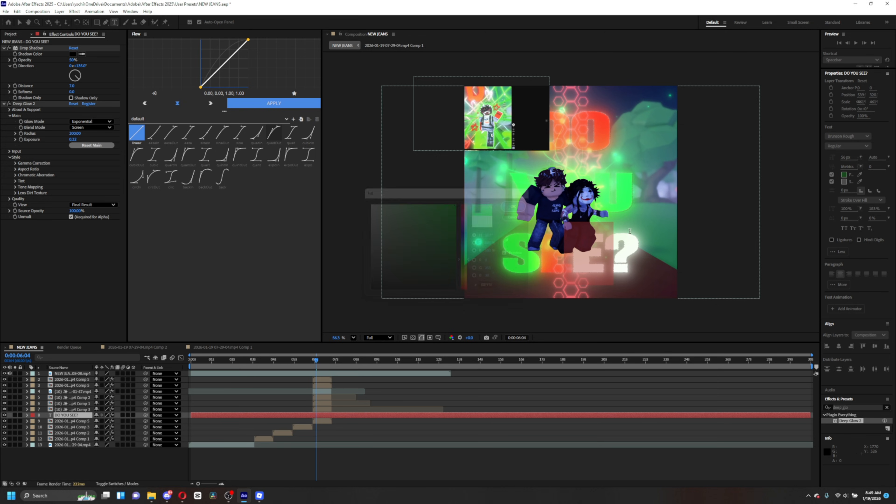
- Select the question mark and set its fill colour to red FF0000
{"action": "left_click_drag", "start_coordinate": [614, 250], "coordinate": [645, 248]}
{"action": "left_click", "coordinate": [844, 175]}
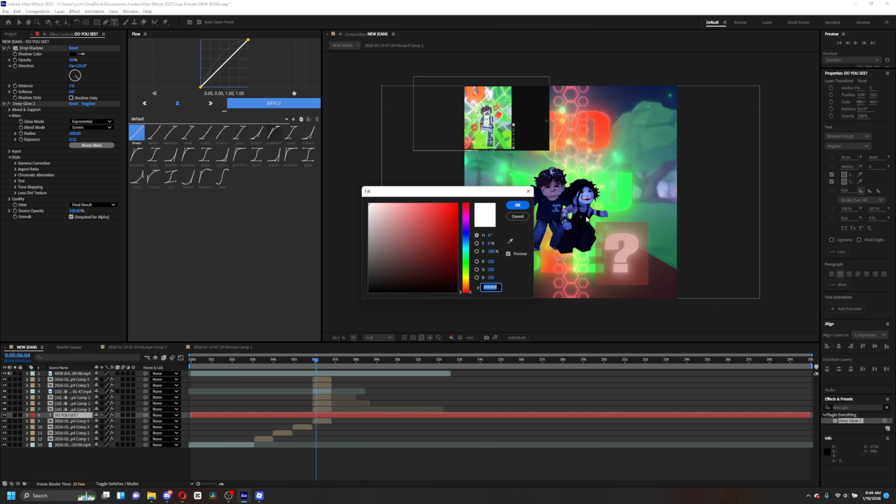
{"action": "left_click", "coordinate": [445, 204]}
{"action": "left_click", "coordinate": [517, 205]}
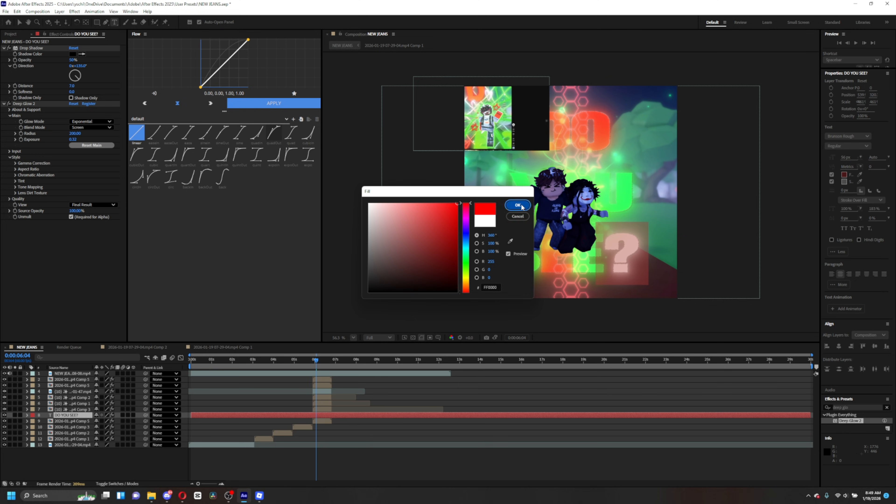
- Split the text layer at 0:00:05:54 and delete the segment before the playhead
{"action": "left_click", "coordinate": [456, 408]}
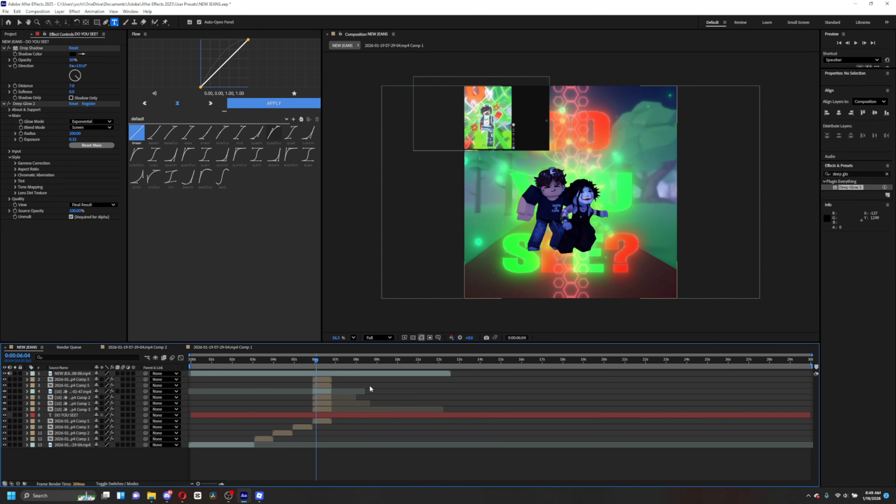
{"action": "left_click_drag", "start_coordinate": [315, 364], "coordinate": [312, 363]}
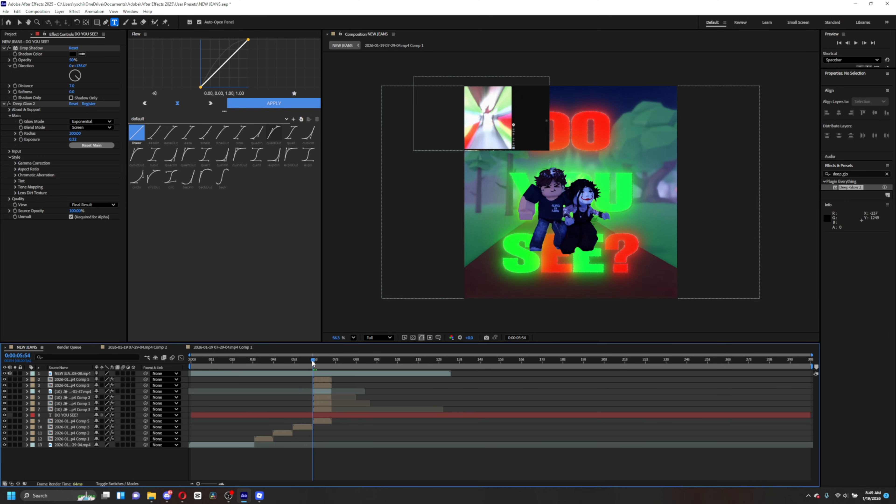
{"action": "left_click", "coordinate": [322, 413]}
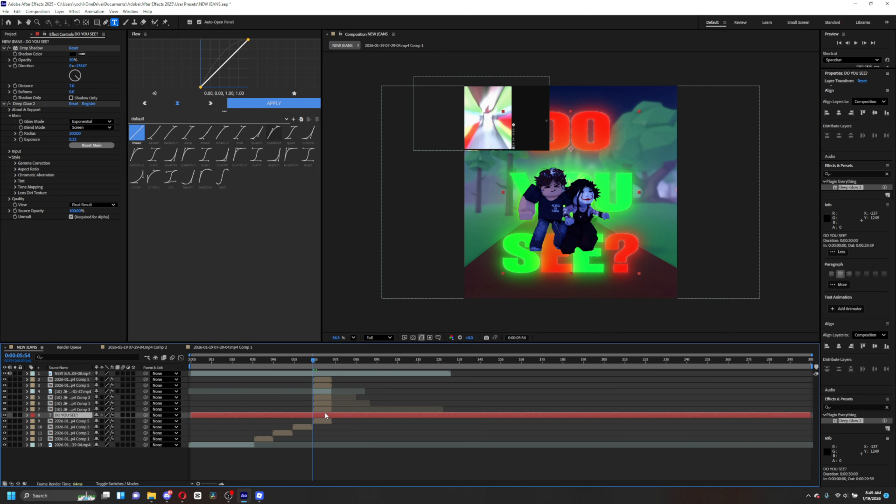
{"action": "key", "text": "ctrl+shift+d"}
{"action": "left_click", "coordinate": [306, 422]}
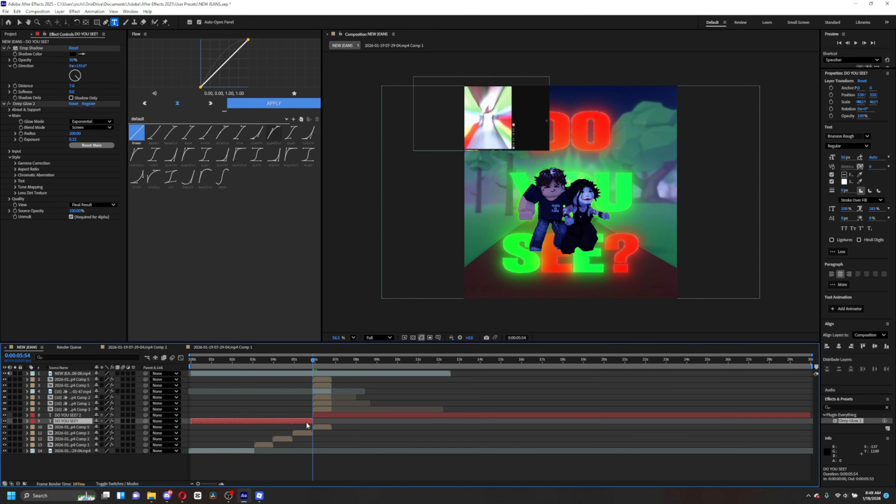
{"action": "key", "text": "Delete"}
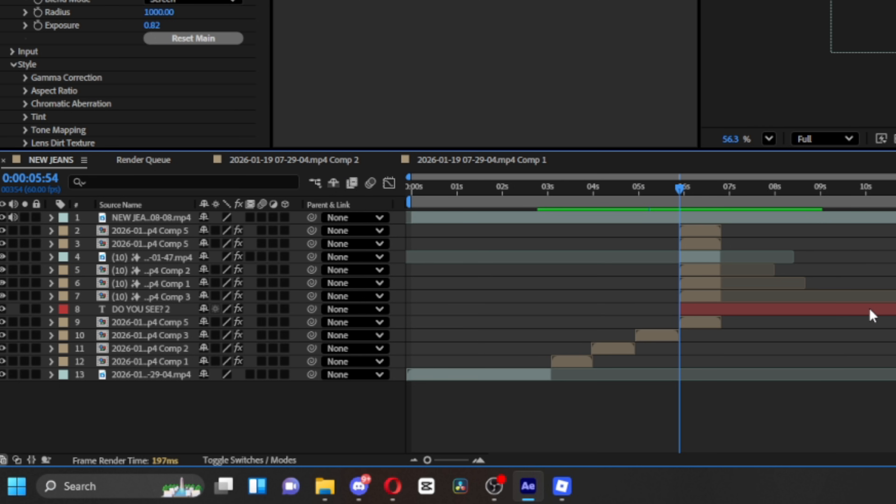
- Add an Opacity text animator to the DO YOU SEE? 2 layer and set its Opacity to 0%
{"action": "left_click", "coordinate": [871, 311]}
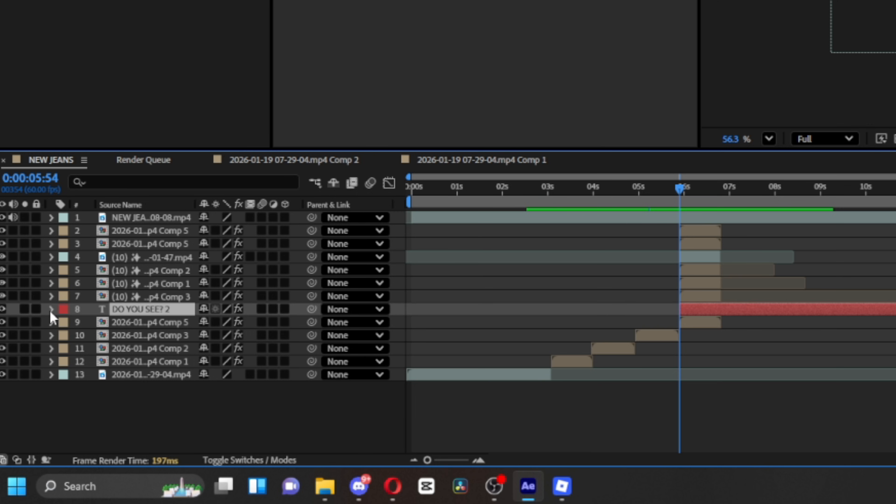
{"action": "left_click", "coordinate": [51, 310]}
{"action": "left_click", "coordinate": [295, 323]}
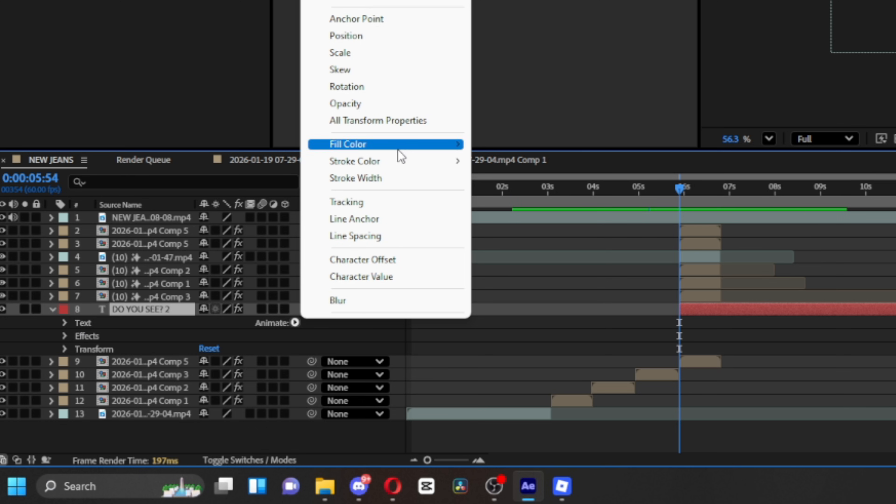
{"action": "mouse_move", "coordinate": [402, 173]}
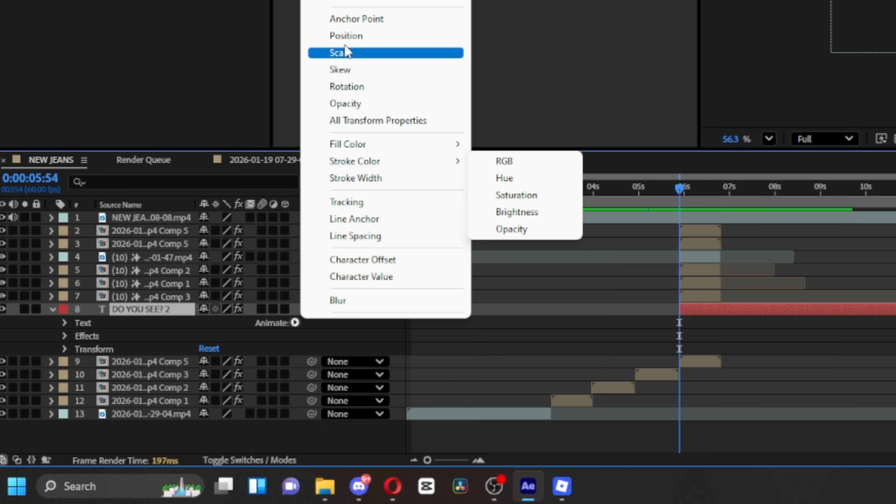
{"action": "left_click", "coordinate": [389, 106]}
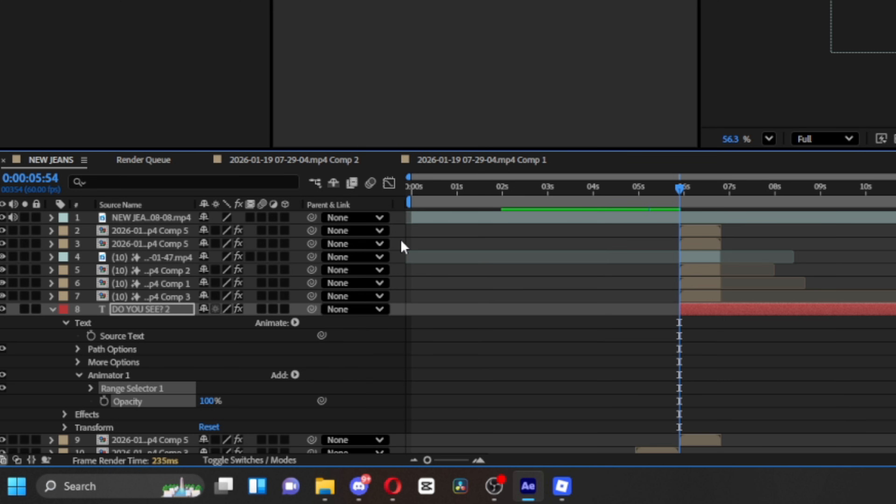
{"action": "left_click_drag", "start_coordinate": [216, 401], "coordinate": [84, 407]}
{"action": "left_click", "coordinate": [91, 388]}
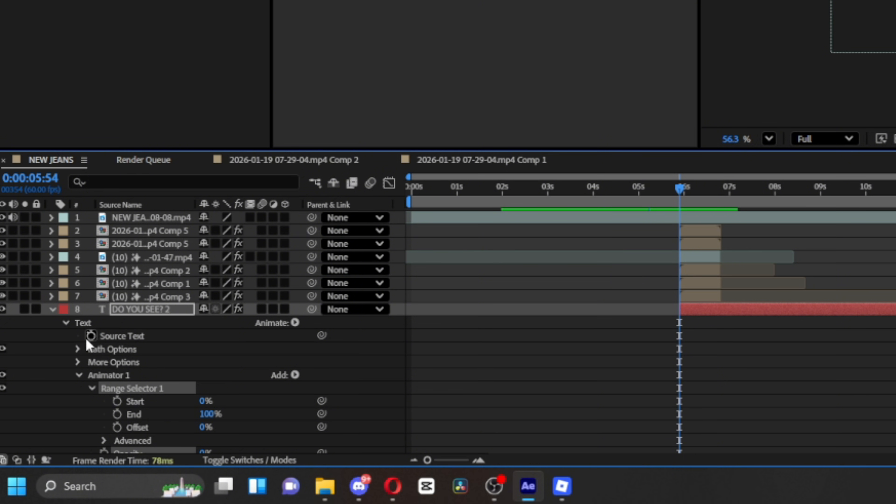
- Keyframe the Range Selector Start at 0% at 0:00:05:54 and 85% at 0:00:06:47
{"action": "scroll", "coordinate": [133, 441], "scroll_direction": "down", "scroll_amount": 3}
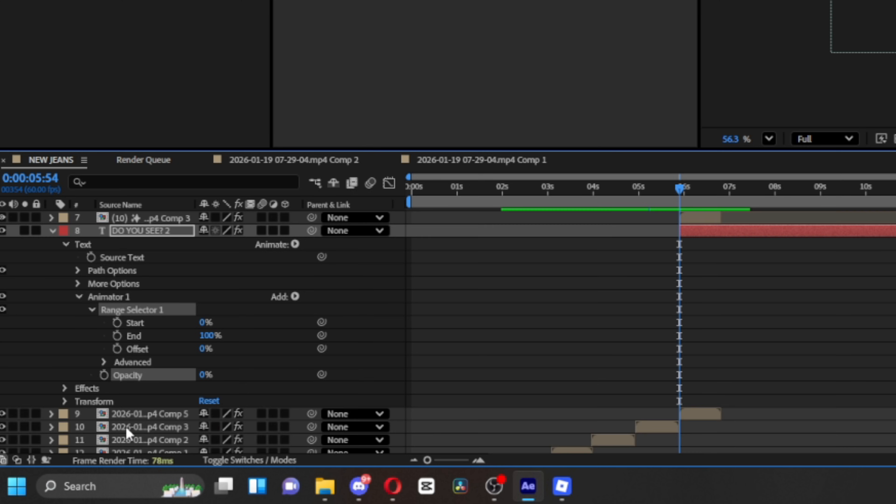
{"action": "left_click", "coordinate": [117, 323]}
{"action": "left_click_drag", "start_coordinate": [680, 191], "coordinate": [719, 198]}
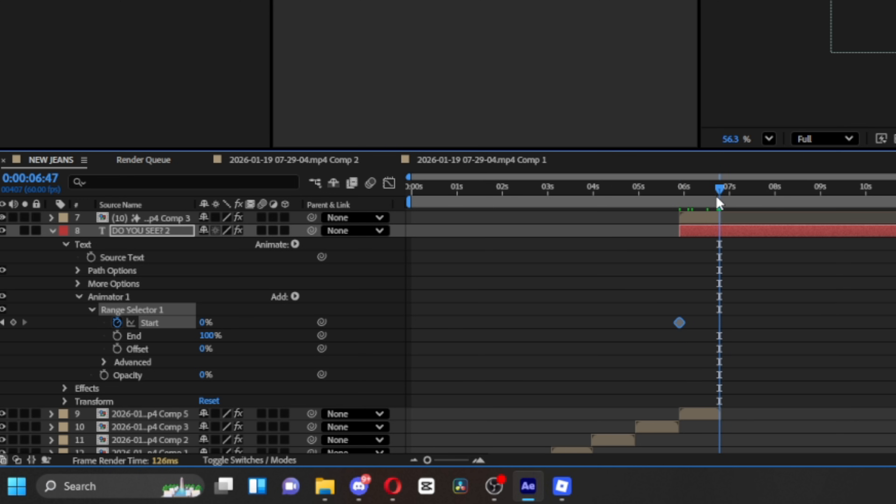
{"action": "left_click", "coordinate": [13, 323]}
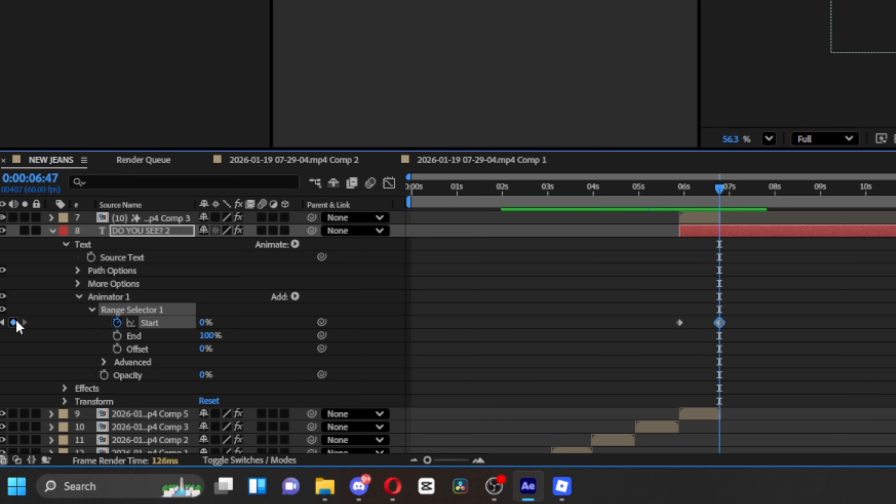
{"action": "left_click", "coordinate": [204, 322]}
{"action": "type", "text": "85"}
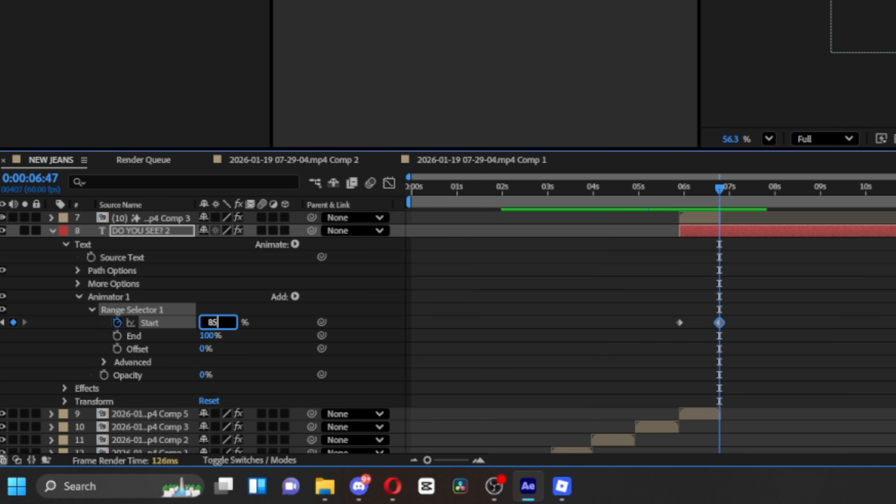
{"action": "key", "text": "Return"}
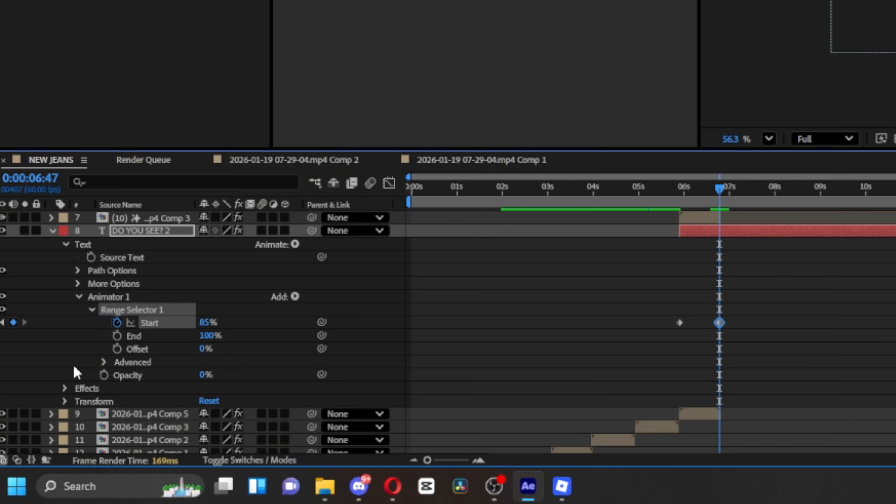
- Turn on Randomize Order in the Range Selector's Advanced options
{"action": "left_click", "coordinate": [103, 362]}
{"action": "scroll", "coordinate": [186, 392], "scroll_direction": "down", "scroll_amount": 4}
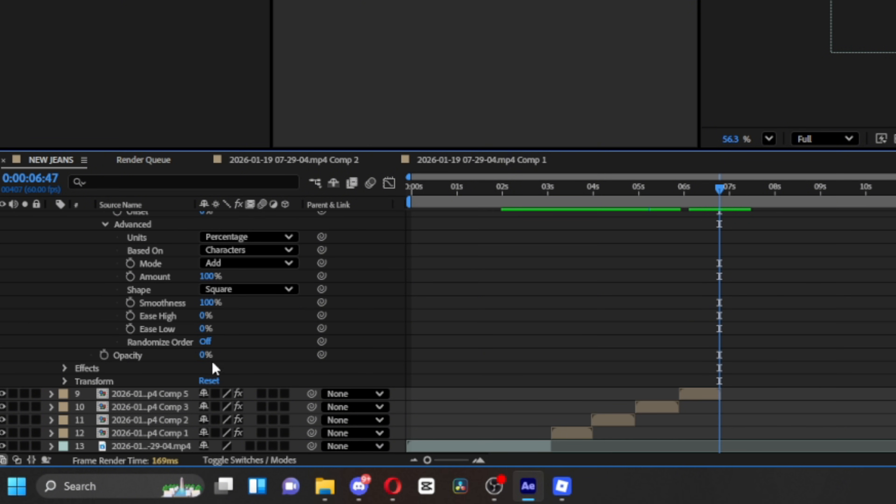
{"action": "left_click", "coordinate": [205, 341]}
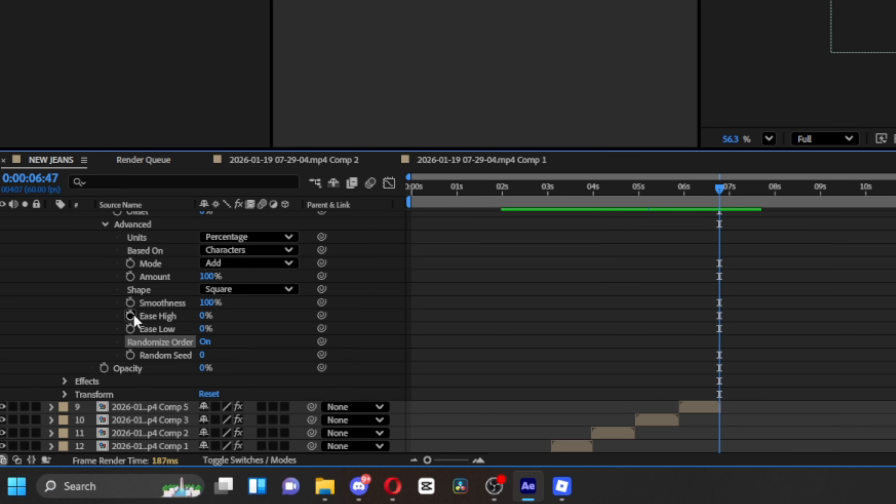
- Add an expression to Random Seed beginning with time*
{"action": "left_click", "coordinate": [131, 354], "text": "alt"}
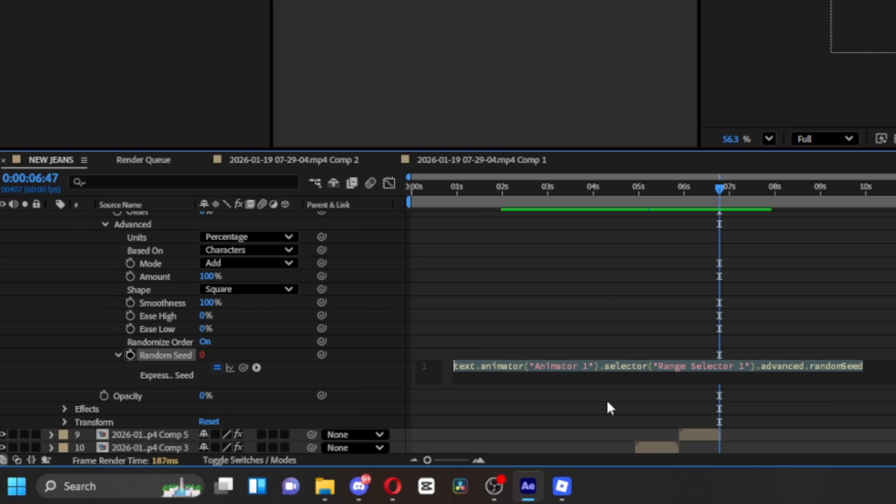
{"action": "type", "text": "time"}
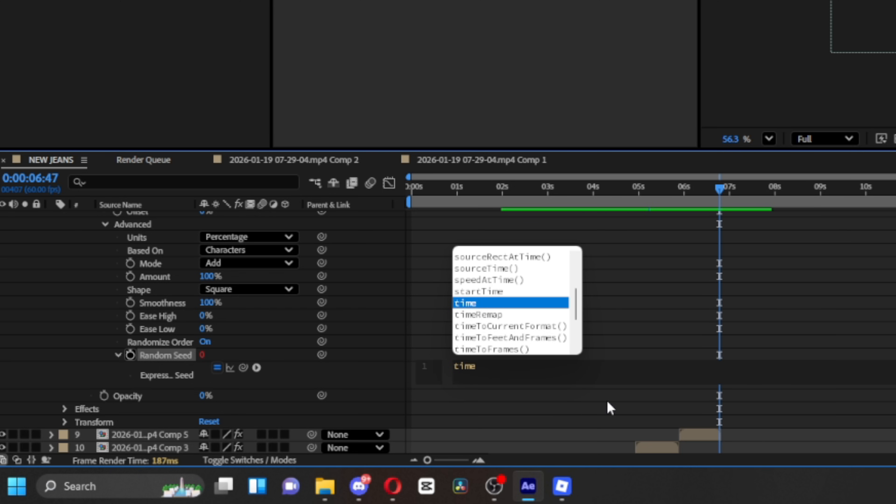
{"action": "type", "text": "*"}
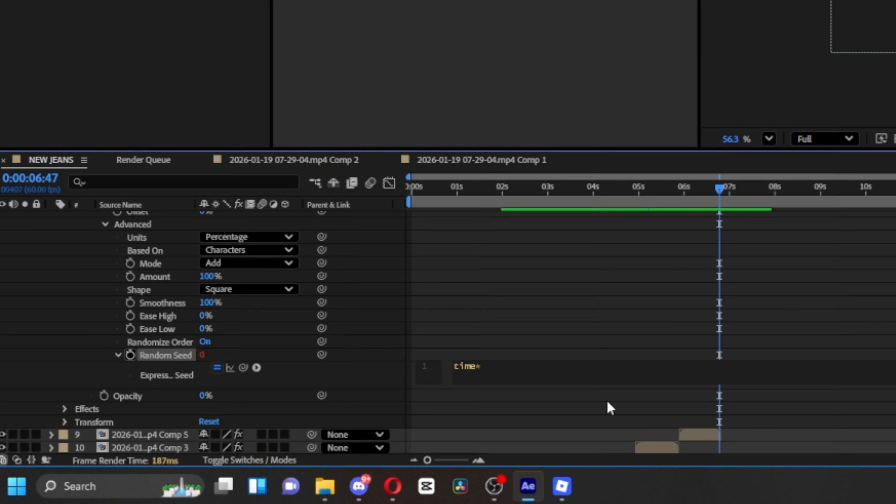
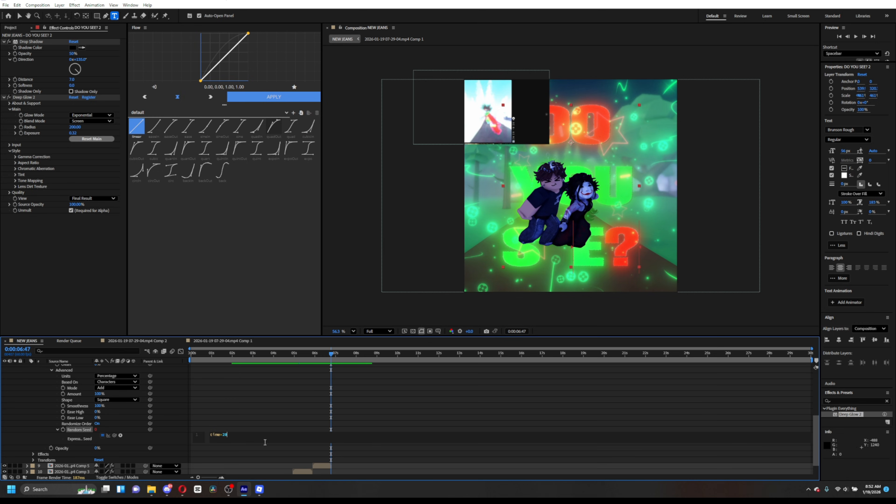
- Scrub through the title's animation around 0:00:06:50 to preview the random reveal and collapse the layer's properties
{"action": "left_click", "coordinate": [288, 405]}
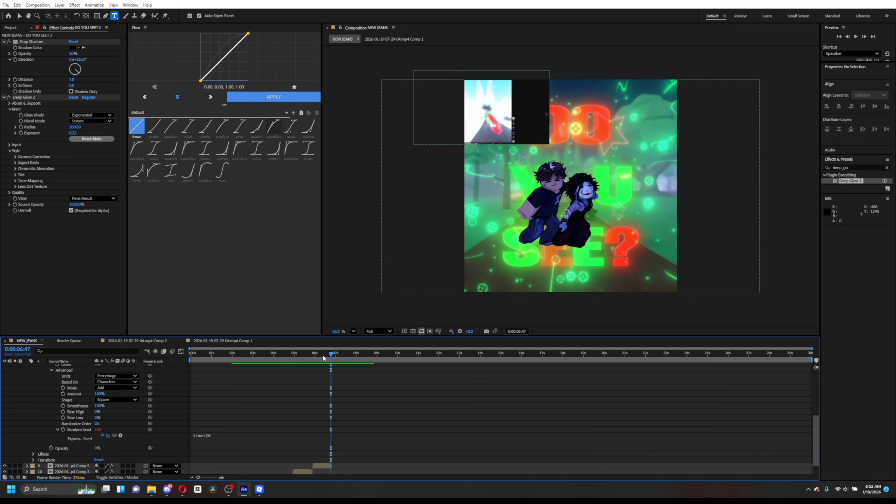
{"action": "left_click_drag", "start_coordinate": [316, 356], "coordinate": [333, 369]}
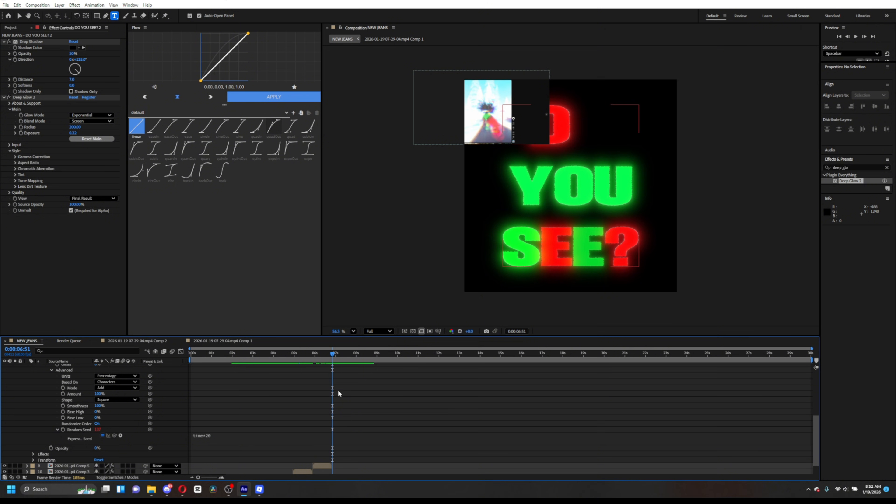
{"action": "scroll", "coordinate": [338, 391], "scroll_direction": "up", "scroll_amount": 5}
{"action": "left_click", "coordinate": [347, 410]}
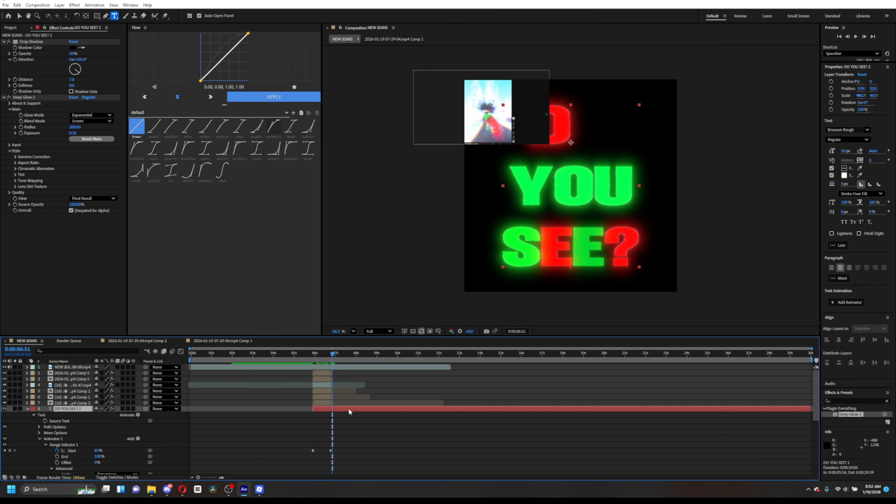
{"action": "left_click", "coordinate": [333, 354]}
{"action": "left_click", "coordinate": [334, 353]}
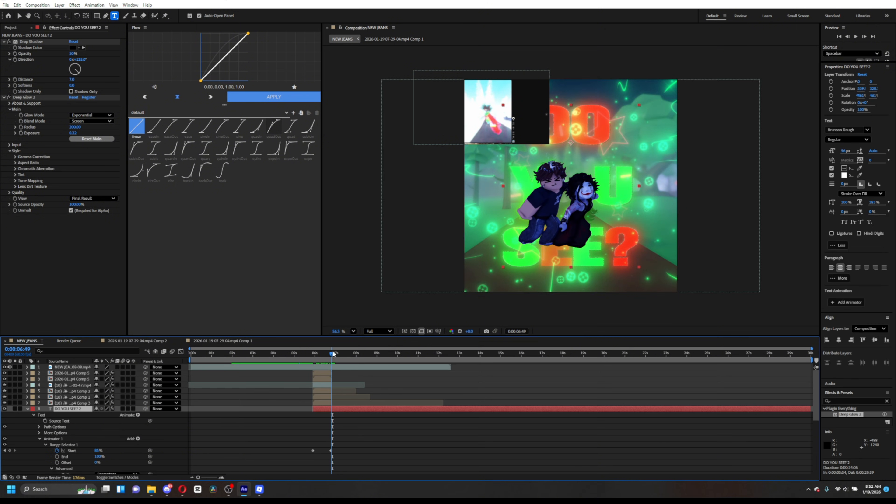
{"action": "left_click", "coordinate": [332, 354]}
{"action": "key", "text": "u"}
{"action": "key", "text": "u"}
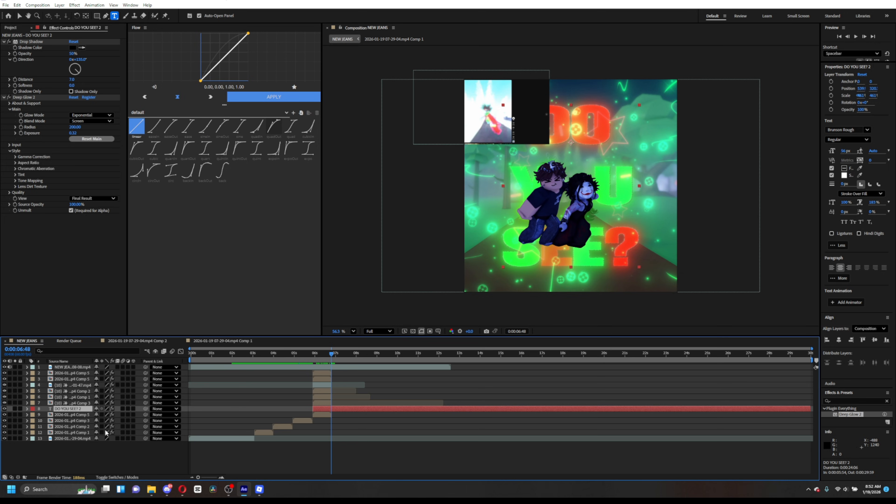
- Split all layers at 0:00:06:48
{"action": "left_click", "coordinate": [366, 466]}
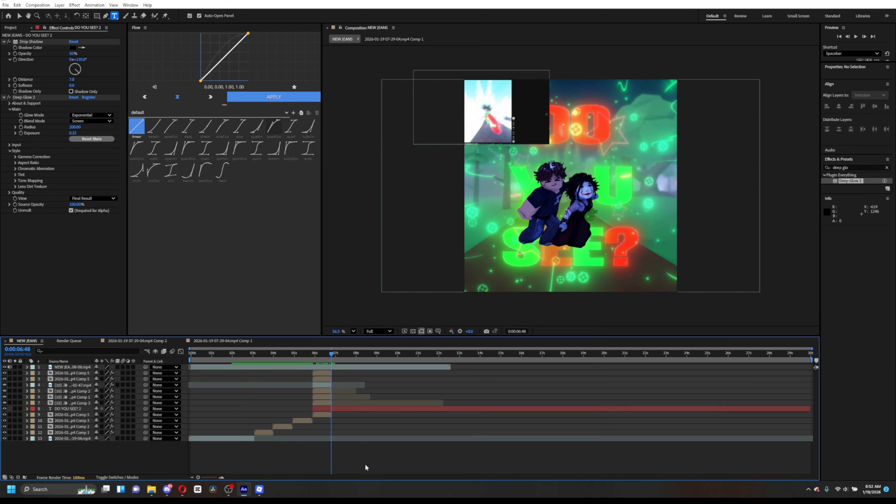
{"action": "left_click", "coordinate": [344, 368]}
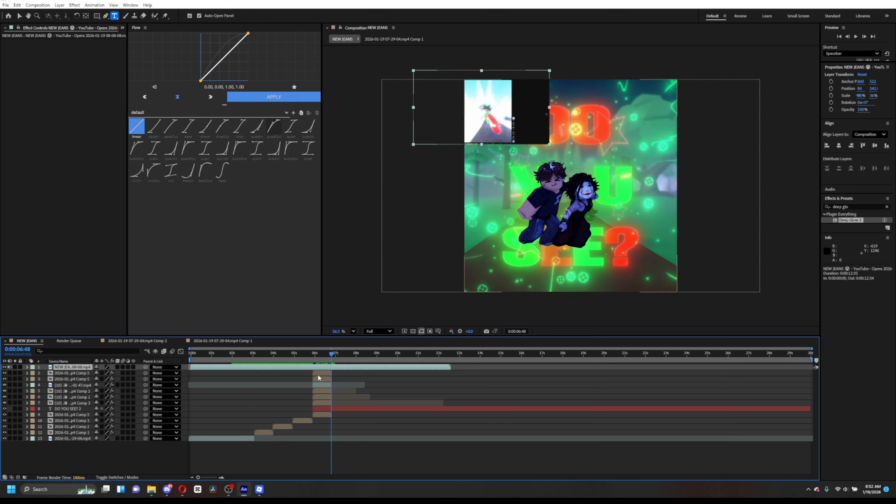
{"action": "mouse_move", "coordinate": [83, 367]}
{"action": "left_mouse_down"}
{"action": "mouse_move", "coordinate": [86, 403]}
{"action": "mouse_move", "coordinate": [89, 369]}
{"action": "left_mouse_up"}
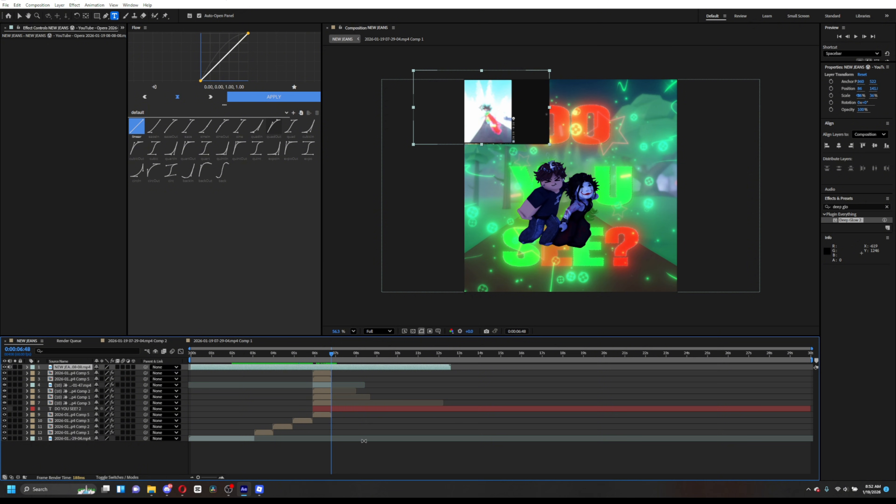
{"action": "left_click", "coordinate": [343, 468]}
{"action": "left_click", "coordinate": [329, 402]}
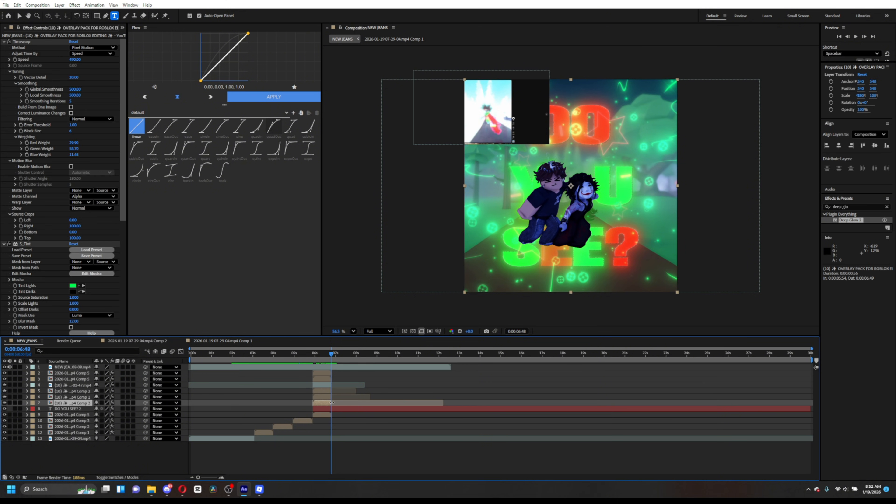
{"action": "left_click", "coordinate": [370, 461]}
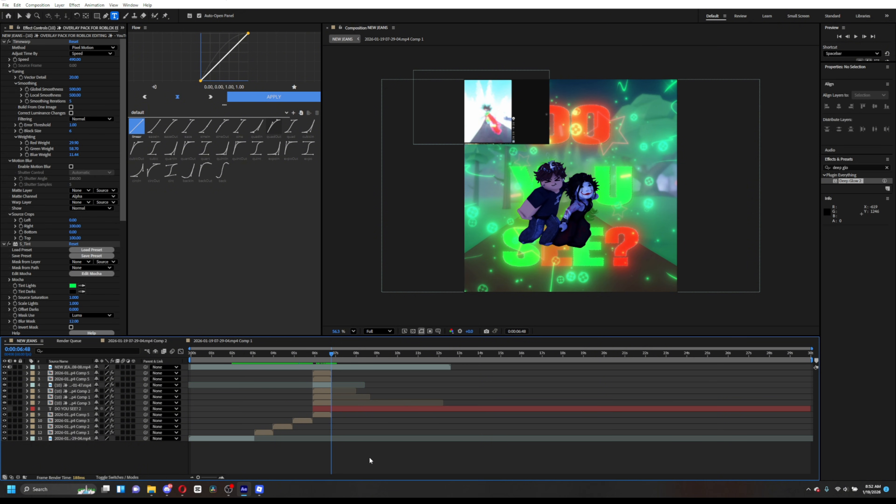
{"action": "key", "text": "ctrl+shift+d"}
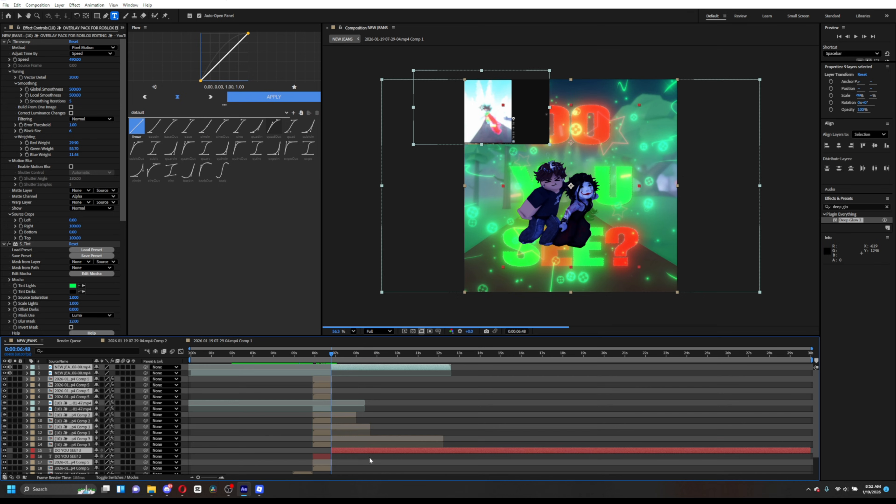
- Delete the split-off overlay, roto and title layer segments that start at 0:00:06:48
{"action": "left_click", "coordinate": [333, 410]}
{"action": "left_click", "coordinate": [346, 407]}
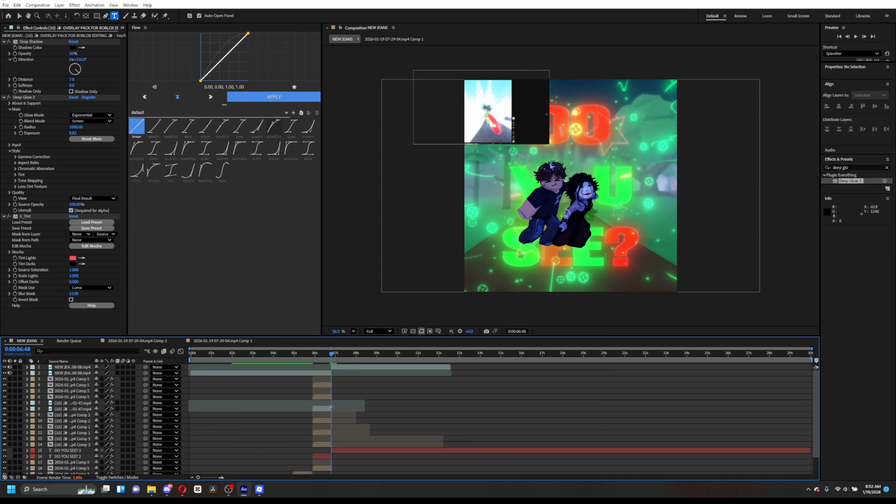
{"action": "left_click", "coordinate": [331, 411]}
{"action": "left_click", "coordinate": [332, 397]}
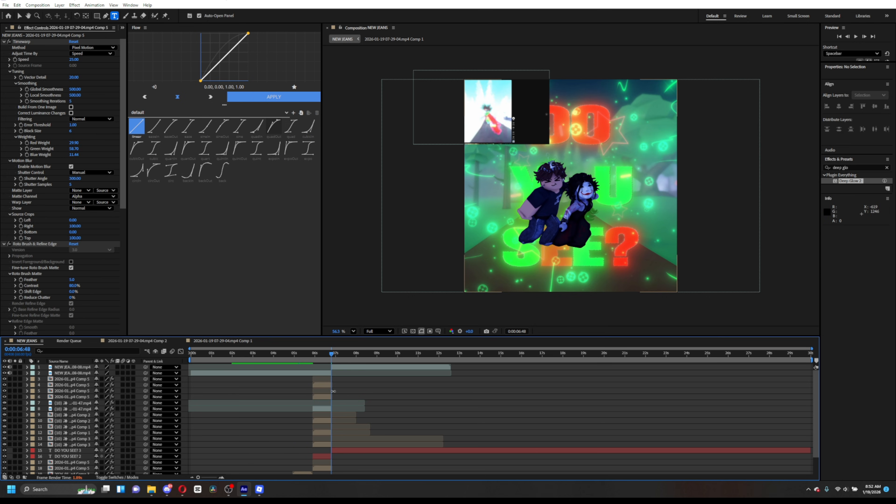
{"action": "key", "text": "Delete"}
{"action": "left_click", "coordinate": [331, 379]}
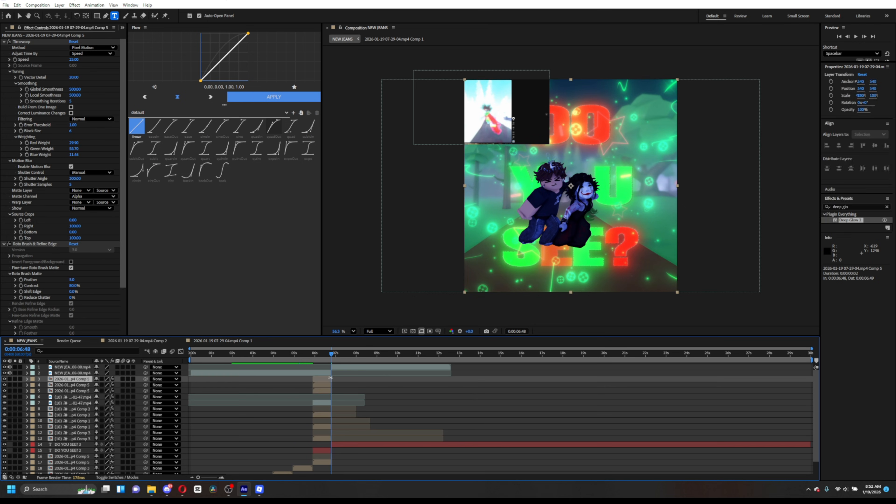
{"action": "key", "text": "Delete"}
{"action": "left_click", "coordinate": [337, 391]}
{"action": "key", "text": "Delete"}
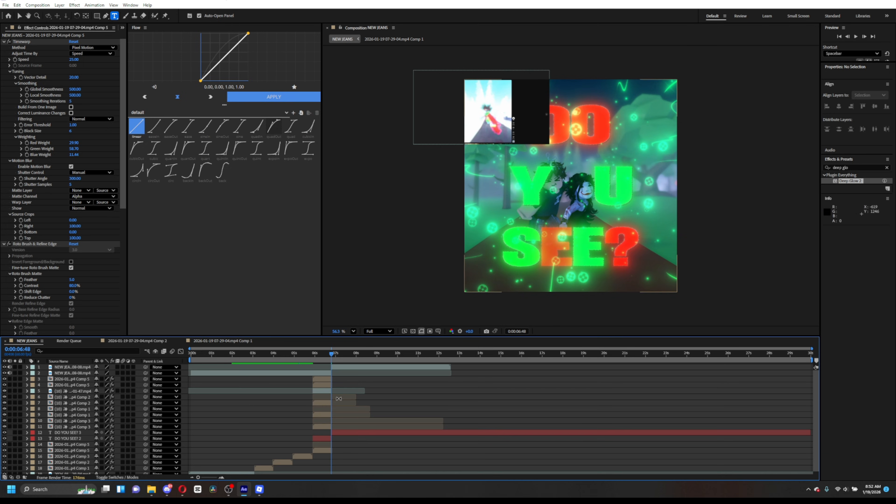
{"action": "left_click", "coordinate": [332, 397]}
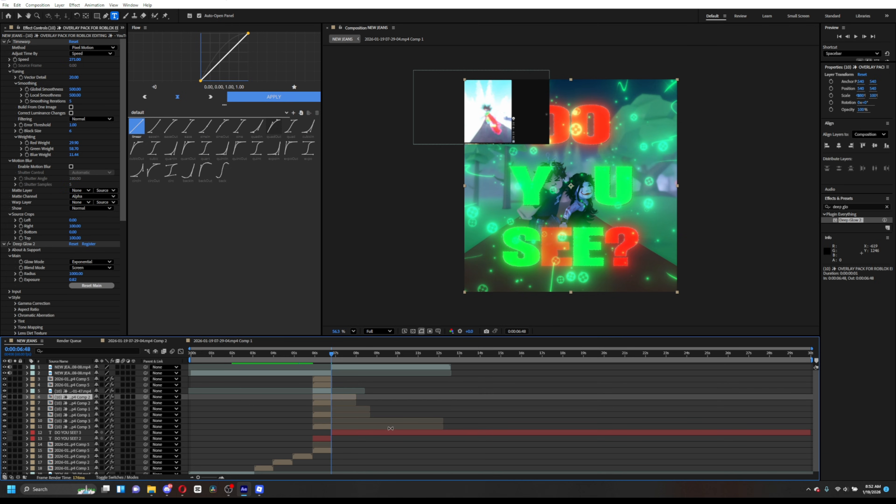
{"action": "key", "text": "Delete"}
{"action": "left_click", "coordinate": [332, 403]}
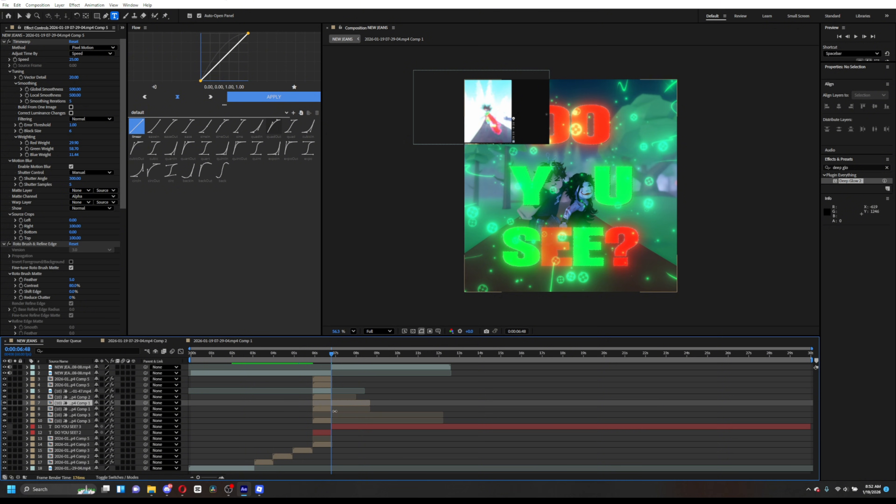
{"action": "key", "text": "Delete"}
{"action": "left_click", "coordinate": [333, 409]}
{"action": "key", "text": "Delete"}
{"action": "left_click", "coordinate": [334, 415]}
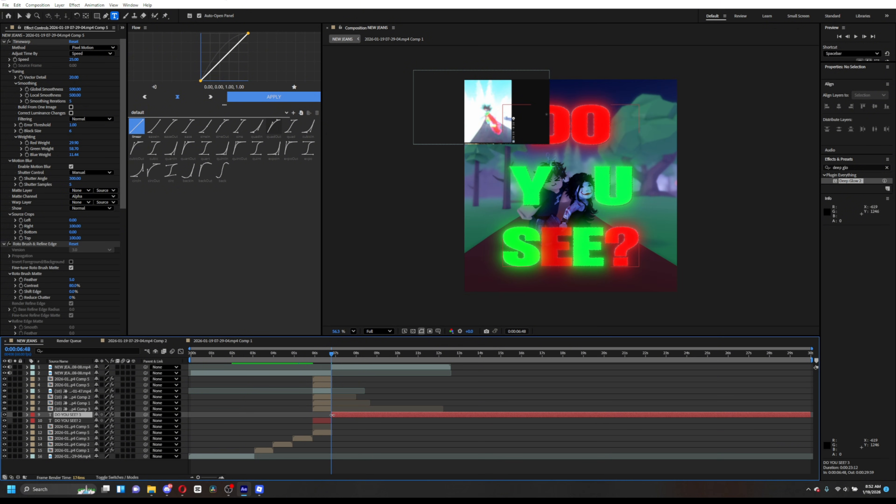
{"action": "key", "text": "Delete"}
- Delete the clip segment under the playhead at 0:00:06:07
{"action": "left_click_drag", "start_coordinate": [333, 358], "coordinate": [317, 410]}
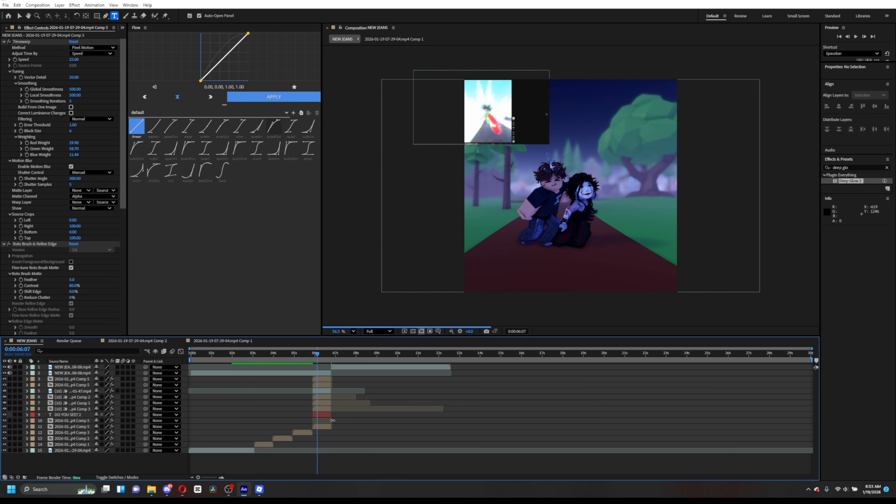
{"action": "left_click", "coordinate": [322, 421]}
{"action": "key", "text": "Delete"}
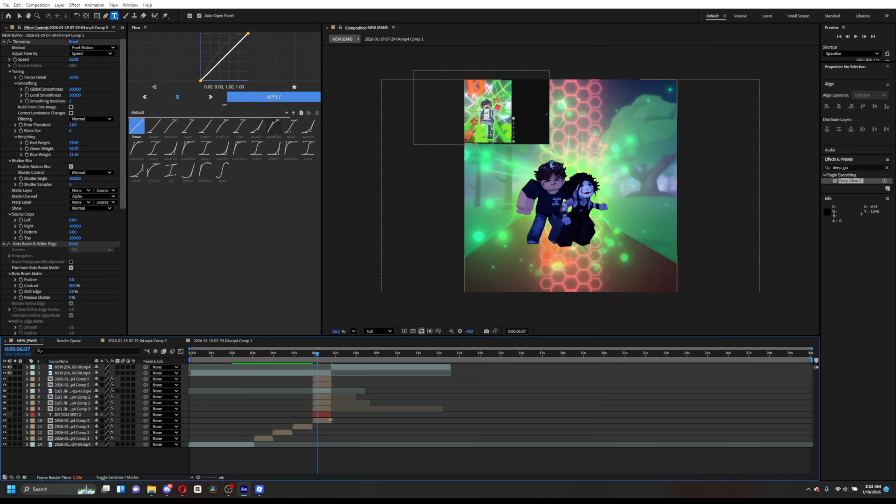
- Select the eight stacked layers ending at the playhead and pre-compose them
{"action": "left_click", "coordinate": [325, 422]}
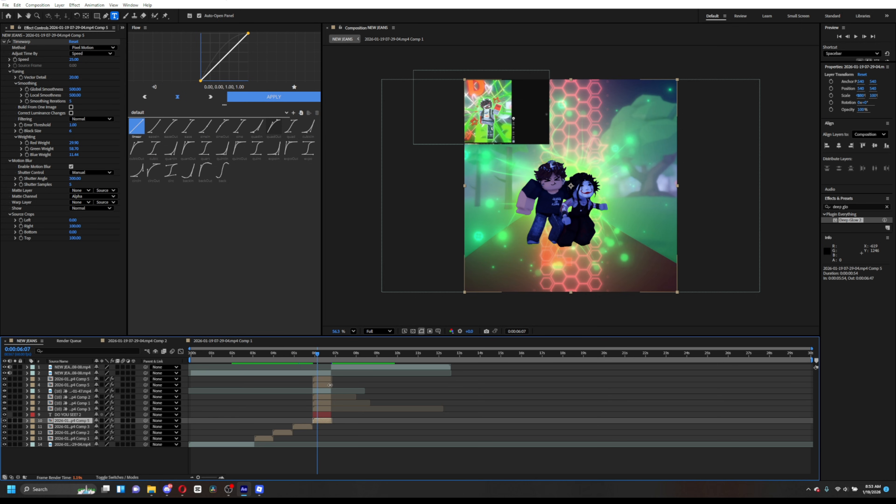
{"action": "left_click", "coordinate": [326, 381], "text": "shift"}
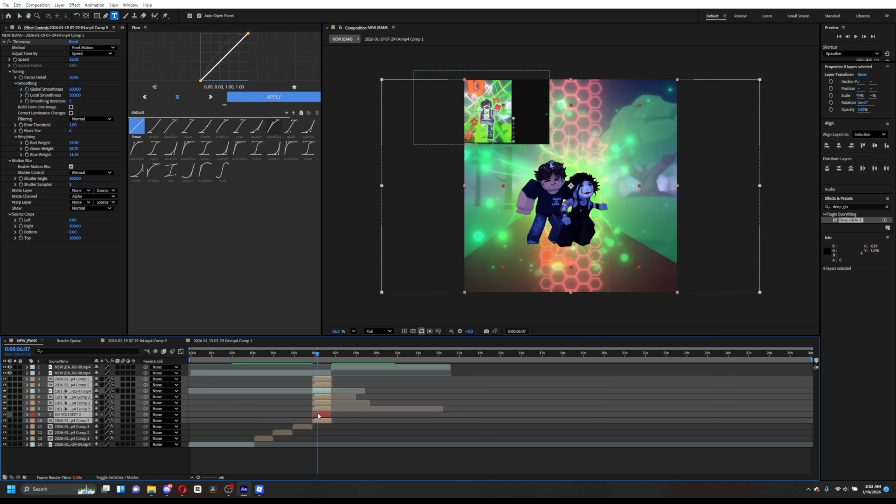
{"action": "right_click", "coordinate": [320, 420]}
{"action": "left_click", "coordinate": [357, 372]}
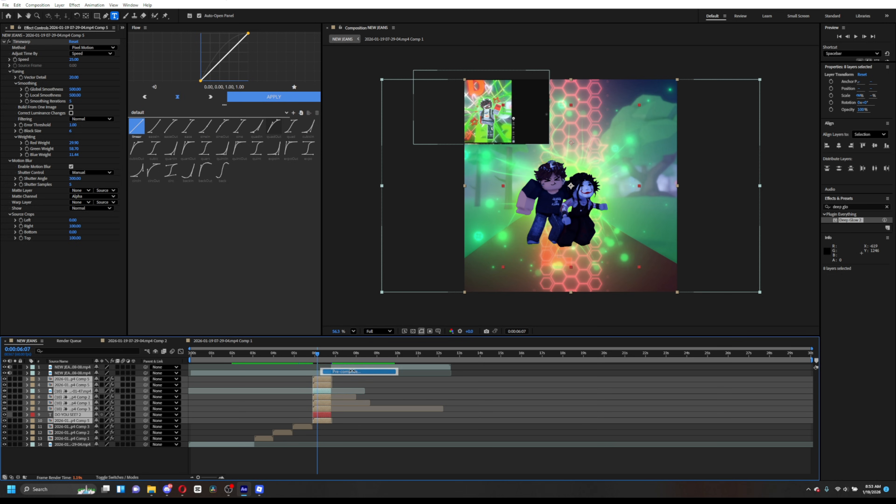
{"action": "left_click", "coordinate": [481, 292]}
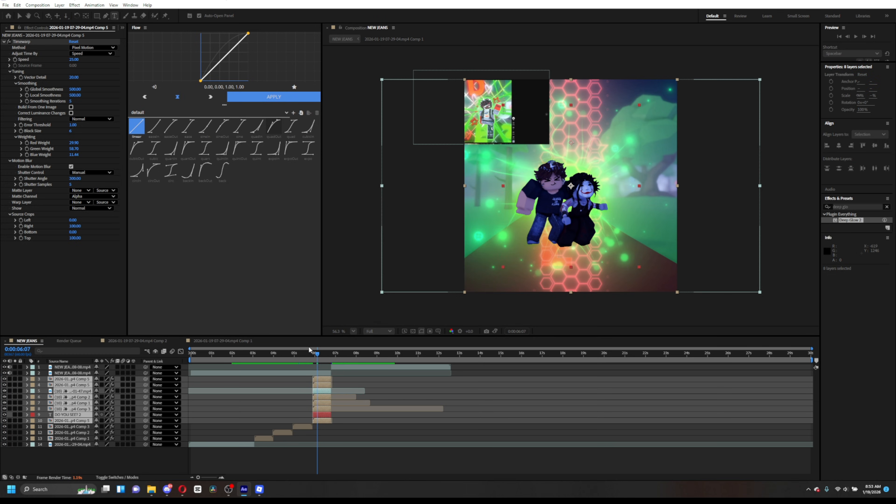
- Search the effects and presets for warp
{"action": "left_click_drag", "start_coordinate": [316, 355], "coordinate": [304, 394]}
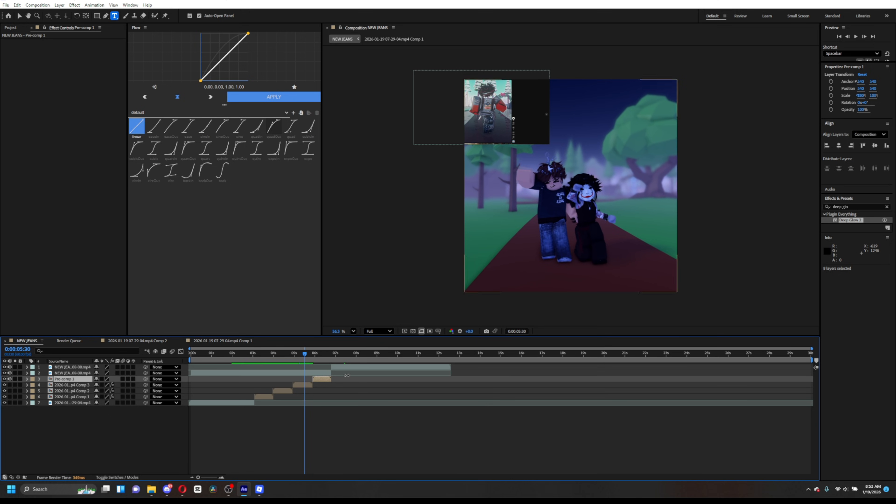
{"action": "left_click_drag", "start_coordinate": [854, 208], "coordinate": [820, 209]}
{"action": "type", "text": "warp"}
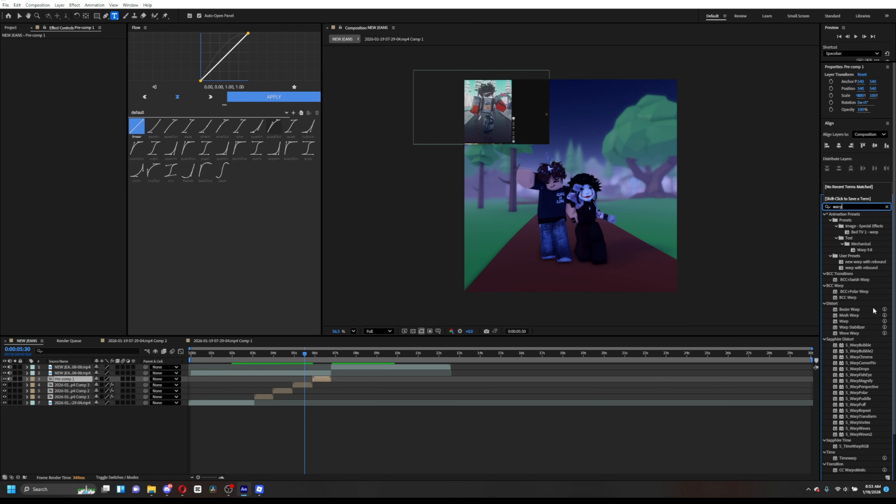
{"action": "scroll", "coordinate": [859, 326], "scroll_direction": "down", "scroll_amount": 5}
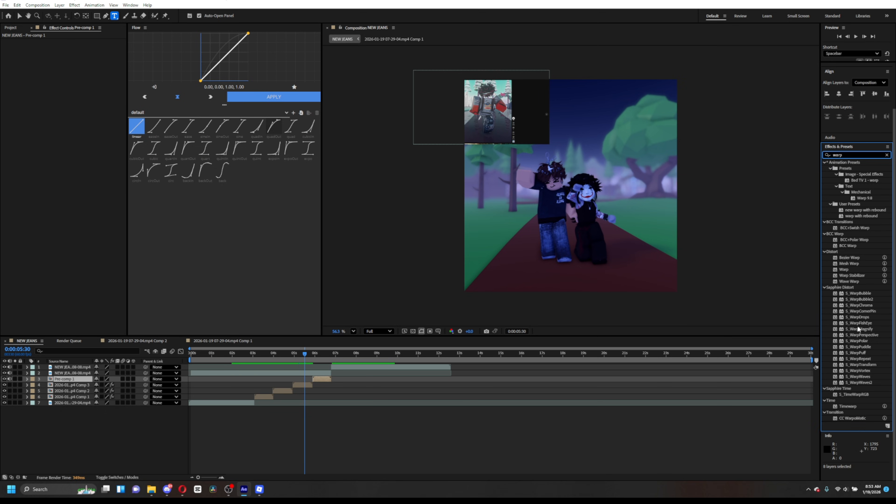
{"action": "scroll", "coordinate": [860, 326], "scroll_direction": "up", "scroll_amount": 4}
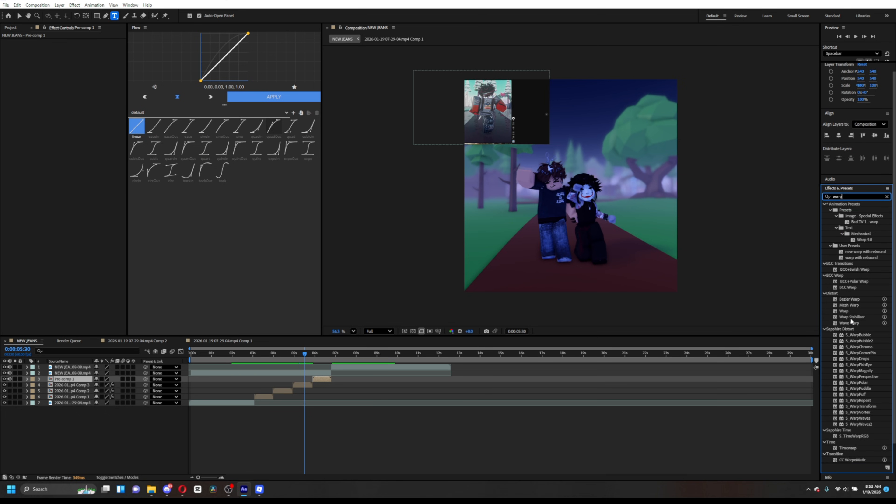
- Add a new adjustment layer above the pre-comp at 0:00:05:31
{"action": "left_click_drag", "start_coordinate": [305, 353], "coordinate": [304, 376]}
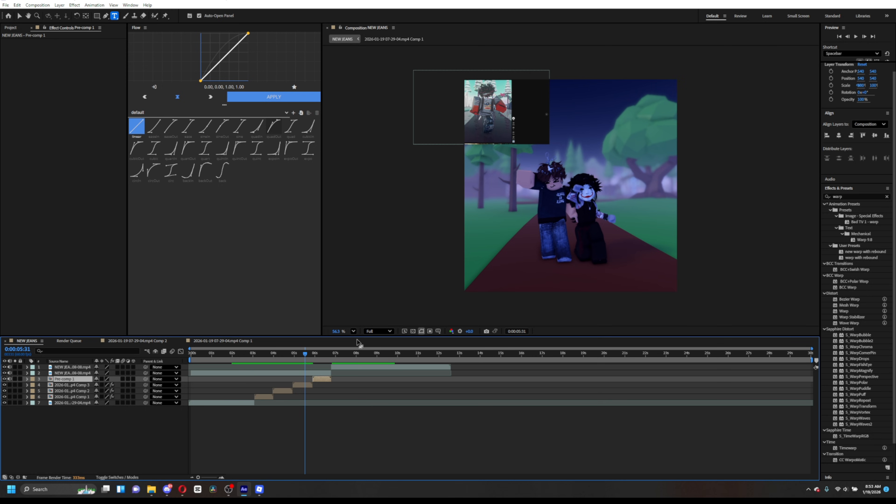
{"action": "left_click", "coordinate": [295, 377]}
{"action": "left_click", "coordinate": [296, 373]}
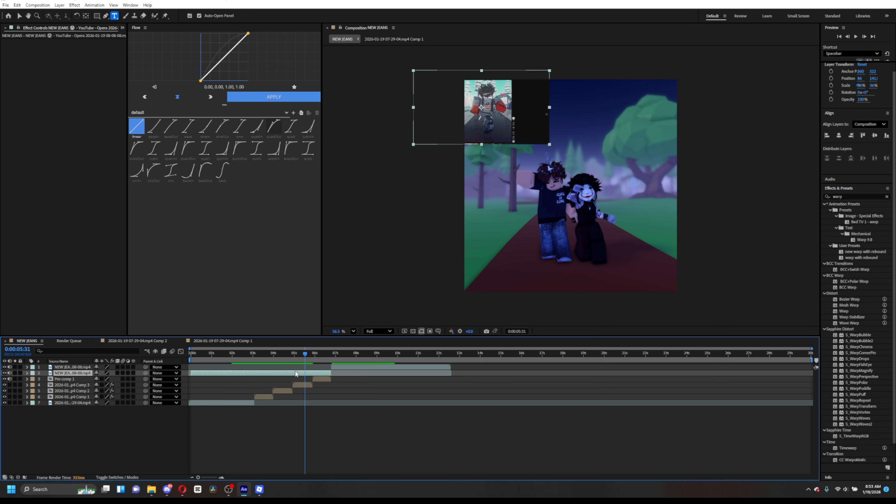
{"action": "left_click", "coordinate": [323, 381]}
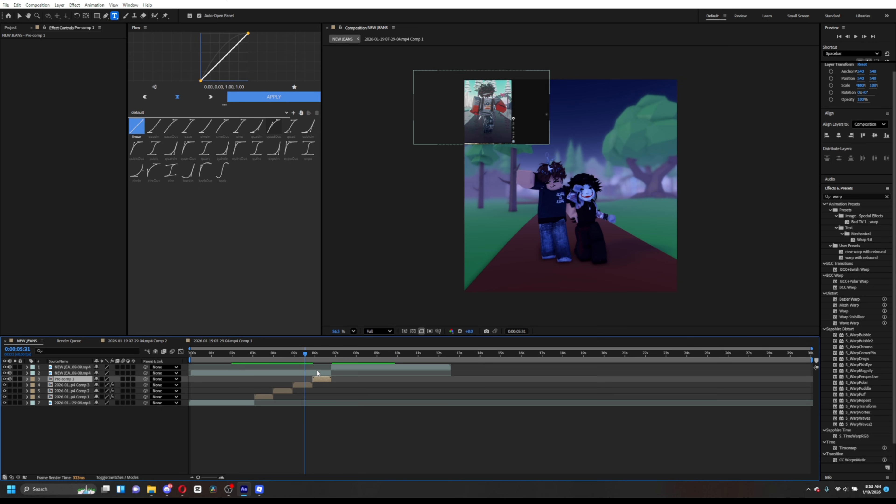
{"action": "key", "text": "ctrl+alt+y"}
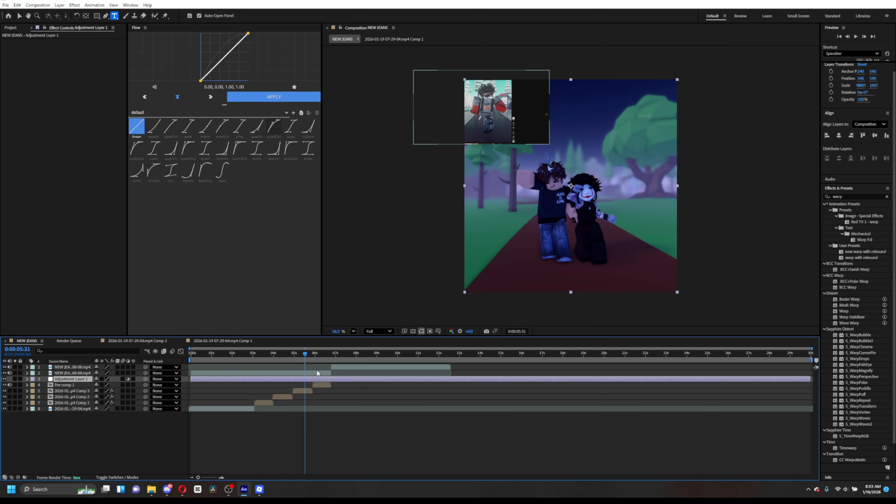
- Remove the adjustment layer's part before 0:00:05:31 and apply the new warp with rebound preset to it
{"action": "key", "text": "ctrl+shift+d"}
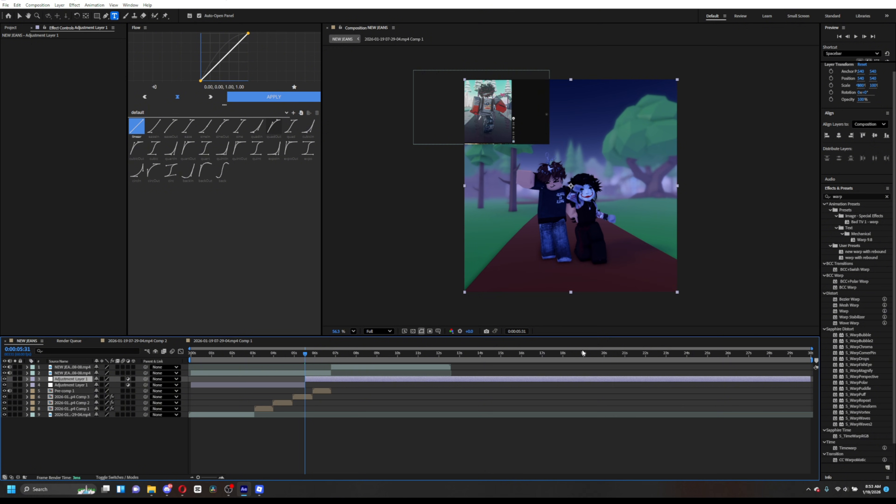
{"action": "left_click", "coordinate": [289, 385]}
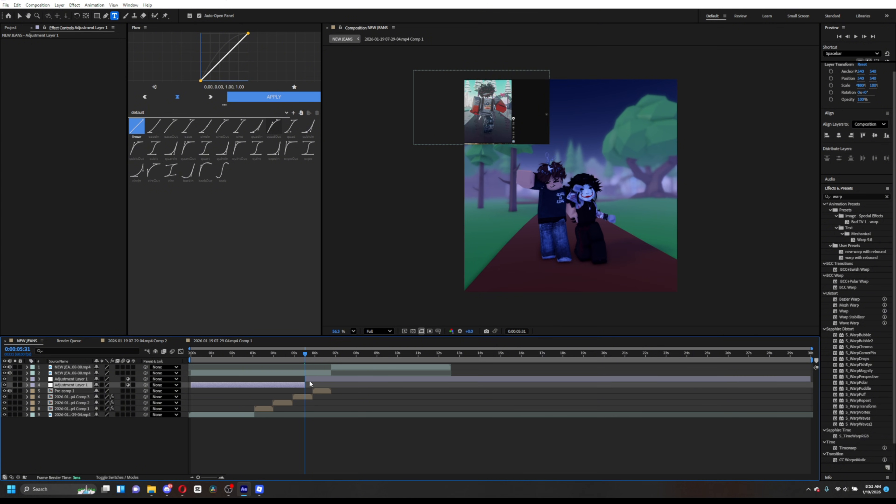
{"action": "key", "text": "Delete"}
{"action": "left_click_drag", "start_coordinate": [862, 215], "coordinate": [318, 373]}
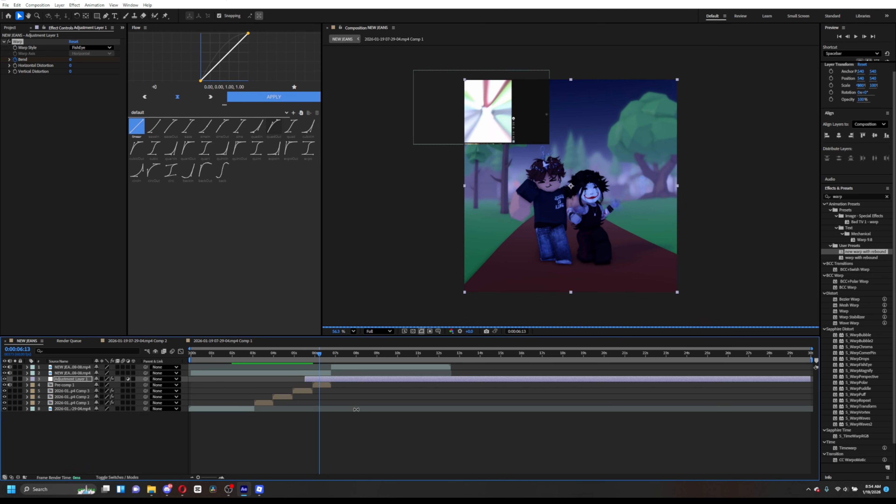
- Trim the new warp adjustment layer so it ends at 0:00:06:47
{"action": "left_click", "coordinate": [377, 430]}
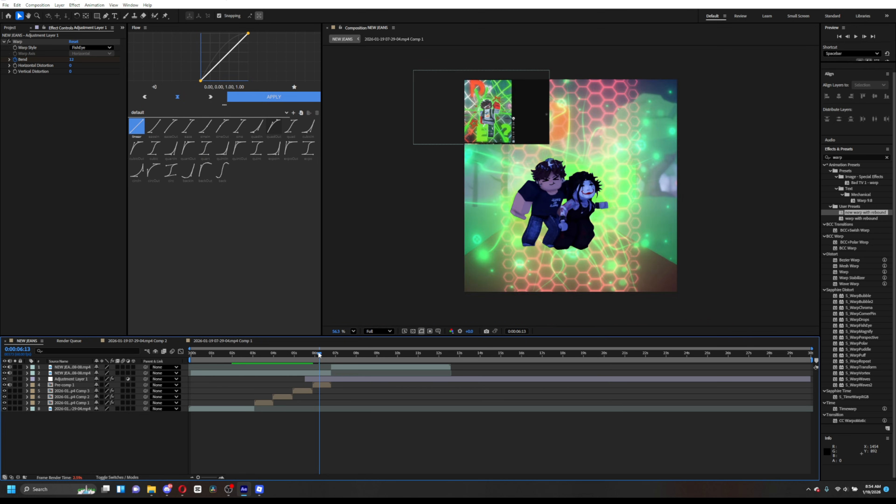
{"action": "left_click_drag", "start_coordinate": [318, 355], "coordinate": [306, 355]}
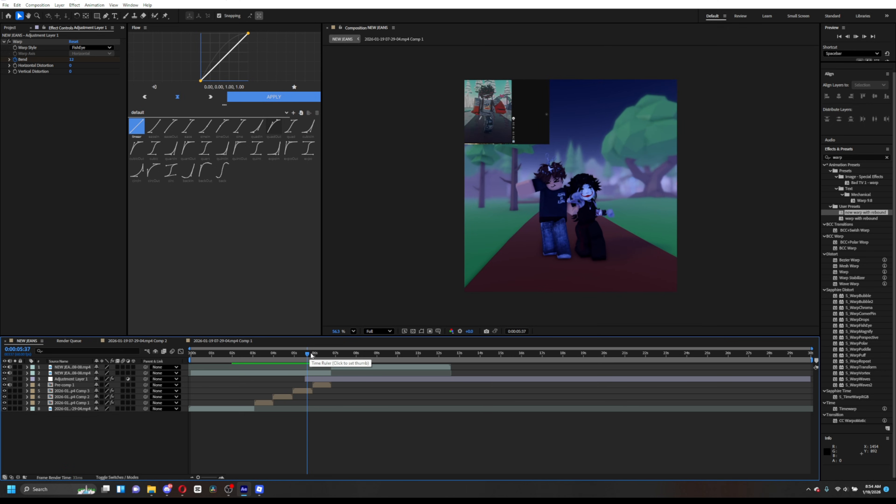
{"action": "left_click_drag", "start_coordinate": [308, 357], "coordinate": [311, 357]}
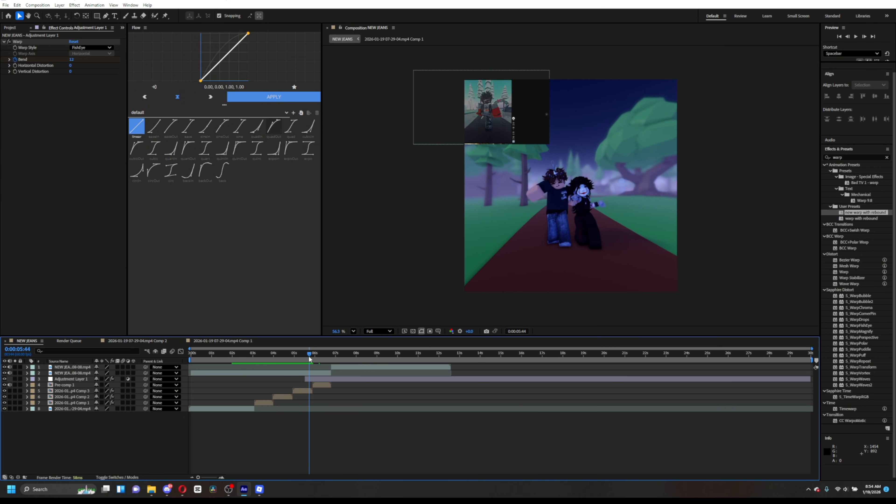
{"action": "key", "text": "u"}
{"action": "left_click", "coordinate": [326, 380]}
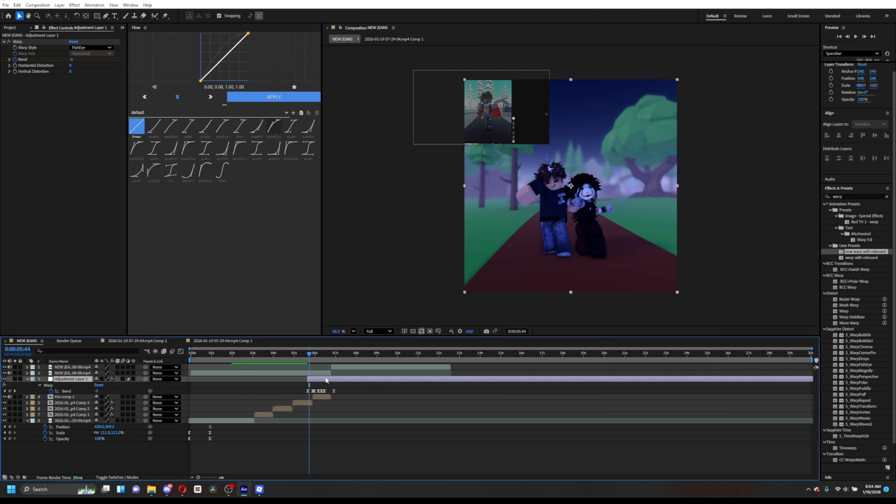
{"action": "left_click_drag", "start_coordinate": [311, 353], "coordinate": [331, 362]}
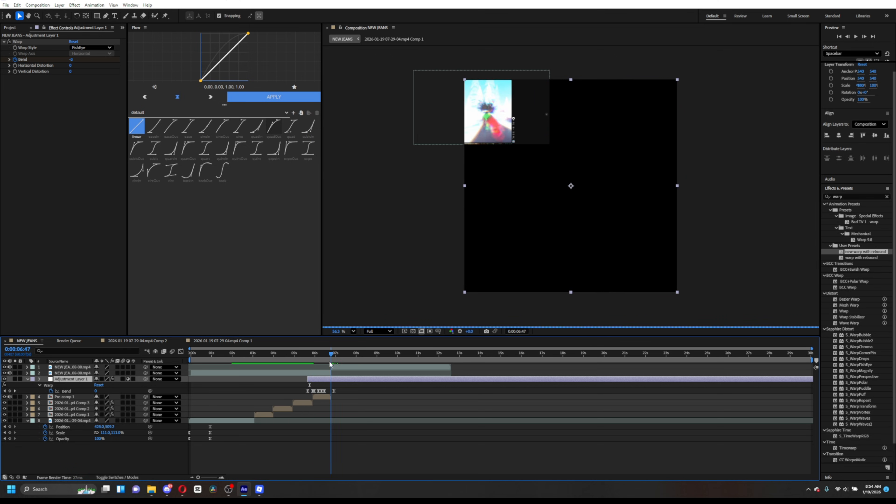
{"action": "left_click", "coordinate": [331, 391]}
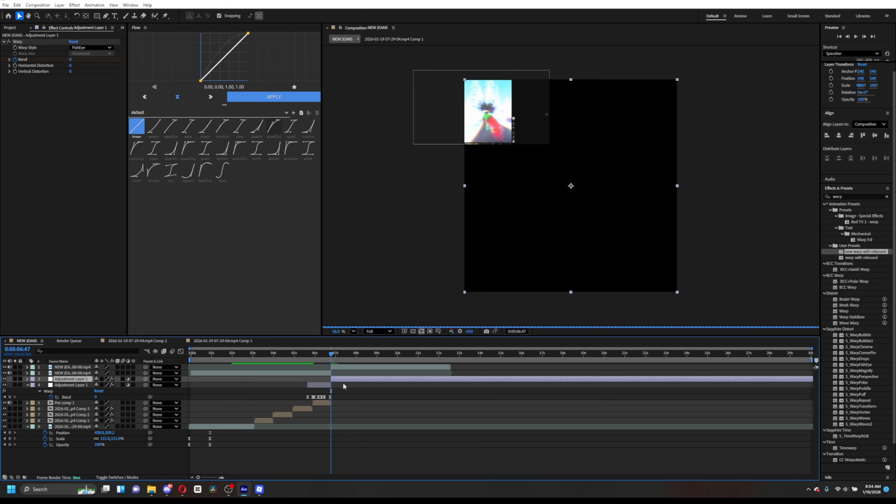
{"action": "key", "text": "alt+bracketright"}
{"action": "left_click", "coordinate": [321, 380]}
{"action": "key", "text": "u"}
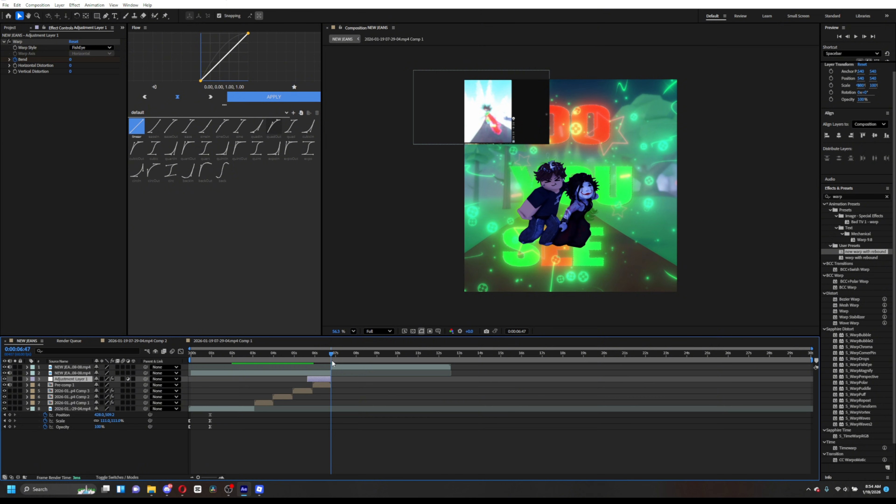
- Keyframe the Comp 3 layer's opacity fading from 100% at 0:00:05:37 to 0% at 0:00:05:52
{"action": "left_click_drag", "start_coordinate": [332, 360], "coordinate": [309, 354]}
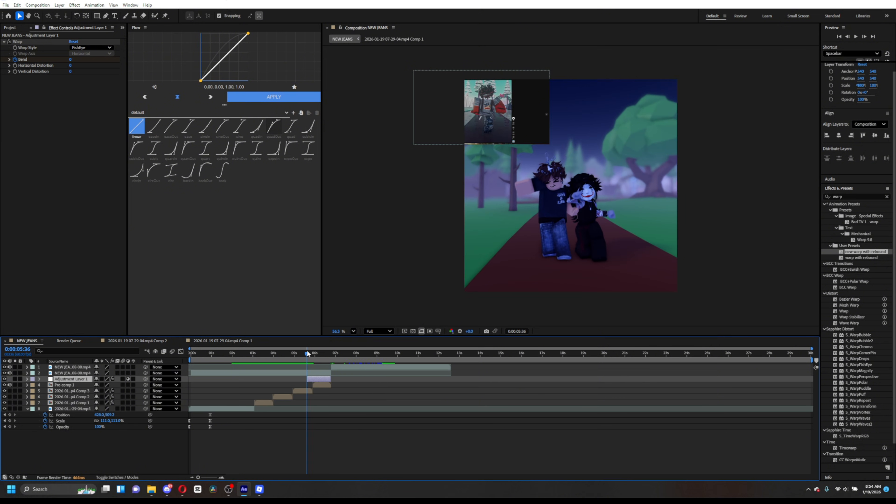
{"action": "left_click_drag", "start_coordinate": [309, 356], "coordinate": [308, 356]}
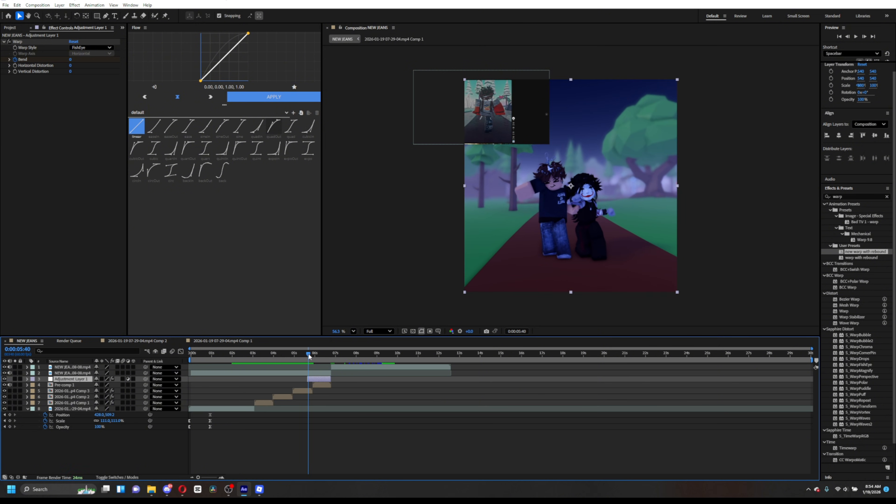
{"action": "left_click", "coordinate": [308, 392]}
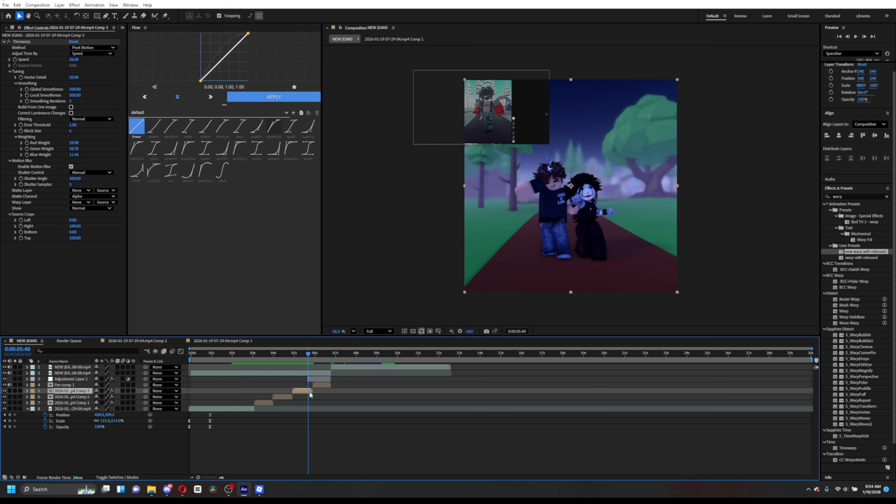
{"action": "key", "text": "t"}
{"action": "left_click_drag", "start_coordinate": [309, 354], "coordinate": [308, 354]}
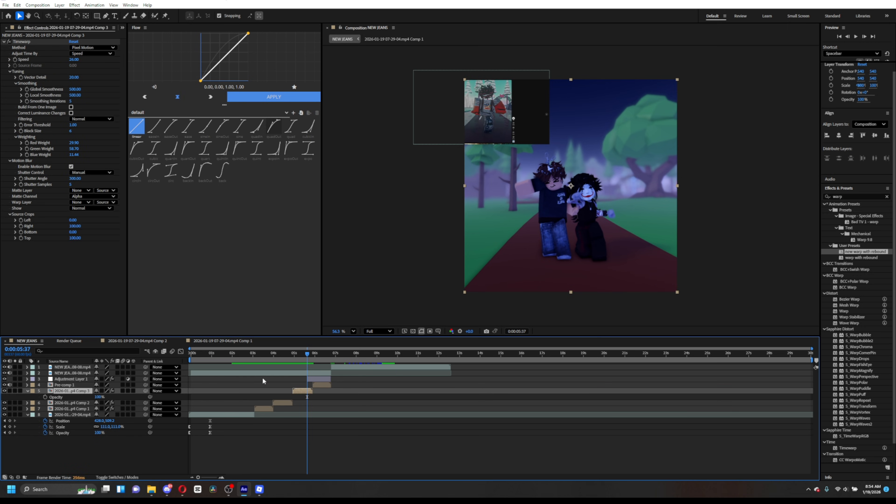
{"action": "left_click", "coordinate": [48, 398]}
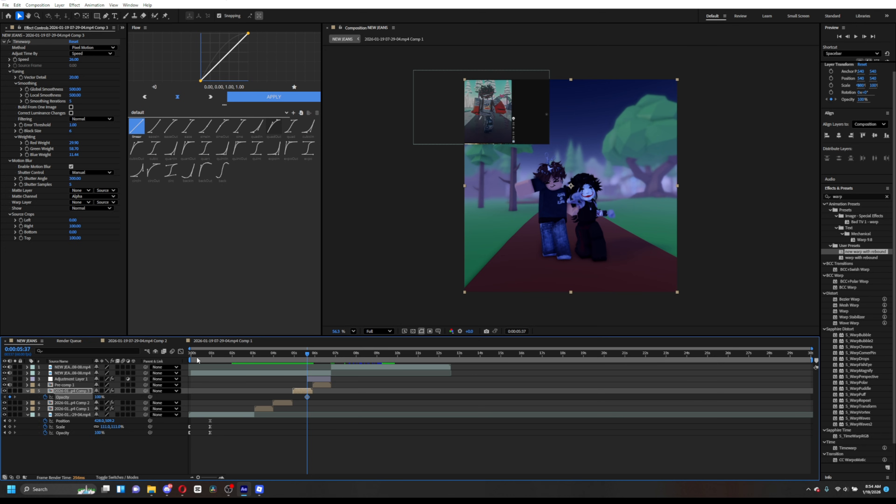
{"action": "left_click", "coordinate": [311, 363]}
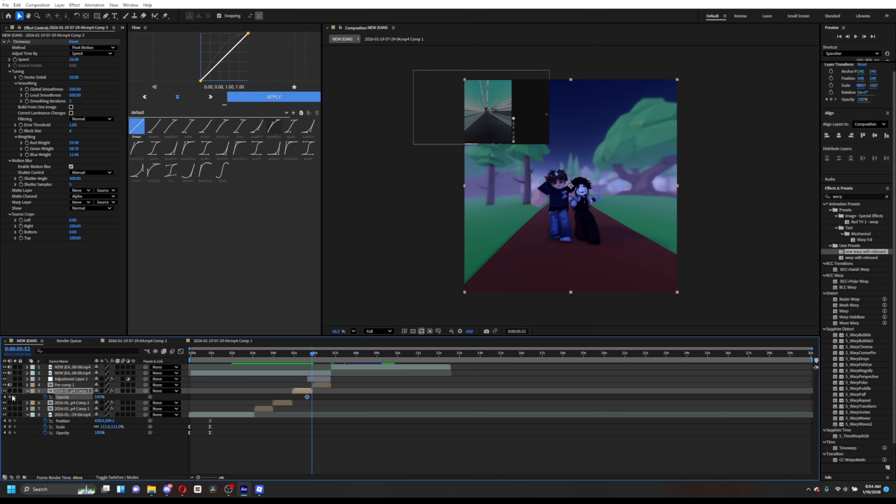
{"action": "left_click", "coordinate": [100, 397]}
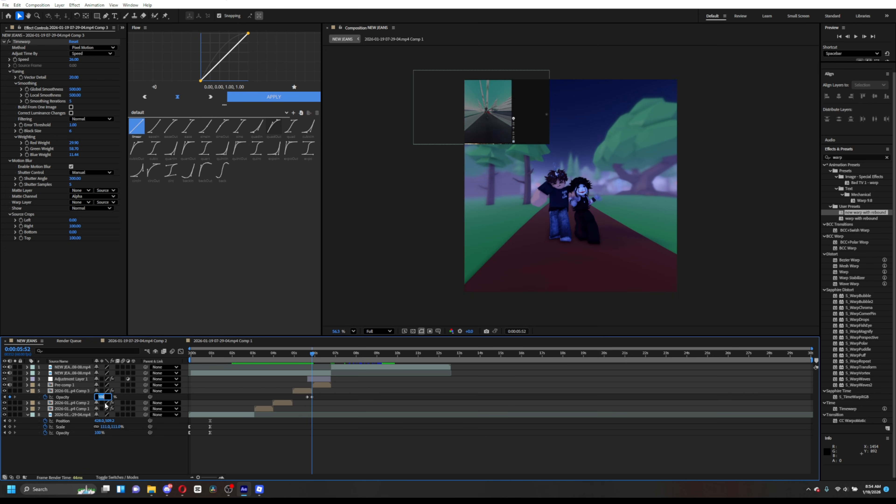
{"action": "type", "text": "0"}
{"action": "key", "text": "Return"}
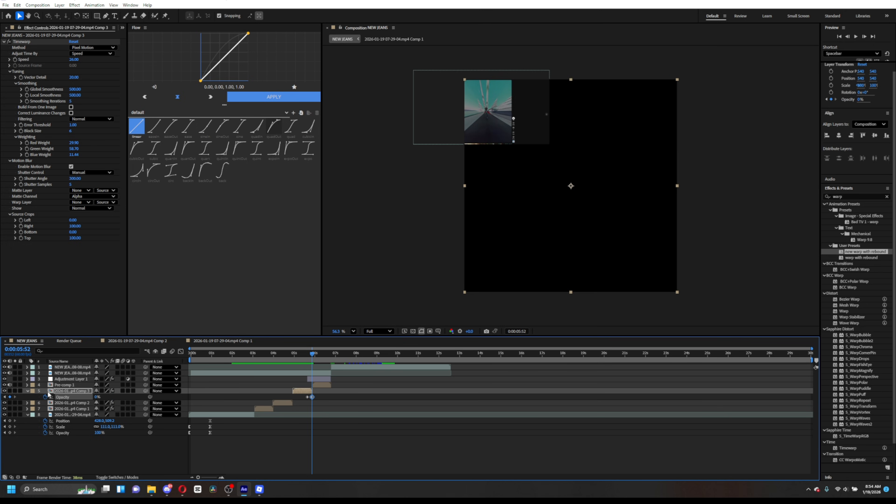
- Inspect the base video layer's and the Comp 3 layer's properties and keyframes around the transition
{"action": "mouse_move", "coordinate": [97, 397]}
{"action": "left_mouse_down"}
{"action": "mouse_move", "coordinate": [116, 399]}
{"action": "mouse_move", "coordinate": [106, 402]}
{"action": "left_mouse_up"}
{"action": "left_click_drag", "start_coordinate": [312, 357], "coordinate": [228, 366]}
{"action": "left_click", "coordinate": [222, 415]}
{"action": "key", "text": "u"}
{"action": "left_click_drag", "start_coordinate": [252, 371], "coordinate": [295, 384]}
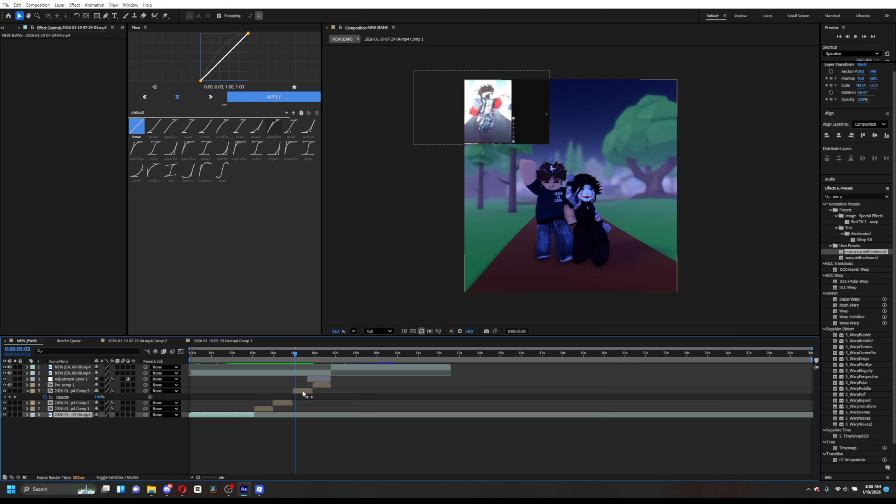
{"action": "left_click", "coordinate": [303, 390]}
{"action": "key", "text": "t"}
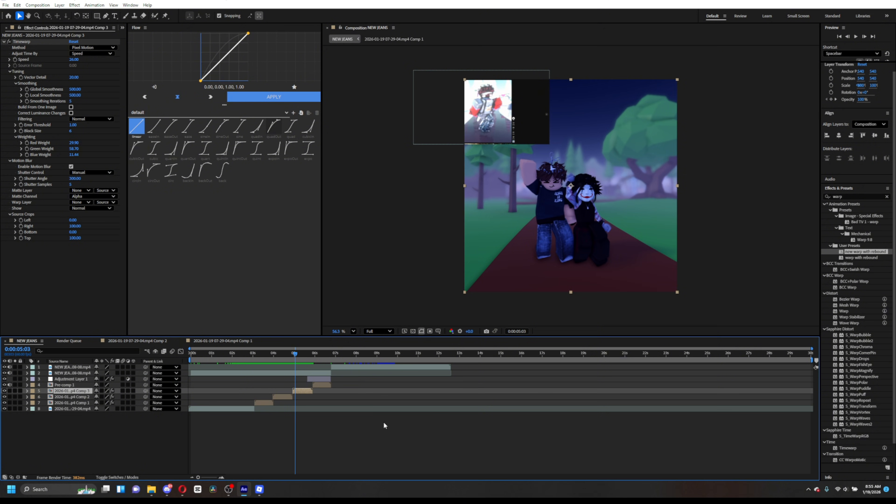
- Select the three staggered Comp 1, Comp 2 and Comp 3 layers and pre-compose them, moving all attributes
{"action": "left_click_drag", "start_coordinate": [298, 358], "coordinate": [268, 358]}
{"action": "left_click", "coordinate": [264, 401]}
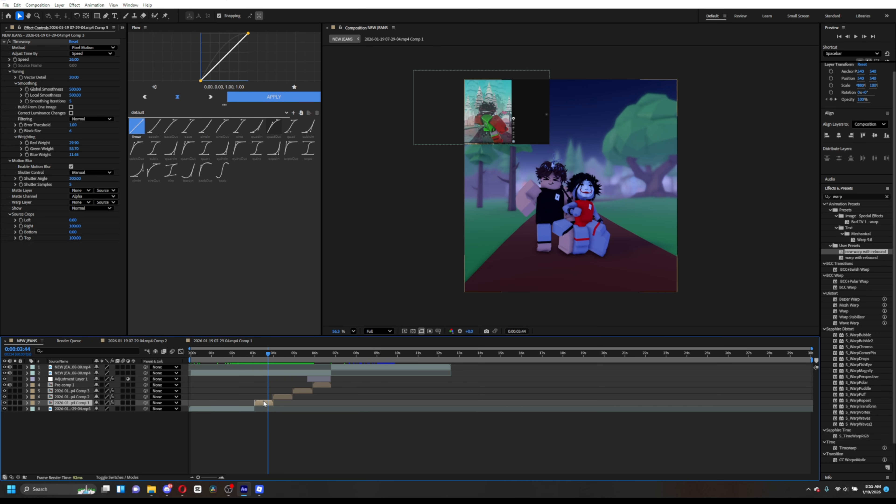
{"action": "left_click", "coordinate": [283, 397], "text": "shift"}
{"action": "left_click", "coordinate": [307, 391], "text": "shift"}
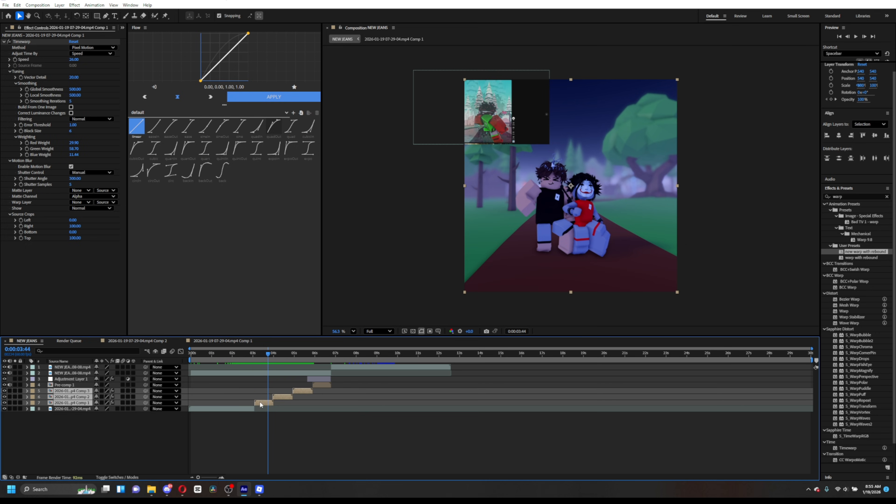
{"action": "right_click", "coordinate": [260, 405]}
{"action": "left_click", "coordinate": [278, 367]}
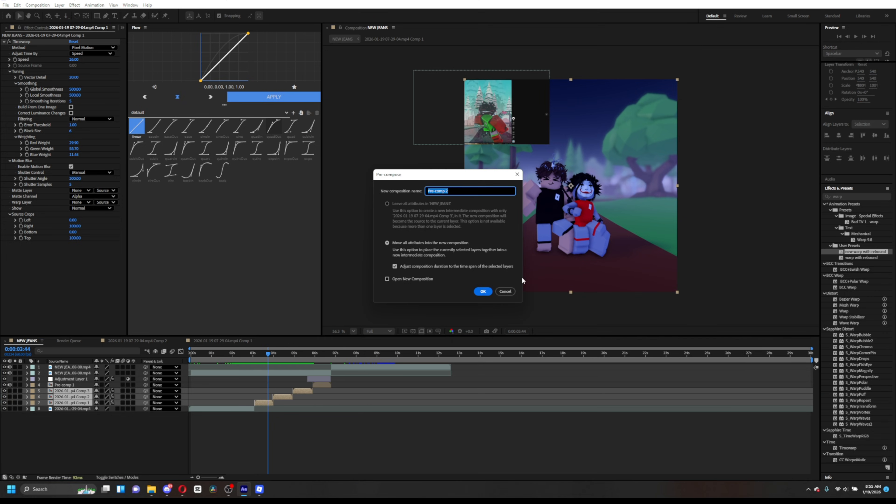
{"action": "left_click", "coordinate": [483, 291]}
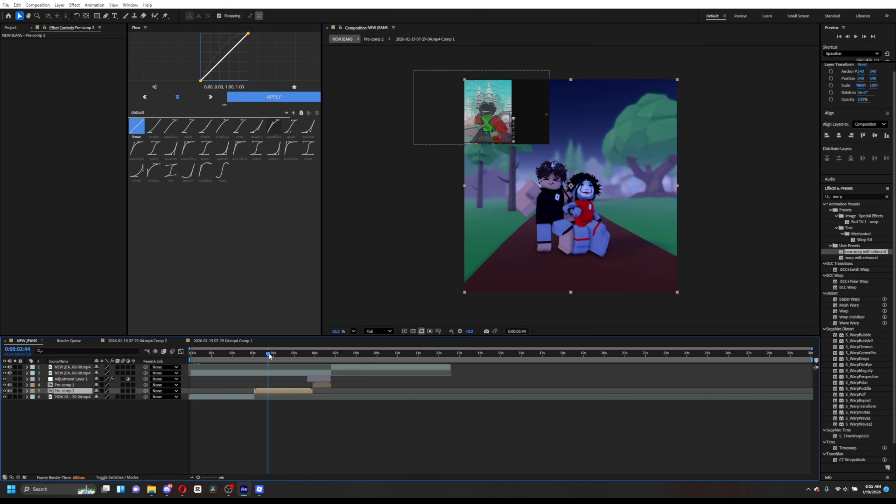
{"action": "left_click_drag", "start_coordinate": [269, 354], "coordinate": [254, 353]}
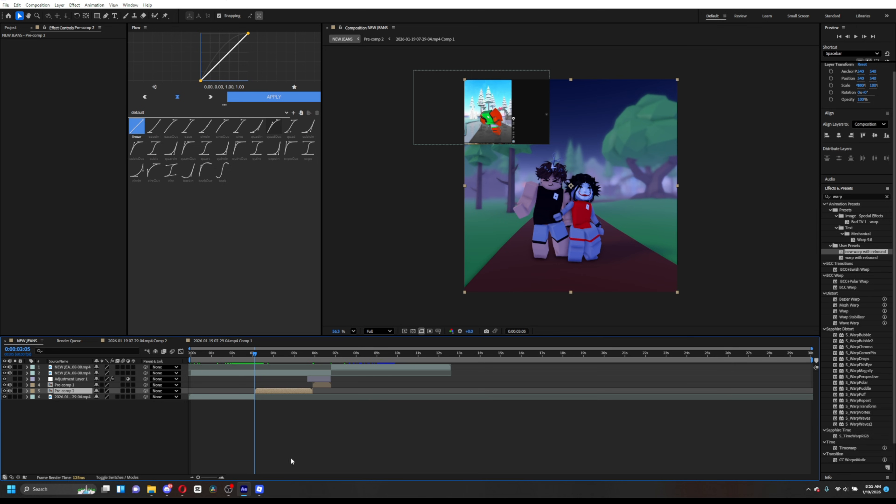
{"action": "left_click", "coordinate": [228, 490]}
{"action": "mouse_move", "coordinate": [226, 493]}
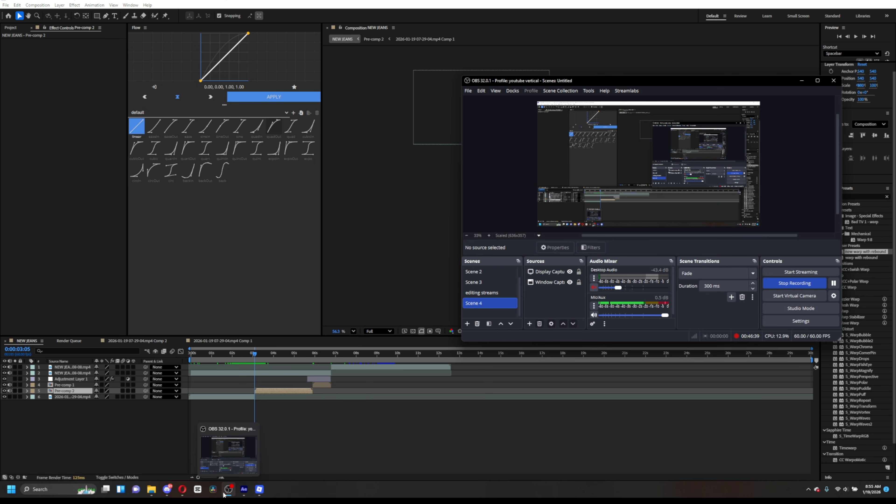
{"action": "left_click", "coordinate": [402, 443]}
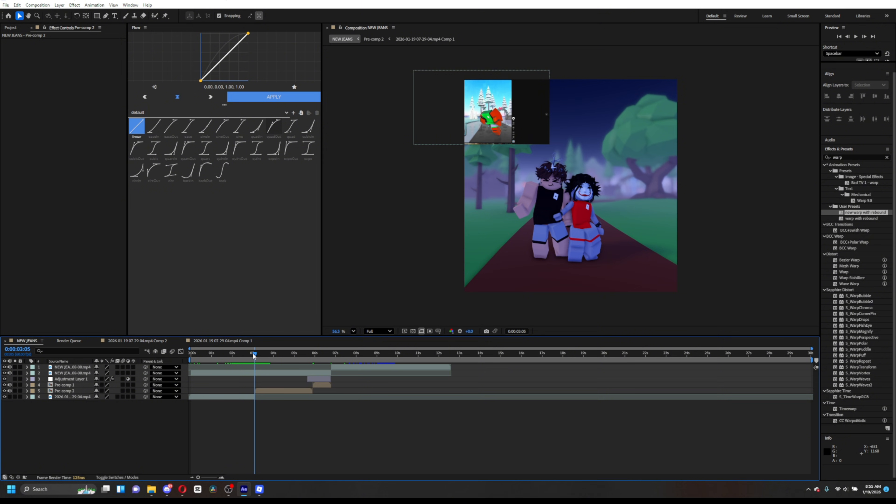
{"action": "left_click_drag", "start_coordinate": [253, 358], "coordinate": [253, 365]}
{"action": "left_click", "coordinate": [259, 391]}
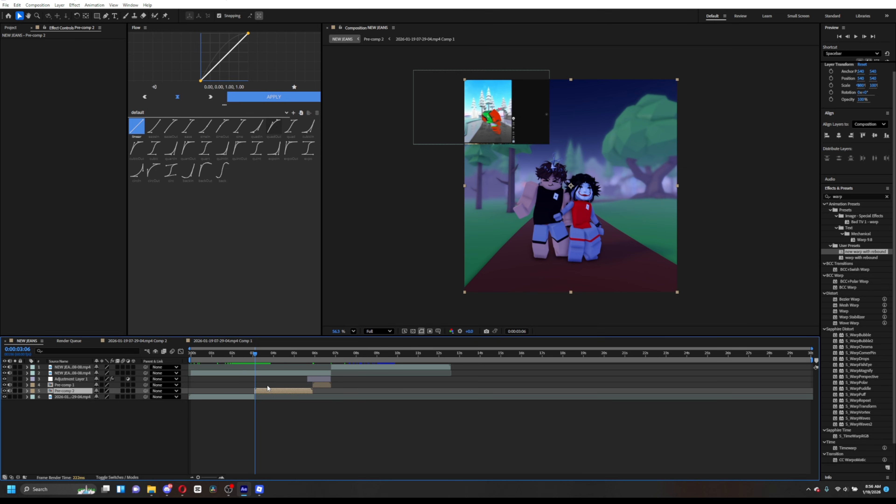
{"action": "key", "text": "ctrl+z"}
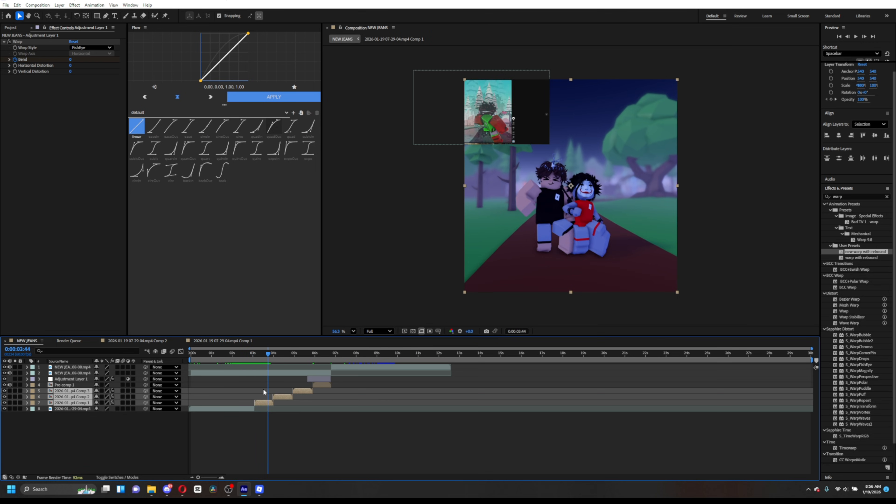
{"action": "key", "text": "ctrl+shift+z"}
- Keyframe Pre-comp 2's position and scale at 0:00:03:07, then at 0:00:03:32 set scale 154% and position 540, 584
{"action": "left_click", "coordinate": [262, 356]}
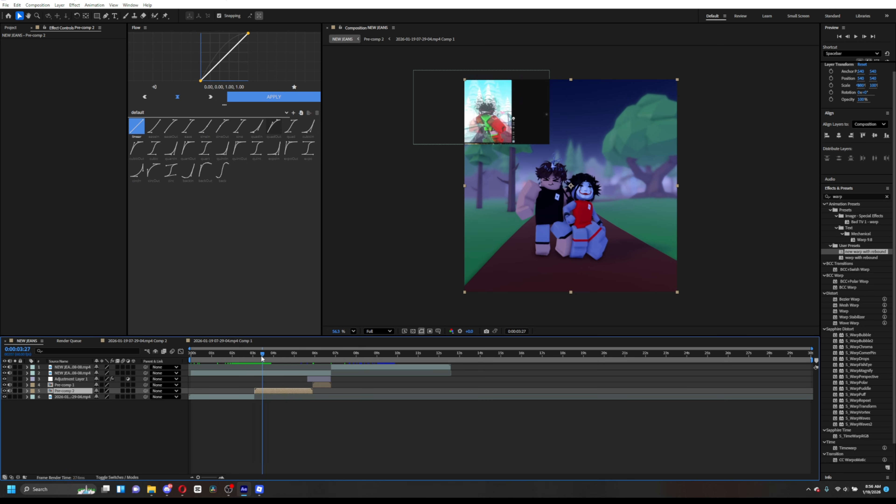
{"action": "left_click_drag", "start_coordinate": [262, 356], "coordinate": [254, 358]}
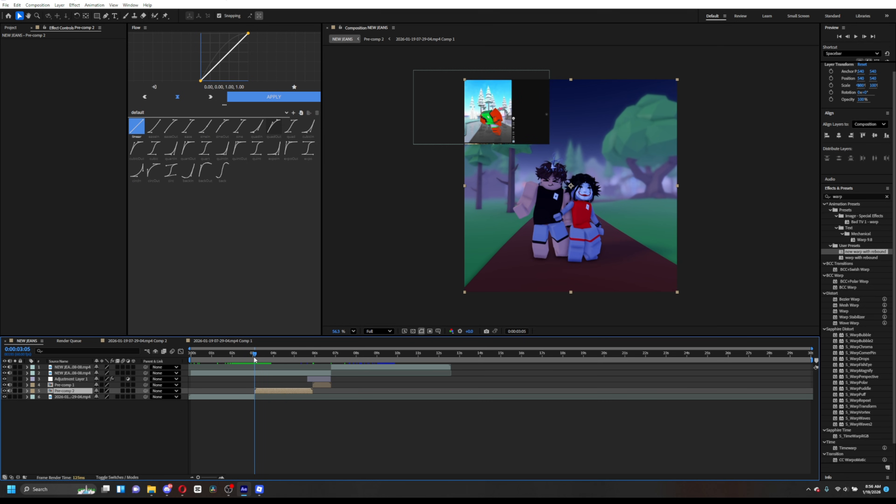
{"action": "key", "text": "ctrl+Right"}
{"action": "key", "text": "ctrl+Right"}
{"action": "key", "text": "s"}
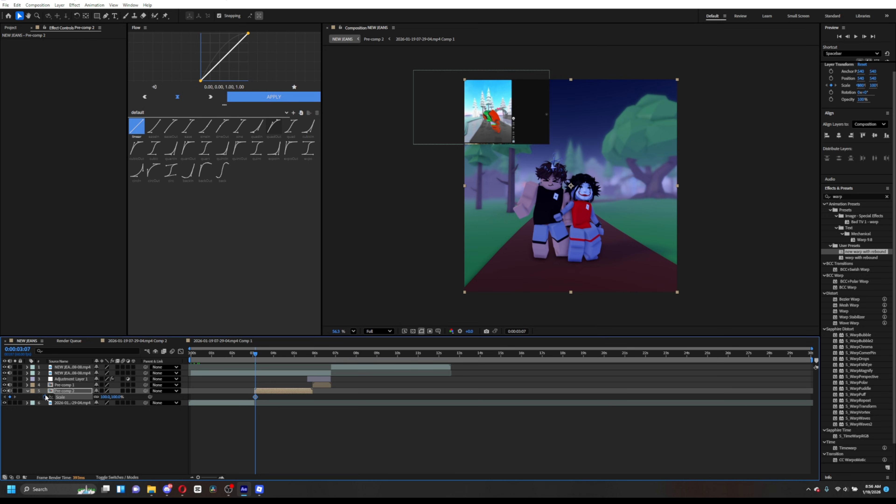
{"action": "key", "text": "p"}
{"action": "key", "text": "shift+s"}
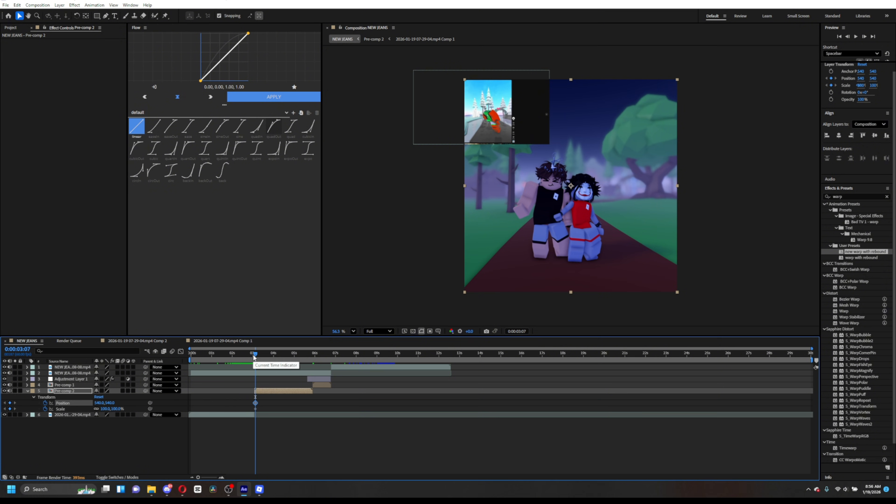
{"action": "left_click_drag", "start_coordinate": [253, 356], "coordinate": [264, 357]}
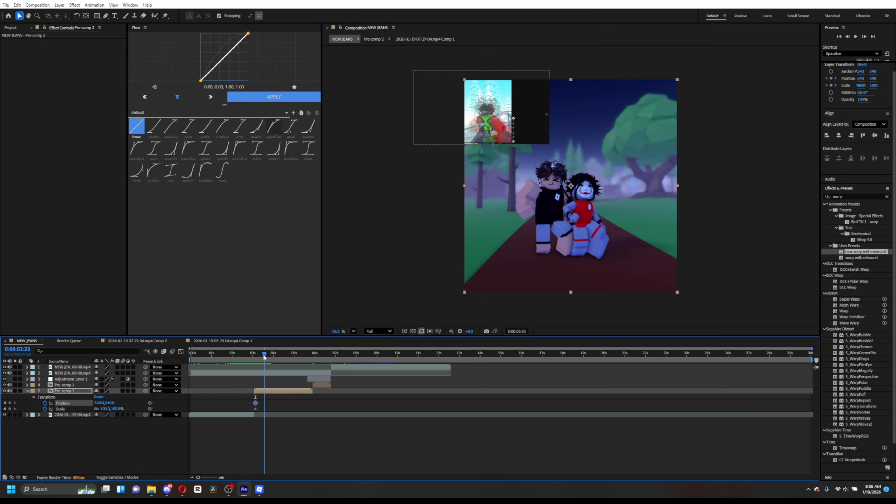
{"action": "left_click", "coordinate": [10, 409]}
{"action": "left_click_drag", "start_coordinate": [111, 405], "coordinate": [132, 406]}
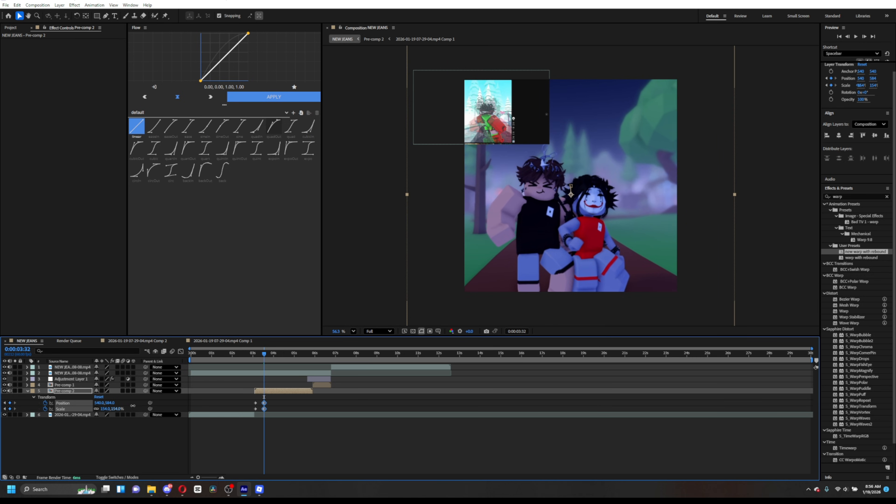
- At 0:00:04:31 add position and scale keyframes and move Pre-comp 2's position to 540, 480
{"action": "left_click_drag", "start_coordinate": [262, 357], "coordinate": [284, 358]}
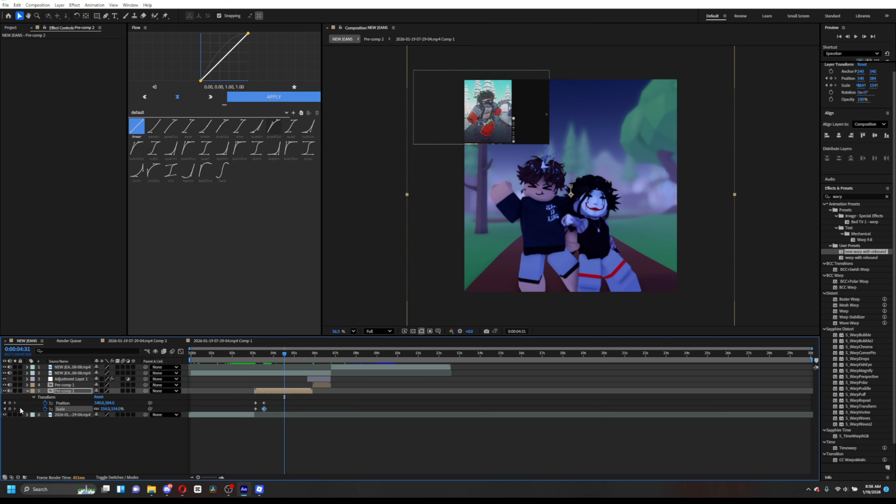
{"action": "left_click", "coordinate": [10, 403]}
{"action": "left_click", "coordinate": [10, 409]}
{"action": "left_click_drag", "start_coordinate": [110, 405], "coordinate": [75, 404]}
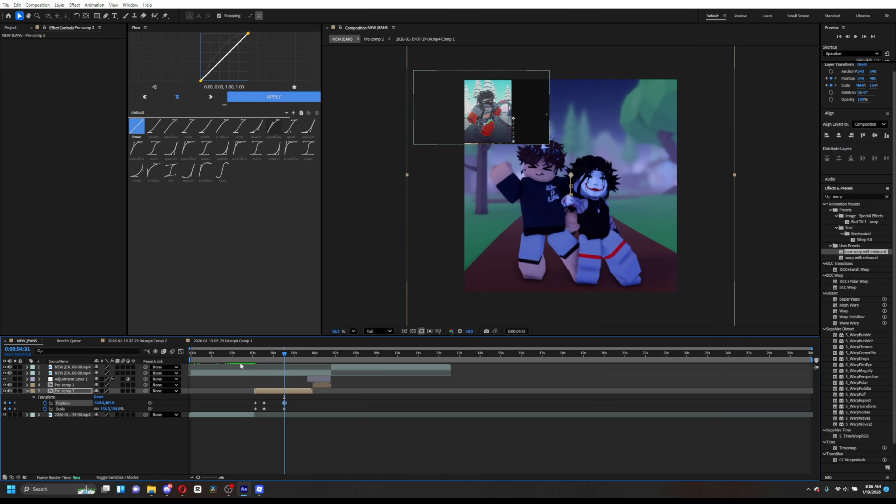
{"action": "left_click_drag", "start_coordinate": [285, 355], "coordinate": [297, 354]}
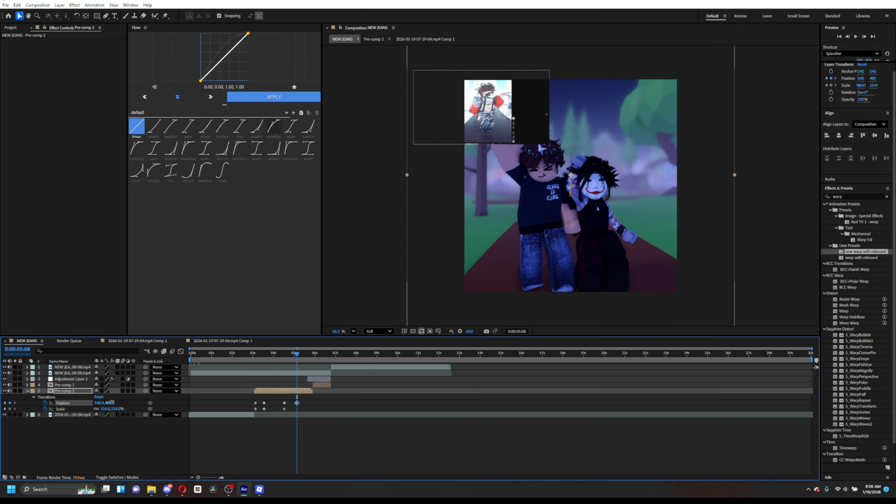
- At 0:00:05:08, move Pre-comp 2's position up to about 540, 279 and add a scale keyframe
{"action": "left_click_drag", "start_coordinate": [112, 403], "coordinate": [196, 409]}
{"action": "left_click", "coordinate": [10, 409]}
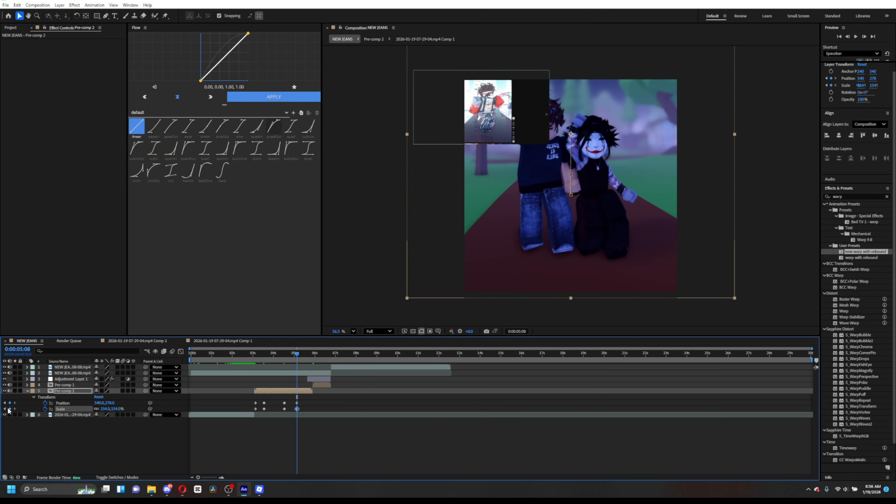
- At 0:00:05:51, add position and scale keyframes to Pre-comp 2 and set its scale to 100%
{"action": "left_click_drag", "start_coordinate": [297, 355], "coordinate": [311, 358]}
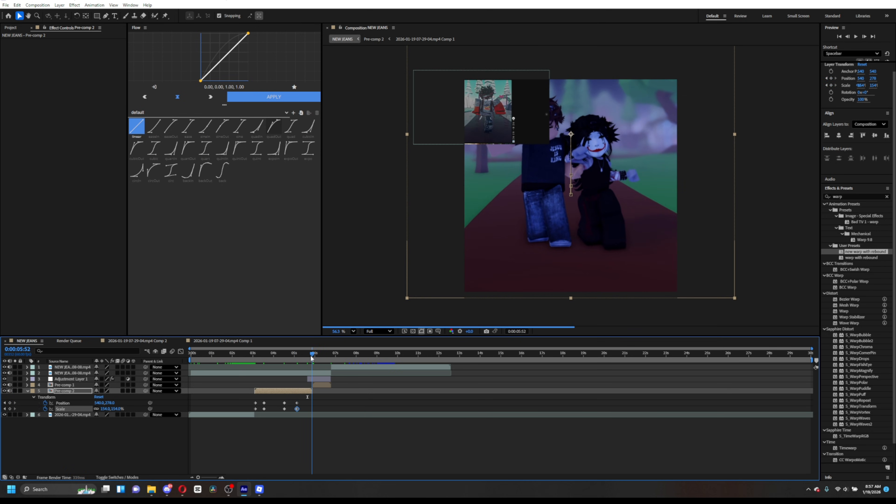
{"action": "left_click", "coordinate": [10, 403]}
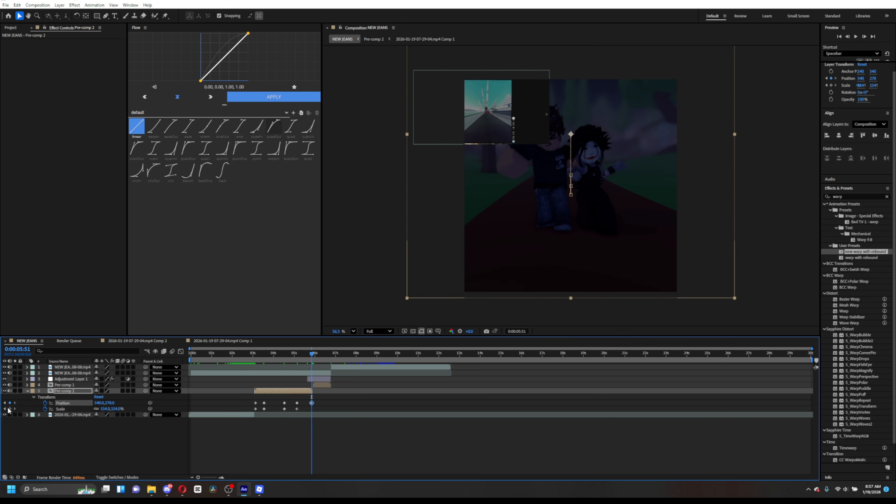
{"action": "left_click", "coordinate": [9, 409]}
{"action": "type", "text": "10"}
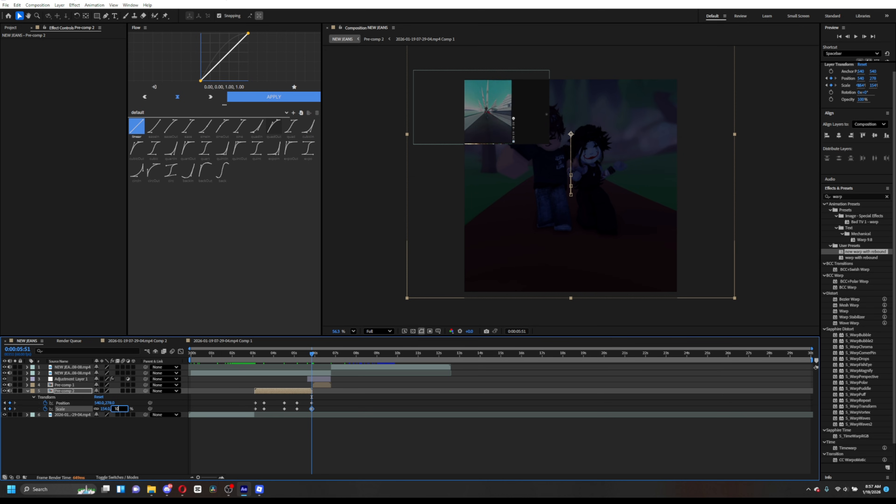
{"action": "type", "text": "0"}
{"action": "key", "text": "Return"}
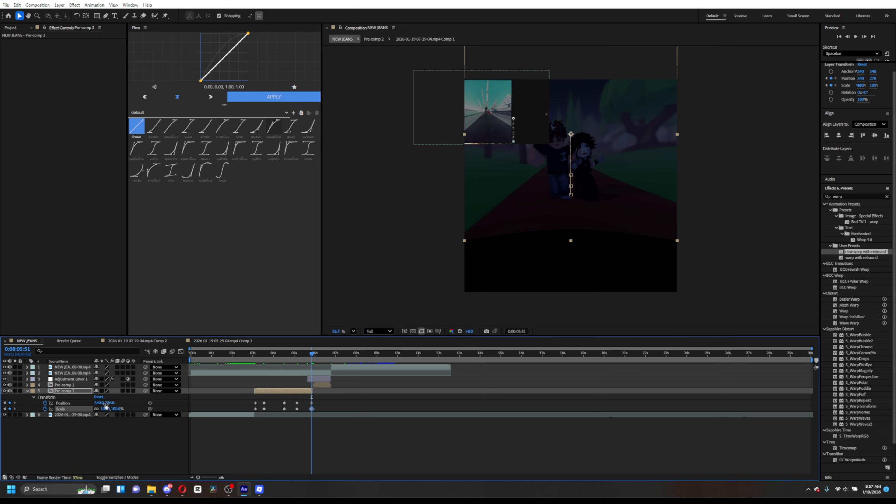
{"action": "left_click", "coordinate": [109, 403]}
{"action": "key", "text": "Return"}
- Select all of Pre-comp 2's position and scale keyframes and apply a Flow ease curve of 0.48, 0.04, 0.52, 0.96
{"action": "left_click_drag", "start_coordinate": [309, 354], "coordinate": [260, 377]}
{"action": "left_click", "coordinate": [338, 415]}
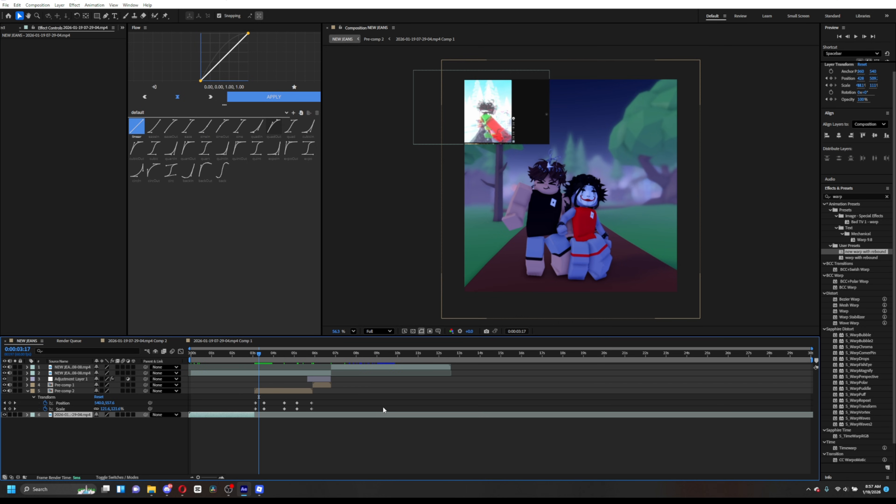
{"action": "left_click_drag", "start_coordinate": [363, 407], "coordinate": [244, 405]}
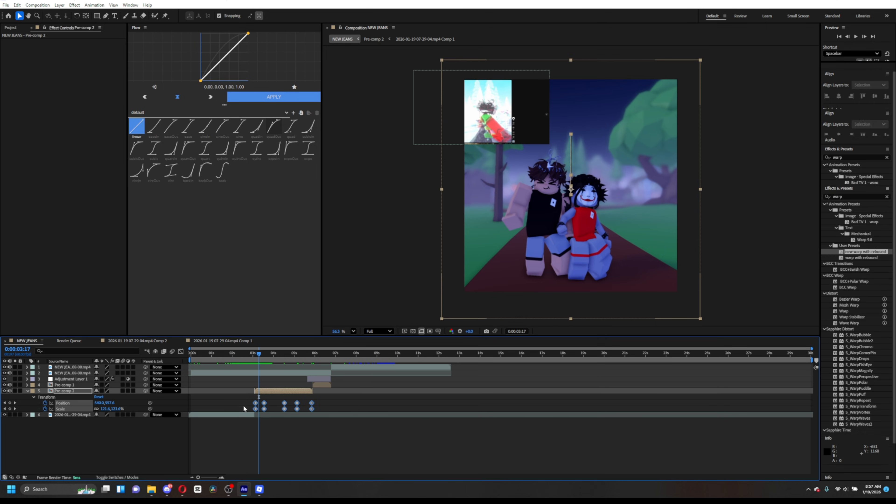
{"action": "left_click", "coordinate": [156, 150]}
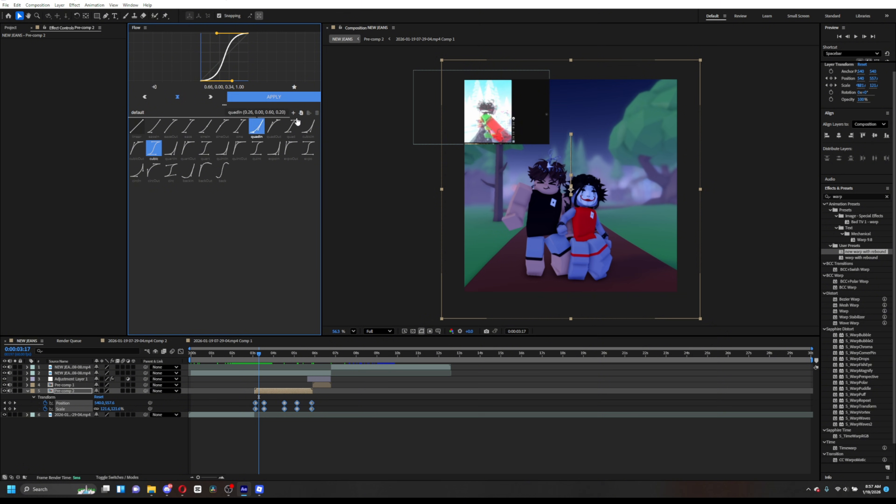
{"action": "left_click", "coordinate": [290, 127]}
{"action": "left_click", "coordinate": [278, 98]}
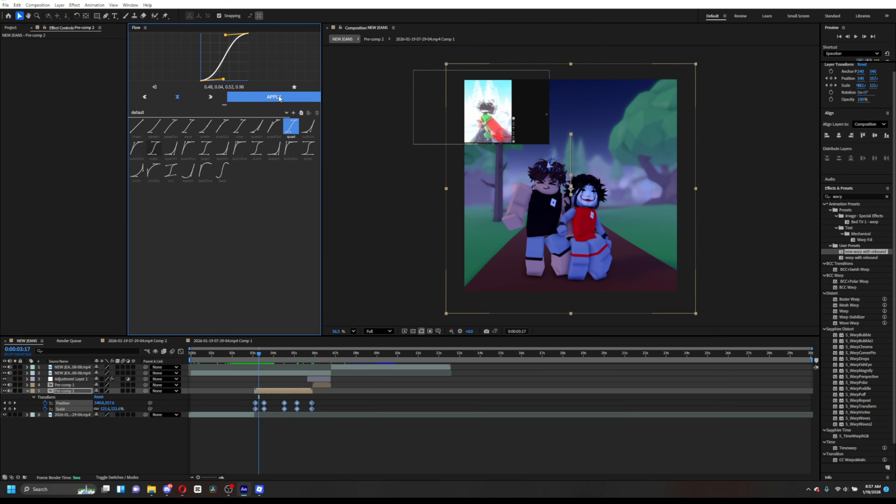
- Preview the zoom animation around the transition
{"action": "mouse_move", "coordinate": [260, 353]}
{"action": "left_mouse_down"}
{"action": "mouse_move", "coordinate": [293, 362]}
{"action": "mouse_move", "coordinate": [273, 370]}
{"action": "mouse_move", "coordinate": [251, 360]}
{"action": "left_mouse_up"}
{"action": "key", "text": "space"}
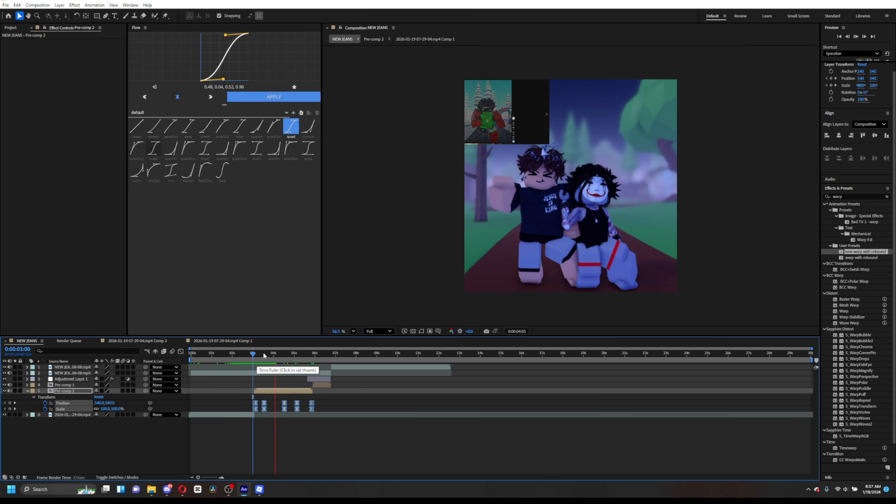
{"action": "left_click", "coordinate": [277, 357]}
{"action": "left_click_drag", "start_coordinate": [277, 358], "coordinate": [260, 354]}
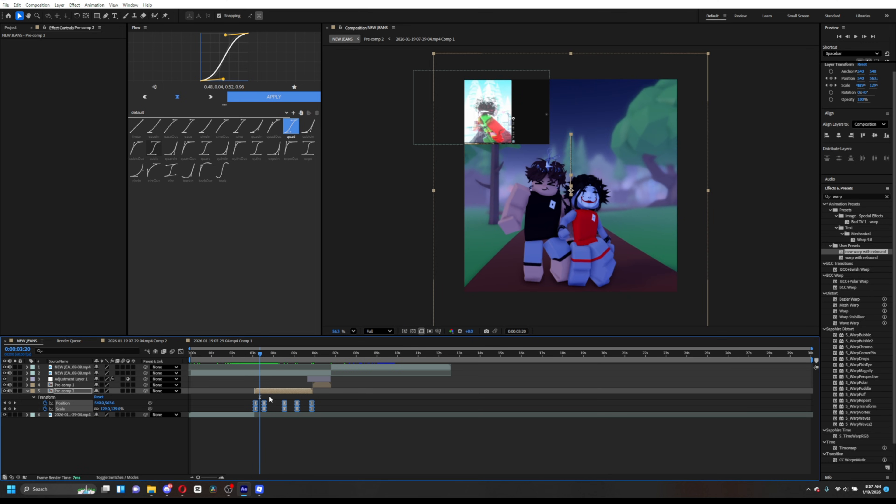
- Select the first pair of position and scale keyframes and apply a Flow curve of 0.32, 0.94, 0.60, 1.00
{"action": "left_click", "coordinate": [269, 403]}
{"action": "left_click_drag", "start_coordinate": [271, 410], "coordinate": [252, 400]}
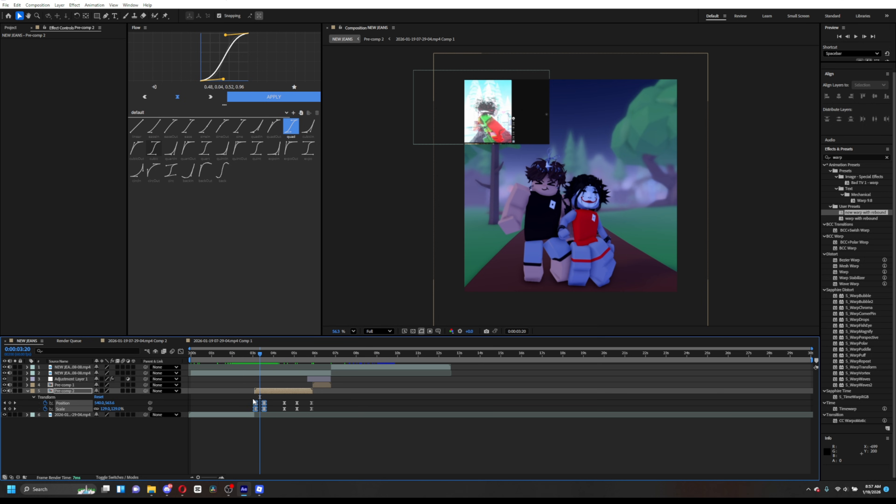
{"action": "left_click", "coordinate": [139, 154]}
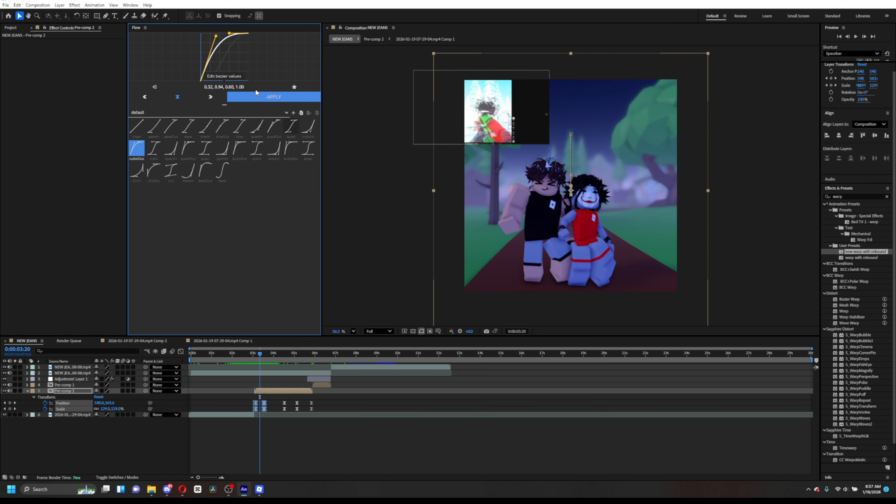
{"action": "left_click", "coordinate": [240, 87]}
{"action": "left_click", "coordinate": [255, 97]}
{"action": "left_click", "coordinate": [273, 97]}
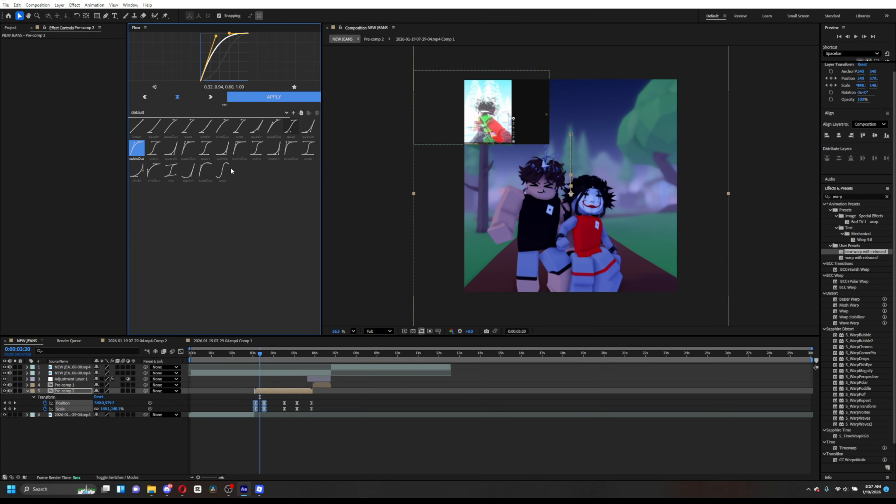
- Preview the eased zoom from the start of the transition
{"action": "left_click", "coordinate": [254, 356]}
{"action": "key", "text": "space"}
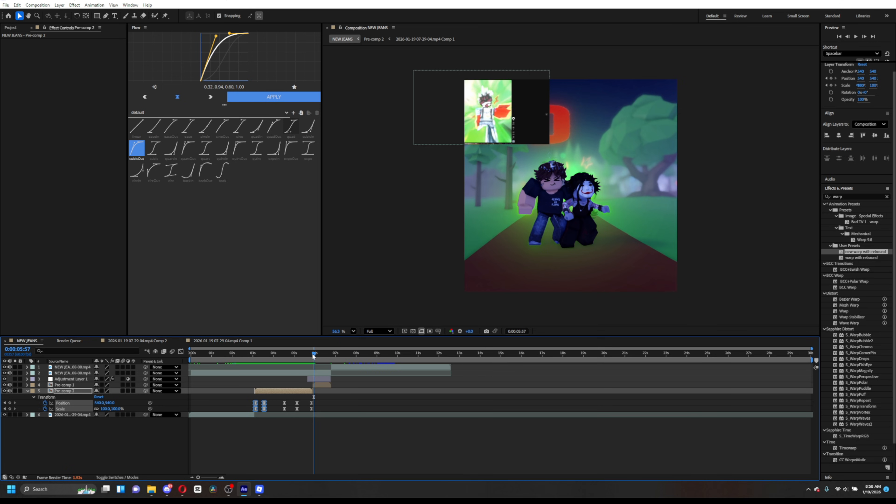
{"action": "left_click", "coordinate": [290, 357]}
{"action": "left_click_drag", "start_coordinate": [287, 363], "coordinate": [300, 387]}
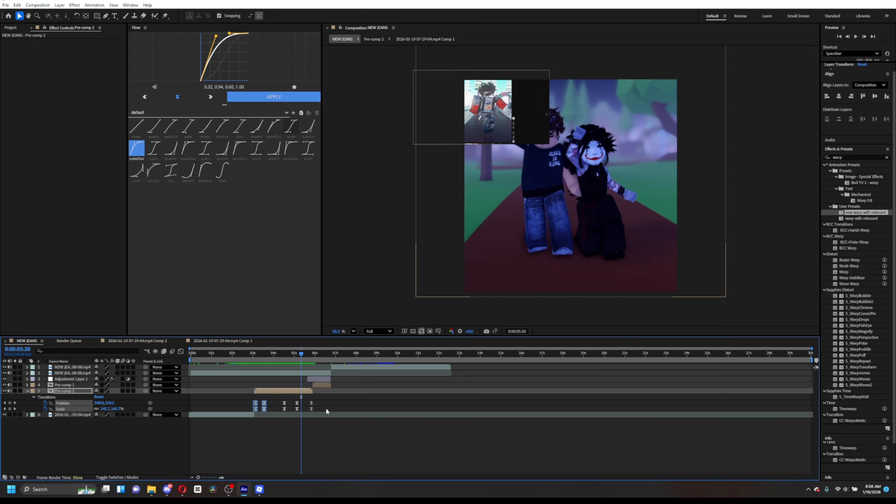
- Select the final position and scale keyframes, apply the quint Flow curve, and preview the result
{"action": "left_click_drag", "start_coordinate": [327, 417], "coordinate": [304, 399]}
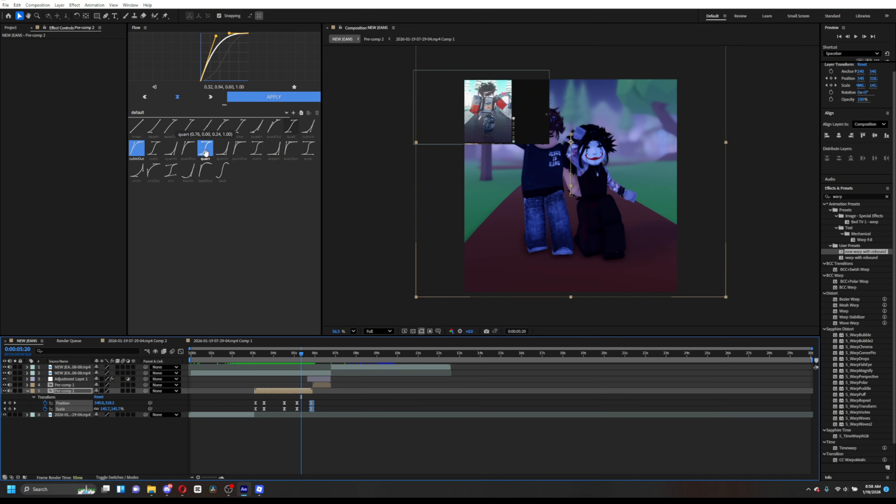
{"action": "left_click", "coordinate": [223, 148]}
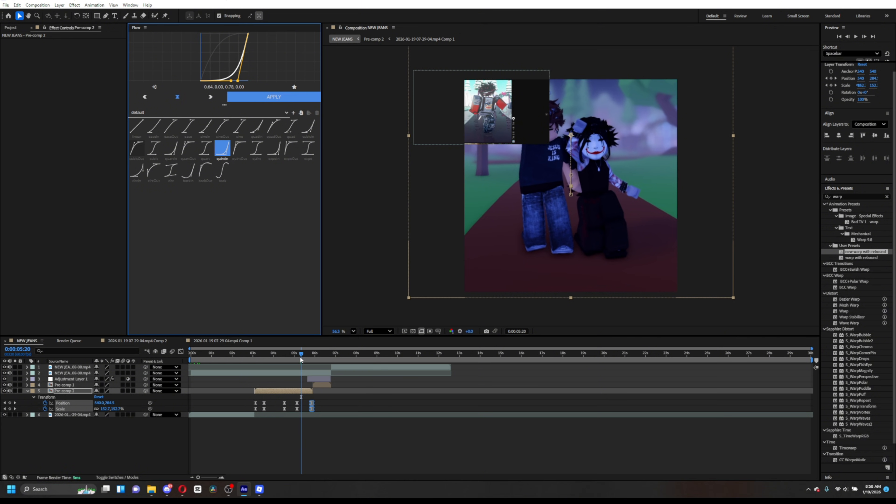
{"action": "mouse_move", "coordinate": [300, 357]}
{"action": "left_mouse_down"}
{"action": "mouse_move", "coordinate": [280, 358]}
{"action": "mouse_move", "coordinate": [306, 359]}
{"action": "left_mouse_up"}
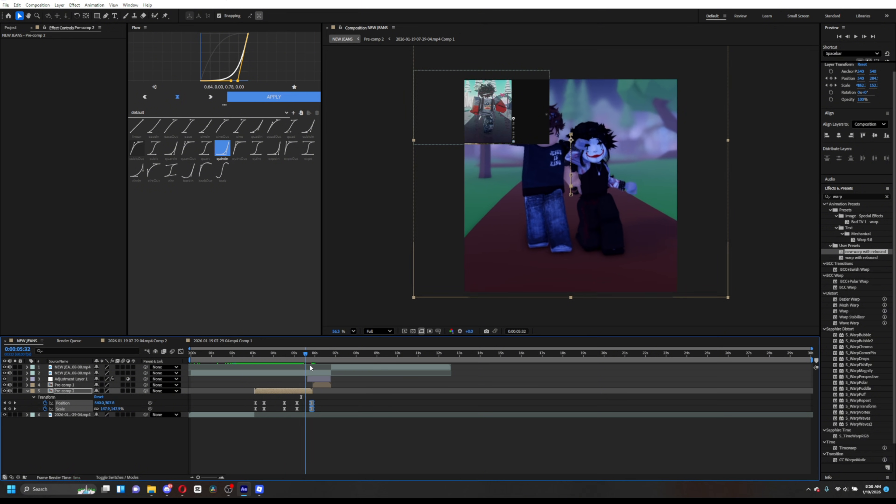
{"action": "key", "text": "space"}
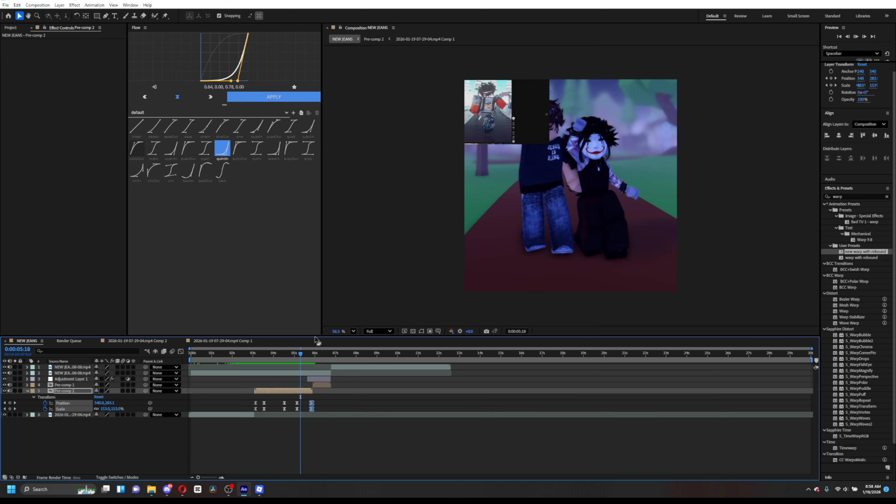
{"action": "key", "text": "space"}
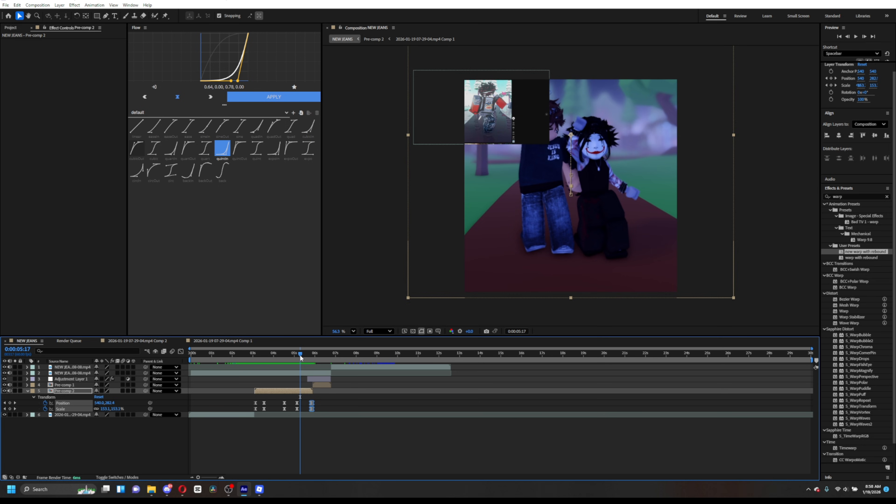
{"action": "key", "text": "space"}
- Collapse the keyframe properties and pre-compose Pre-comp 2 into a new nested composition
{"action": "left_click_drag", "start_coordinate": [304, 358], "coordinate": [259, 372]}
{"action": "key", "text": "u"}
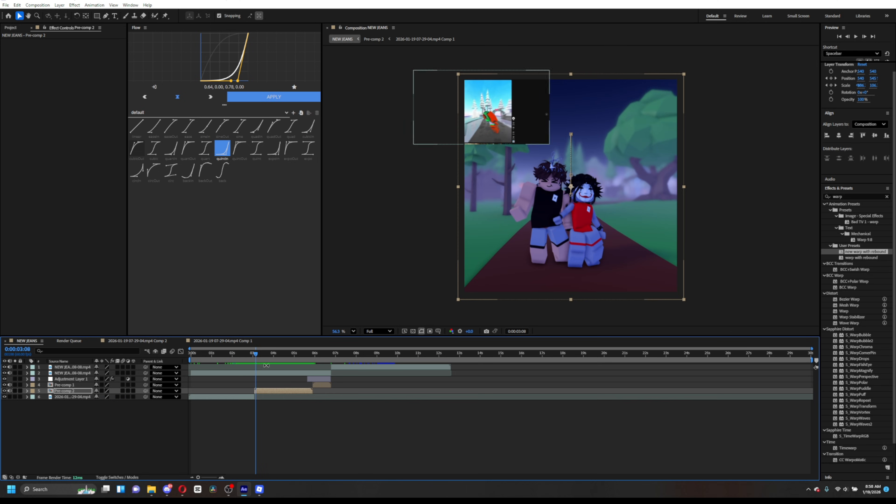
{"action": "right_click", "coordinate": [266, 390]}
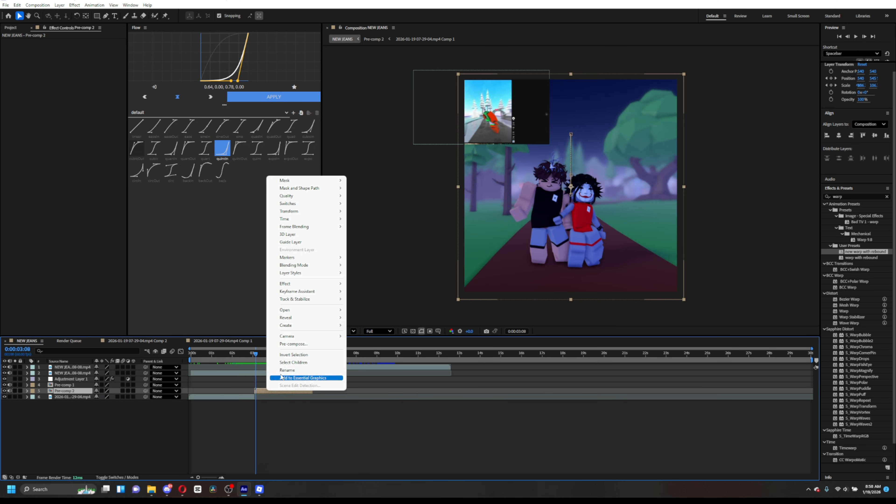
{"action": "left_click", "coordinate": [297, 345]}
{"action": "left_click", "coordinate": [482, 293]}
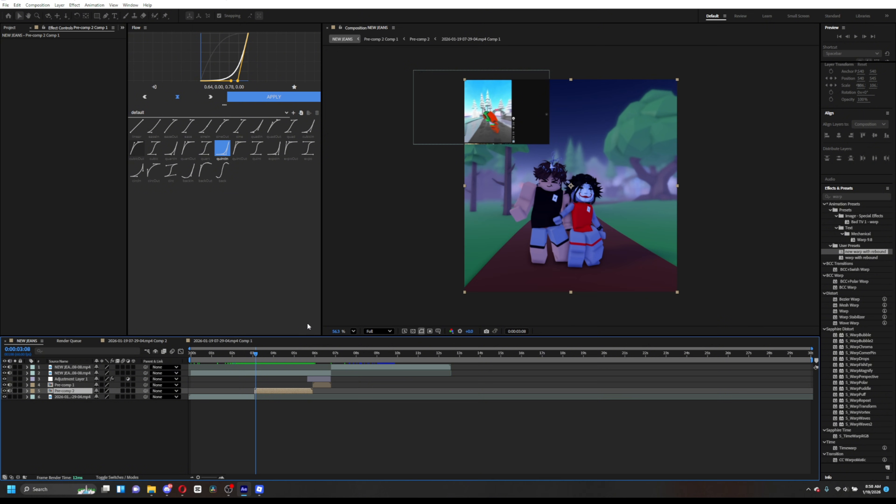
- Duplicate the pre-comp layer at 0:00:03:05, split the copy at 0:00:03:40 and delete the later part
{"action": "mouse_move", "coordinate": [259, 354]}
{"action": "left_mouse_down"}
{"action": "mouse_move", "coordinate": [292, 368]}
{"action": "mouse_move", "coordinate": [254, 379]}
{"action": "mouse_move", "coordinate": [255, 357]}
{"action": "left_mouse_up"}
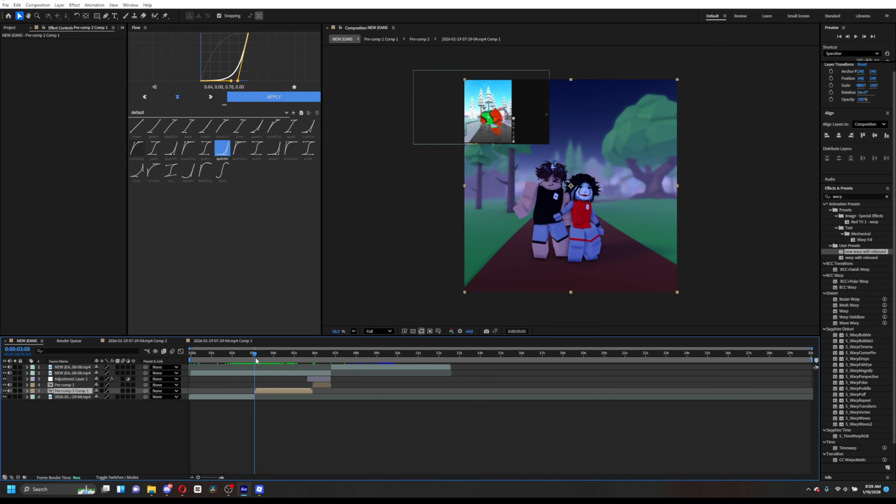
{"action": "key", "text": "ctrl+d"}
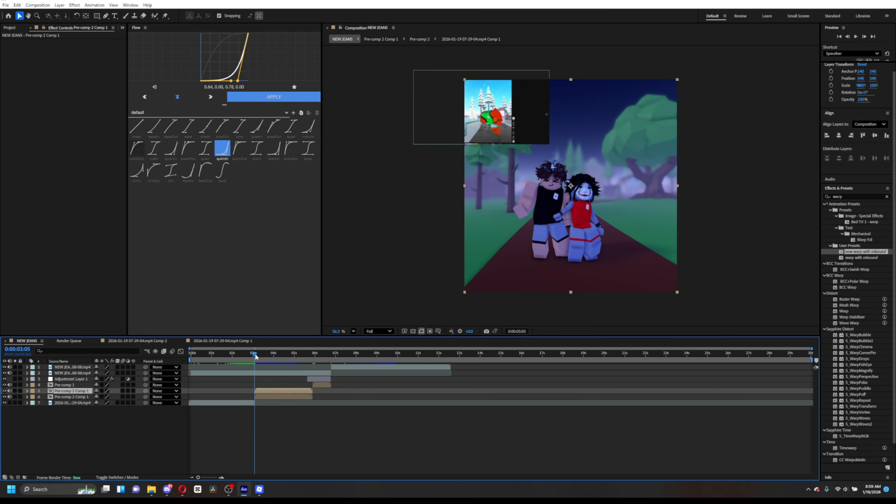
{"action": "left_click_drag", "start_coordinate": [255, 354], "coordinate": [272, 358]}
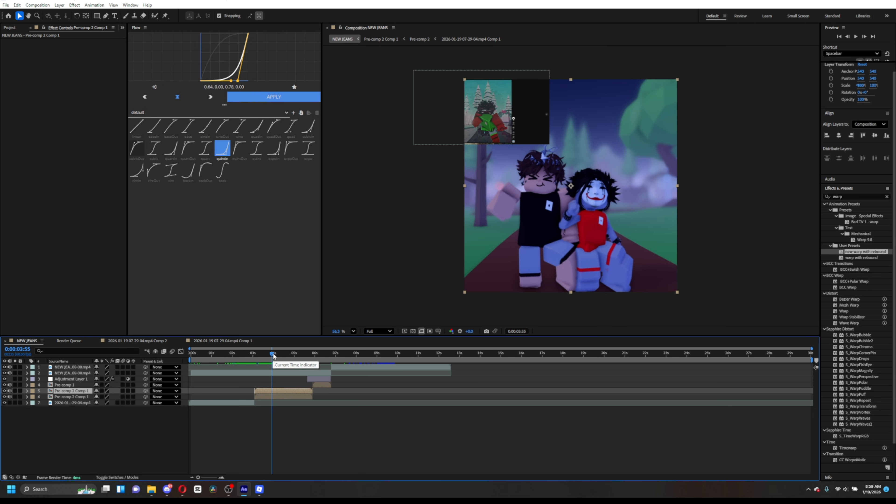
{"action": "left_click_drag", "start_coordinate": [277, 354], "coordinate": [269, 355]}
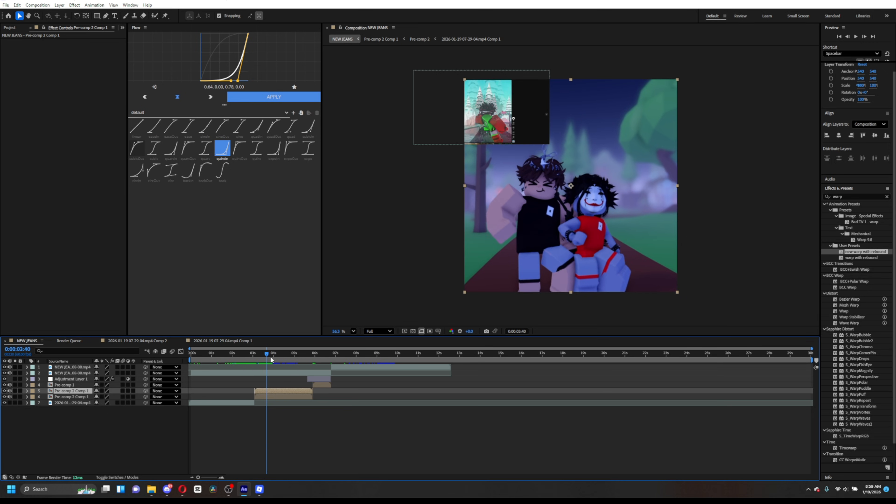
{"action": "key", "text": "ctrl+shift+d"}
{"action": "key", "text": "Delete"}
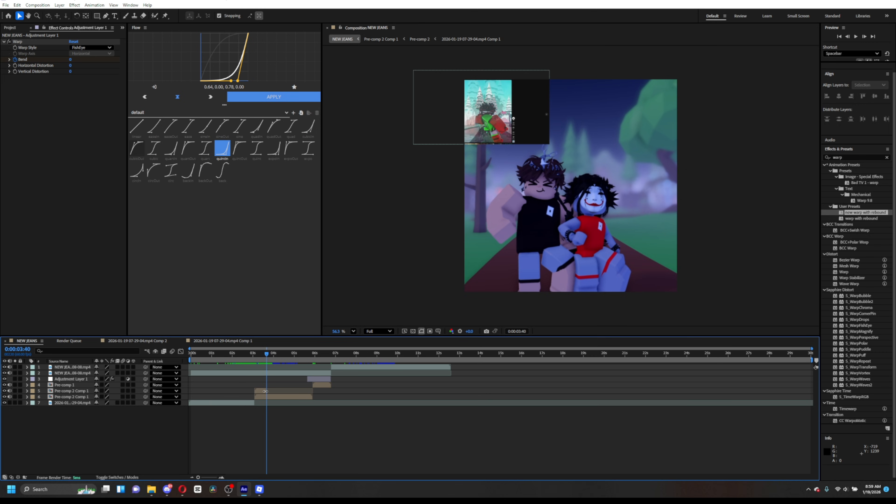
- On the short duplicate, keyframe scale and opacity at 0:00:03:05 and 0:00:03:40, scaling it to about 161% at 0:00:03:40
{"action": "left_click", "coordinate": [265, 391]}
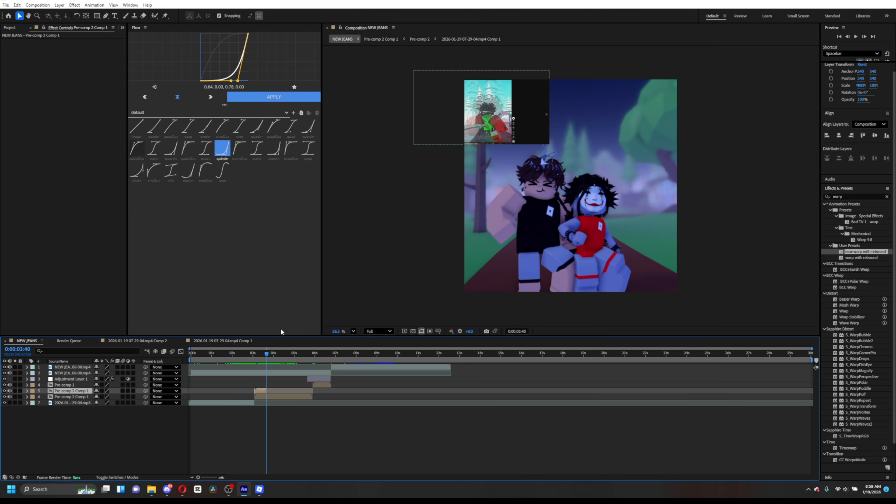
{"action": "key", "text": "t"}
{"action": "left_click", "coordinate": [45, 397]}
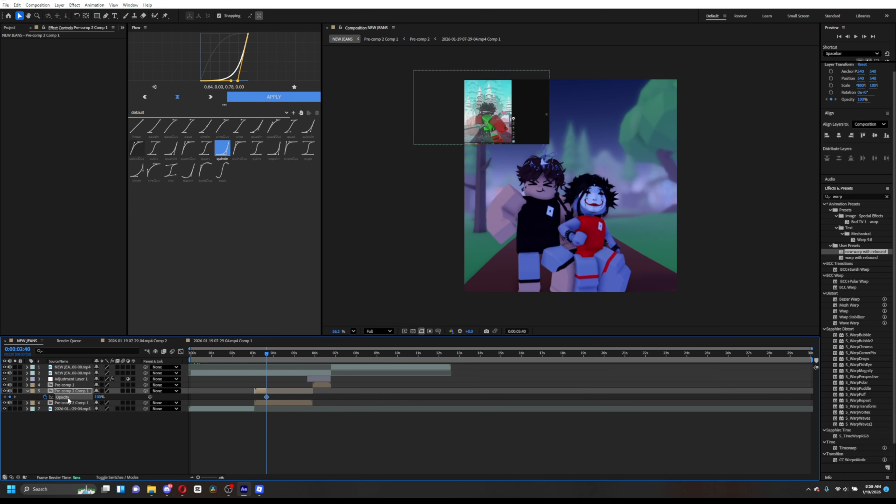
{"action": "key", "text": "s"}
{"action": "left_click", "coordinate": [46, 397]}
{"action": "key", "text": "u"}
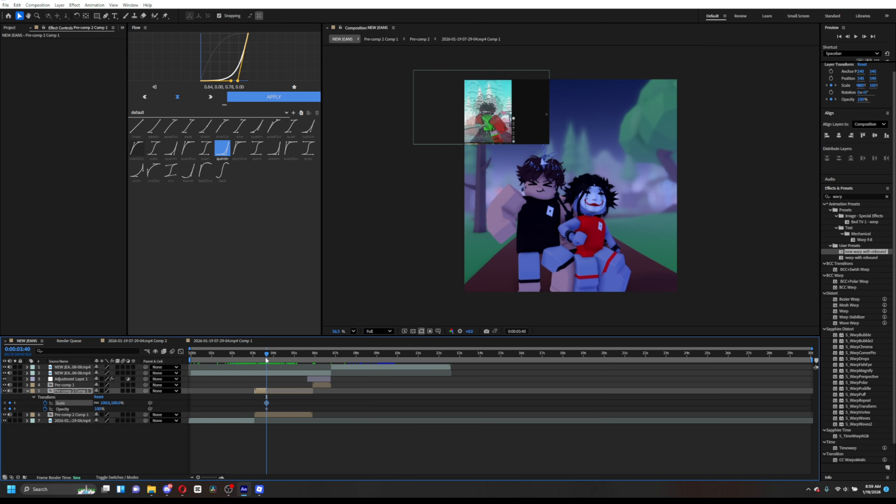
{"action": "left_click_drag", "start_coordinate": [265, 357], "coordinate": [254, 356]}
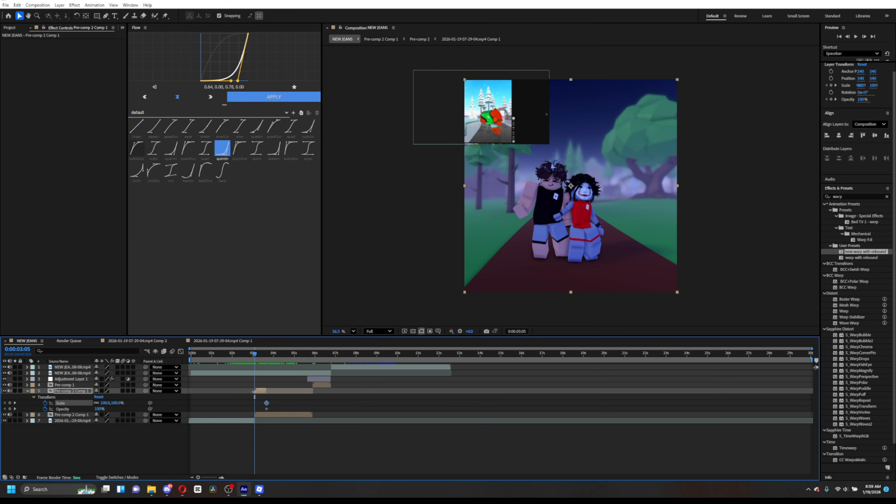
{"action": "left_click", "coordinate": [10, 403]}
{"action": "left_click", "coordinate": [10, 409]}
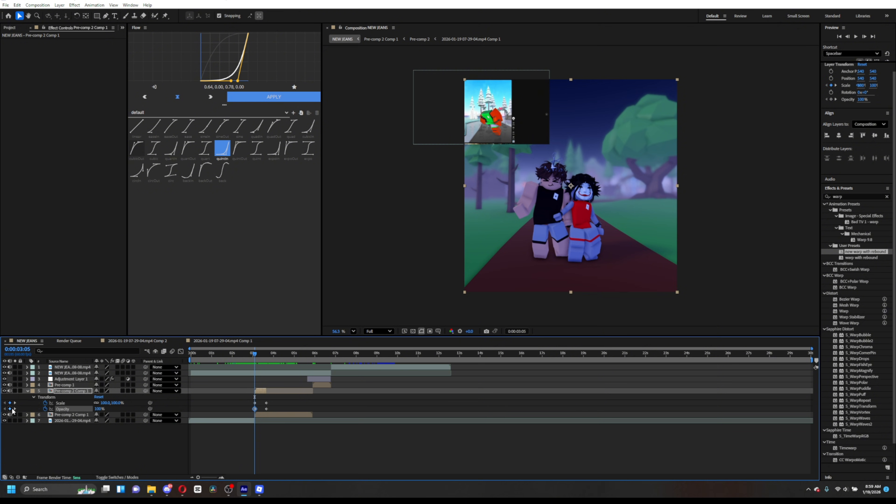
{"action": "left_click", "coordinate": [14, 409]}
{"action": "left_click_drag", "start_coordinate": [113, 403], "coordinate": [125, 404]}
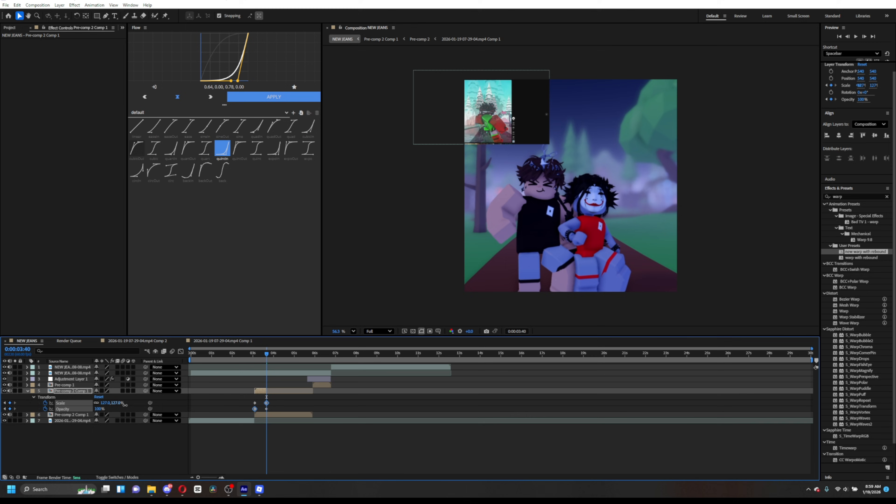
- Set the short duplicate's opacity to 0% at 0:00:03:41
{"action": "left_click", "coordinate": [265, 352]}
{"action": "left_click_drag", "start_coordinate": [265, 353], "coordinate": [267, 355]}
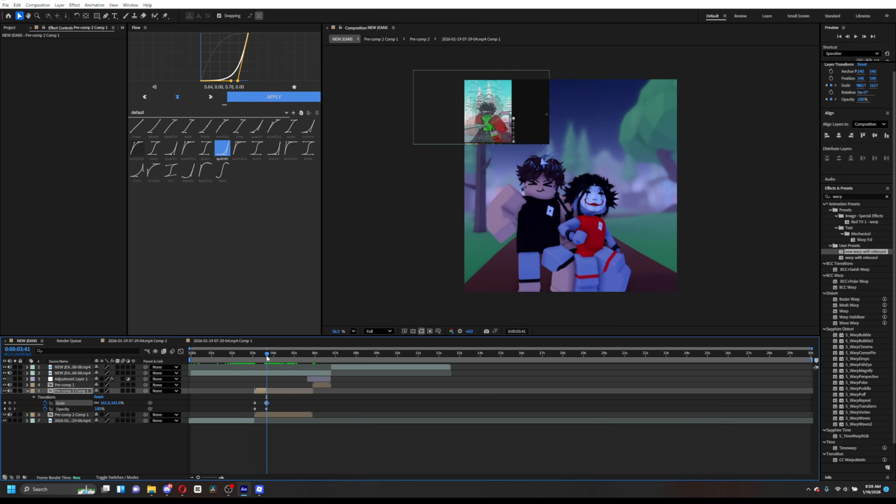
{"action": "left_click", "coordinate": [9, 408]}
{"action": "left_click", "coordinate": [97, 409]}
{"action": "type", "text": "0"}
{"action": "key", "text": "Return"}
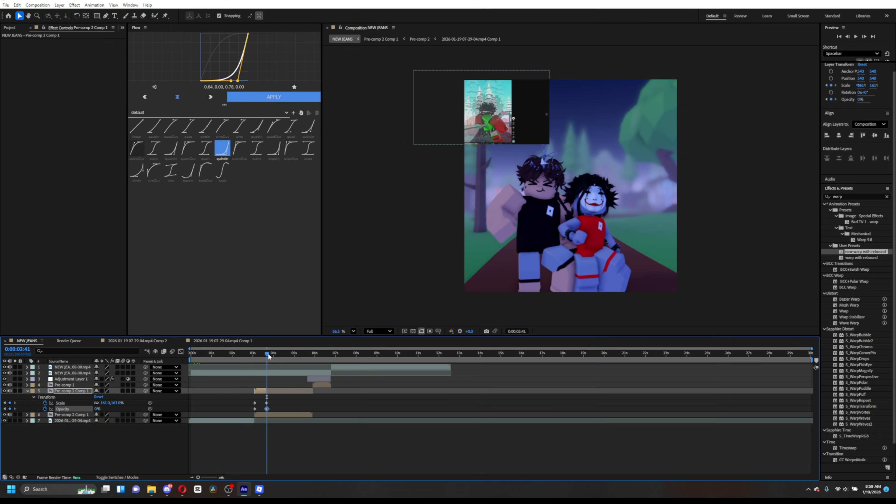
- Undo an accidental layer change and delete the misplaced opacity keyframe
{"action": "left_click_drag", "start_coordinate": [268, 353], "coordinate": [264, 359]}
{"action": "left_click_drag", "start_coordinate": [278, 414], "coordinate": [272, 413]}
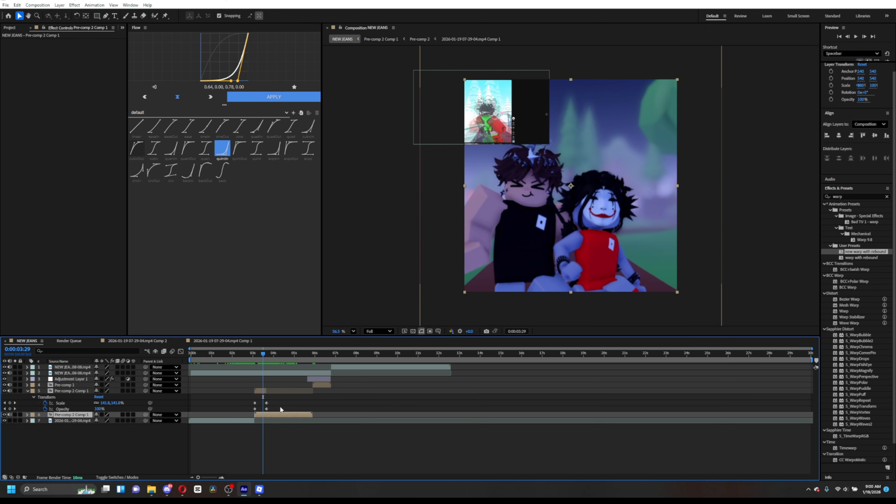
{"action": "key", "text": "ctrl+z"}
{"action": "left_click", "coordinate": [264, 409]}
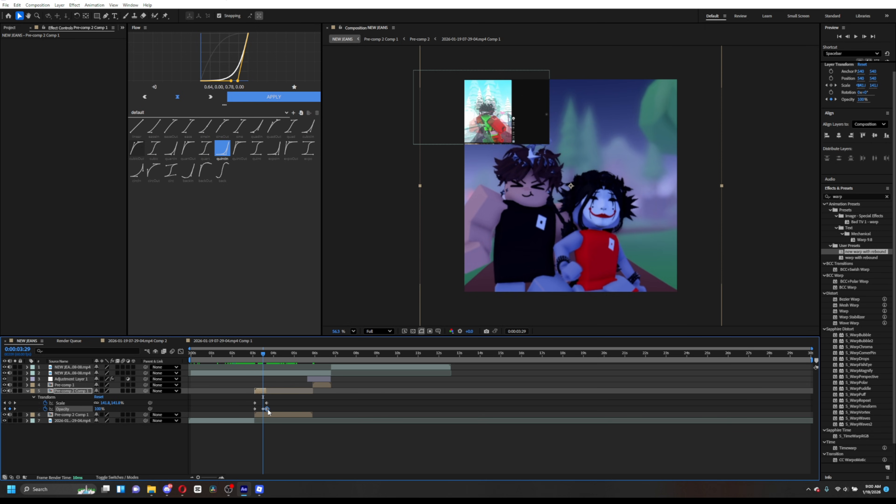
{"action": "key", "text": "Delete"}
{"action": "left_click_drag", "start_coordinate": [267, 403], "coordinate": [265, 411]}
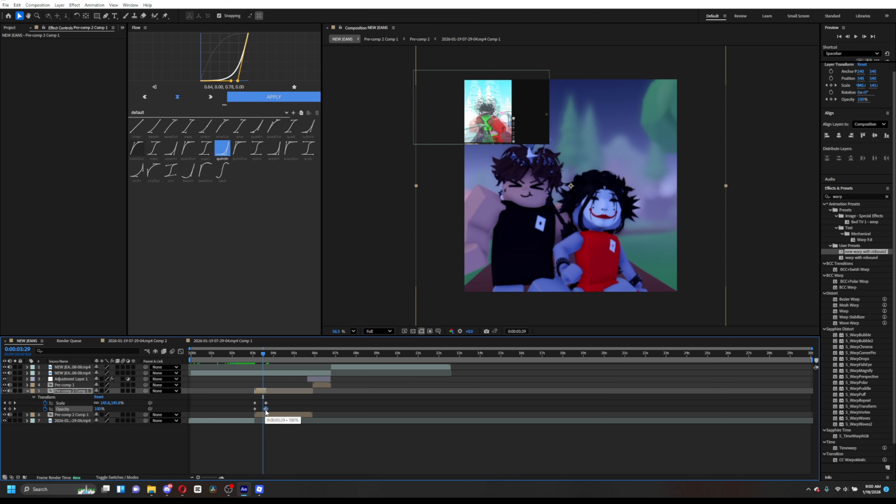
- Set the short duplicate's opacity to 0% at 0:00:03:38
{"action": "left_click", "coordinate": [264, 357]}
{"action": "left_click", "coordinate": [265, 359]}
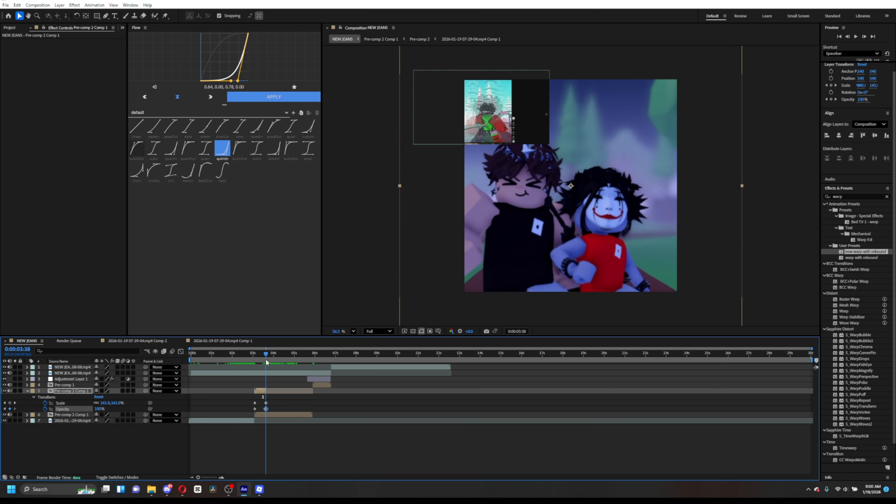
{"action": "left_click", "coordinate": [98, 409]}
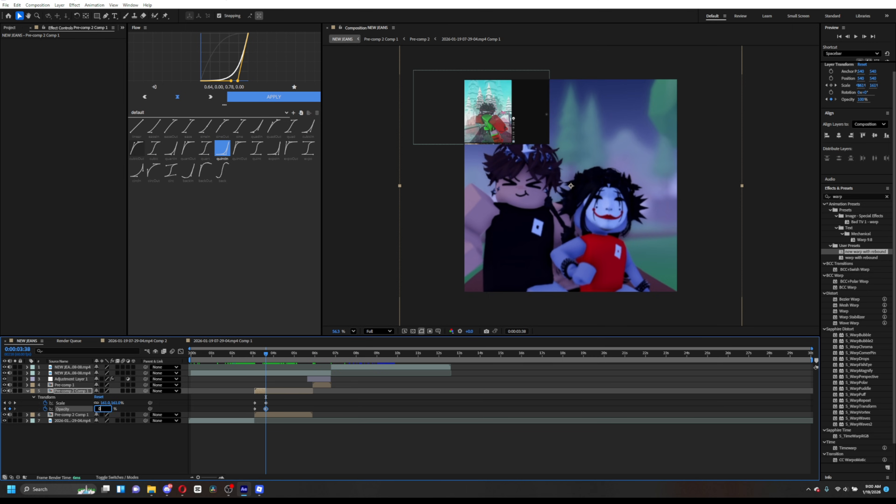
{"action": "type", "text": "0"}
{"action": "key", "text": "Return"}
{"action": "left_click_drag", "start_coordinate": [263, 353], "coordinate": [266, 391]}
{"action": "mouse_move", "coordinate": [267, 353]}
{"action": "left_mouse_down"}
{"action": "mouse_move", "coordinate": [258, 357]}
{"action": "mouse_move", "coordinate": [266, 364]}
{"action": "left_mouse_up"}
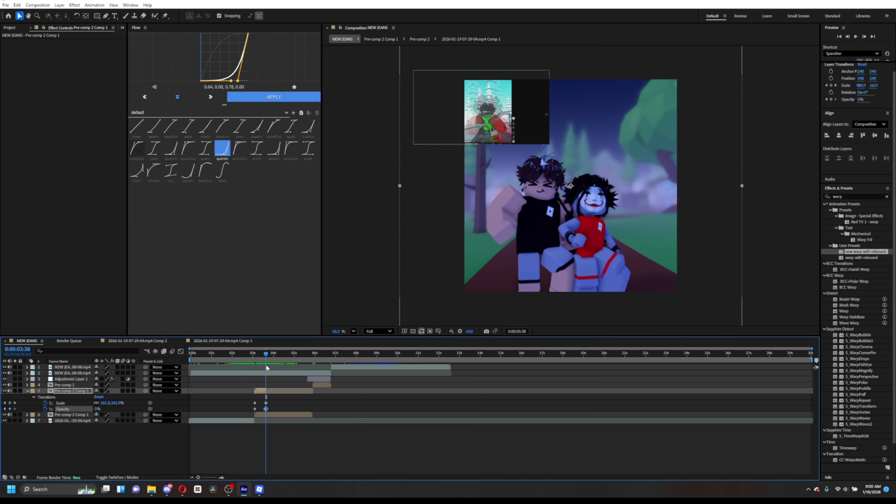
- Enable position keyframing on the duplicate and add a position keyframe at its start, 0:00:03:05
{"action": "key", "text": "p"}
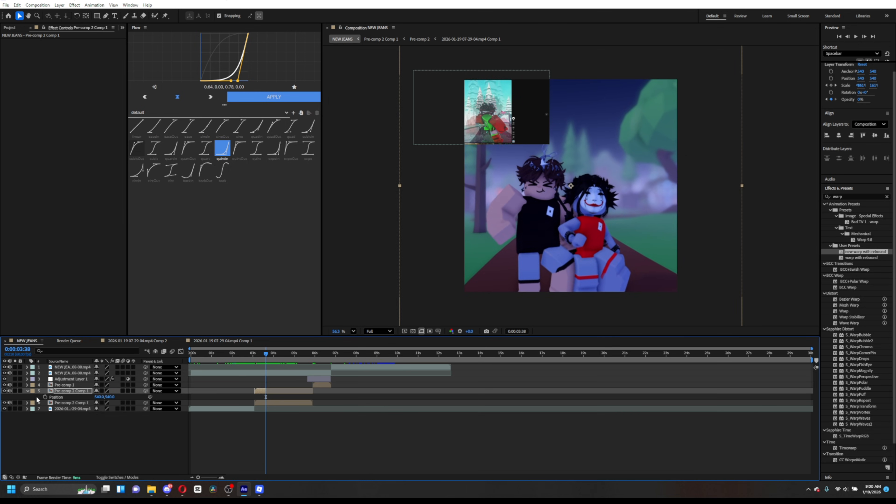
{"action": "left_click", "coordinate": [45, 397]}
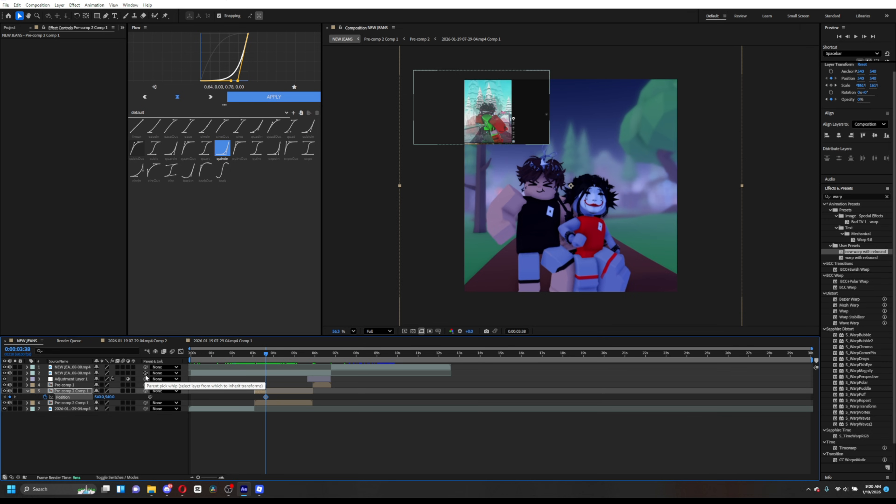
{"action": "key", "text": "p"}
{"action": "key", "text": "p"}
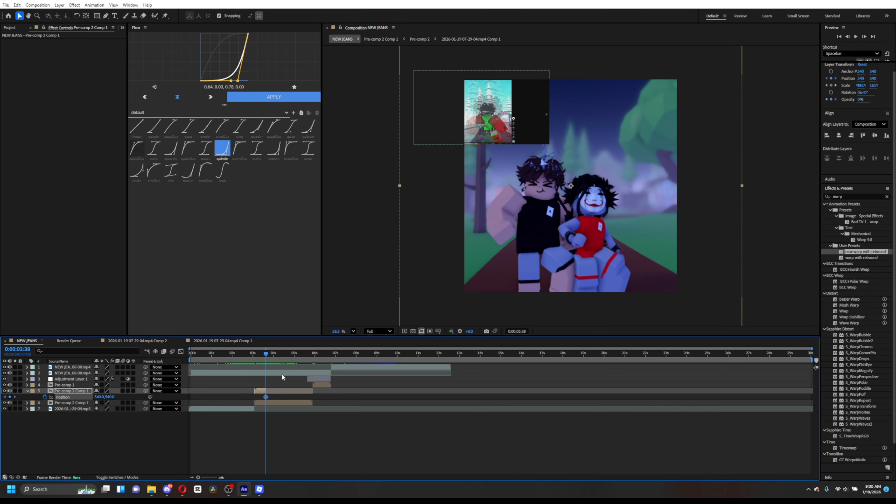
{"action": "key", "text": "i"}
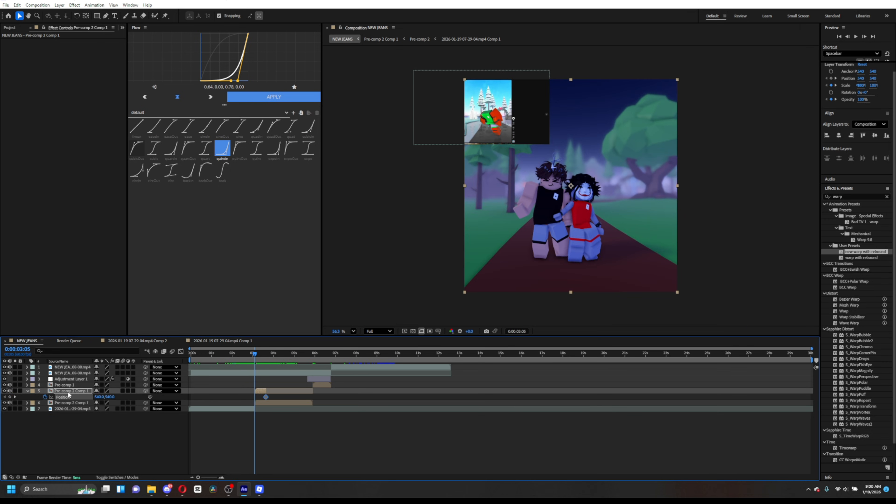
{"action": "left_click", "coordinate": [10, 396]}
{"action": "key", "text": "k"}
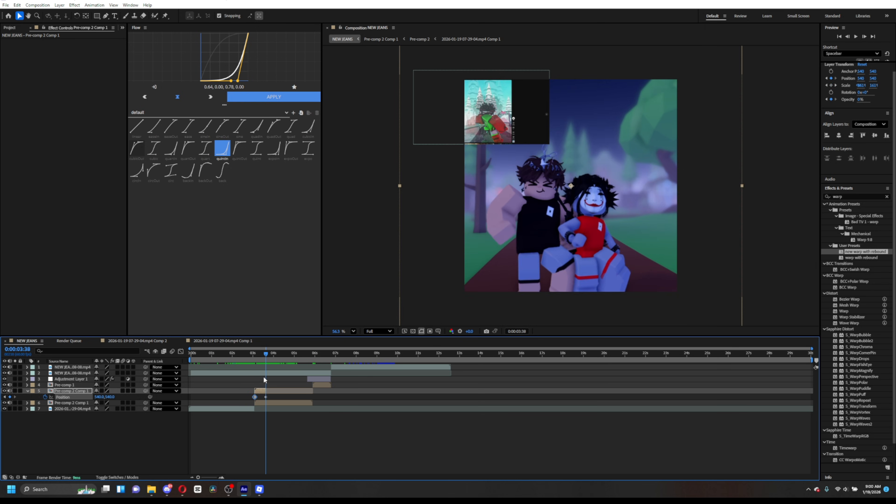
{"action": "left_click", "coordinate": [265, 397]}
- Shift the duplicate's position downward with keyframes at 0:00:03:35 and 0:00:03:38
{"action": "left_click", "coordinate": [262, 354]}
{"action": "left_click_drag", "start_coordinate": [262, 354], "coordinate": [266, 358]}
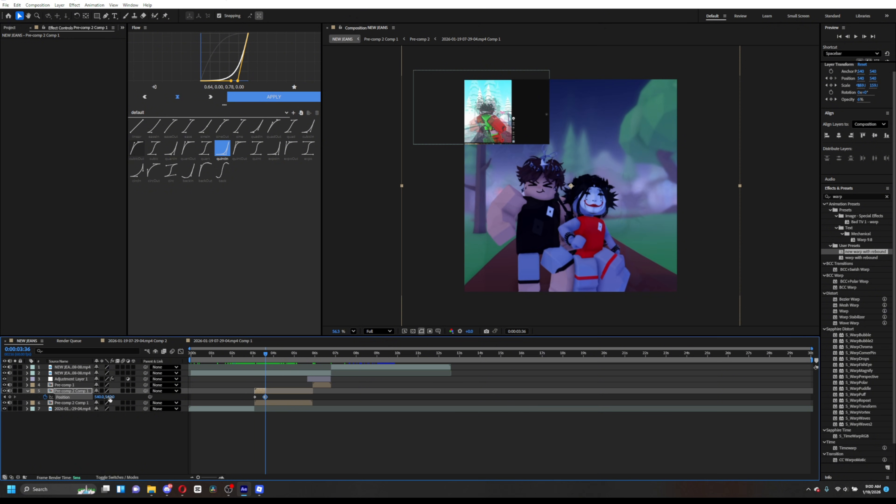
{"action": "key", "text": "Page_Up"}
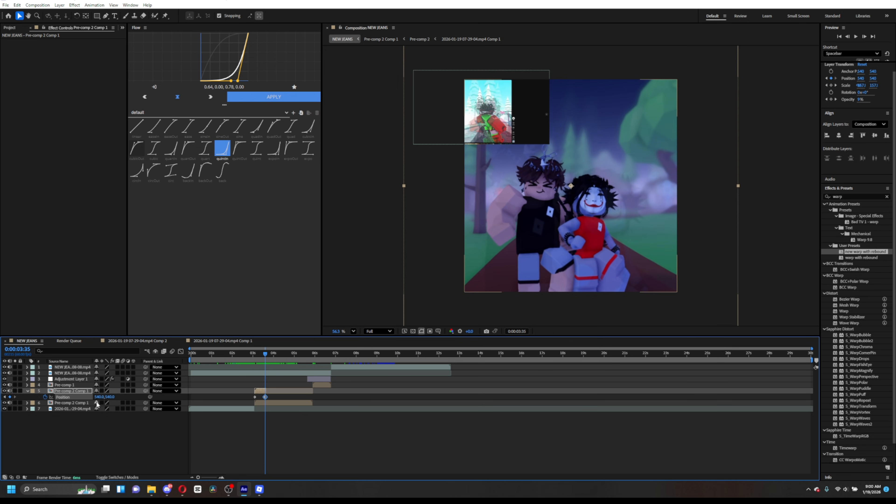
{"action": "left_click_drag", "start_coordinate": [101, 399], "coordinate": [52, 398]}
{"action": "left_click_drag", "start_coordinate": [252, 359], "coordinate": [264, 360]}
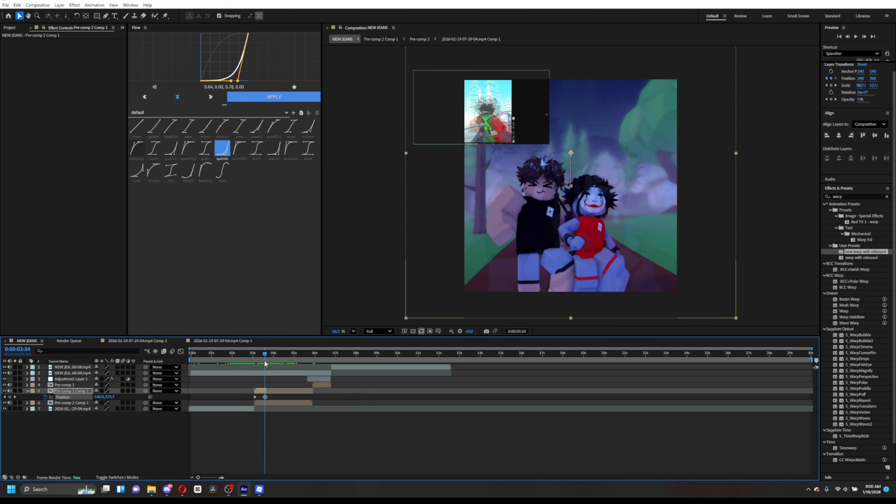
{"action": "left_click", "coordinate": [15, 398]}
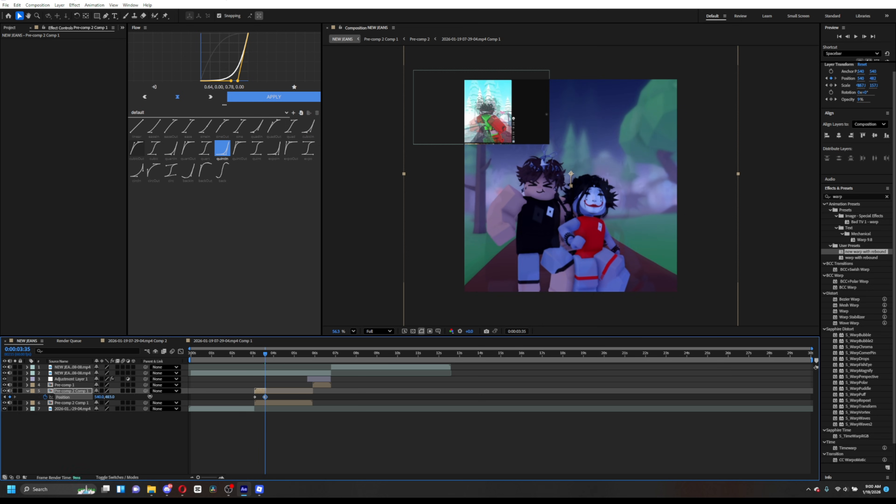
{"action": "mouse_move", "coordinate": [272, 357]}
{"action": "left_mouse_down"}
{"action": "mouse_move", "coordinate": [259, 354]}
{"action": "mouse_move", "coordinate": [265, 360]}
{"action": "left_mouse_up"}
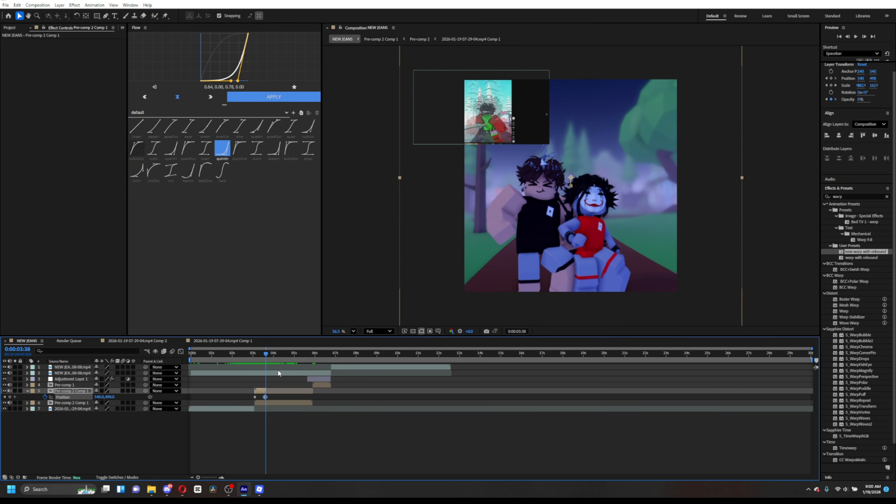
- Select all the duplicate's keyframes, apply the outInDur Flow ease curve, and preview it
{"action": "key", "text": "u"}
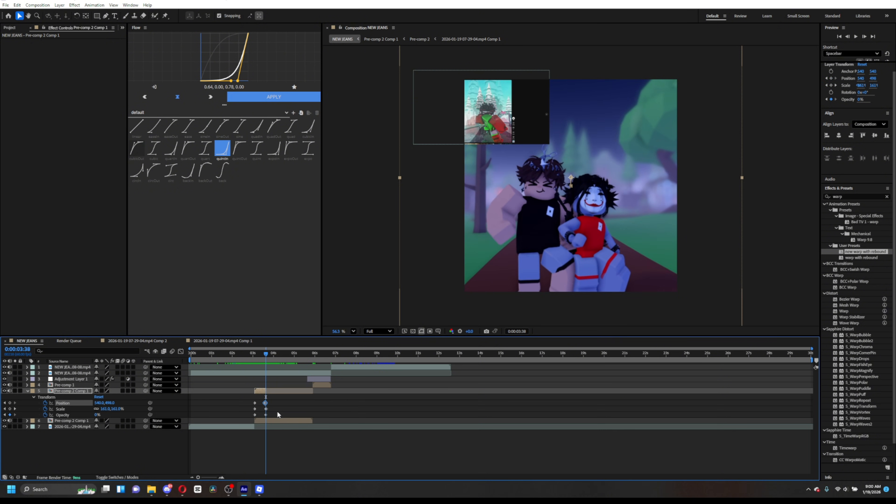
{"action": "left_click_drag", "start_coordinate": [283, 412], "coordinate": [249, 395]}
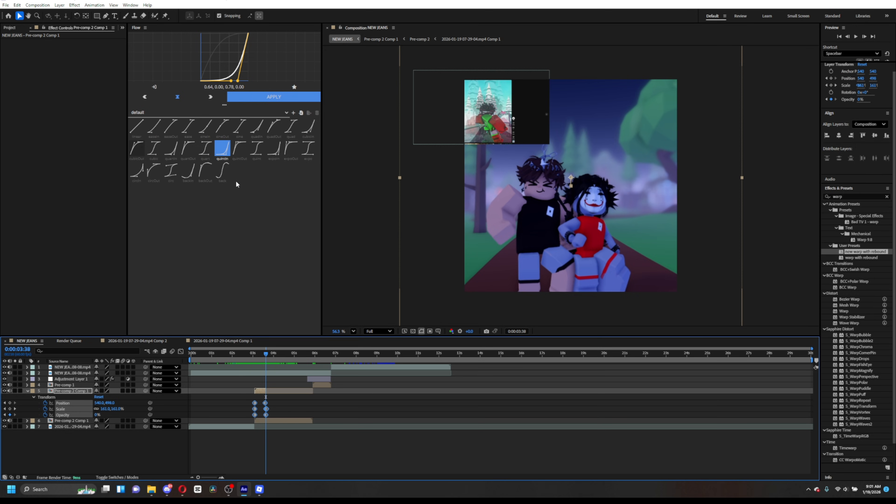
{"action": "left_click", "coordinate": [136, 148]}
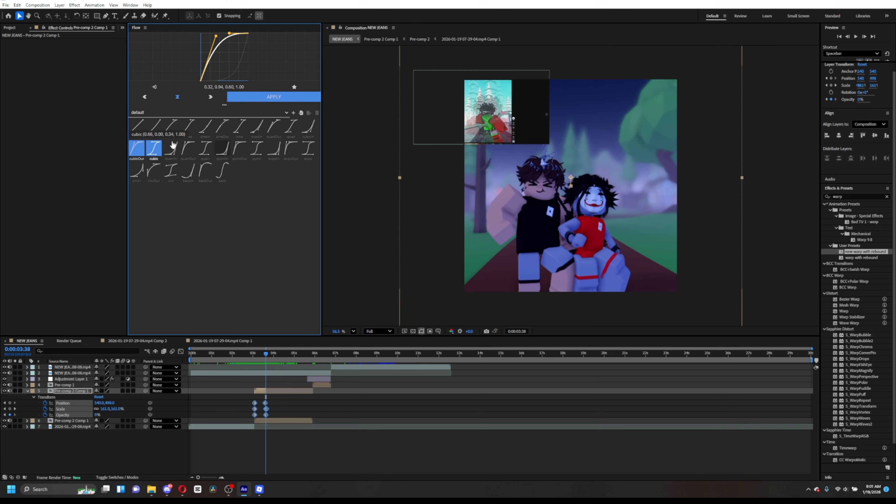
{"action": "left_click", "coordinate": [248, 99]}
{"action": "left_click", "coordinate": [256, 354]}
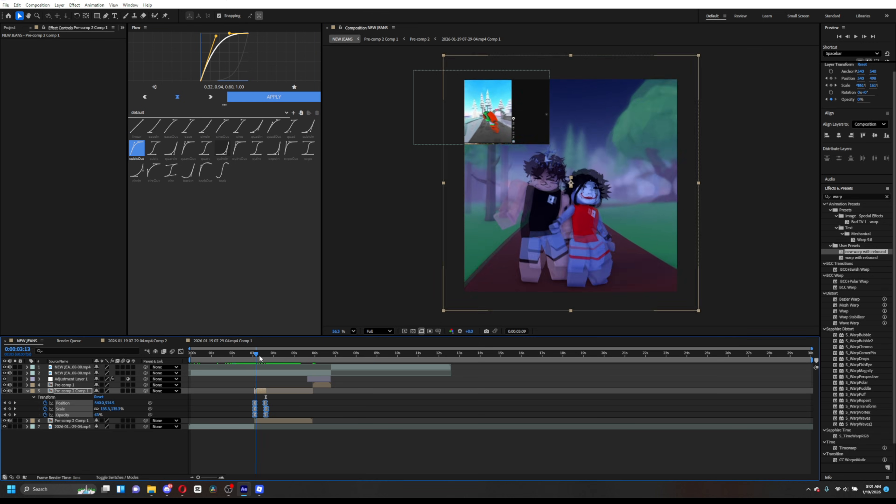
{"action": "mouse_move", "coordinate": [260, 355]}
{"action": "left_mouse_down"}
{"action": "mouse_move", "coordinate": [251, 358]}
{"action": "mouse_move", "coordinate": [274, 356]}
{"action": "mouse_move", "coordinate": [263, 358]}
{"action": "left_mouse_up"}
- Pre-compose the duplicate and the underlying pre-comp layer together into a new composition
{"action": "key", "text": "u"}
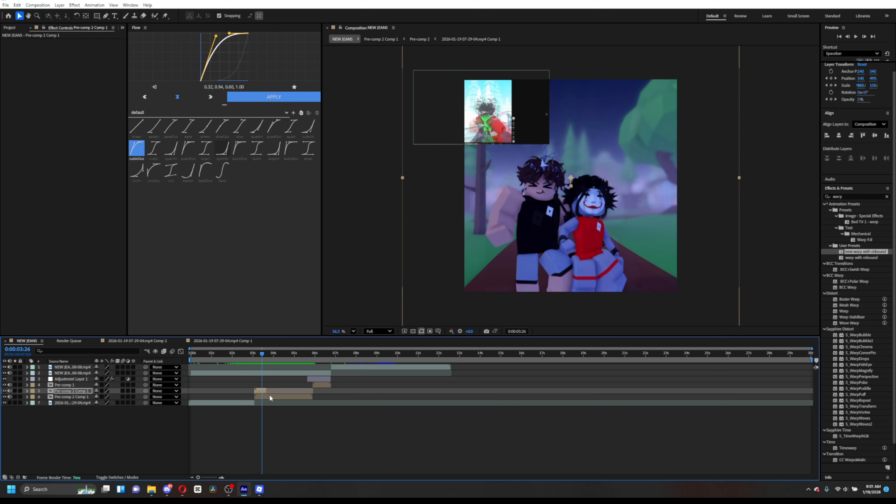
{"action": "left_click", "coordinate": [270, 397], "text": "shift"}
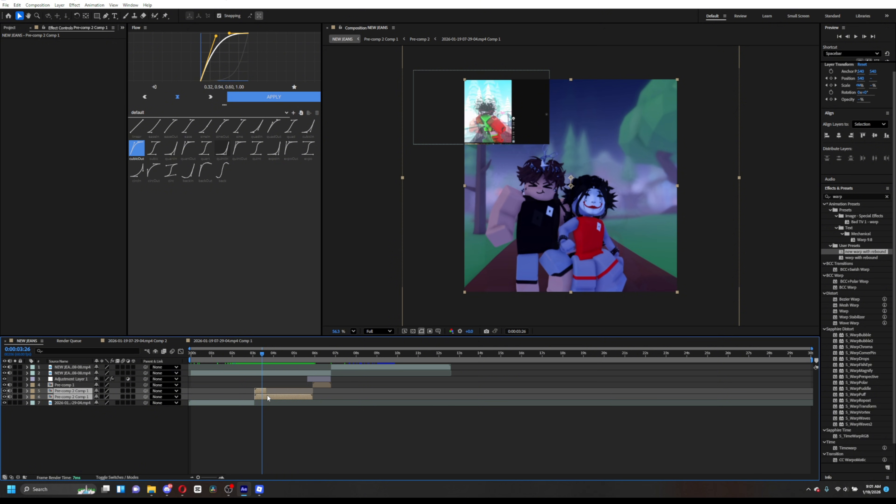
{"action": "right_click", "coordinate": [268, 398]}
{"action": "left_click", "coordinate": [298, 352]}
{"action": "left_click", "coordinate": [481, 288]}
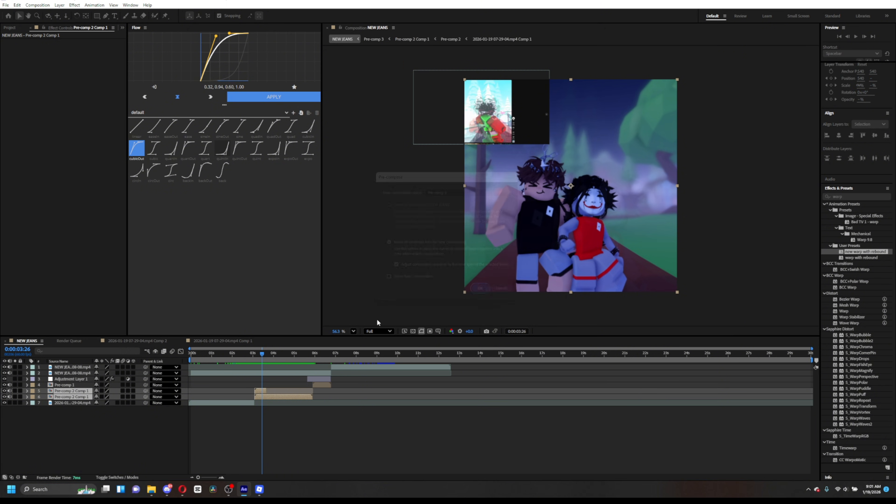
- Search the effects for twitch and try dropping the twitch shake preset onto the timeline
{"action": "left_click_drag", "start_coordinate": [844, 196], "coordinate": [815, 198]}
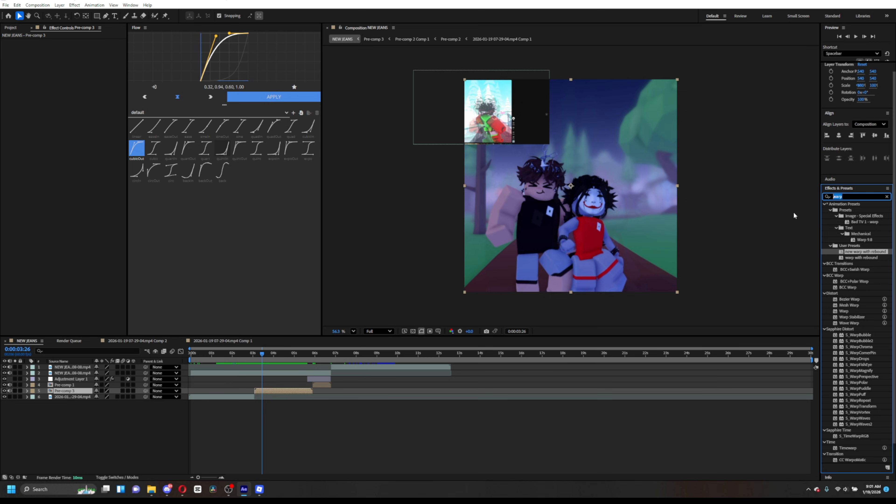
{"action": "type", "text": "soft"}
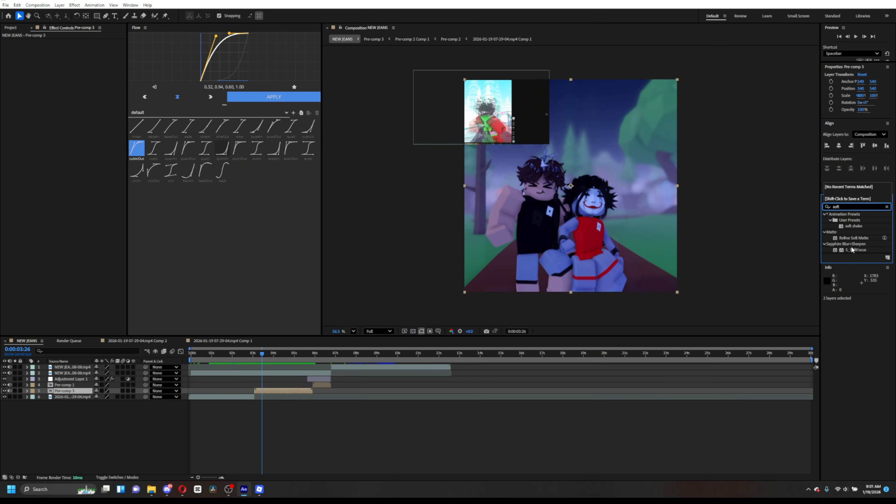
{"action": "key", "text": "BackSpace"}
{"action": "key", "text": "BackSpace"}
{"action": "key", "text": "BackSpace"}
{"action": "key", "text": "BackSpace"}
{"action": "type", "text": "t"}
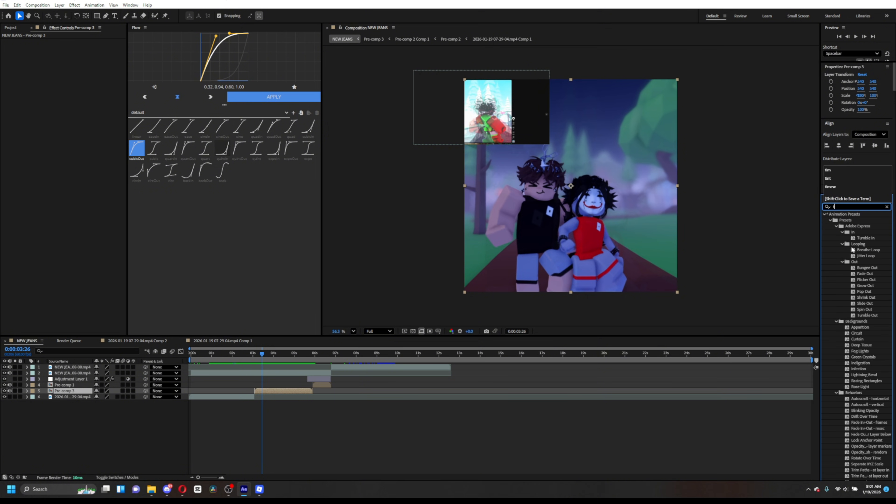
{"action": "type", "text": "witch"}
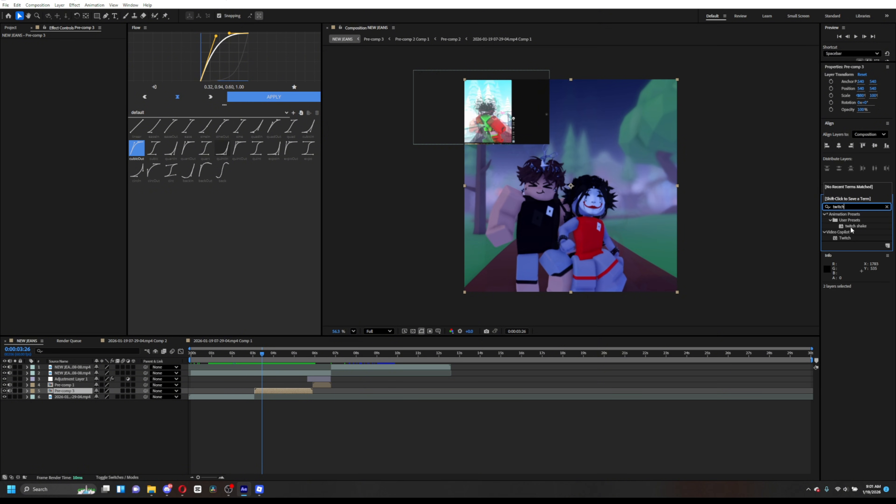
{"action": "left_click_drag", "start_coordinate": [851, 227], "coordinate": [253, 358]}
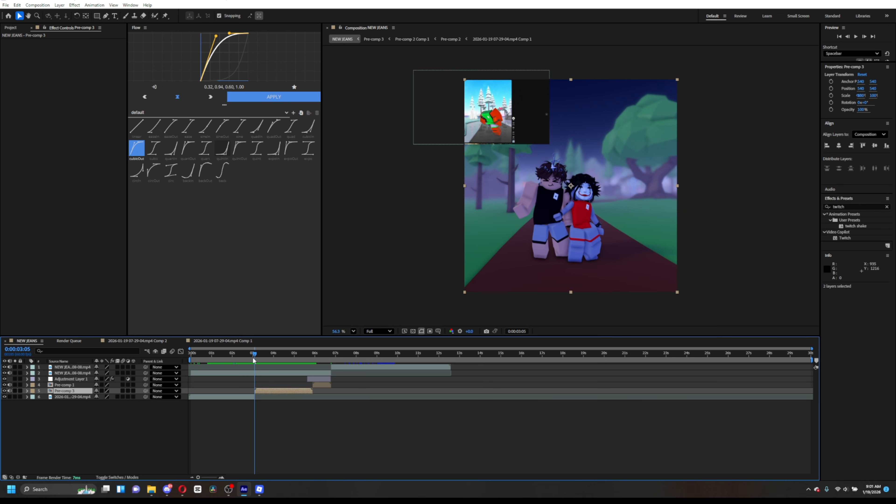
{"action": "left_click", "coordinate": [301, 436]}
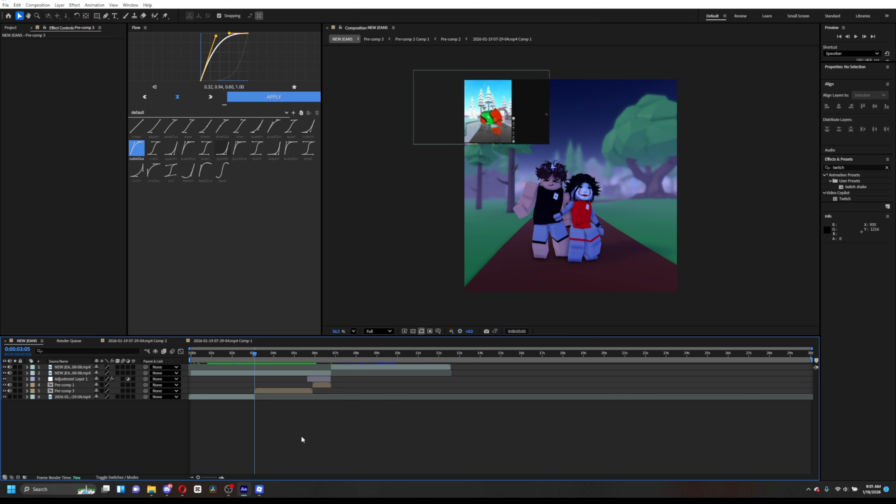
- Create an adjustment layer, split it at 0:00:03:05 and delete the extra part
{"action": "key", "text": "ctrl+alt+y"}
{"action": "key", "text": "ctrl+shift+d"}
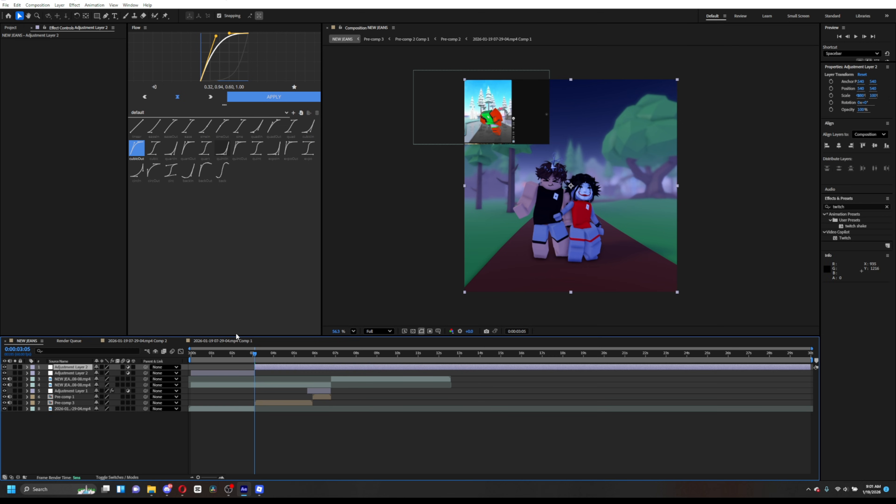
{"action": "left_click", "coordinate": [239, 374]}
{"action": "key", "text": "Delete"}
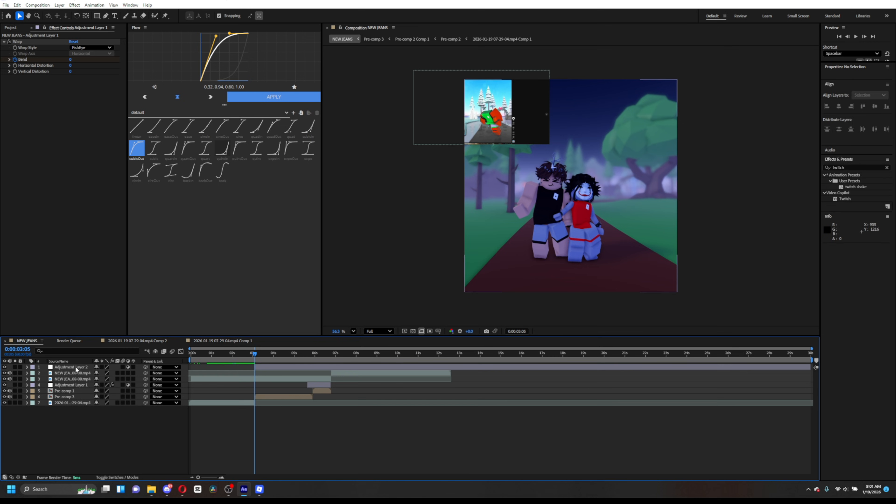
- Move the adjustment layer directly above Pre-comp 3 and apply the twitch shake preset to it
{"action": "left_click_drag", "start_coordinate": [75, 367], "coordinate": [83, 393]}
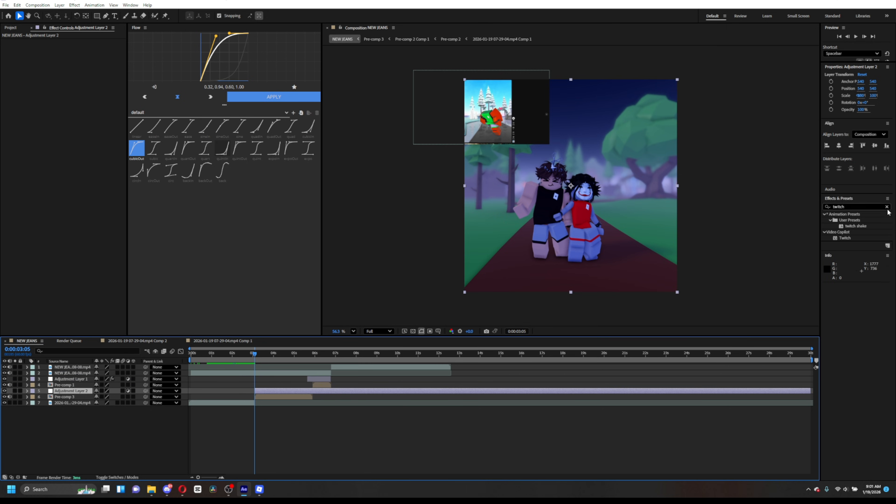
{"action": "left_click_drag", "start_coordinate": [853, 227], "coordinate": [262, 392]}
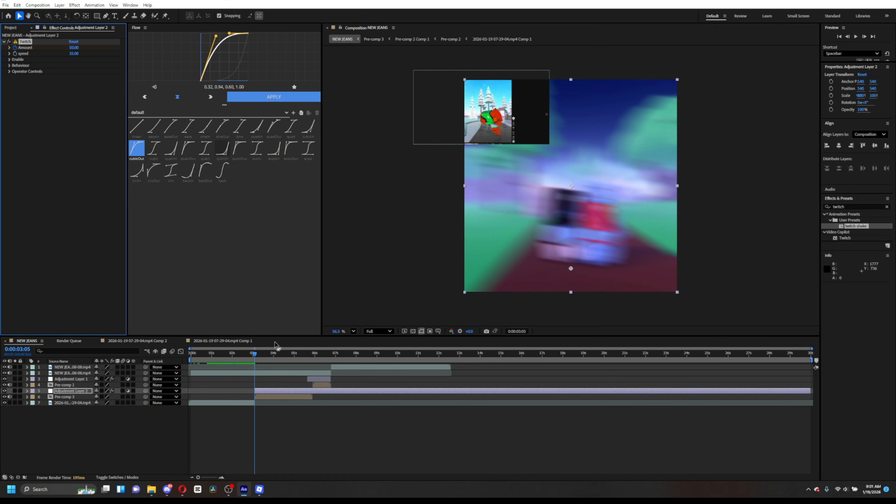
- Set a Twitch Amount keyframe of 25 on the adjustment layer at 0:00:03:05
{"action": "key", "text": "u"}
{"action": "mouse_move", "coordinate": [257, 355]}
{"action": "left_mouse_down"}
{"action": "mouse_move", "coordinate": [265, 361]}
{"action": "mouse_move", "coordinate": [253, 361]}
{"action": "left_mouse_up"}
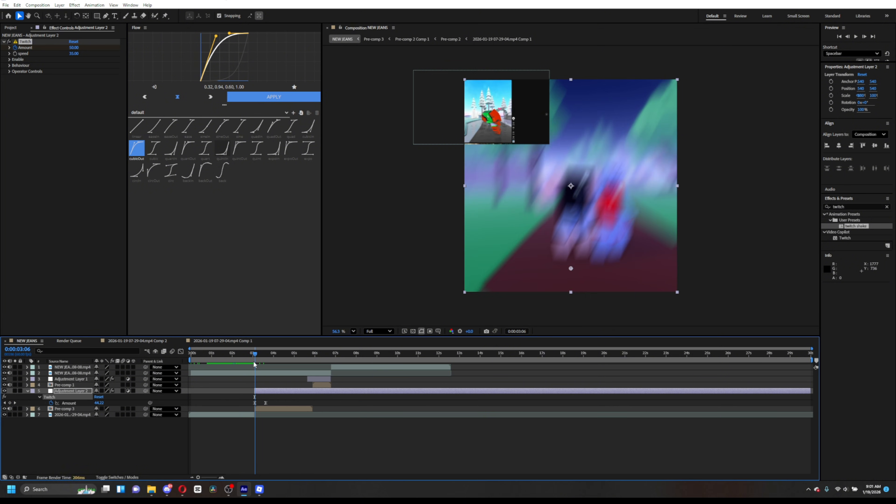
{"action": "left_click", "coordinate": [4, 403]}
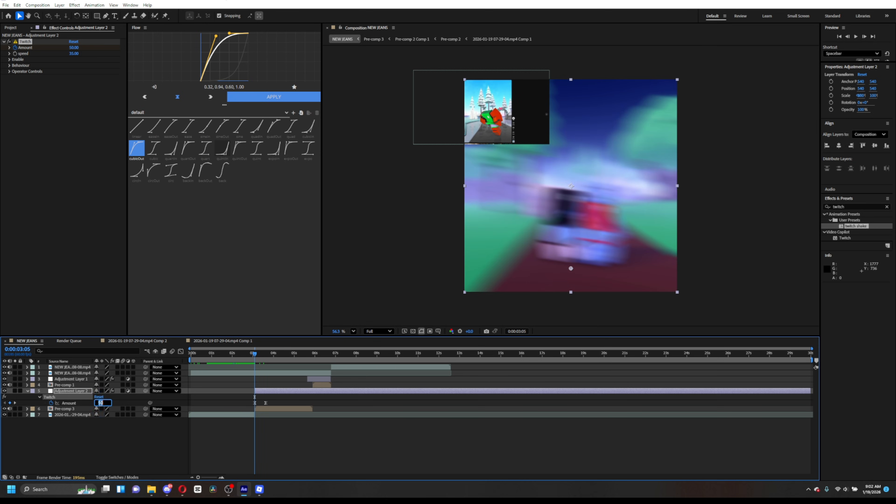
{"action": "type", "text": "25"}
{"action": "key", "text": "Return"}
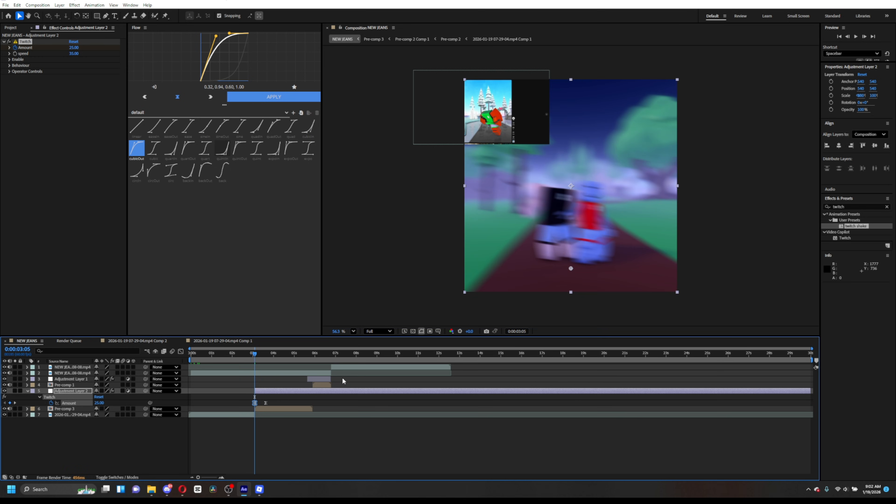
{"action": "left_click", "coordinate": [318, 391]}
{"action": "key", "text": "u"}
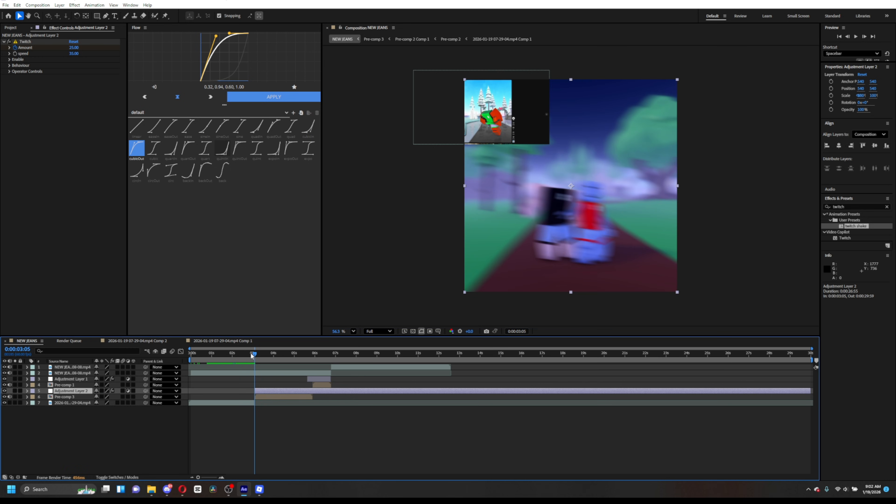
- Split the twitch adjustment layer at 0:00:03:39 and delete the trailing part
{"action": "left_click_drag", "start_coordinate": [251, 355], "coordinate": [267, 368]}
{"action": "key", "text": "u"}
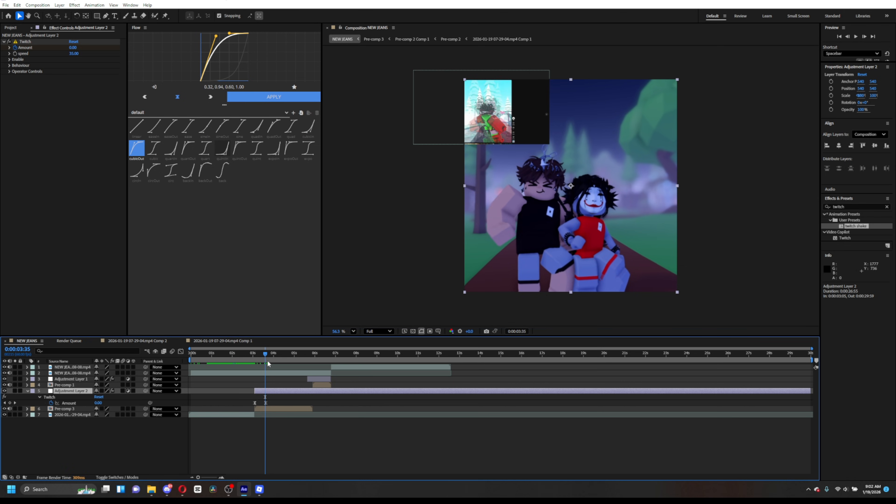
{"action": "left_click", "coordinate": [266, 353]}
{"action": "left_click", "coordinate": [267, 353]}
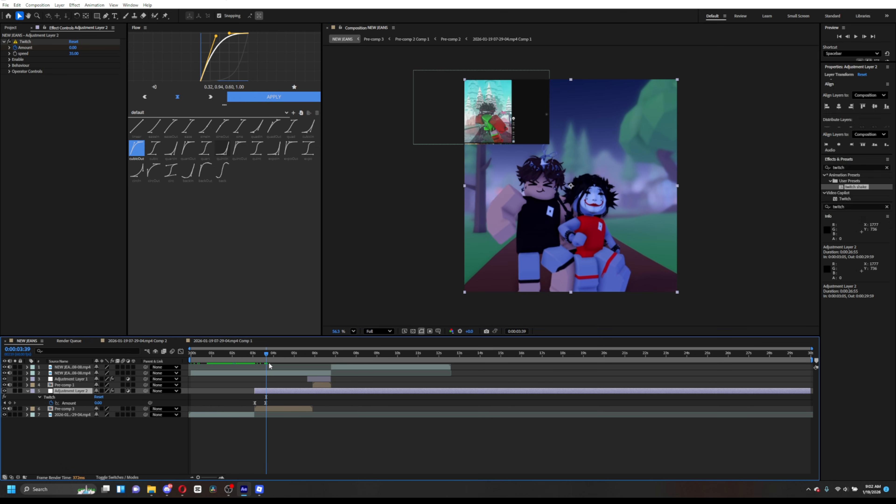
{"action": "key", "text": "ctrl+shift+d"}
{"action": "key", "text": "Delete"}
{"action": "left_click", "coordinate": [263, 391]}
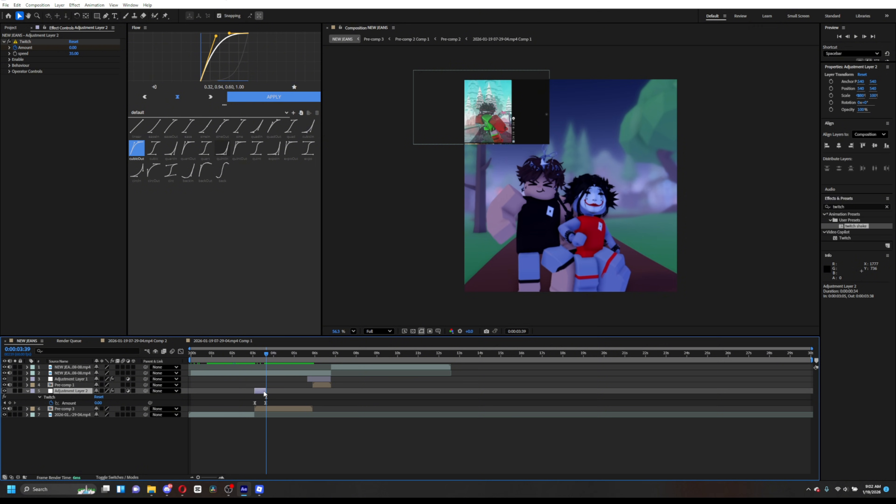
- Preview the twitch shake around 0:00:03 on the timeline
{"action": "key", "text": "u"}
{"action": "left_click_drag", "start_coordinate": [265, 353], "coordinate": [258, 354]}
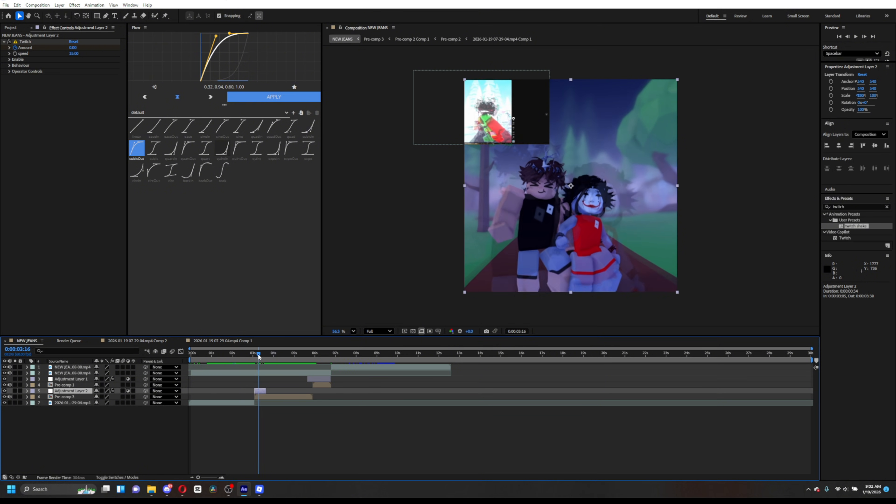
{"action": "key", "text": "space"}
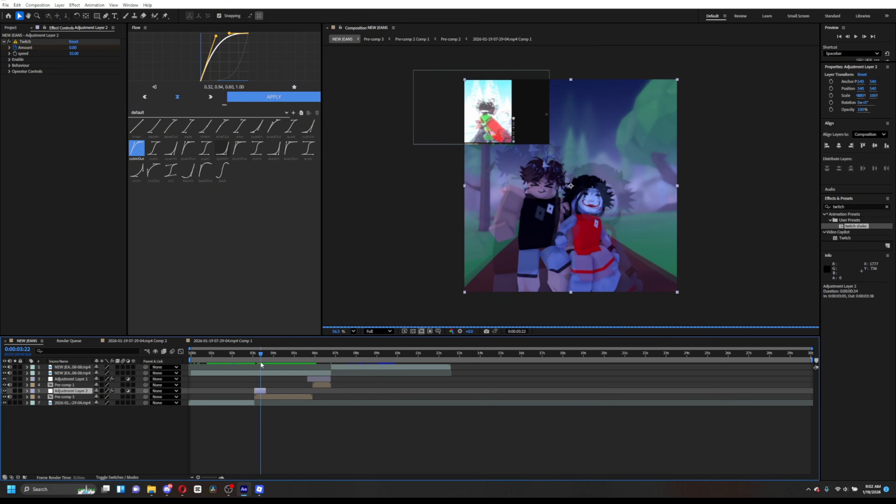
{"action": "left_click_drag", "start_coordinate": [261, 363], "coordinate": [253, 365]}
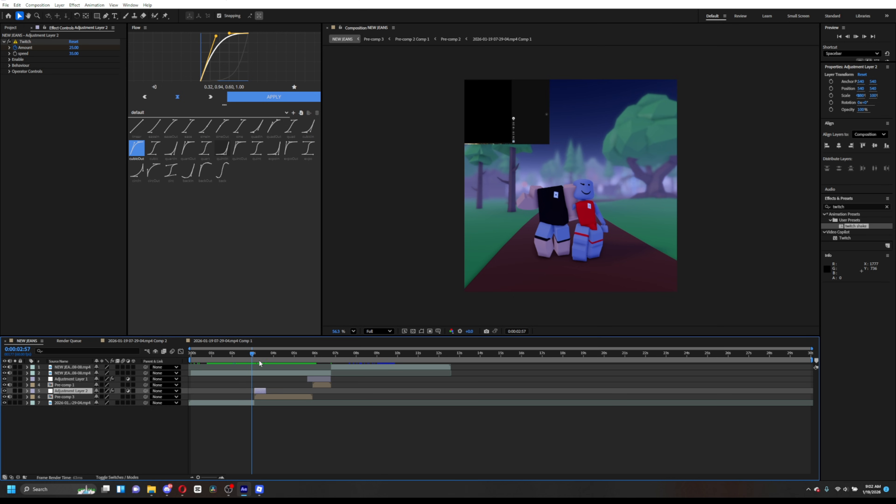
{"action": "key", "text": "space"}
{"action": "left_click", "coordinate": [252, 353]}
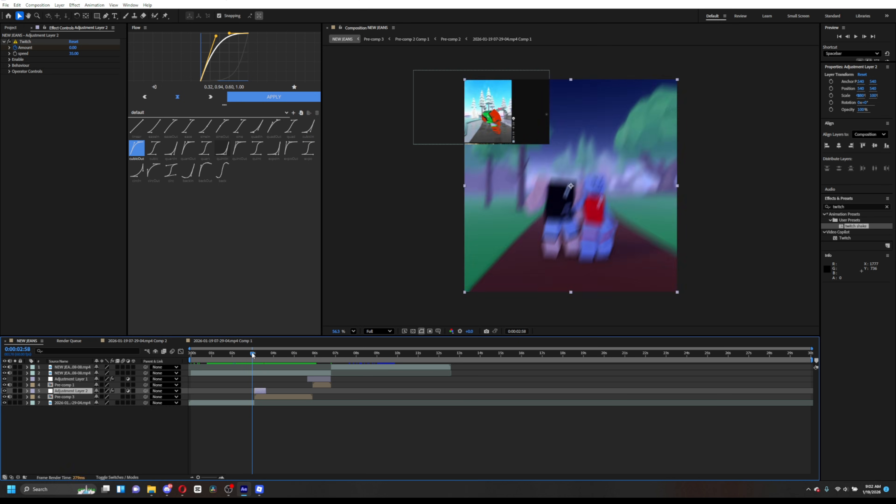
{"action": "left_click_drag", "start_coordinate": [252, 352], "coordinate": [273, 363]}
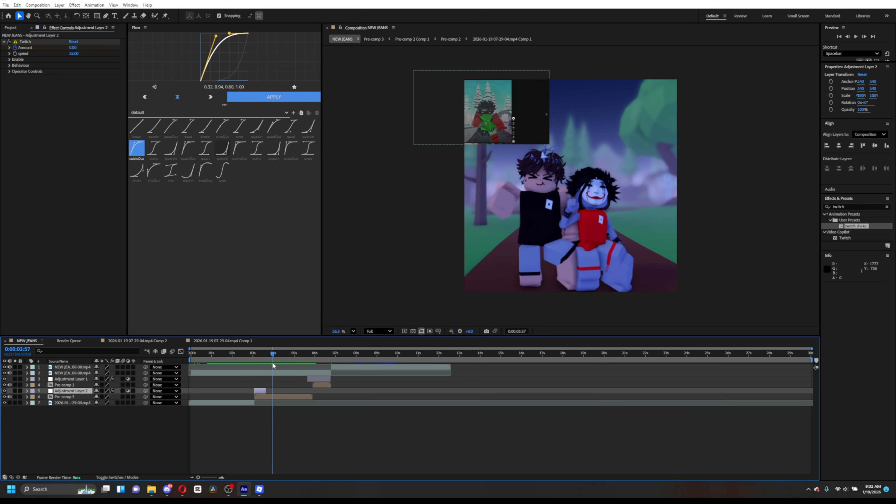
- Create a new adjustment layer starting at 0:00:03:57 above Pre-comp 3 and apply the soft shake preset to it
{"action": "left_click", "coordinate": [867, 206]}
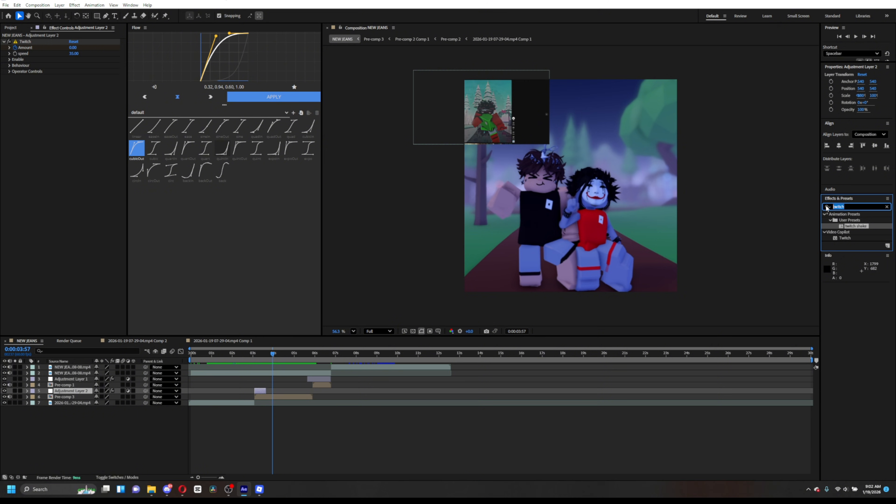
{"action": "type", "text": "soft"}
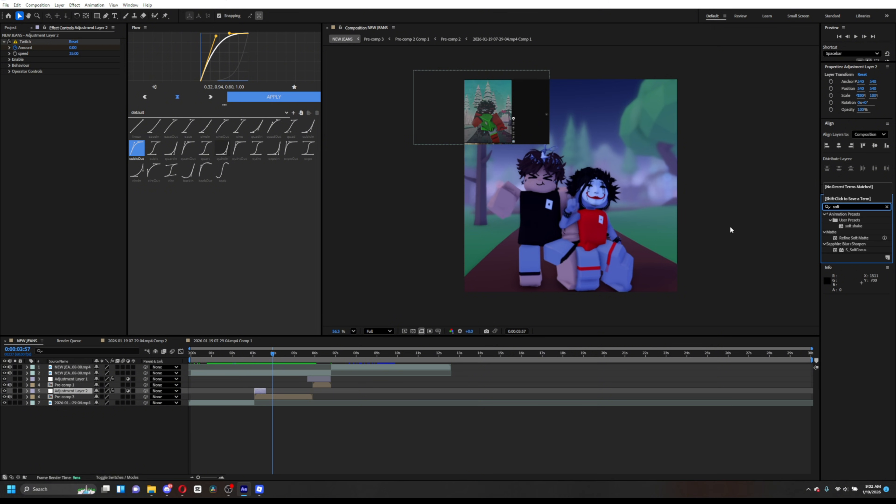
{"action": "left_click", "coordinate": [286, 398]}
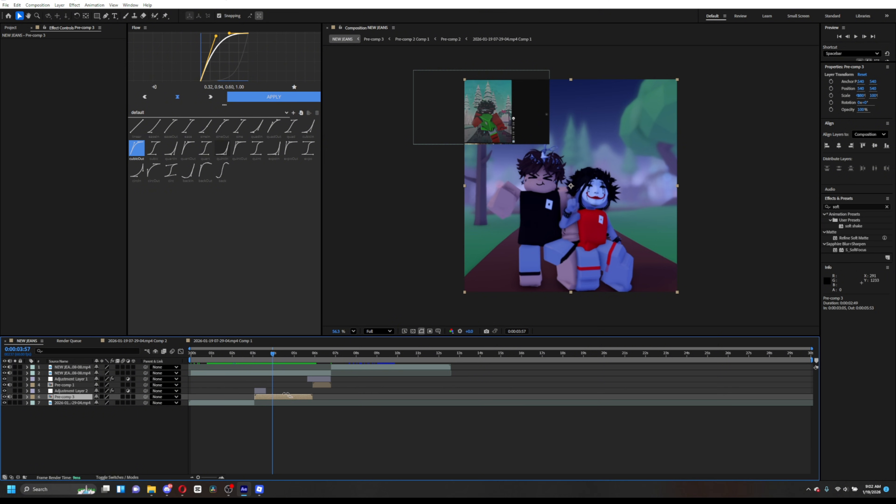
{"action": "key", "text": "ctrl+alt+y"}
{"action": "key", "text": "ctrl+shift+d"}
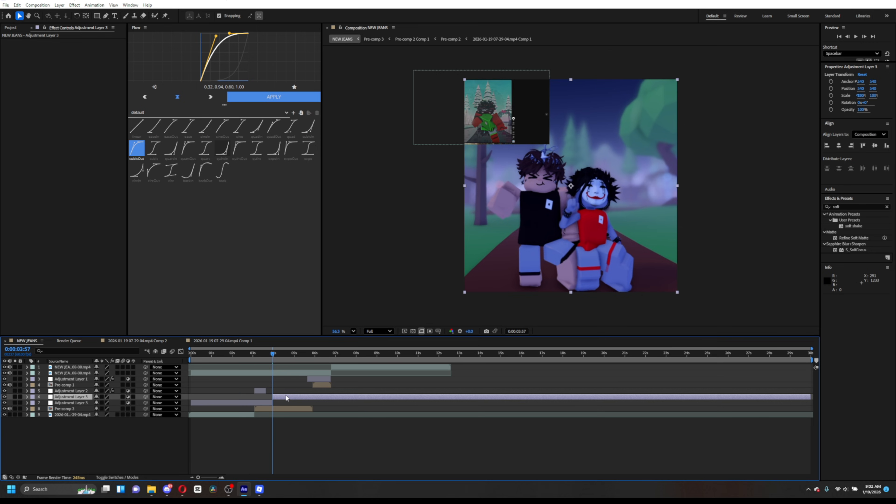
{"action": "left_click", "coordinate": [262, 404]}
{"action": "key", "text": "Delete"}
{"action": "left_click_drag", "start_coordinate": [844, 188], "coordinate": [278, 397]}
- Trim the soft shake adjustment layer by splitting it at the playhead and deleting the remainder
{"action": "left_click_drag", "start_coordinate": [273, 354], "coordinate": [293, 356]}
{"action": "key", "text": "u"}
{"action": "left_click", "coordinate": [300, 437]}
{"action": "left_click", "coordinate": [316, 398]}
{"action": "key", "text": "ctrl+shift+d"}
{"action": "key", "text": "Delete"}
- Duplicate the soft shake adjustment layer, move the copy later along the timeline and preview it
{"action": "left_click", "coordinate": [279, 397]}
{"action": "key", "text": "u"}
{"action": "key", "text": "space"}
{"action": "key", "text": "space"}
{"action": "key", "text": "ctrl+d"}
{"action": "left_click_drag", "start_coordinate": [280, 397], "coordinate": [295, 397]}
{"action": "left_click_drag", "start_coordinate": [283, 355], "coordinate": [292, 356]}
{"action": "left_click_drag", "start_coordinate": [294, 397], "coordinate": [298, 397]}
{"action": "key", "text": "space"}
{"action": "mouse_move", "coordinate": [292, 356]}
{"action": "left_mouse_down"}
{"action": "mouse_move", "coordinate": [256, 357]}
{"action": "mouse_move", "coordinate": [310, 357]}
{"action": "mouse_move", "coordinate": [299, 356]}
{"action": "left_mouse_up"}
{"action": "key", "text": "space"}
{"action": "key", "text": "space"}
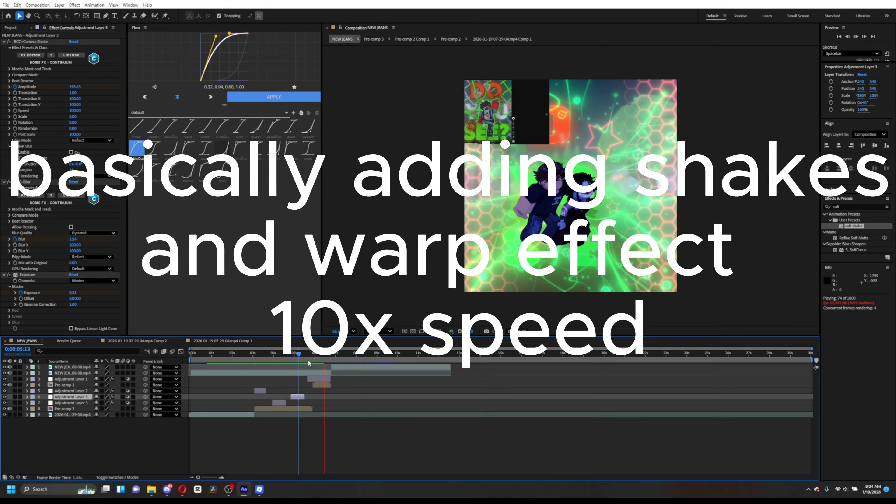
- Open Pre-comp 1 and apply the Bevel Alpha effect to the selected layer
{"action": "key", "text": "space"}
{"action": "left_click", "coordinate": [317, 356]}
{"action": "double_click", "coordinate": [322, 385]}
{"action": "left_click", "coordinate": [341, 374]}
{"action": "left_click", "coordinate": [340, 367]}
{"action": "left_click", "coordinate": [847, 207]}
{"action": "type", "text": "bevel"}
{"action": "double_click", "coordinate": [849, 262]}
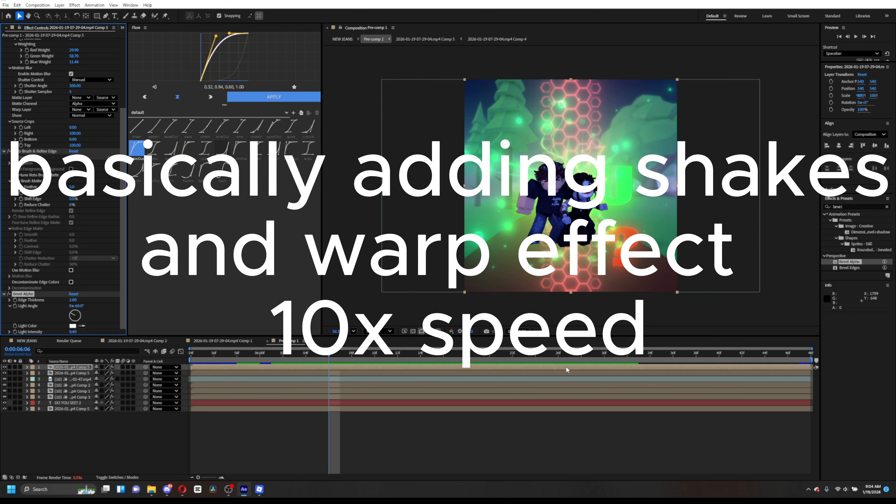
- Apply Drop Shadow to the same layer, adjust its settings and return to the NEW JEANS composition
{"action": "left_click", "coordinate": [847, 207]}
{"action": "type", "text": "drop"}
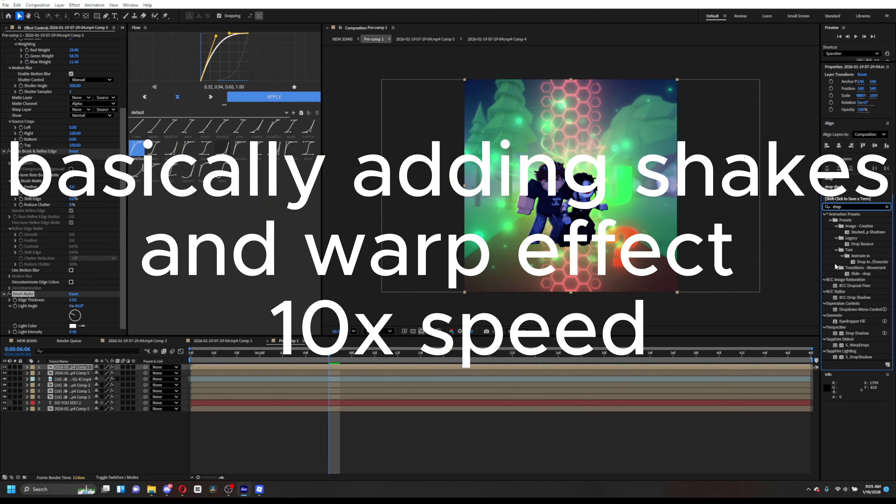
{"action": "double_click", "coordinate": [858, 334]}
{"action": "left_click", "coordinate": [73, 320]}
{"action": "left_click", "coordinate": [146, 342]}
{"action": "left_click", "coordinate": [26, 341]}
- Preview the main composition around the title section
{"action": "left_click", "coordinate": [302, 357]}
{"action": "key", "text": "space"}
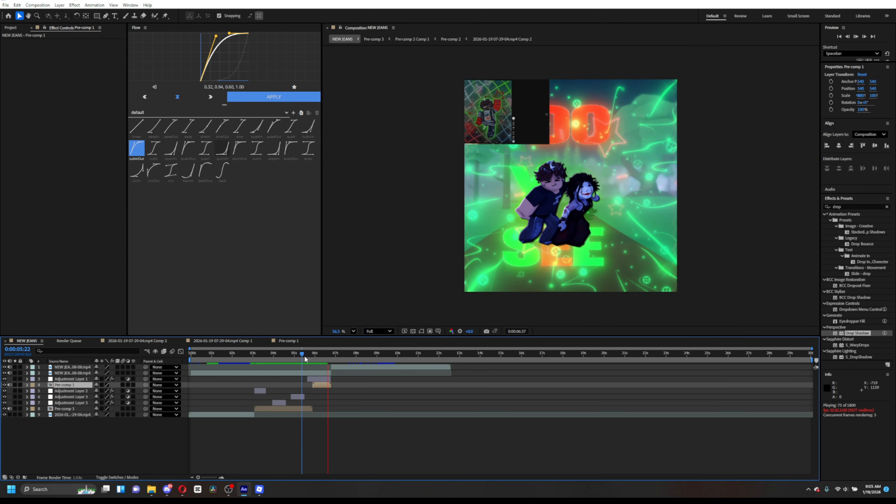
{"action": "key", "text": "space"}
{"action": "key", "text": "space"}
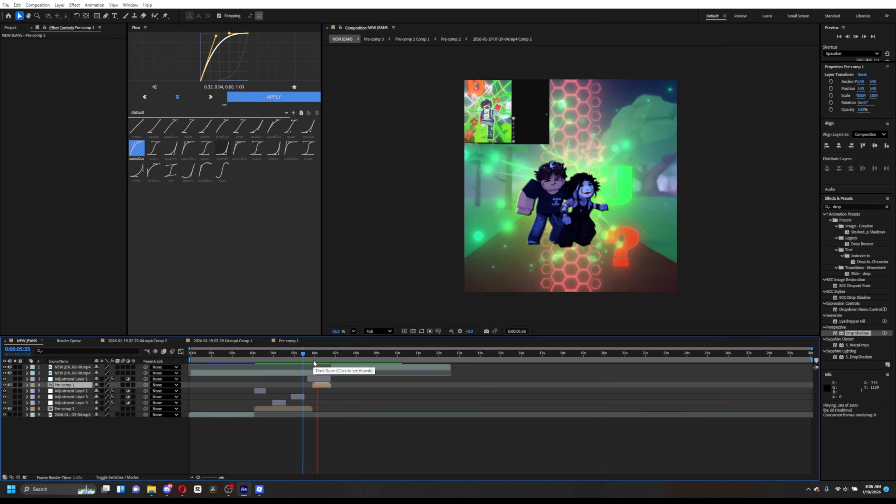
{"action": "left_click", "coordinate": [239, 356]}
{"action": "key", "text": "space"}
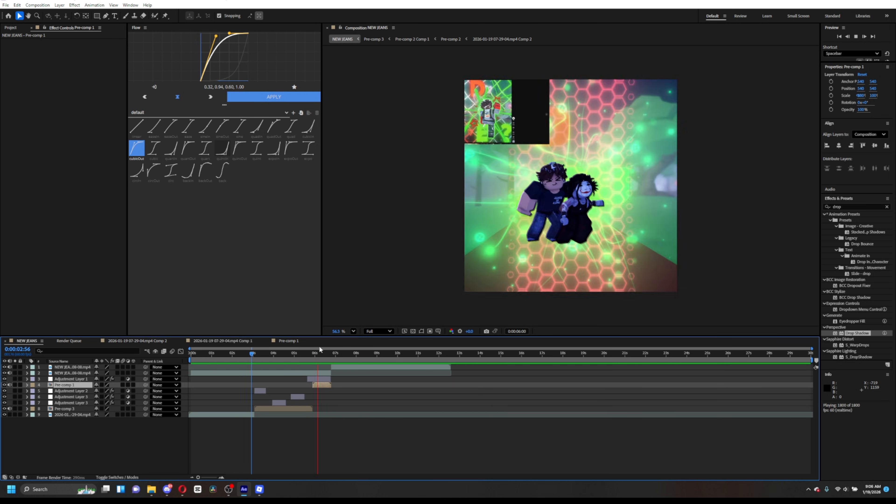
- Duplicate the Pre-comp 1 layer and move the copy earlier to start near 0:00:03:05
{"action": "left_click", "coordinate": [318, 379]}
{"action": "key", "text": "ctrl+d"}
{"action": "left_click_drag", "start_coordinate": [318, 377], "coordinate": [253, 371]}
{"action": "key", "text": "space"}
- Select the six layers of the shake section and pre-compose them into a new composition
{"action": "left_click", "coordinate": [255, 356]}
{"action": "key", "text": "u"}
{"action": "key", "text": "u"}
{"action": "key", "text": "space"}
{"action": "left_click_drag", "start_coordinate": [252, 417], "coordinate": [318, 389]}
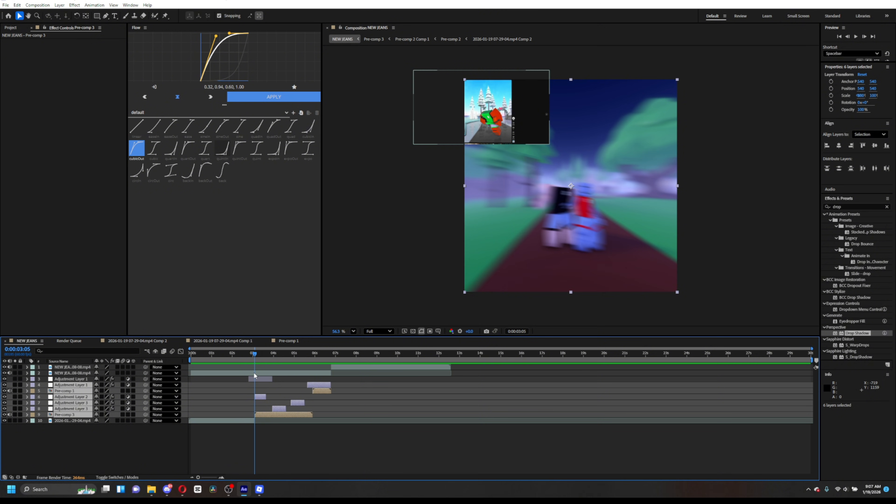
{"action": "right_click", "coordinate": [308, 415]}
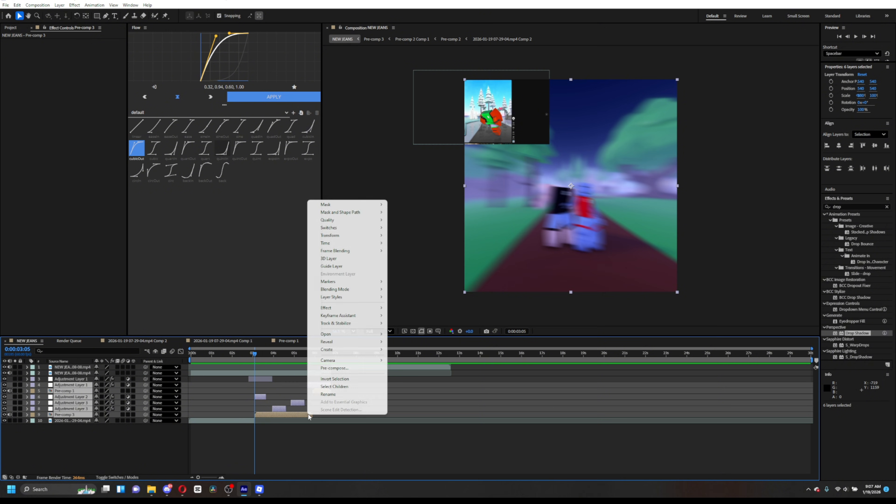
{"action": "left_click", "coordinate": [346, 368]}
{"action": "left_click", "coordinate": [484, 293]}
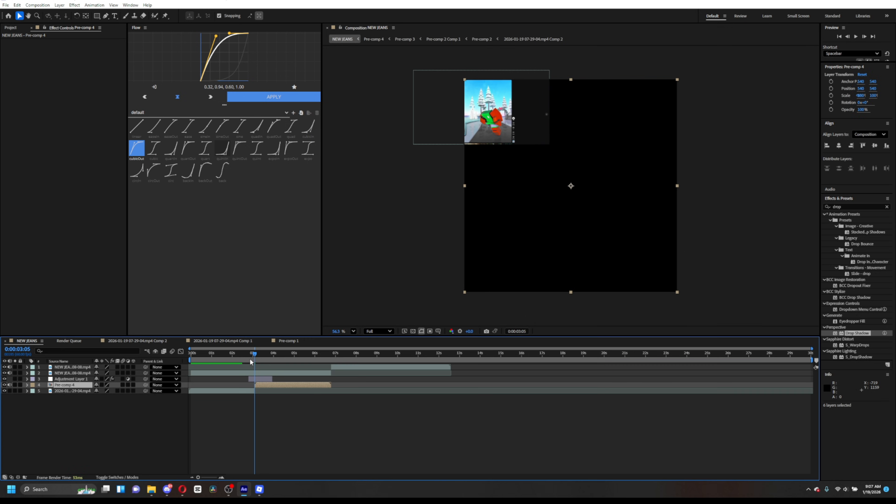
- Paste a copy of Pre-comp 4 and move it to start at 0:00:06:46
{"action": "mouse_move", "coordinate": [254, 353]}
{"action": "left_mouse_down"}
{"action": "mouse_move", "coordinate": [314, 360]}
{"action": "mouse_move", "coordinate": [251, 364]}
{"action": "left_mouse_up"}
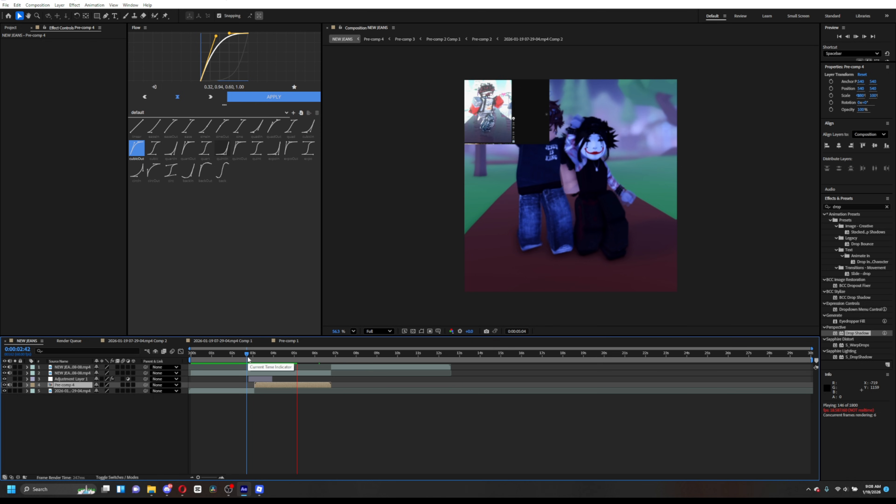
{"action": "left_click_drag", "start_coordinate": [247, 355], "coordinate": [331, 386]}
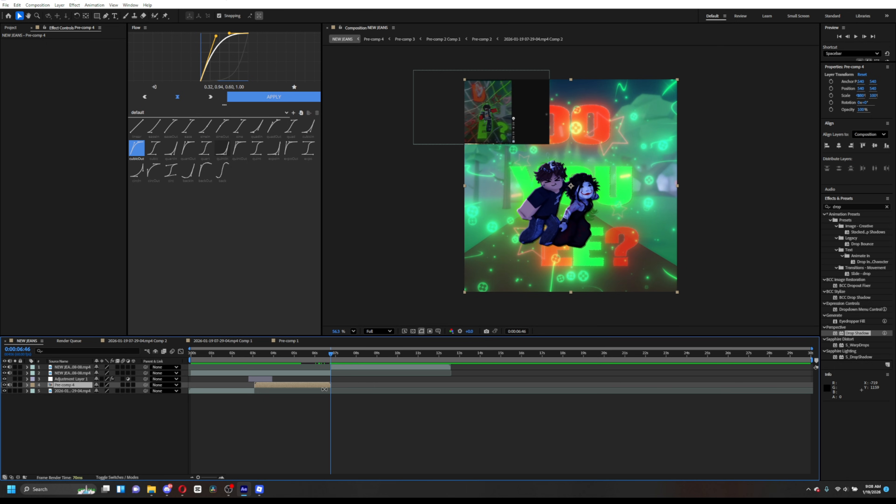
{"action": "key", "text": "ctrl+v"}
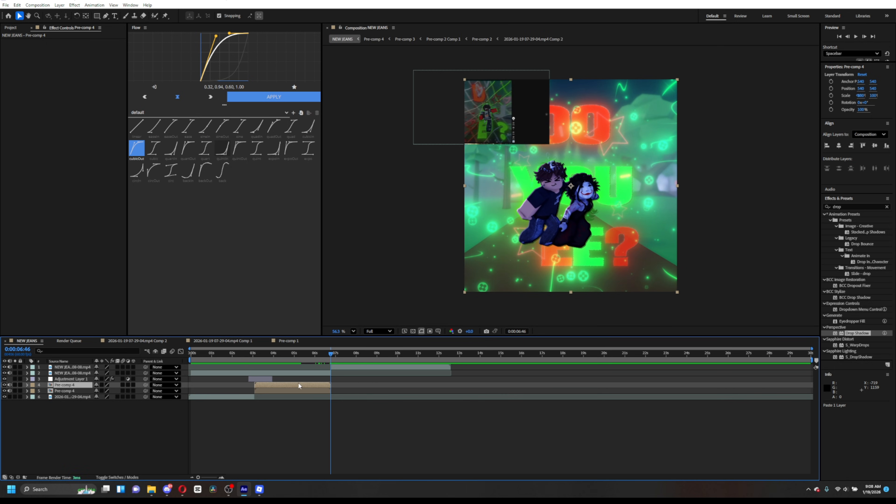
{"action": "left_click_drag", "start_coordinate": [288, 386], "coordinate": [342, 386]}
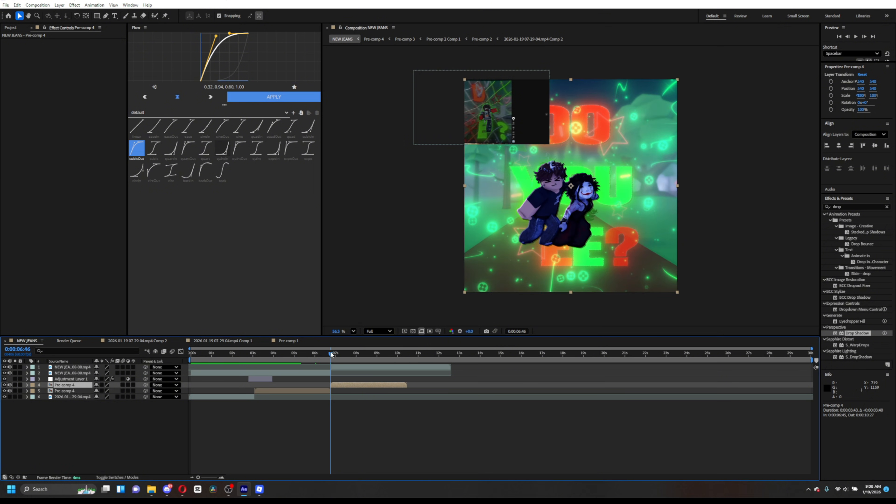
- Copy the warp adjustment layer, paste it near 0:00:07:06 and preview the section
{"action": "left_click_drag", "start_coordinate": [331, 353], "coordinate": [337, 359]}
{"action": "left_click", "coordinate": [264, 380]}
{"action": "key", "text": "ctrl+c"}
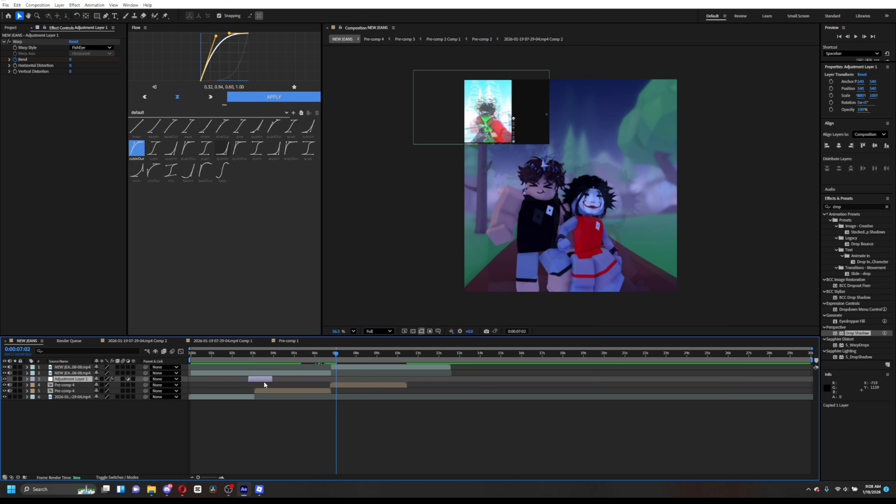
{"action": "key", "text": "ctrl+v"}
{"action": "left_click_drag", "start_coordinate": [275, 379], "coordinate": [363, 367]}
{"action": "key", "text": "u"}
{"action": "key", "text": "u"}
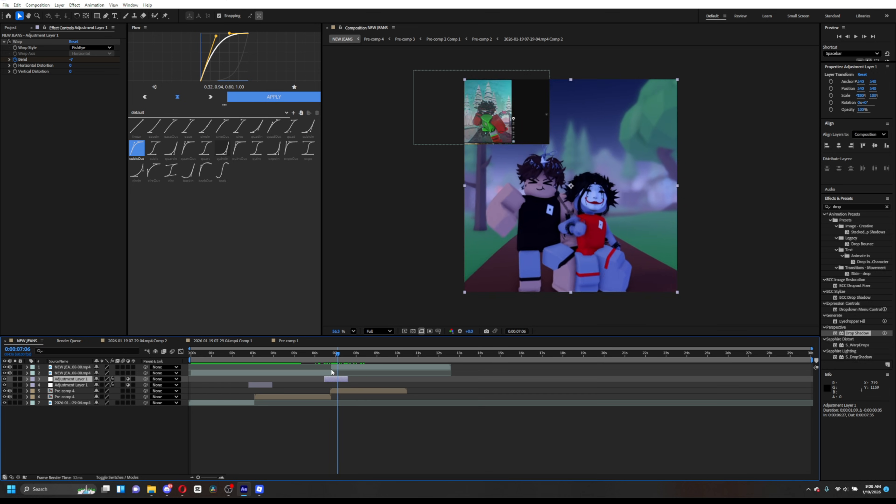
{"action": "left_click_drag", "start_coordinate": [301, 368], "coordinate": [357, 373]}
{"action": "left_click", "coordinate": [277, 356]}
{"action": "key", "text": "space"}
{"action": "left_click", "coordinate": [282, 357]}
{"action": "key", "text": "space"}
{"action": "key", "text": "space"}
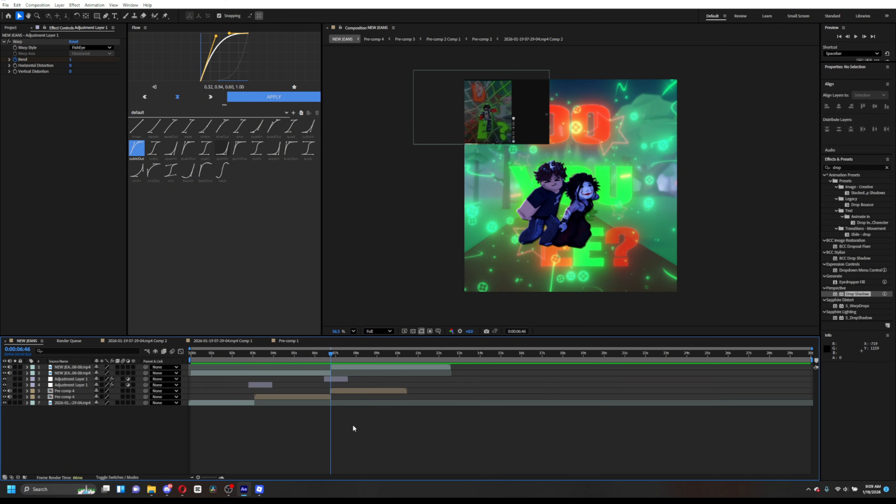
- Tweak the S_JitterFrames settings on Adjustment Layer 4 and preview the result
{"action": "left_click", "coordinate": [332, 351]}
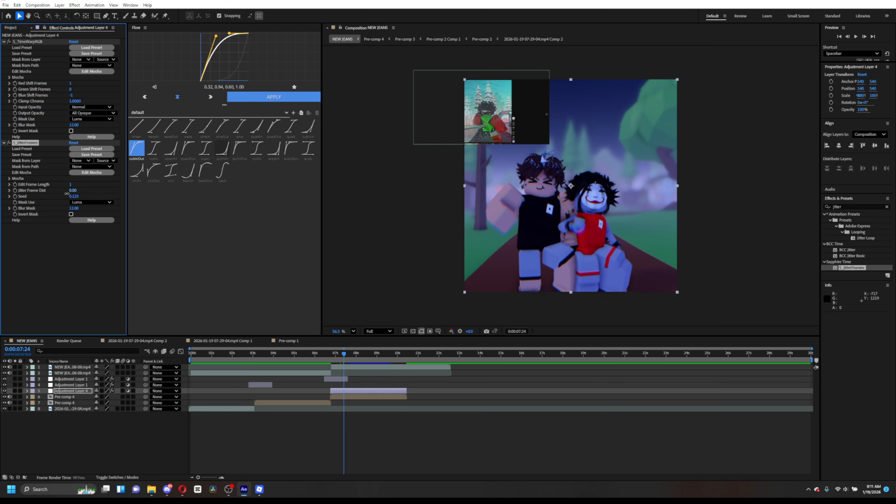
{"action": "left_click_drag", "start_coordinate": [67, 194], "coordinate": [70, 194]}
{"action": "left_click", "coordinate": [335, 354]}
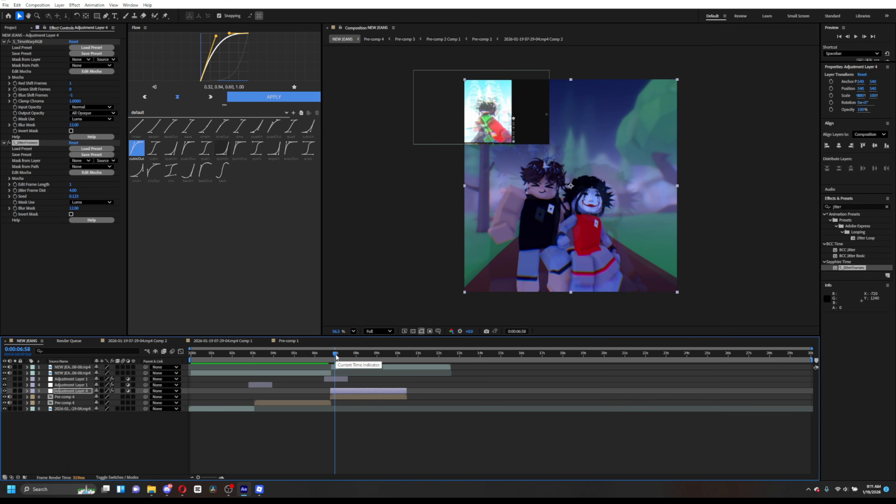
{"action": "left_click_drag", "start_coordinate": [322, 354], "coordinate": [312, 354]}
{"action": "key", "text": "space"}
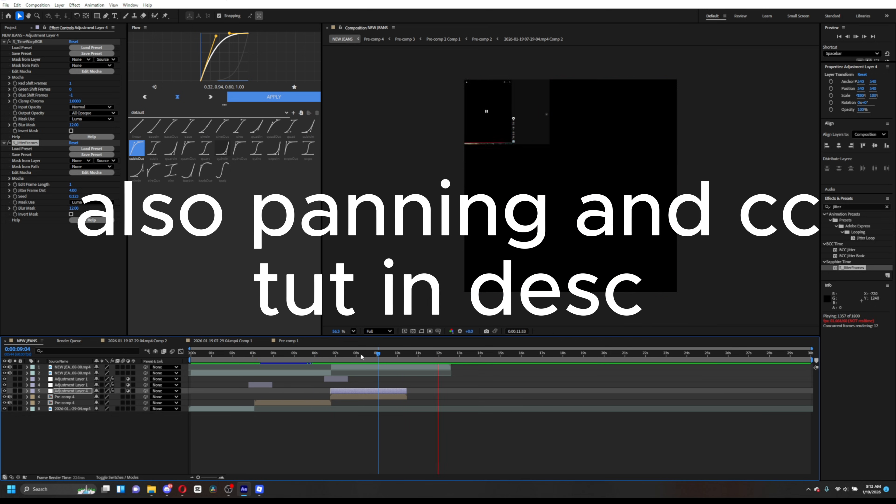
- Play back the composition and set the work area end at the current time
{"action": "left_click", "coordinate": [326, 354]}
{"action": "key", "text": "space"}
{"action": "key", "text": "space"}
{"action": "key", "text": "space"}
{"action": "key", "text": "n"}
{"action": "key", "text": "space"}
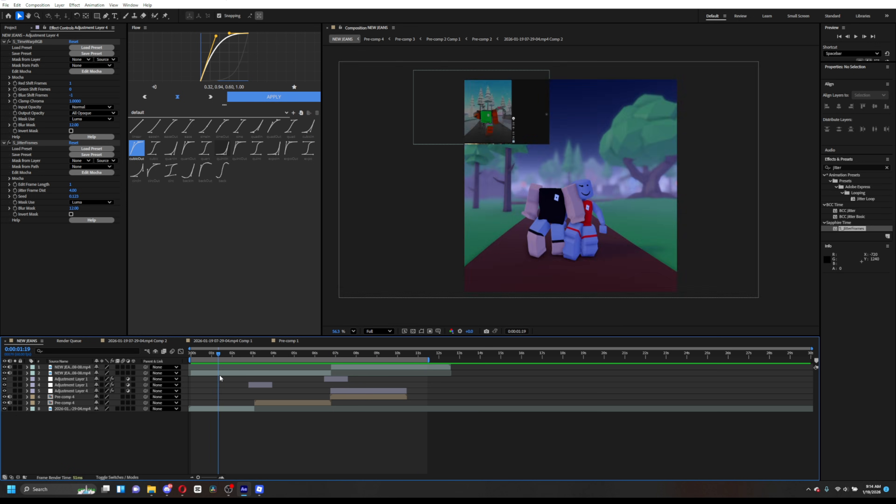
- Apply the panning user preset as a new adjustment layer starting about 0:00:03:04 and preview it
{"action": "left_click_drag", "start_coordinate": [853, 268], "coordinate": [360, 376]}
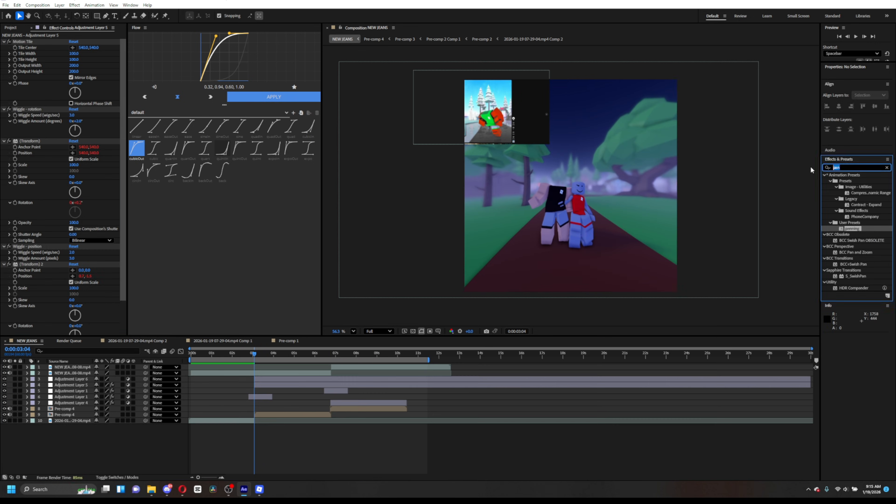
{"action": "key", "text": "space"}
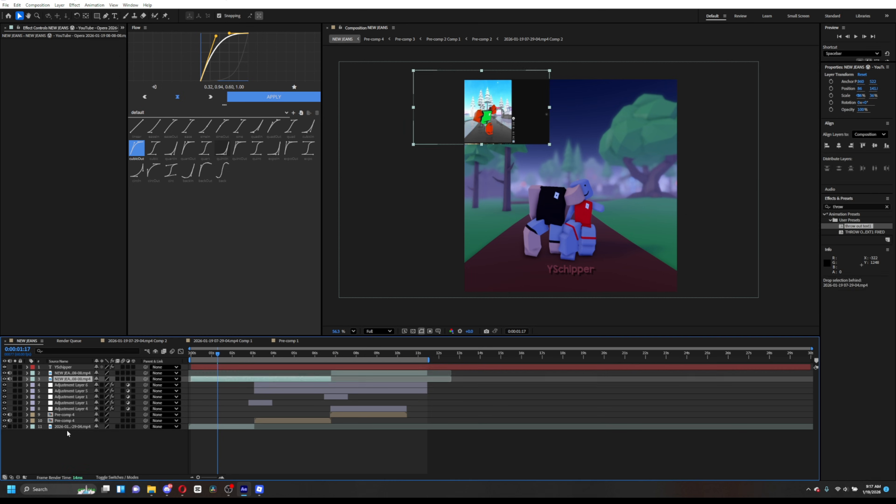
- Scrub through the timeline to review the section with the YSchipper title and black solid
{"action": "right_click", "coordinate": [220, 435]}
{"action": "mouse_move", "coordinate": [261, 350]}
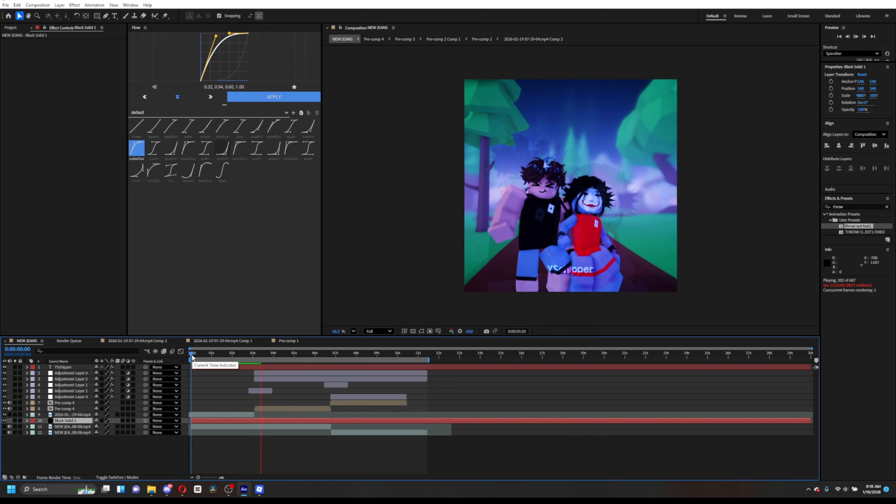
{"action": "left_click_drag", "start_coordinate": [192, 355], "coordinate": [276, 384]}
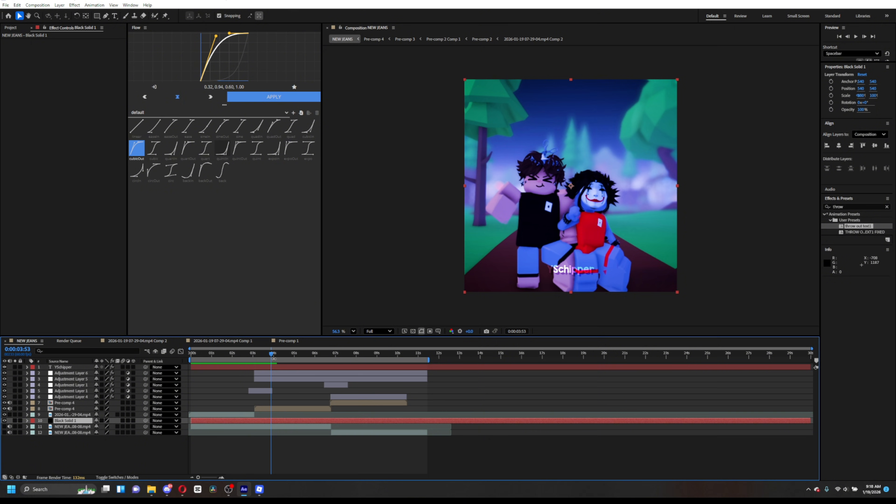
{"action": "left_click_drag", "start_coordinate": [271, 354], "coordinate": [290, 373]}
{"action": "left_click_drag", "start_coordinate": [288, 370], "coordinate": [319, 388]}
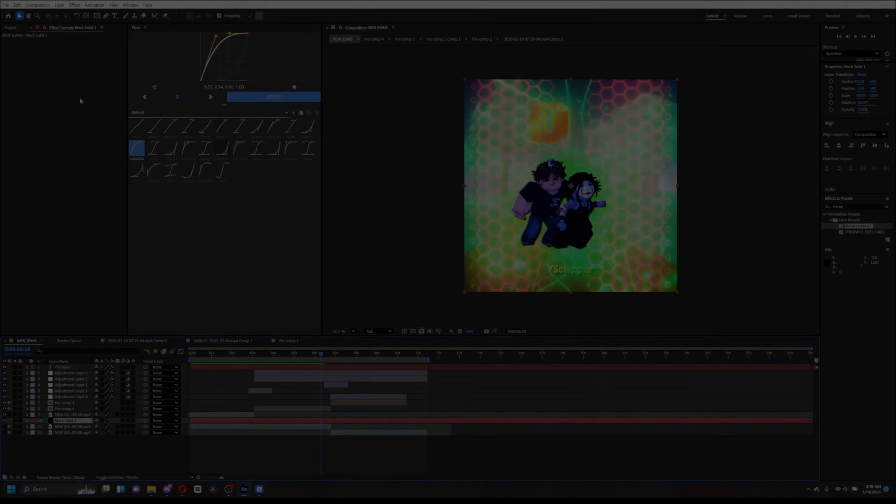